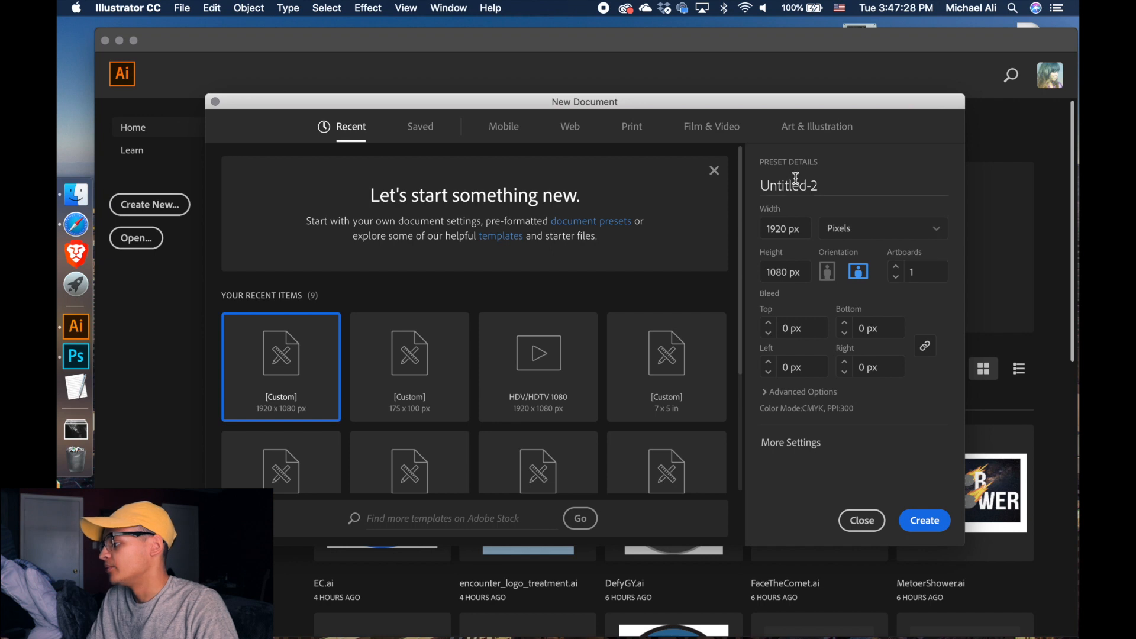
- Create a new 1920 x 1080 px document named SignLayers
drag(829, 183, 723, 182)
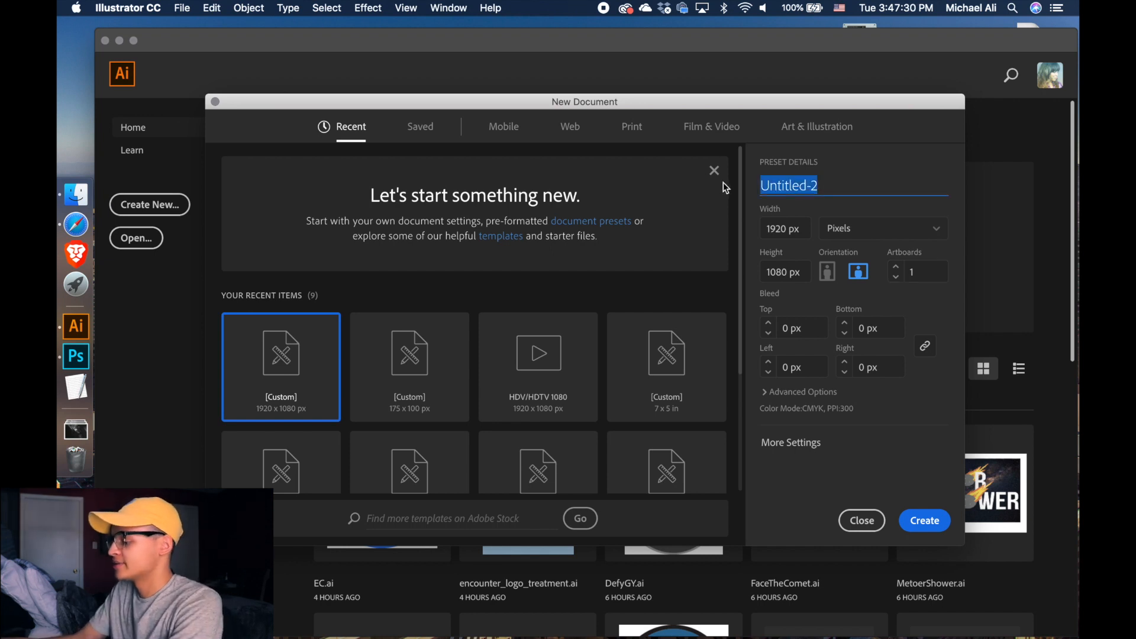
text(Sign)
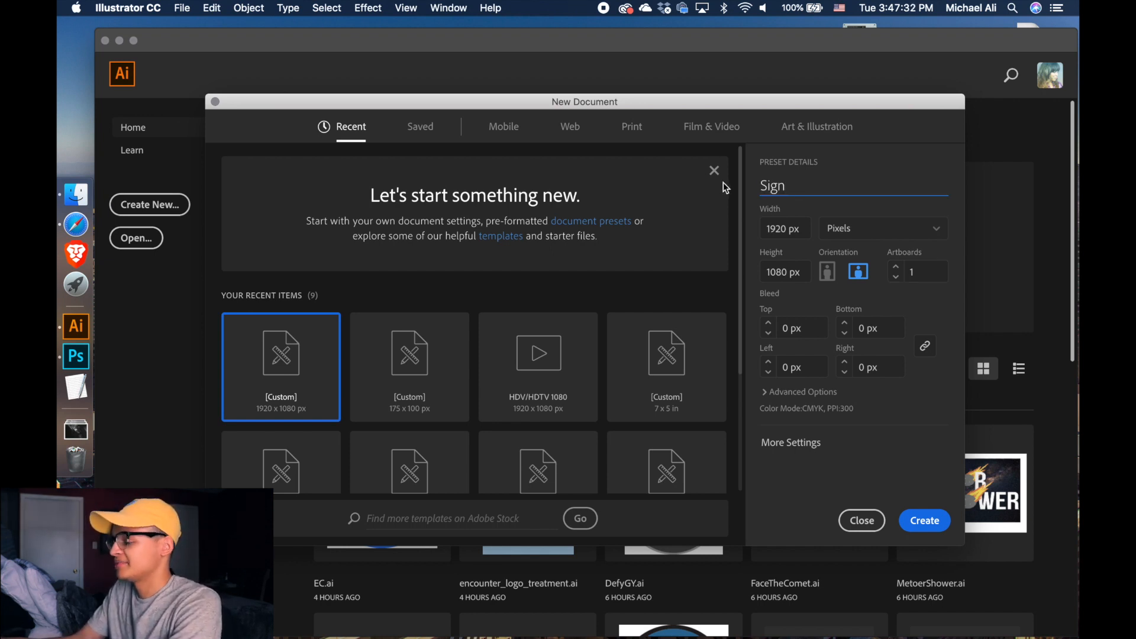
text(Layers)
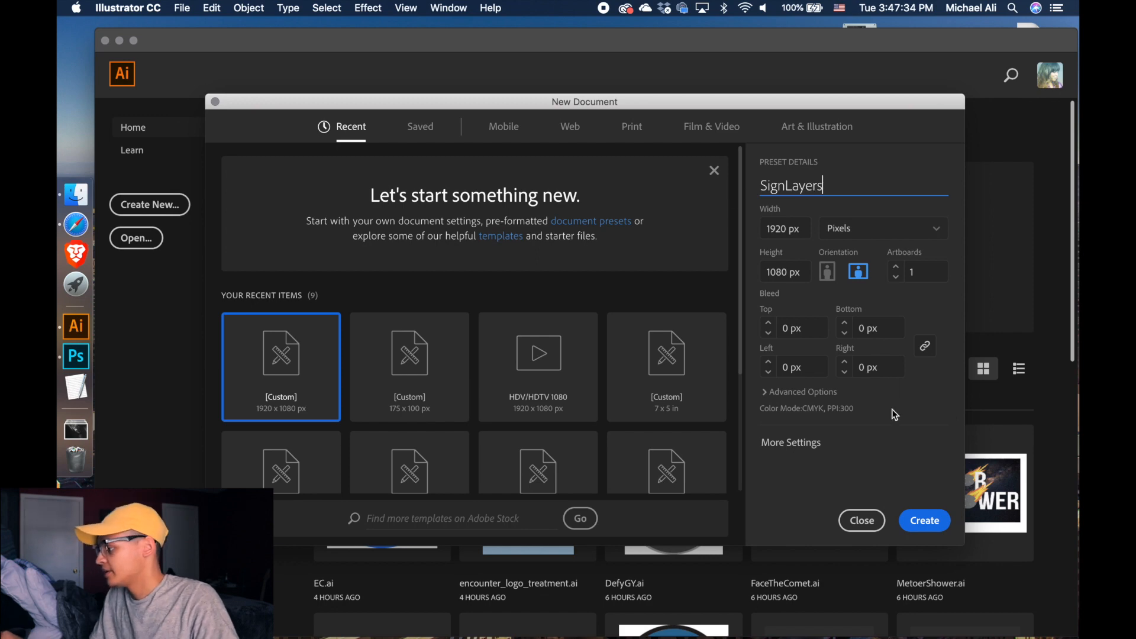
click(924, 521)
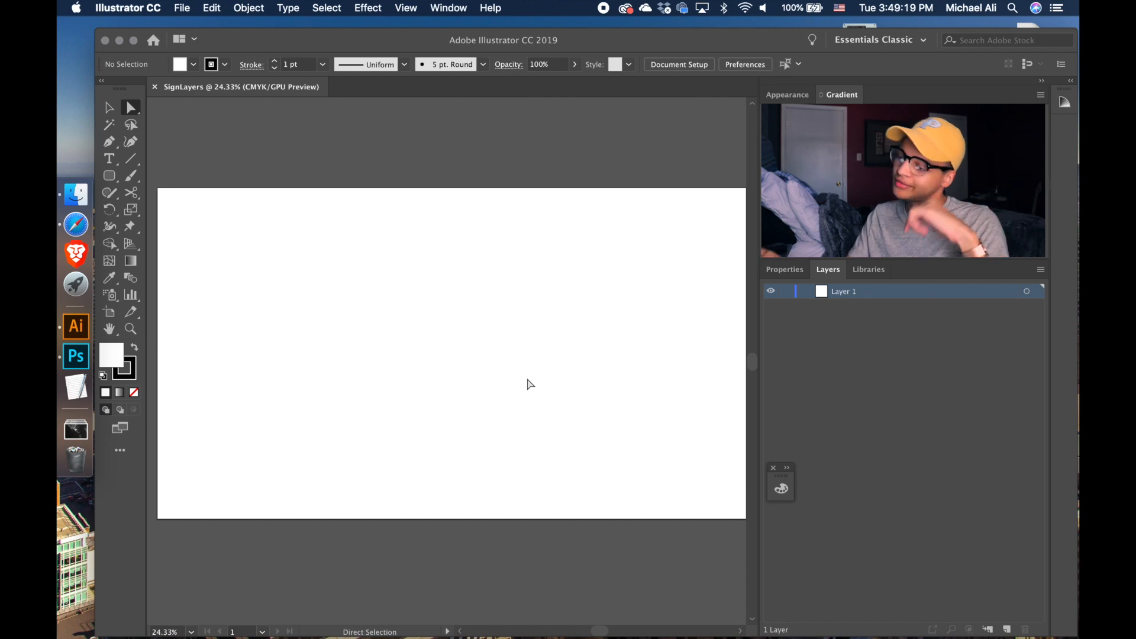
- Switch to Safari, translate "proximity" from English to Japanese and copy the Japanese result 近接
click(67, 221)
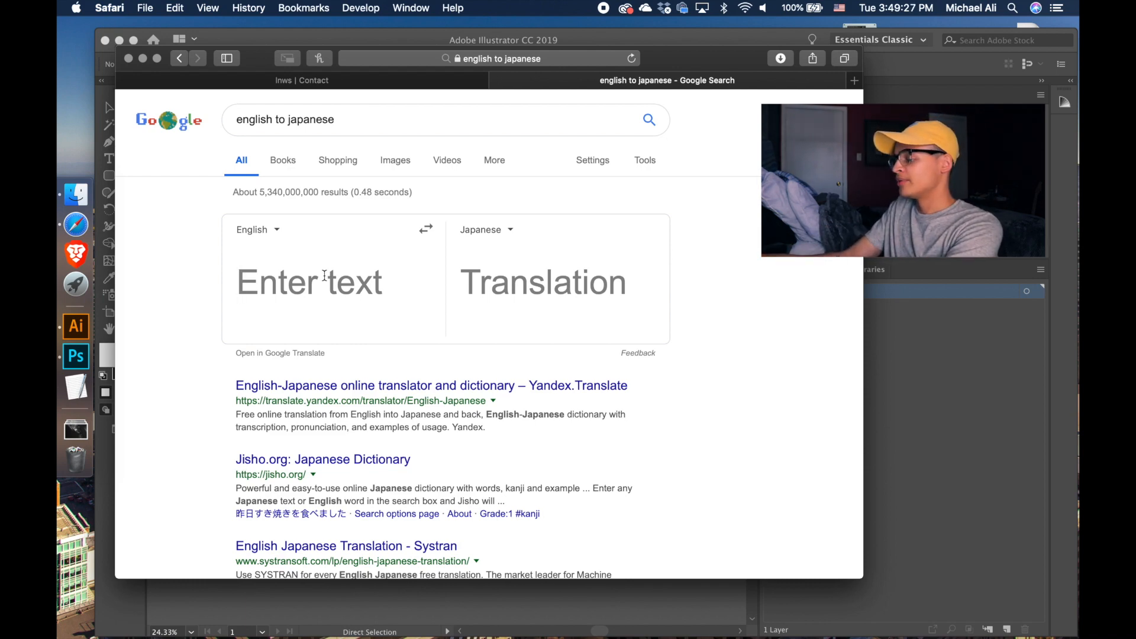
text(proxi)
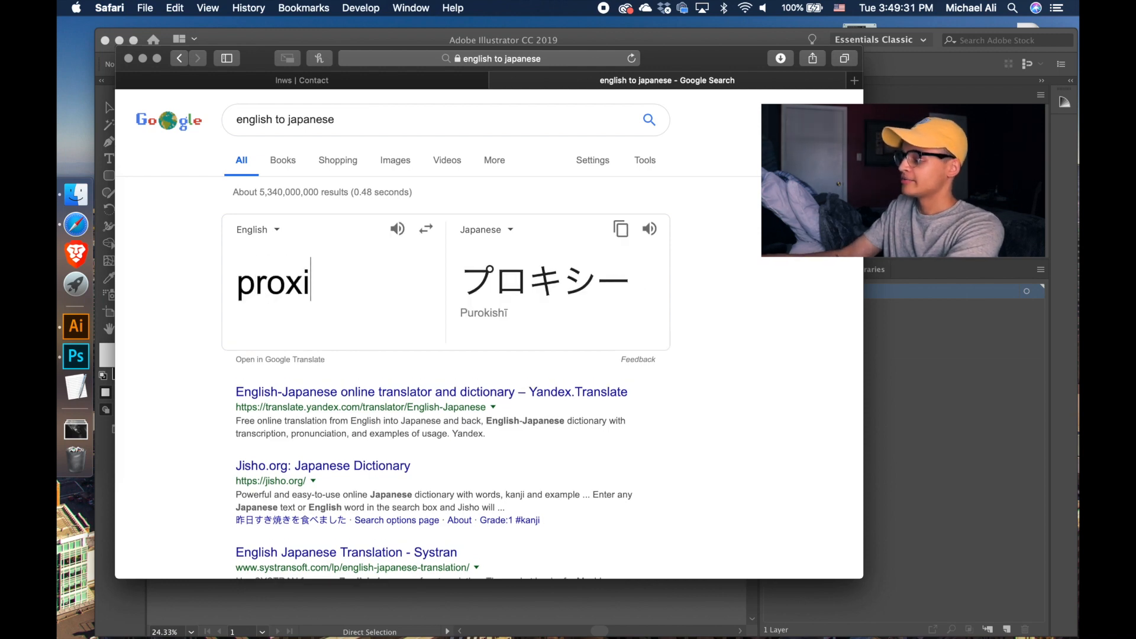
text(mity)
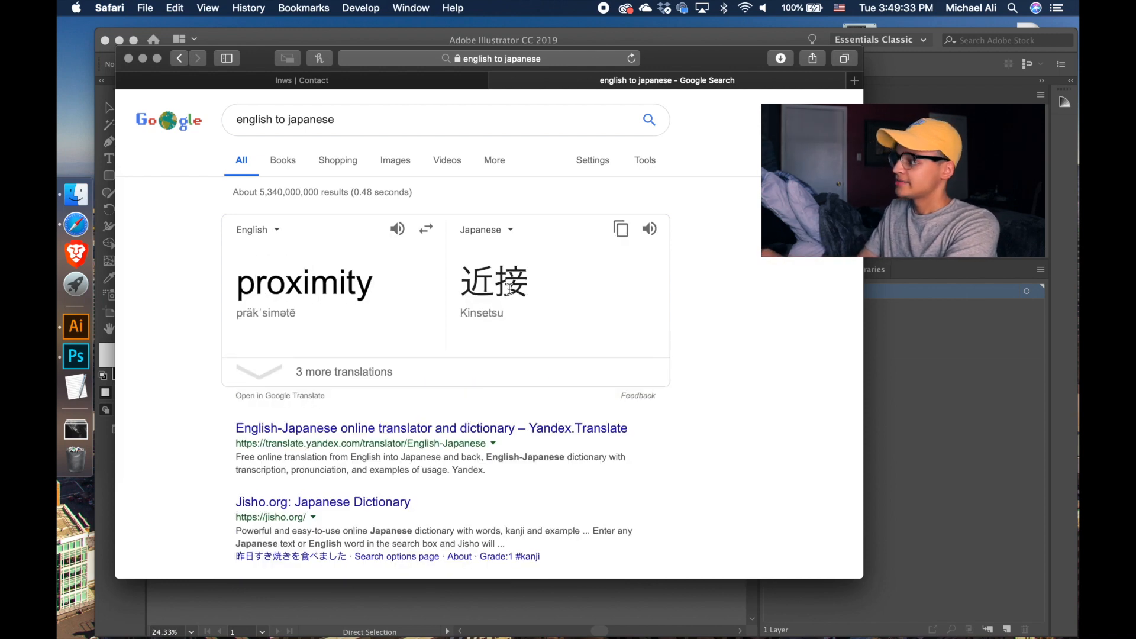
drag(532, 283, 460, 276)
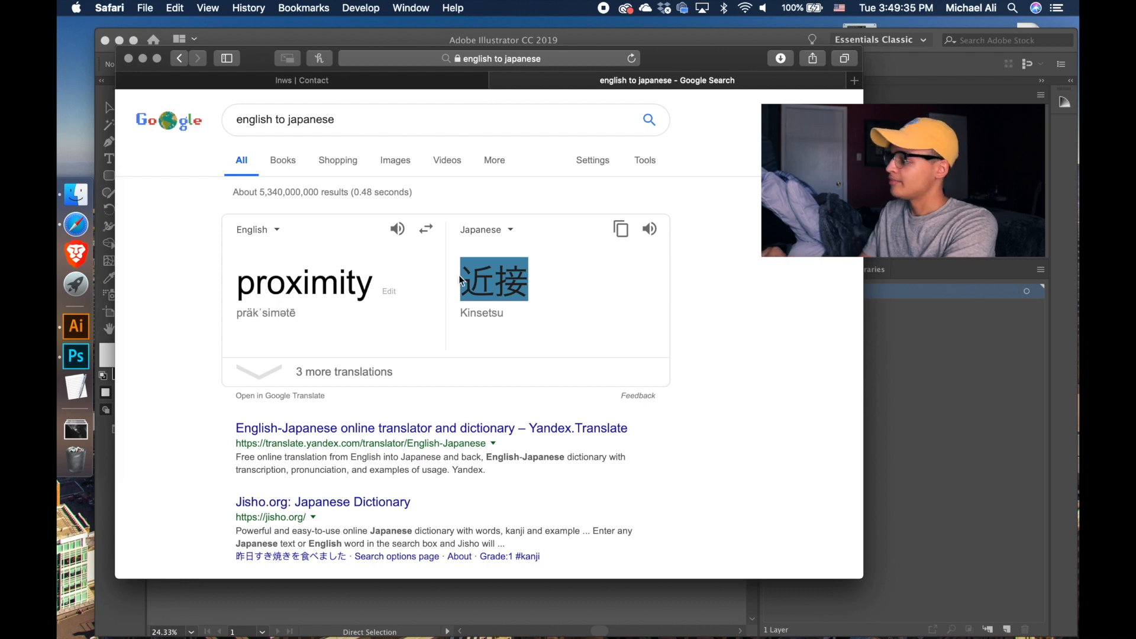
- Back in Illustrator, add an area text frame across most of the artboard containing the copied 近接 at 350 pt
click(893, 384)
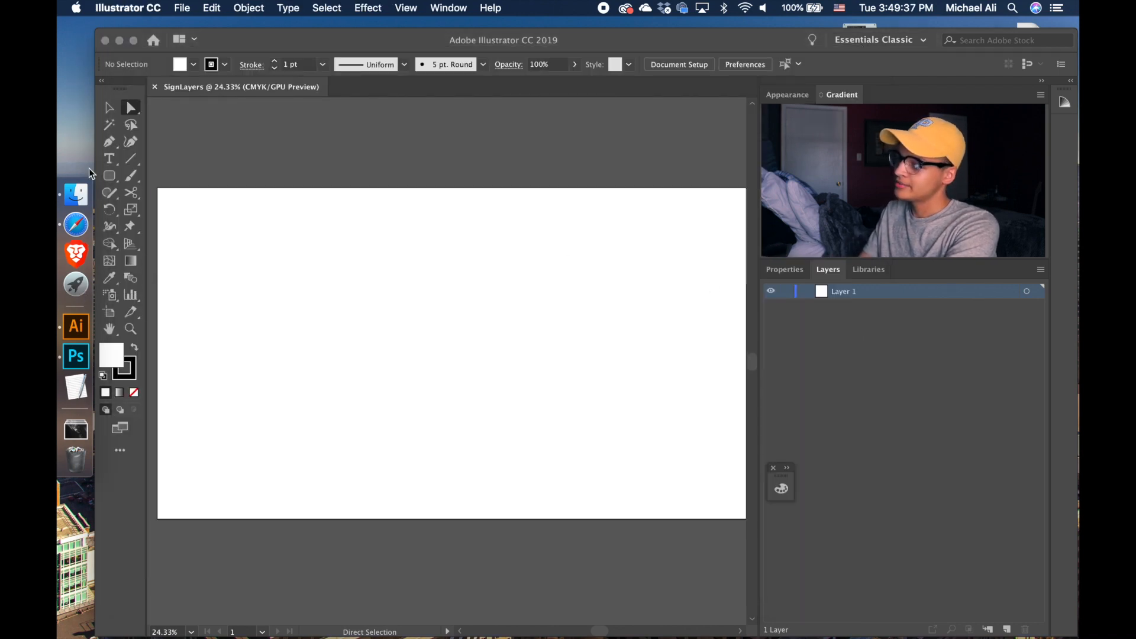
click(109, 158)
drag(258, 199, 690, 490)
key(BackSpace)
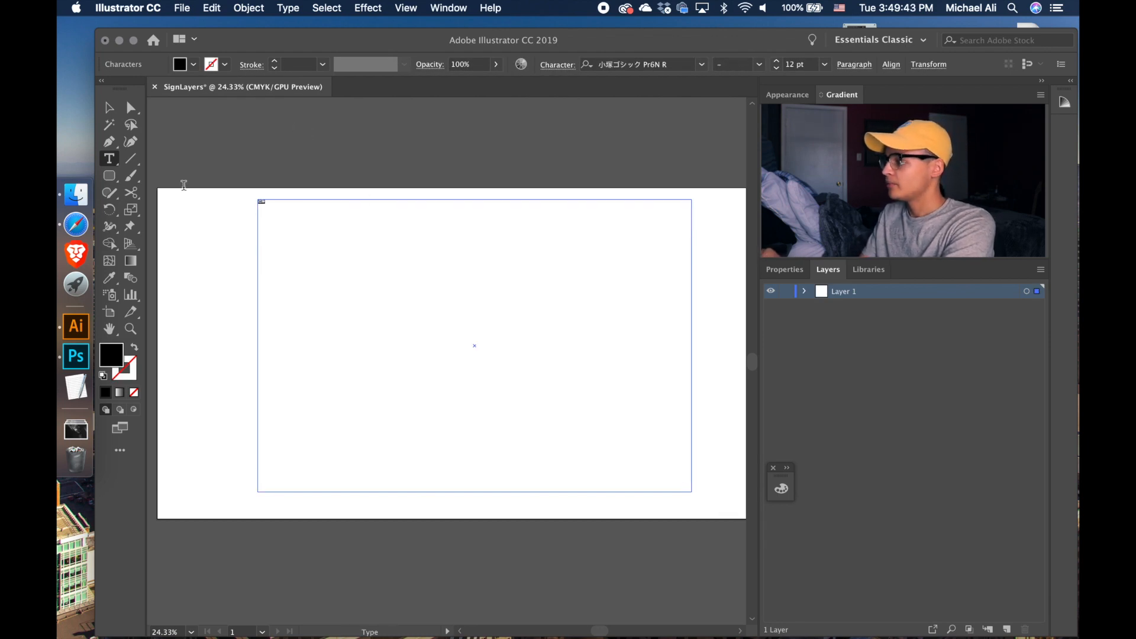
click(789, 65)
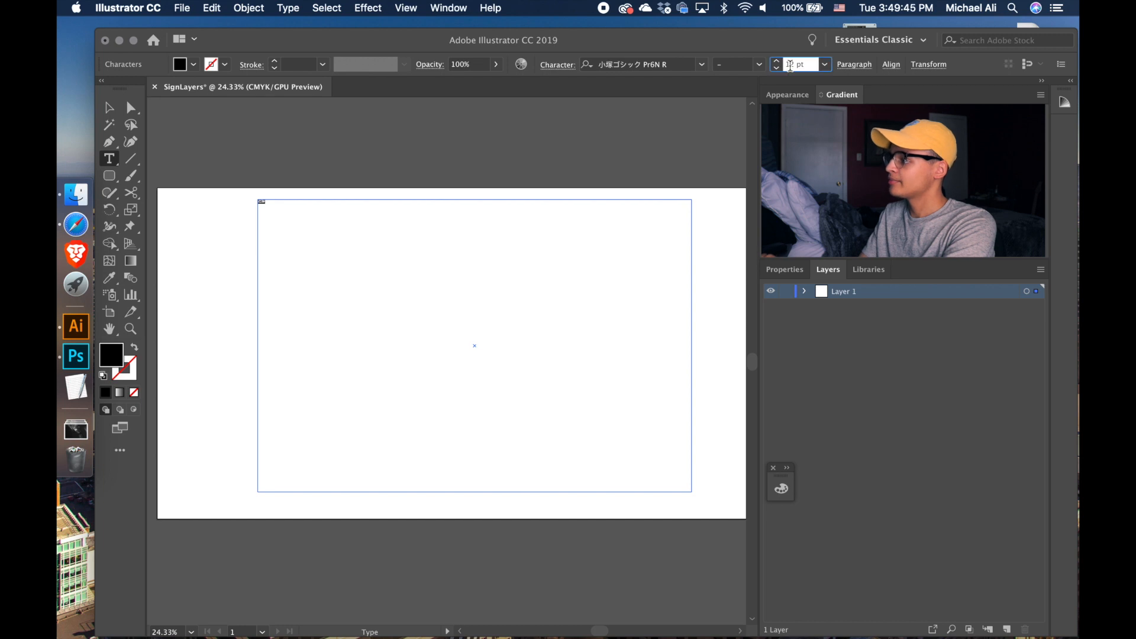
text(3)
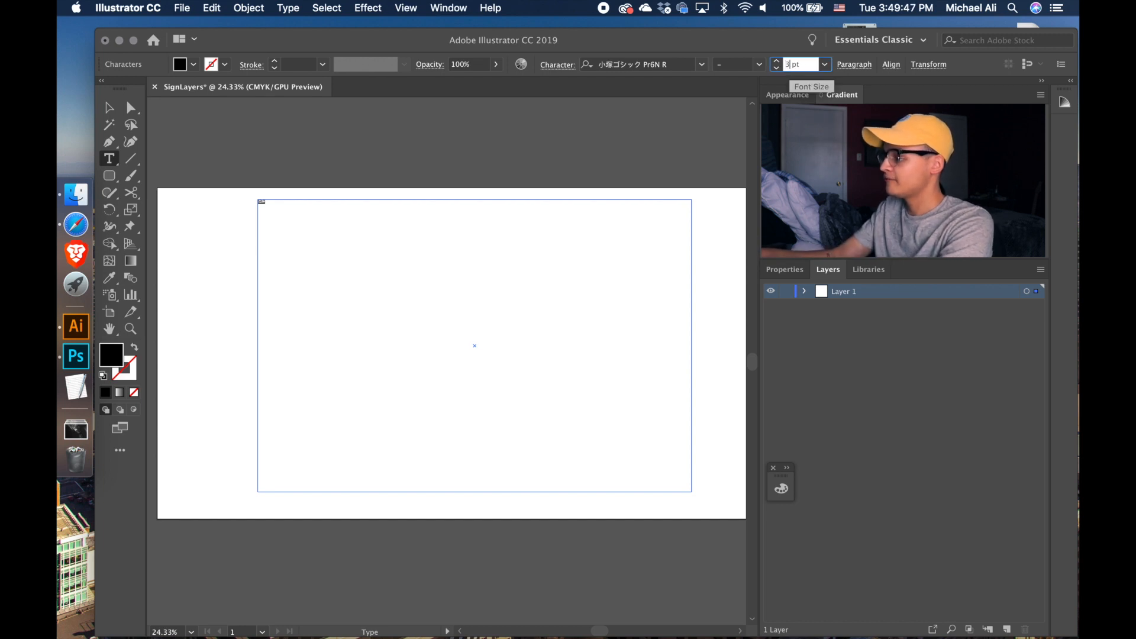
text(50)
key(Return)
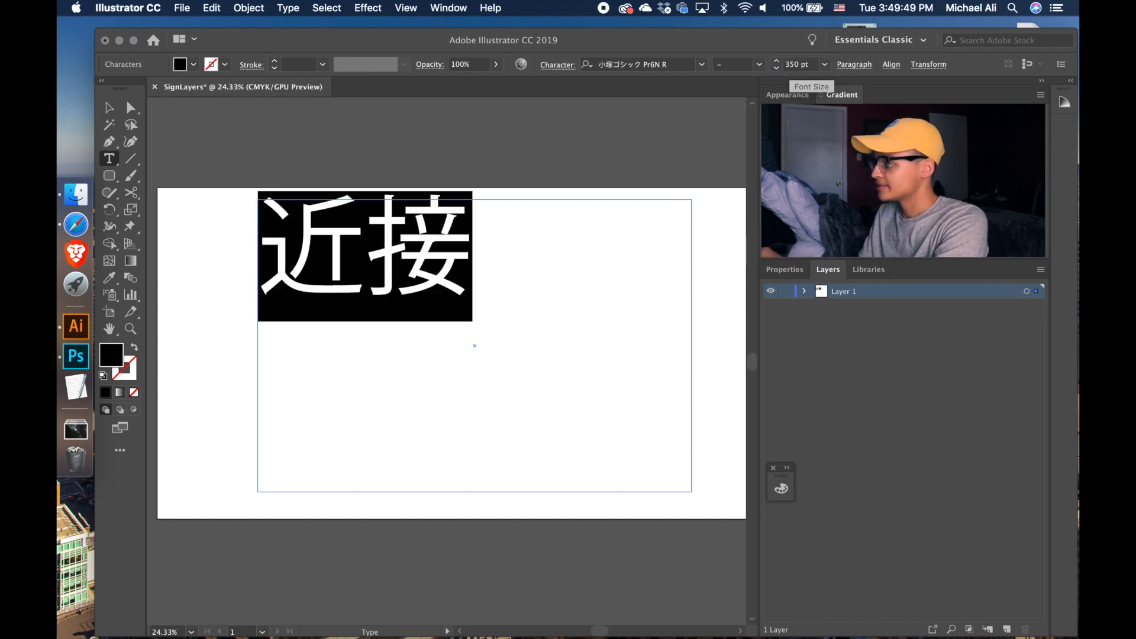
- Centre-align the 近接 text, shorten its frame to fit the characters and move it to the middle of the artboard
click(854, 64)
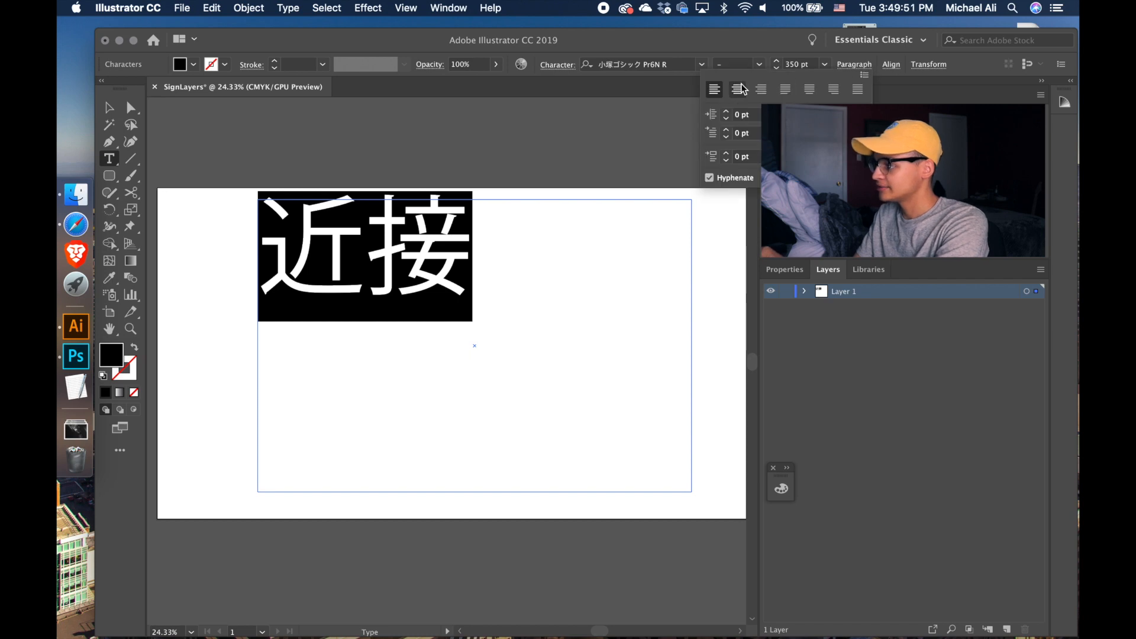
click(737, 89)
click(109, 109)
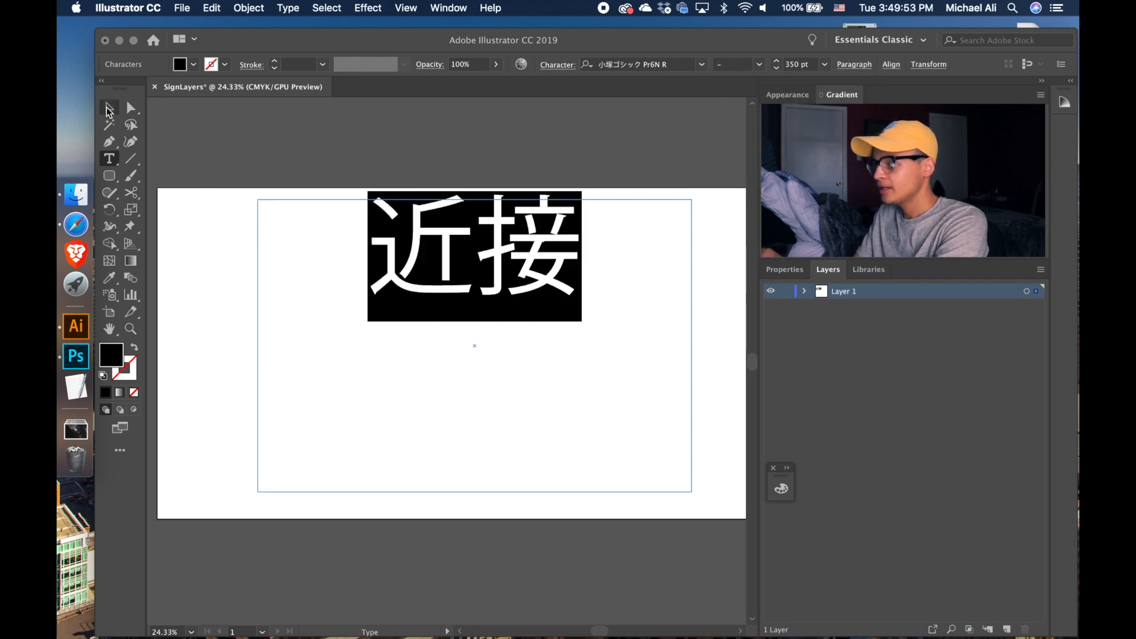
click(109, 107)
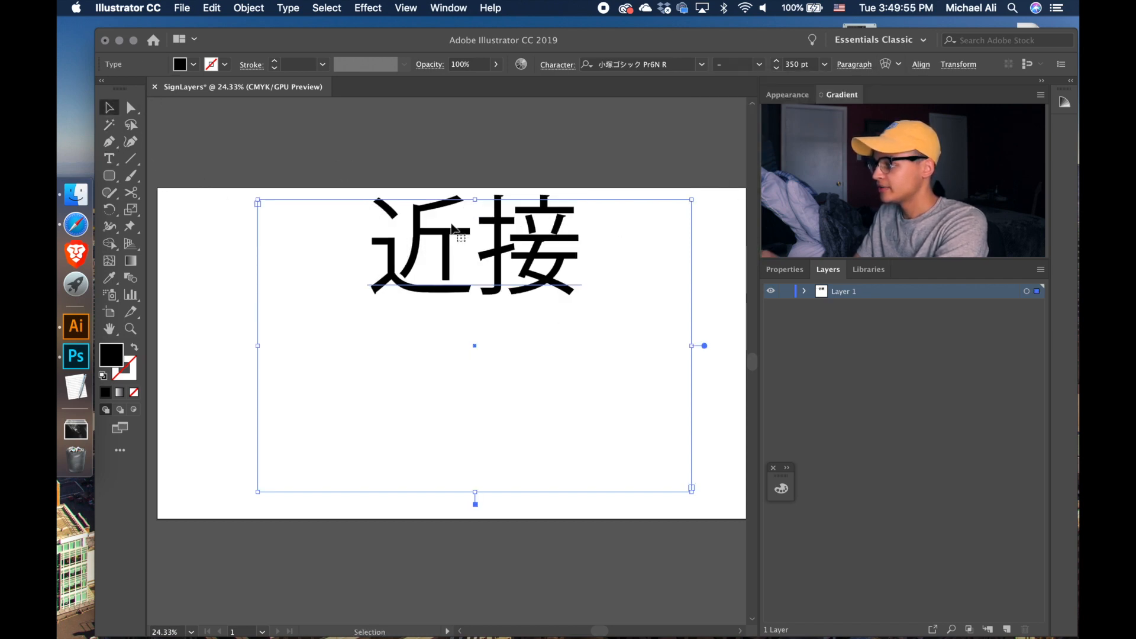
drag(476, 203, 475, 388)
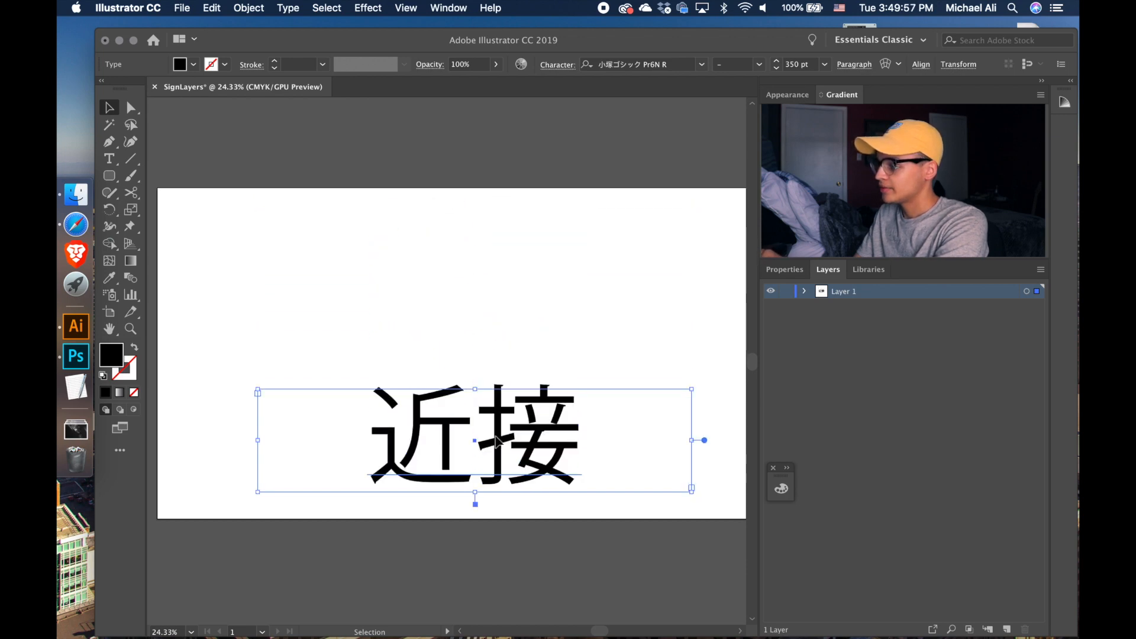
drag(495, 442, 473, 355)
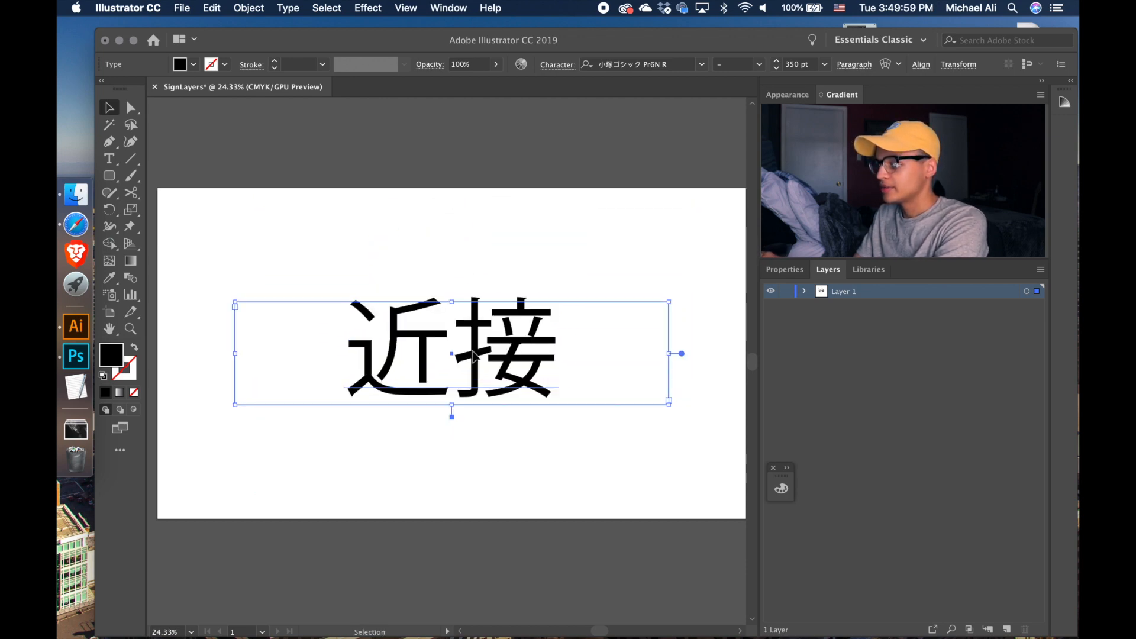
- Swap the text's fill and stroke to leave only a black outline, and set the stroke weight to 4 pt
click(135, 350)
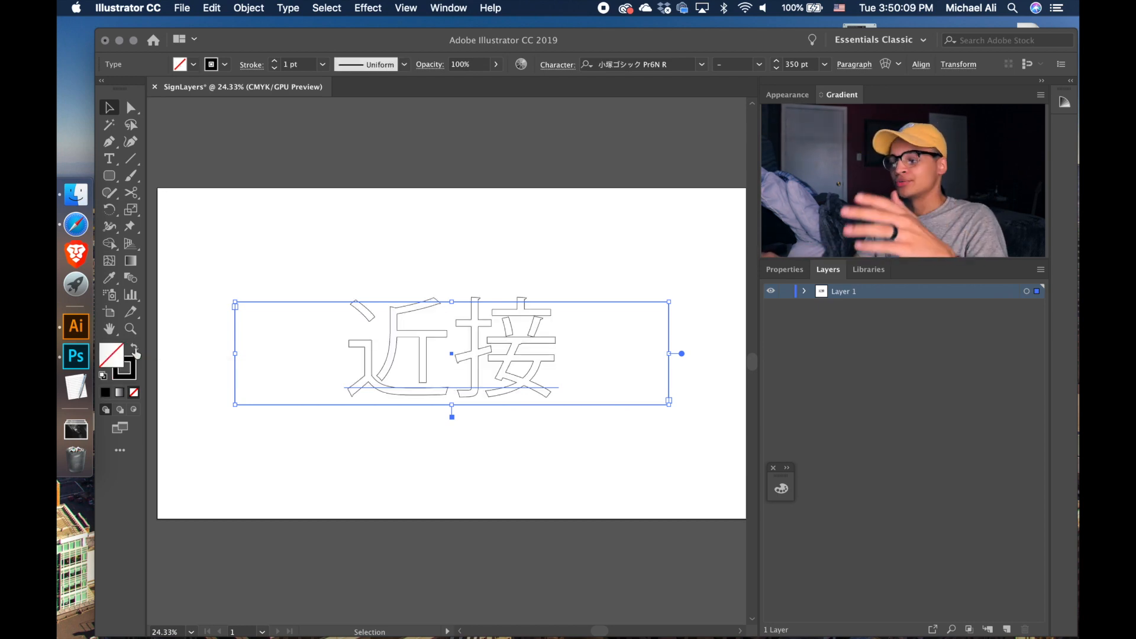
click(273, 62)
click(272, 63)
click(273, 63)
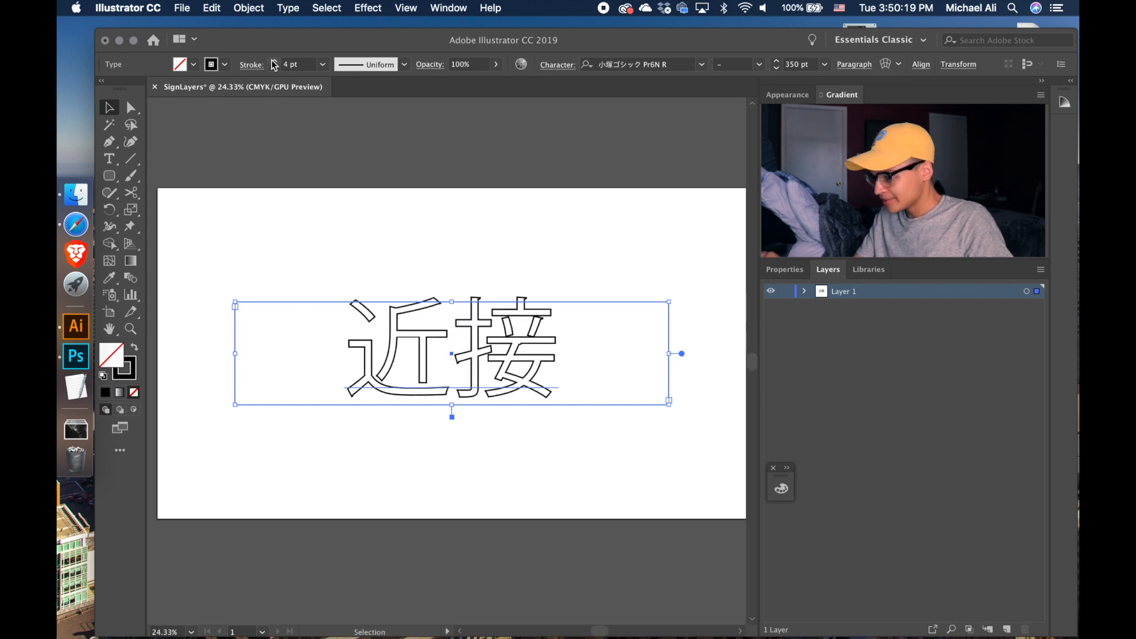
- Convert the 近接 text to outlines
scroll(484, 285, up, 5)
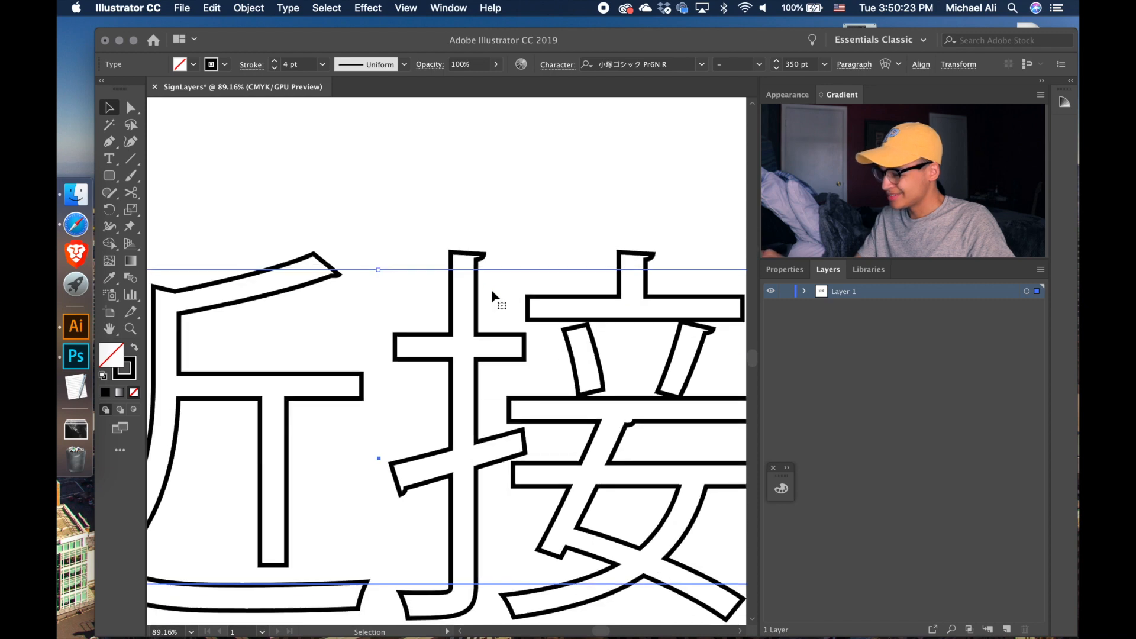
scroll(316, 244, down, 2)
scroll(316, 244, left, 3)
scroll(314, 243, down, 3)
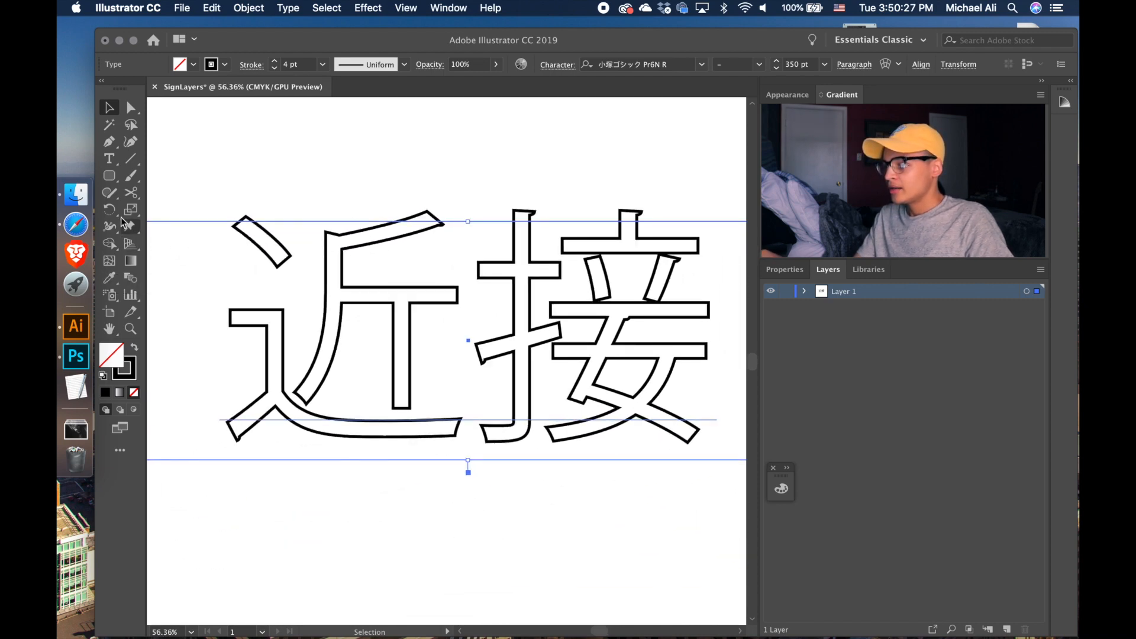
click(290, 9)
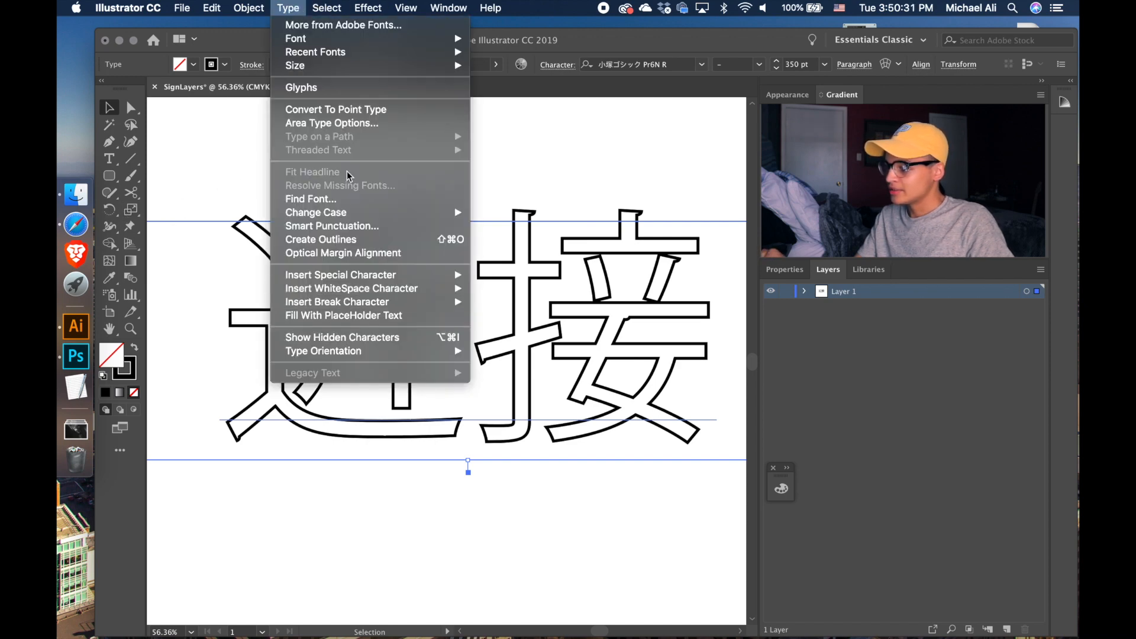
click(367, 240)
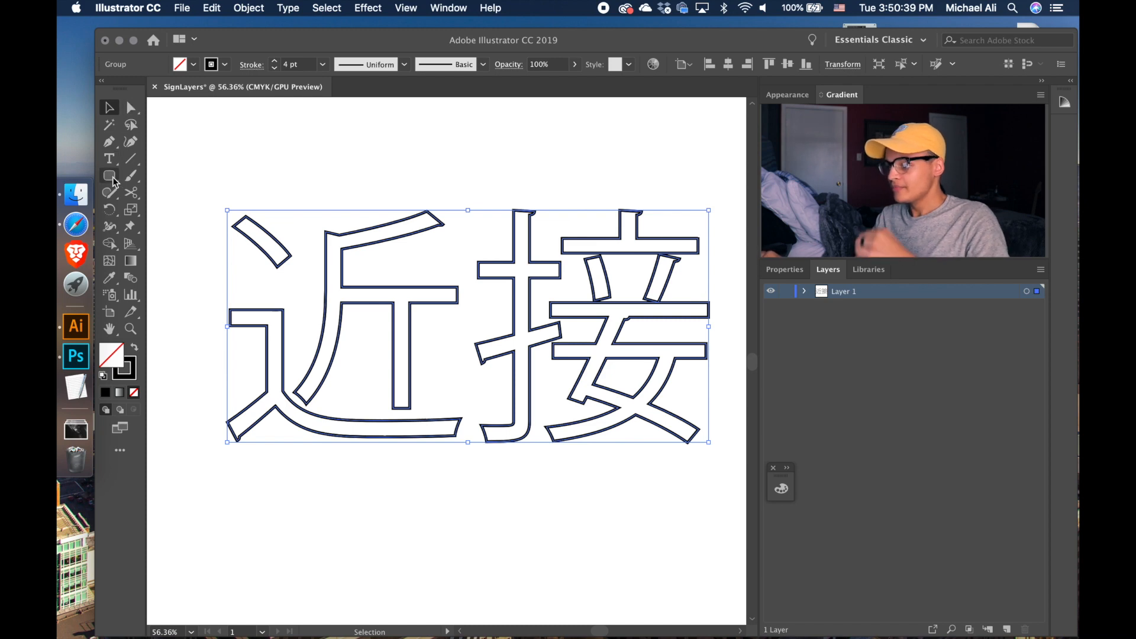
- Add a new empty layer above the lettering's layer and deselect the characters
click(933, 629)
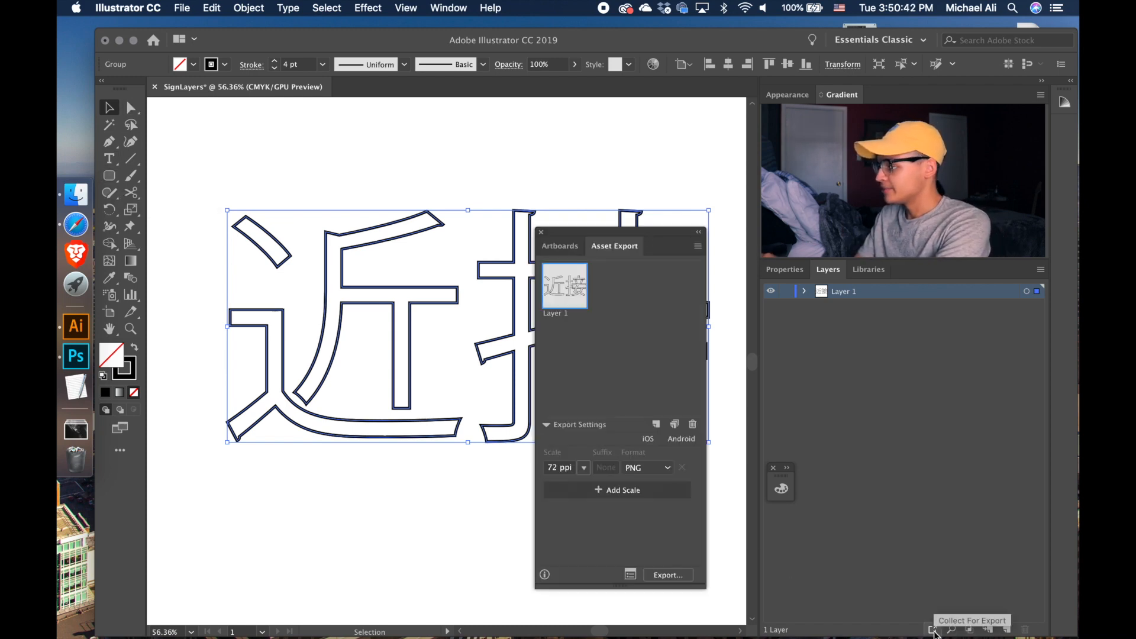
click(541, 232)
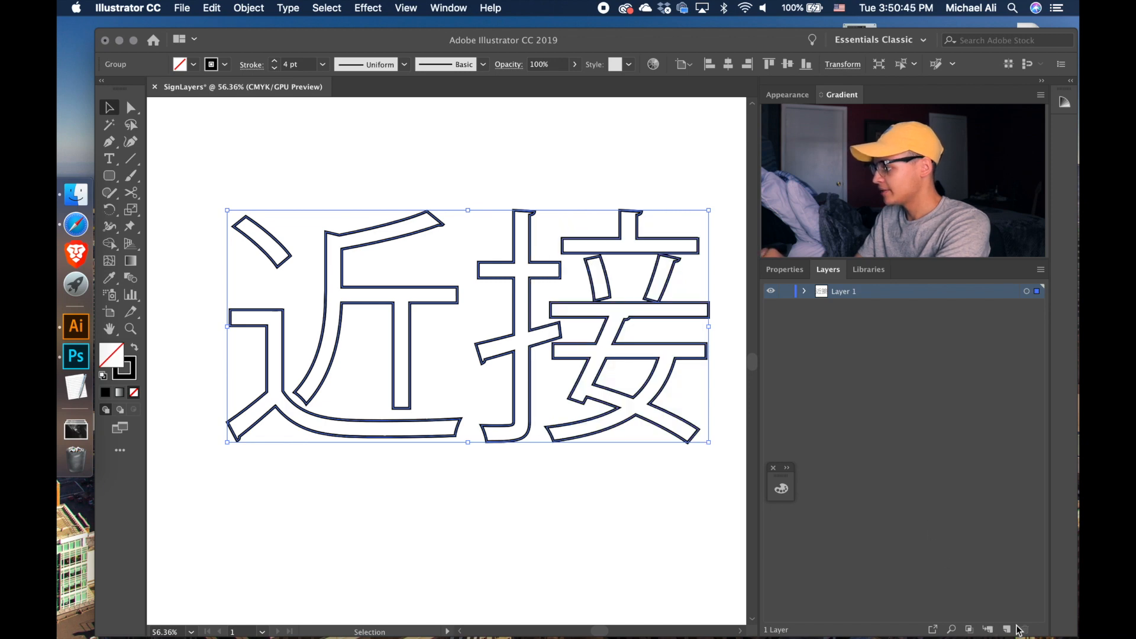
click(988, 629)
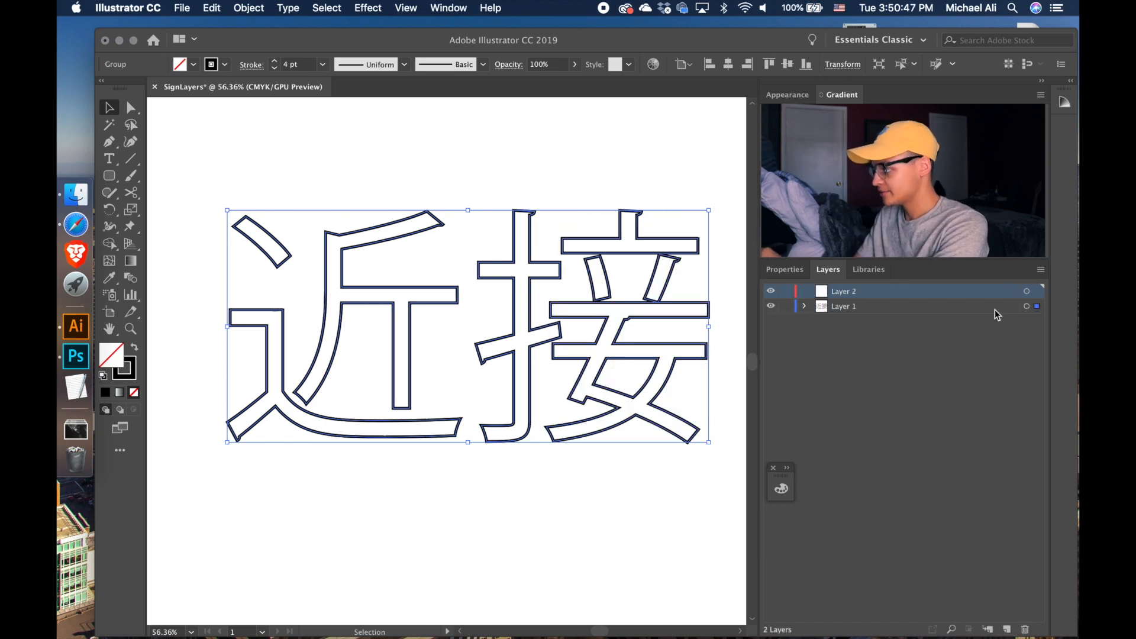
click(1035, 294)
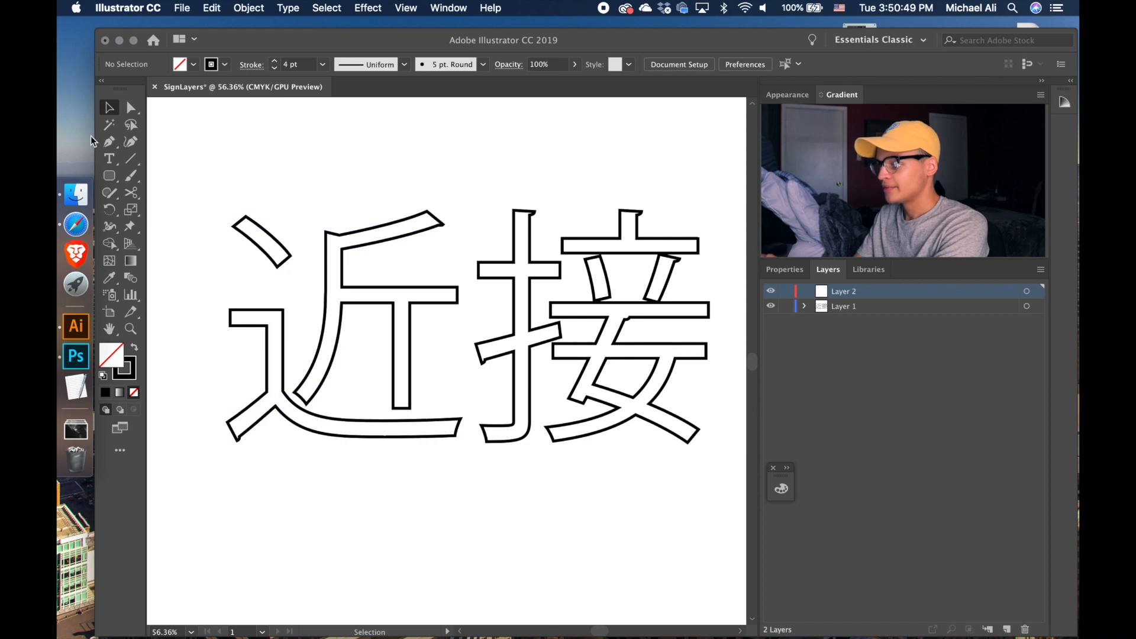
- Draw a rounded rectangle on Layer 2 that frames both characters with a small margin
click(114, 180)
scroll(290, 310, down, 3)
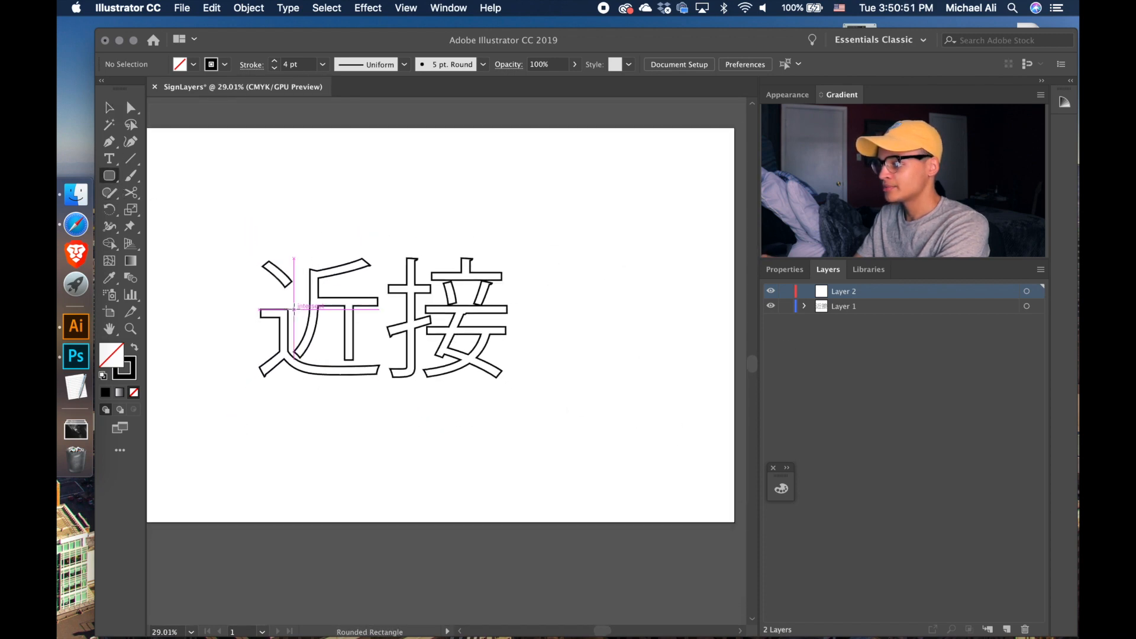
drag(244, 247, 520, 394)
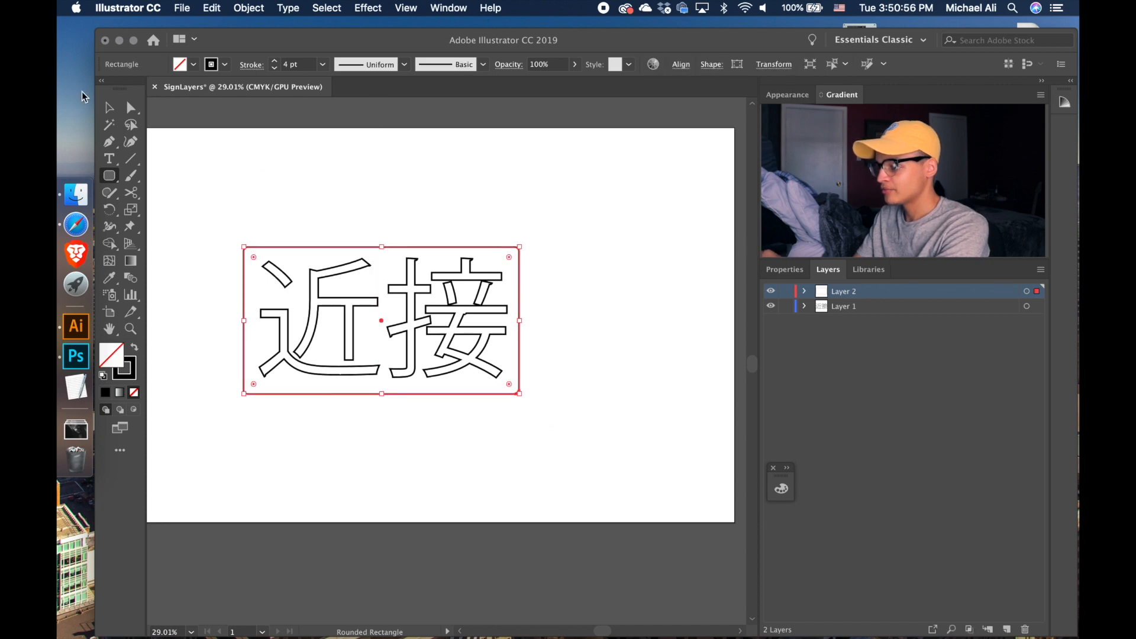
- Nudge the rounded rectangle slightly right and down around the characters, and deselect it
click(107, 108)
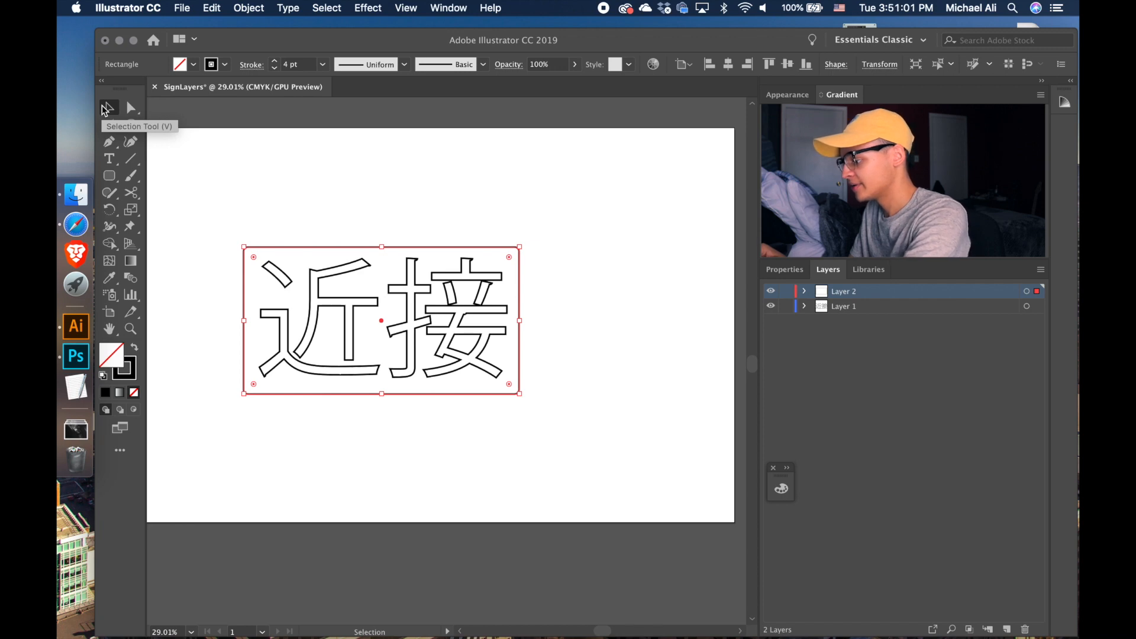
key(shift+Right)
key(shift+Down)
key(shift+Down)
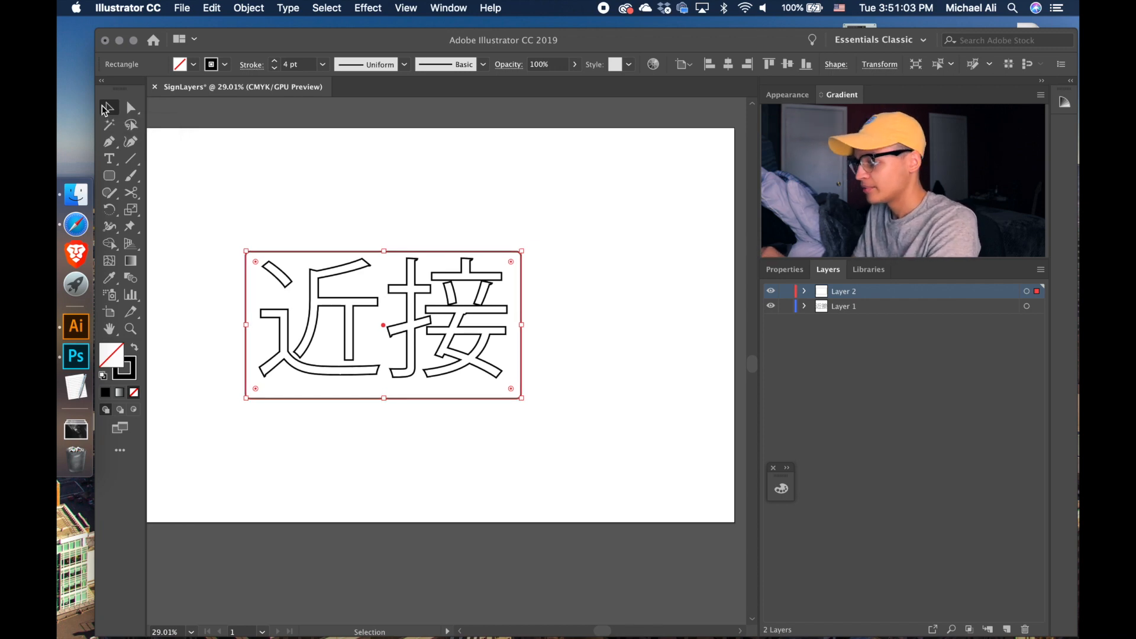
click(297, 207)
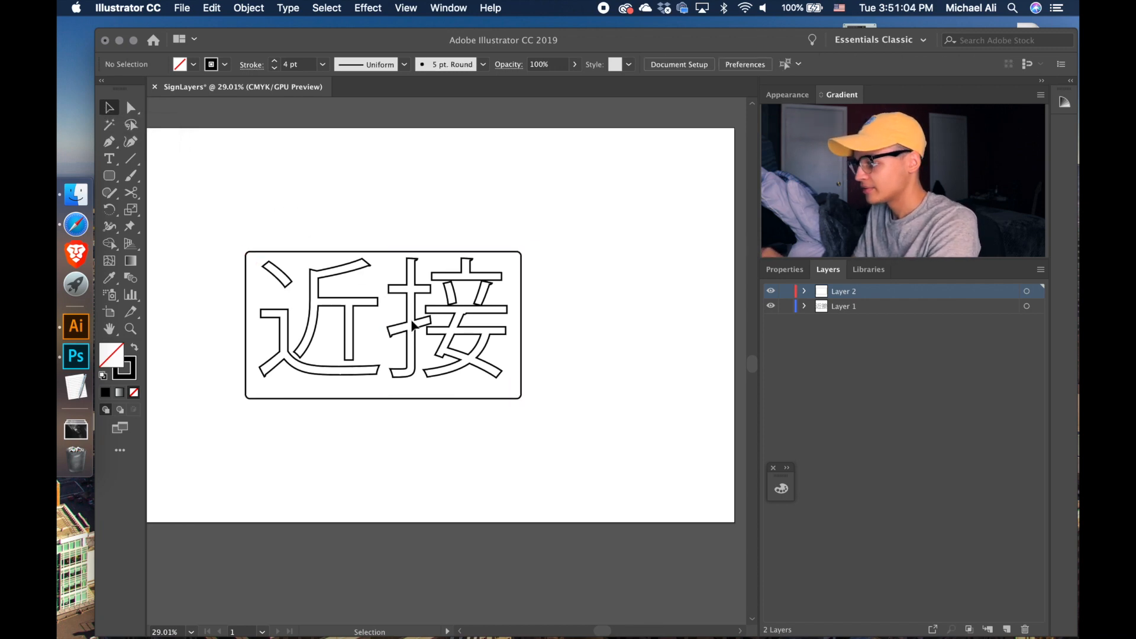
- Nudge the outlined characters down to centre them vertically inside the rounded rectangle
click(453, 319)
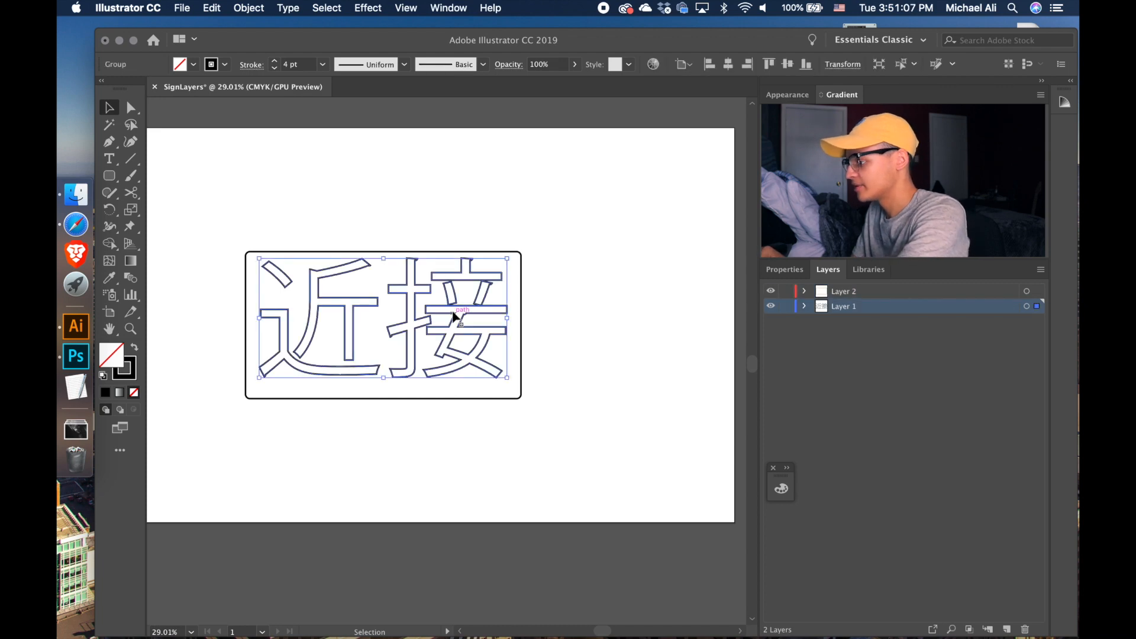
key(shift+Down)
key(shift+Down)
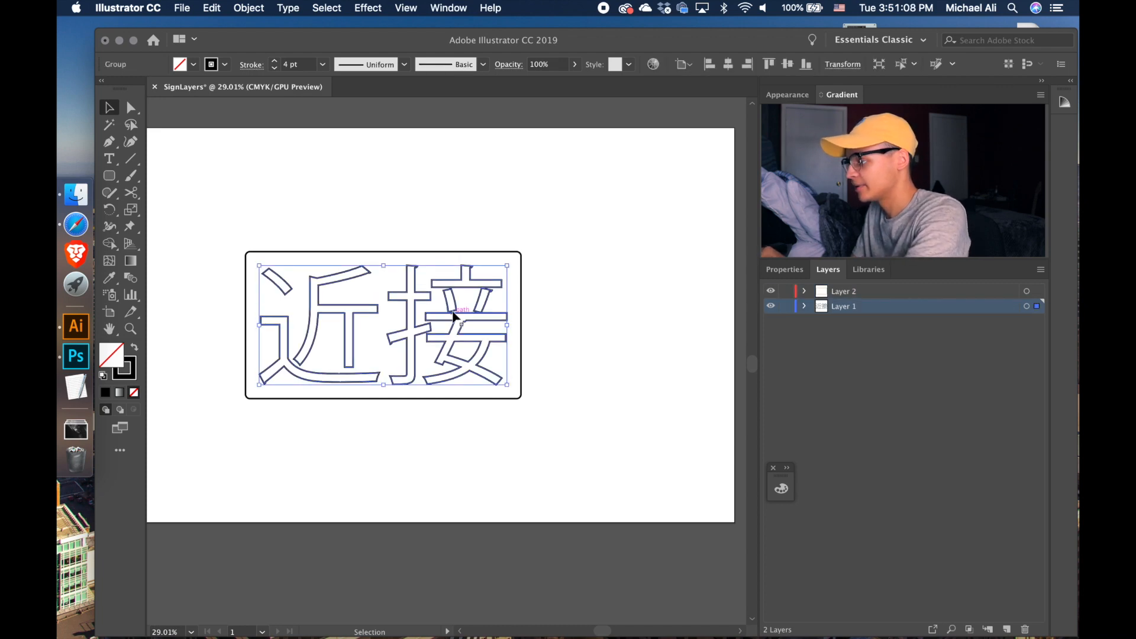
click(583, 206)
scroll(583, 206, left, 3)
scroll(583, 206, down, 1)
scroll(584, 206, up, 1)
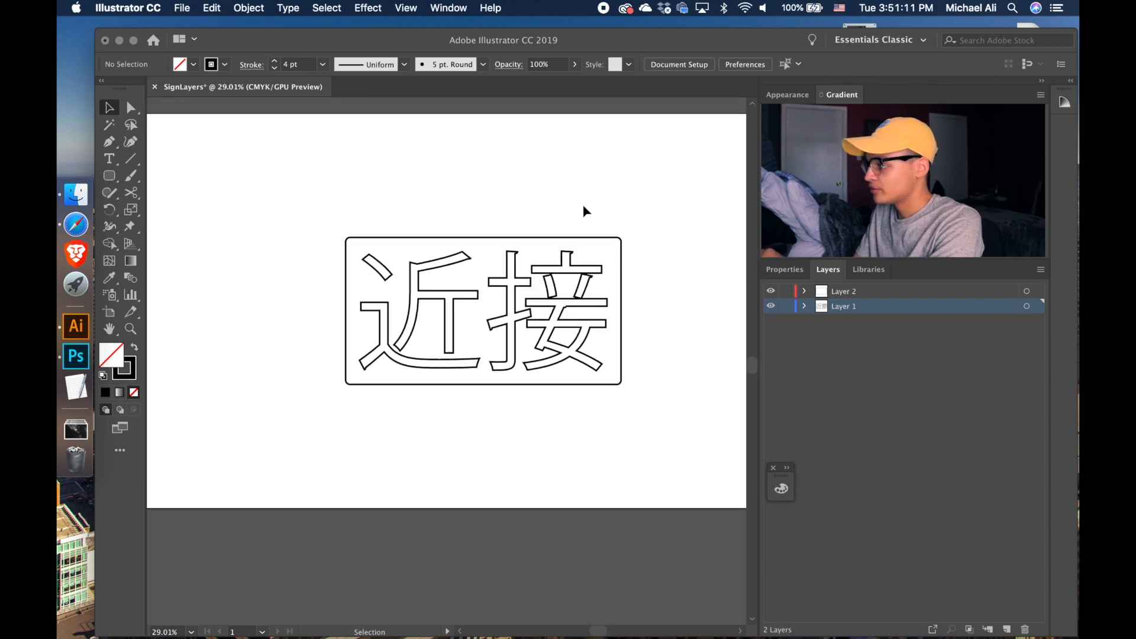
scroll(584, 206, right, 2)
scroll(583, 207, up, 1)
- Cut the outline of 近's small upper-left stroke with the Scissors tool at its top corner and a short way along its upper edge
click(1041, 306)
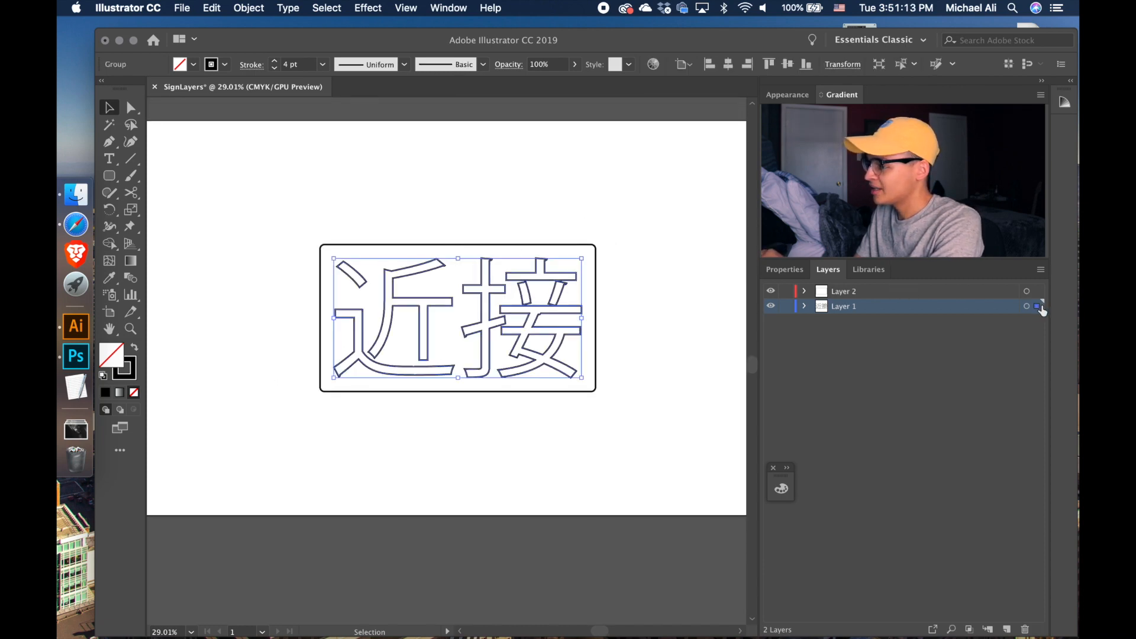
scroll(435, 314, up, 1)
scroll(436, 318, up, 5)
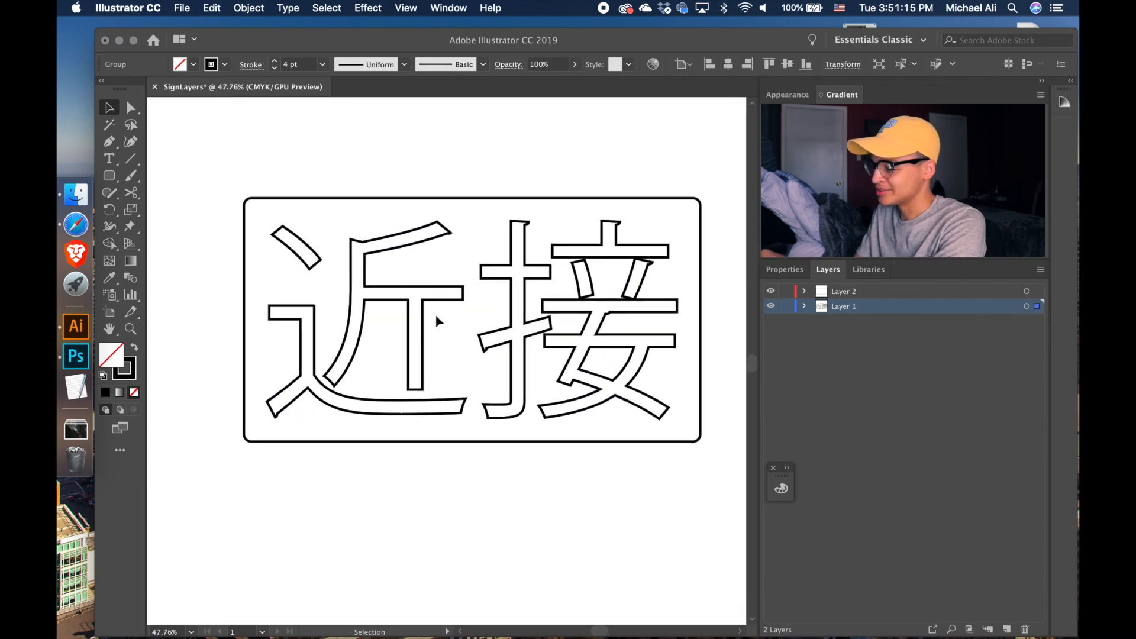
scroll(436, 320, up, 3)
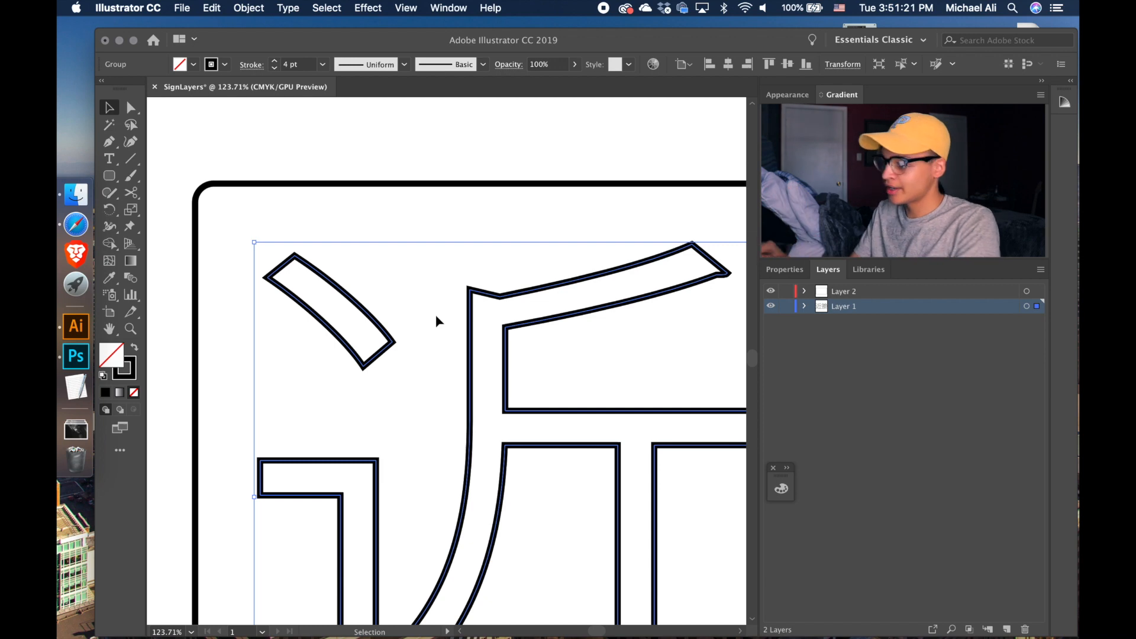
click(128, 195)
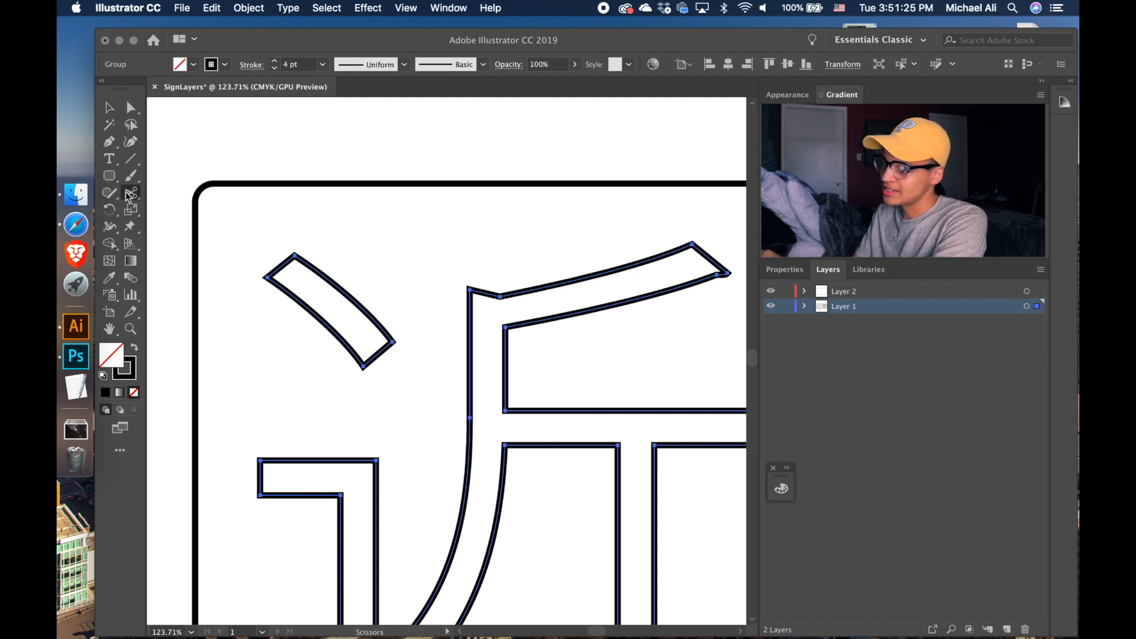
scroll(301, 273, up, 2)
scroll(301, 274, up, 5)
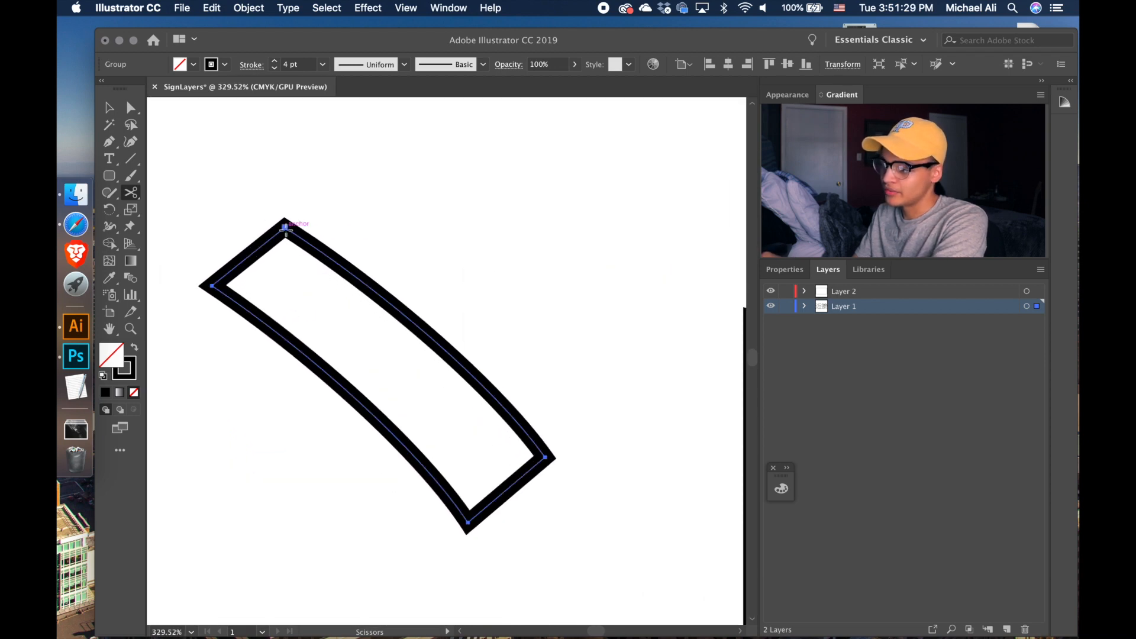
click(285, 227)
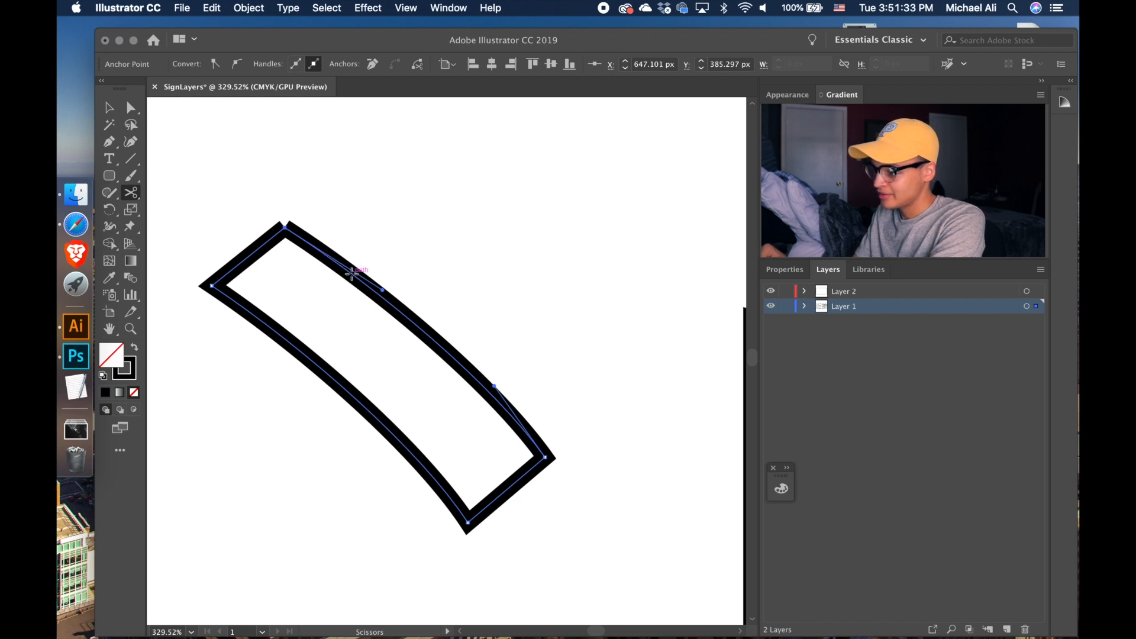
click(352, 273)
- Delete the short outline segment between the two cuts on the small stroke of 近 and deselect the path
click(109, 108)
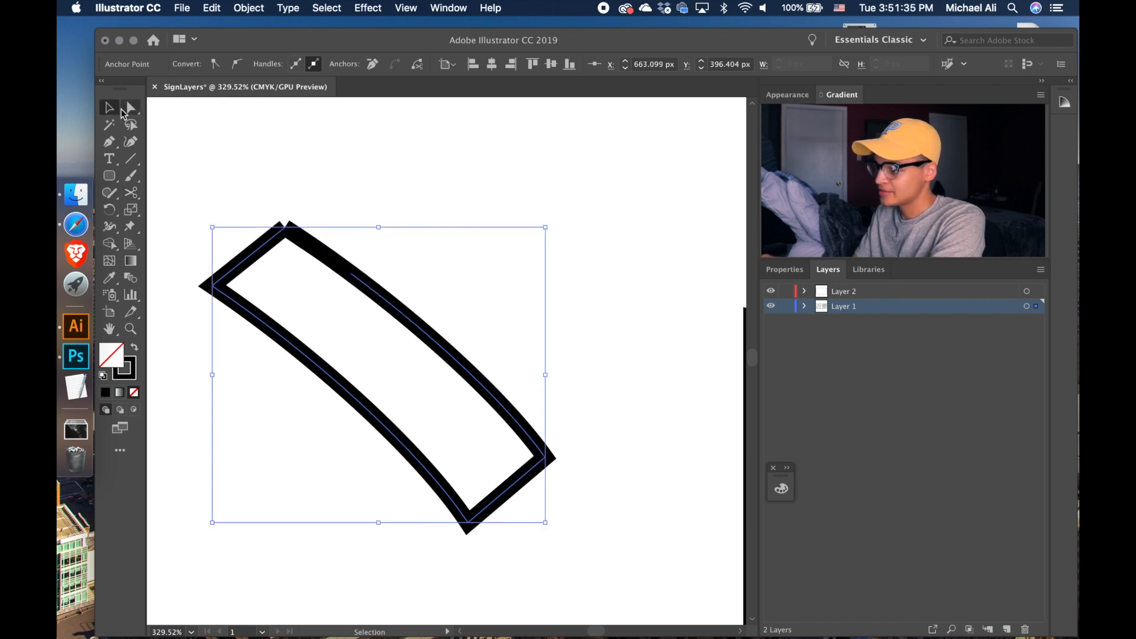
click(131, 110)
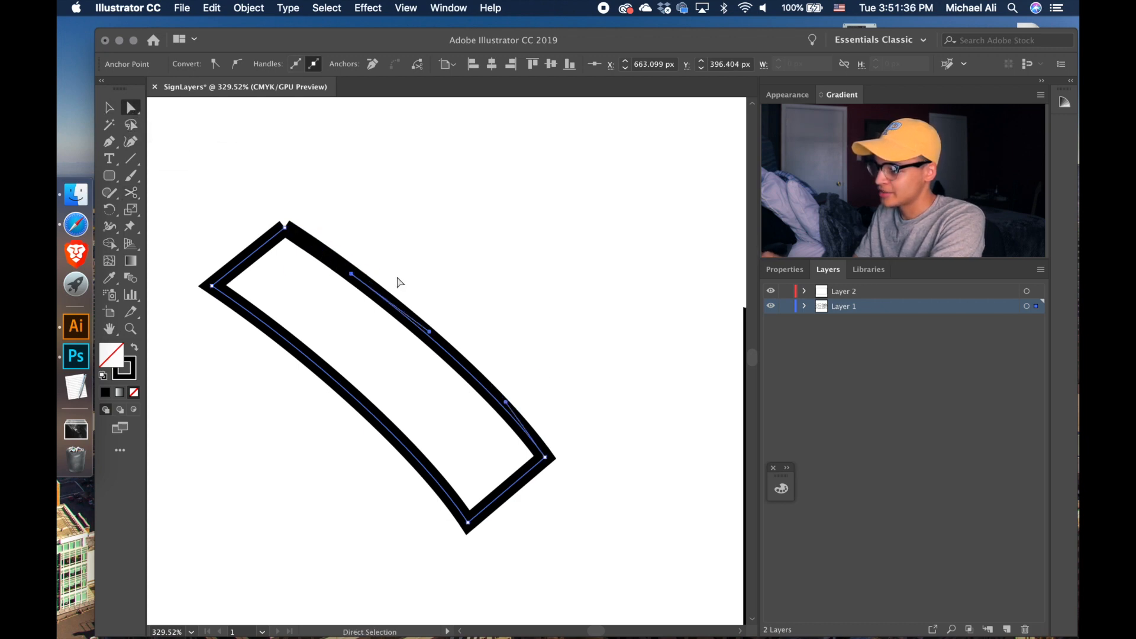
click(325, 259)
key(Delete)
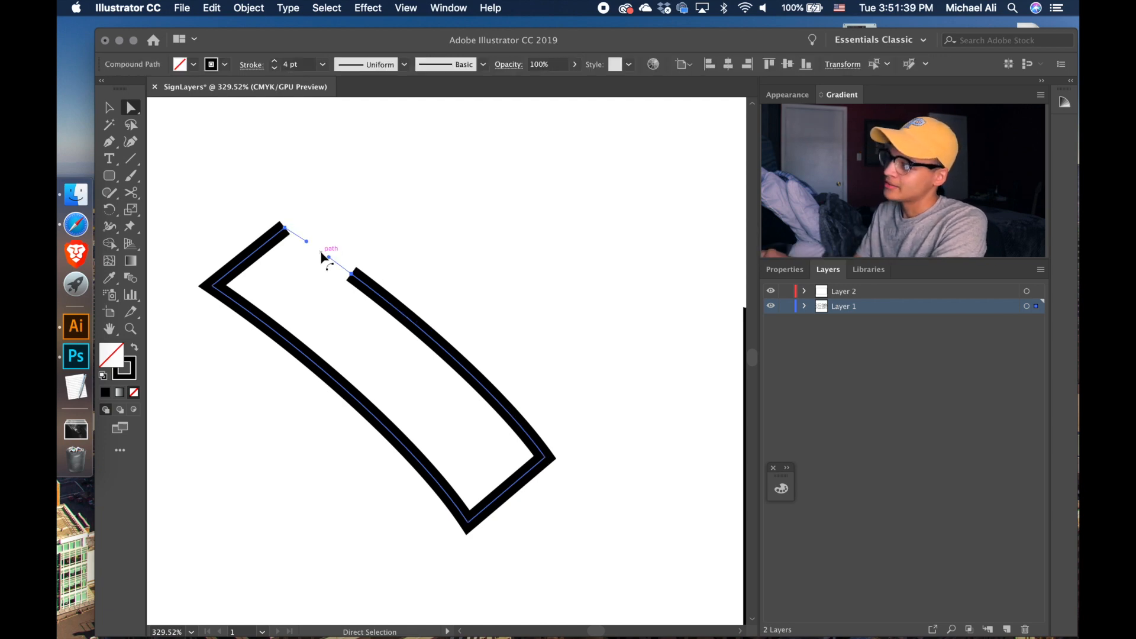
click(211, 329)
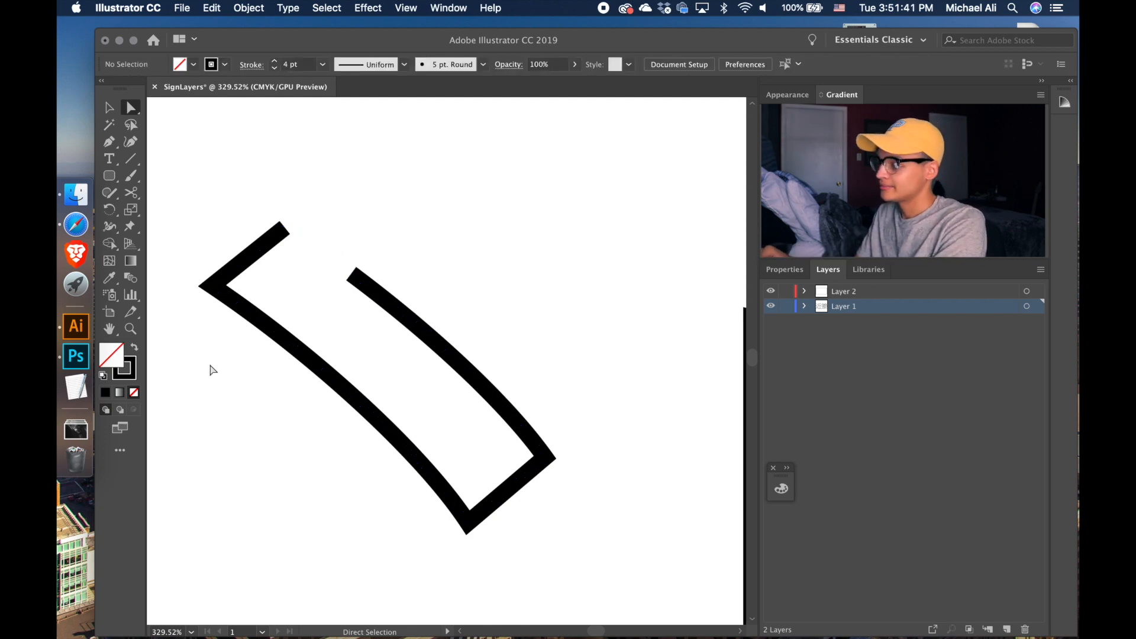
scroll(211, 371, down, 10)
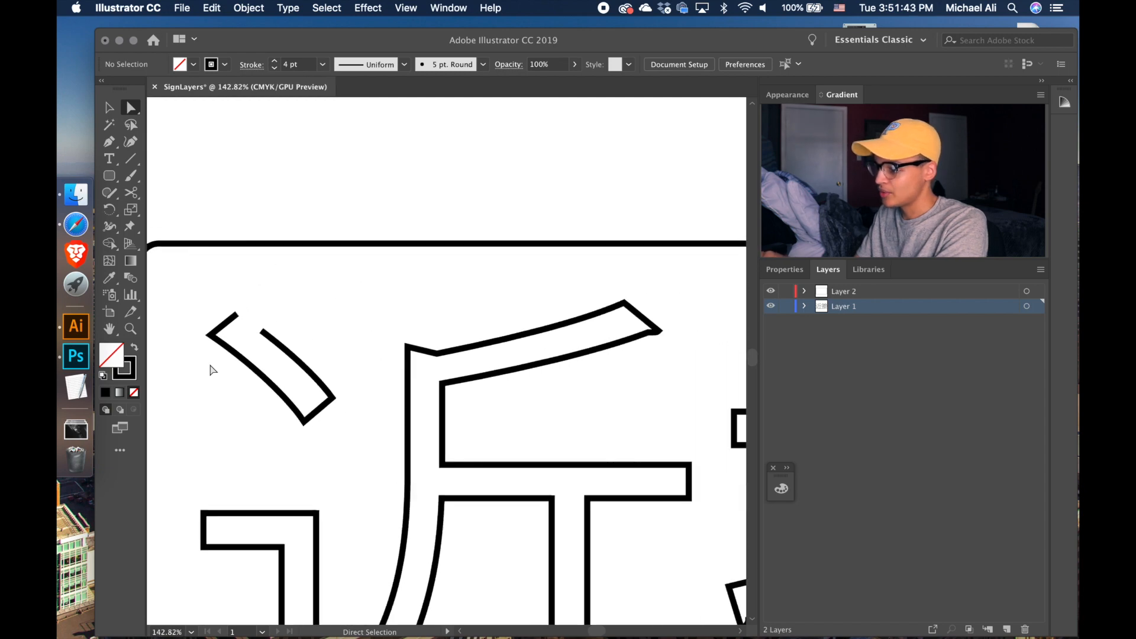
scroll(211, 371, down, 1)
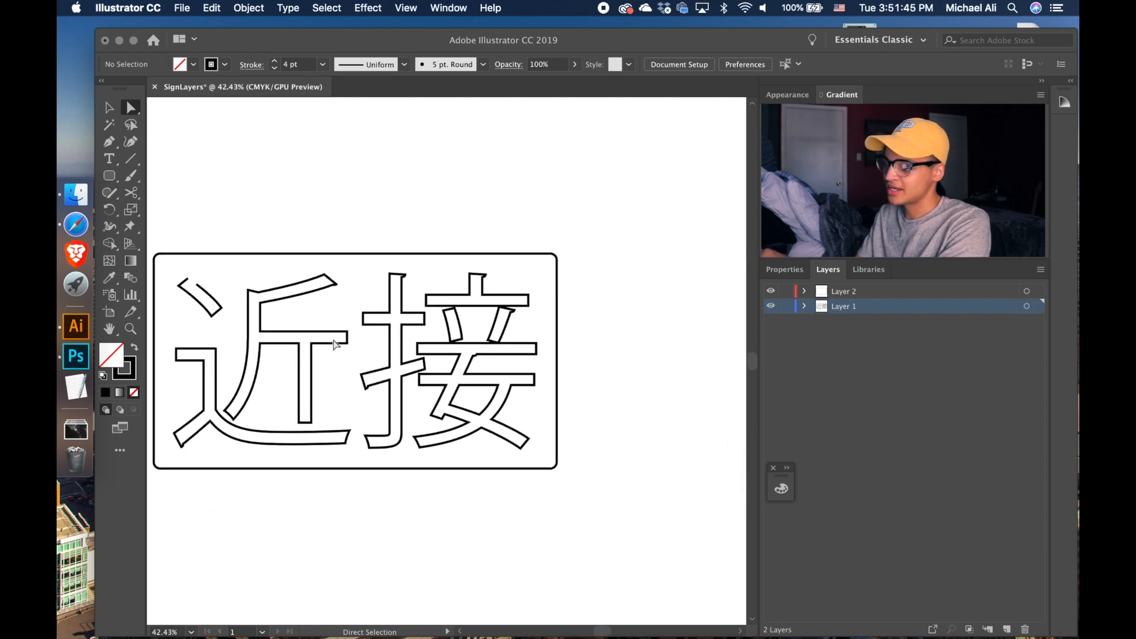
- Give the outlined 近接 characters a round corner join and a round cap on their 4 pt stroke
click(115, 107)
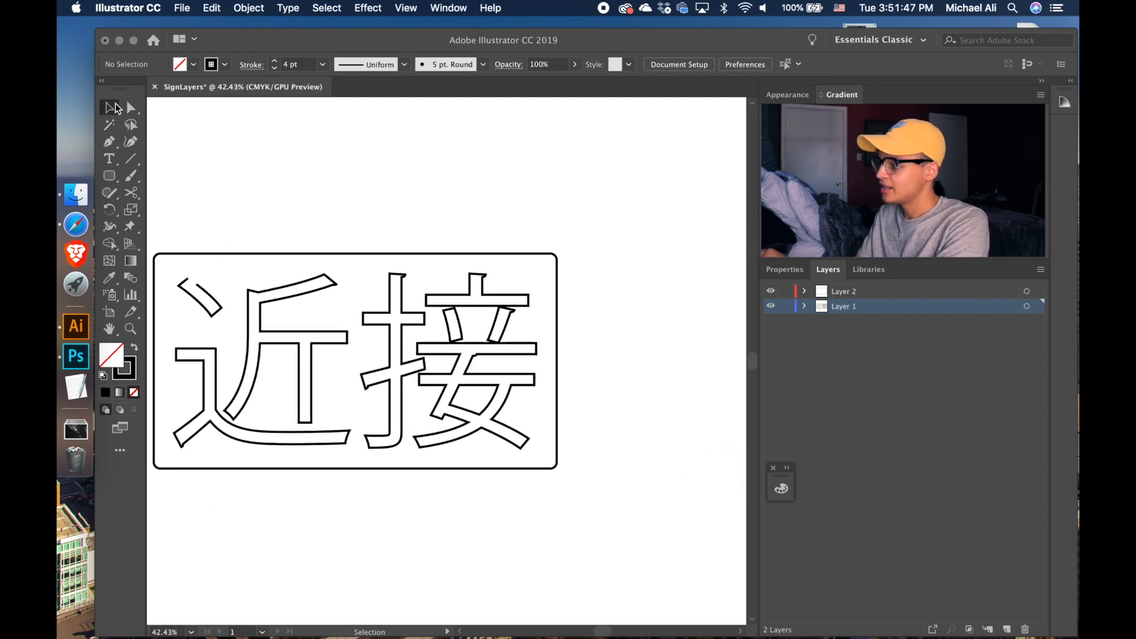
click(504, 334)
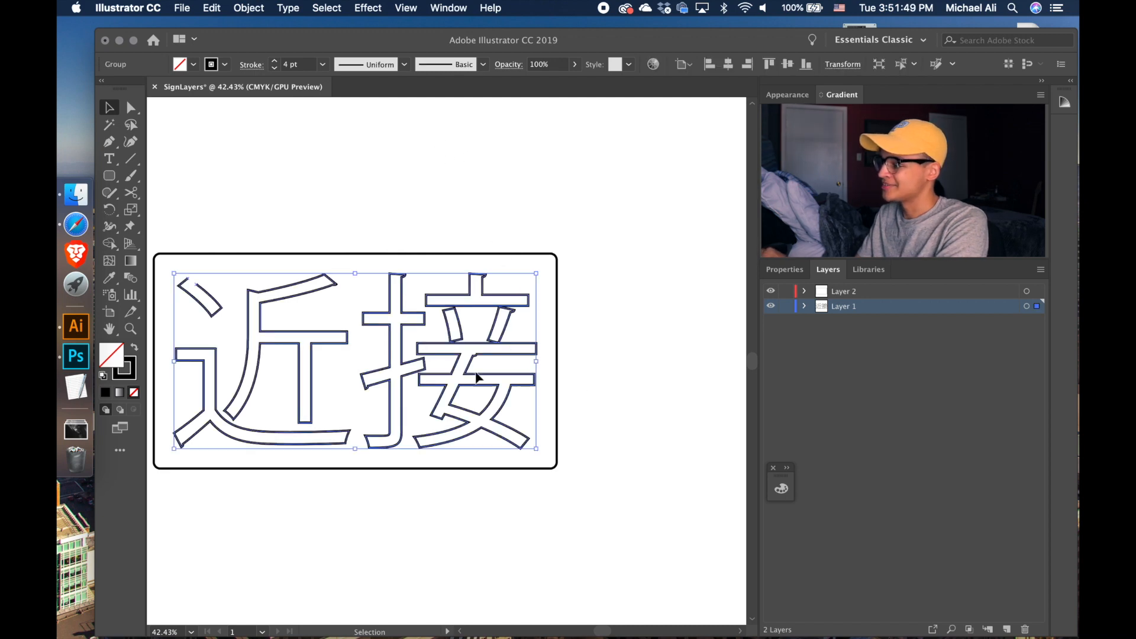
scroll(476, 376, left, 5)
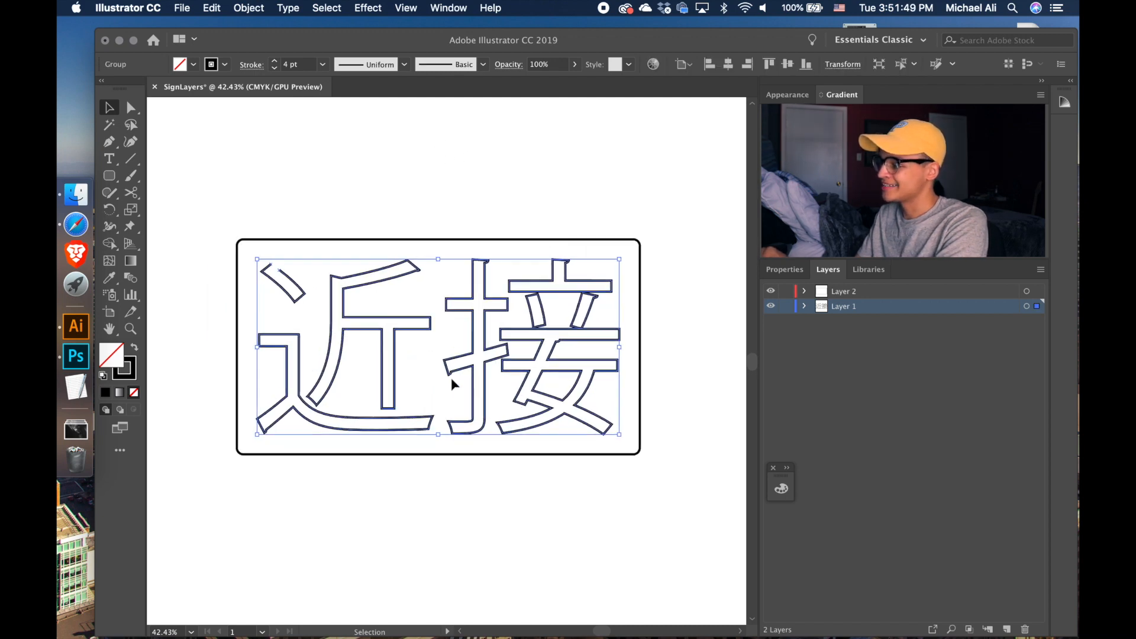
click(246, 65)
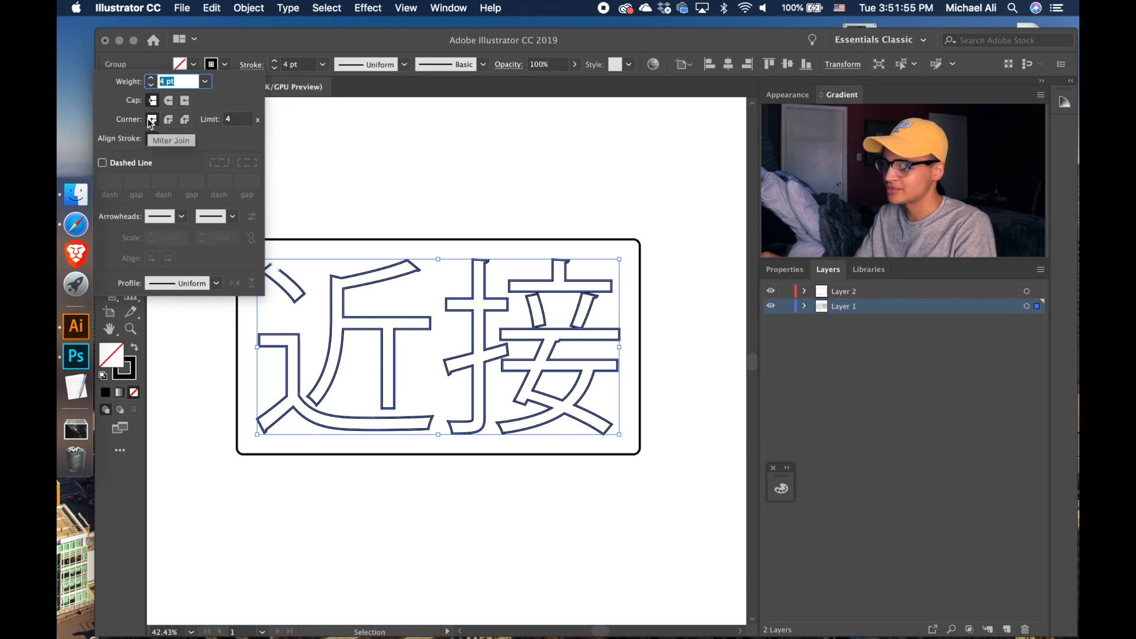
click(172, 118)
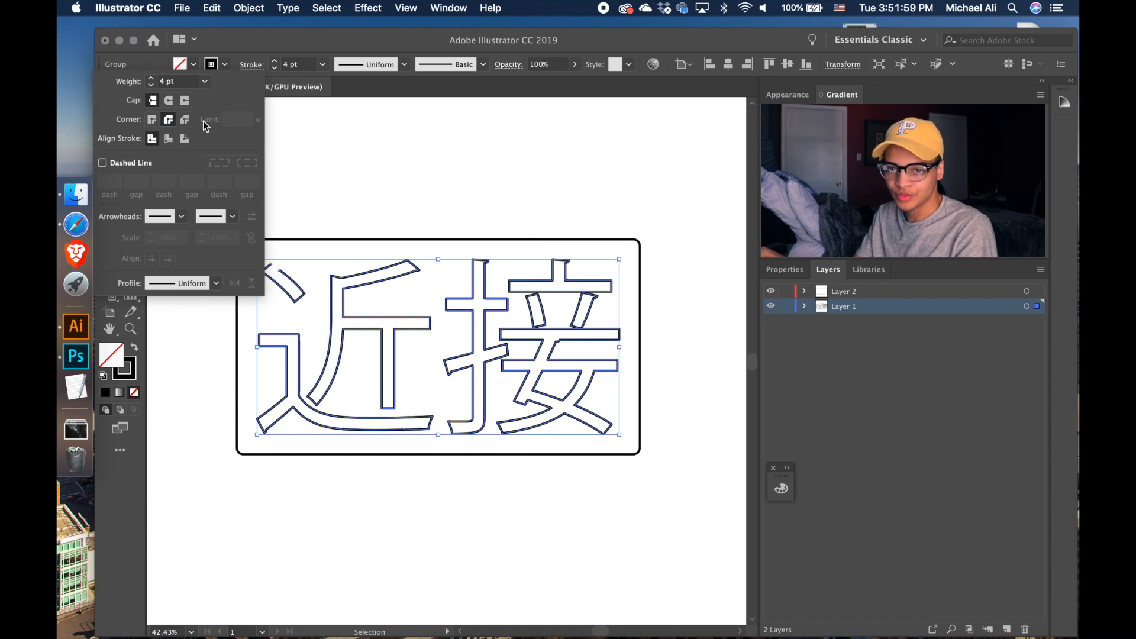
click(171, 104)
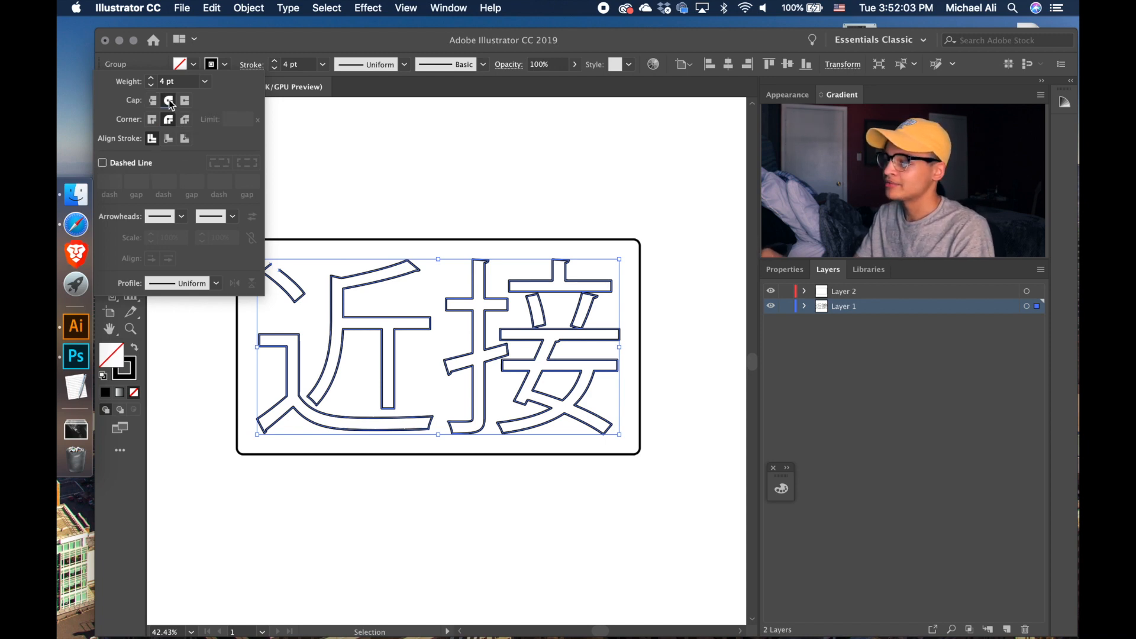
click(247, 66)
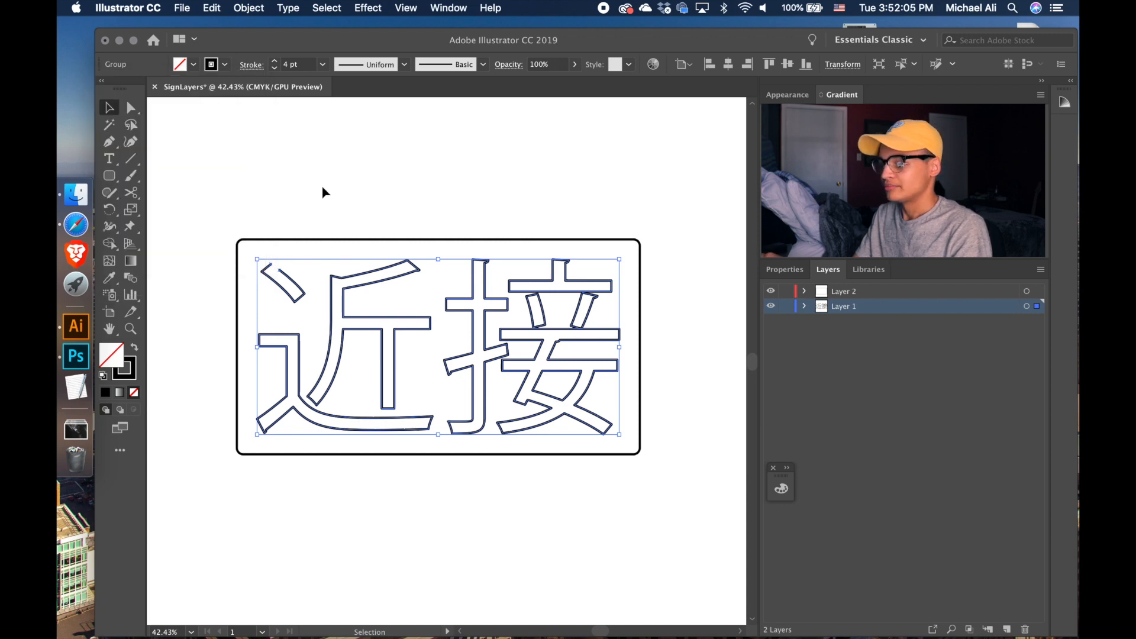
- Deselect the characters and examine the rounded corners and open stroke ends of 近 up close
click(267, 313)
scroll(268, 314, up, 10)
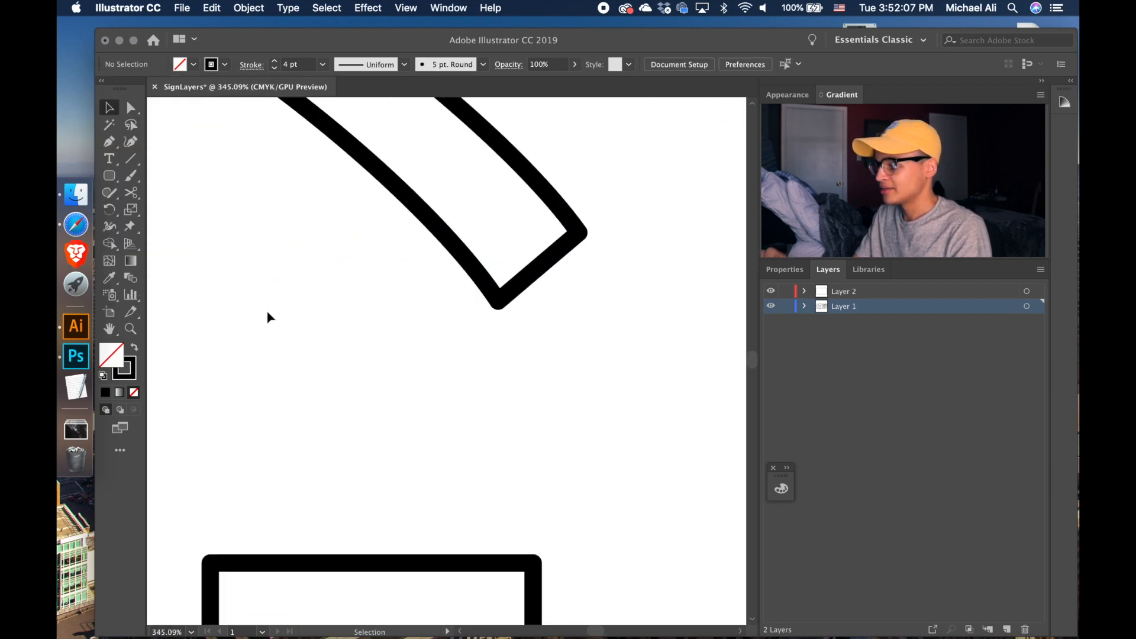
scroll(268, 310, up, 5)
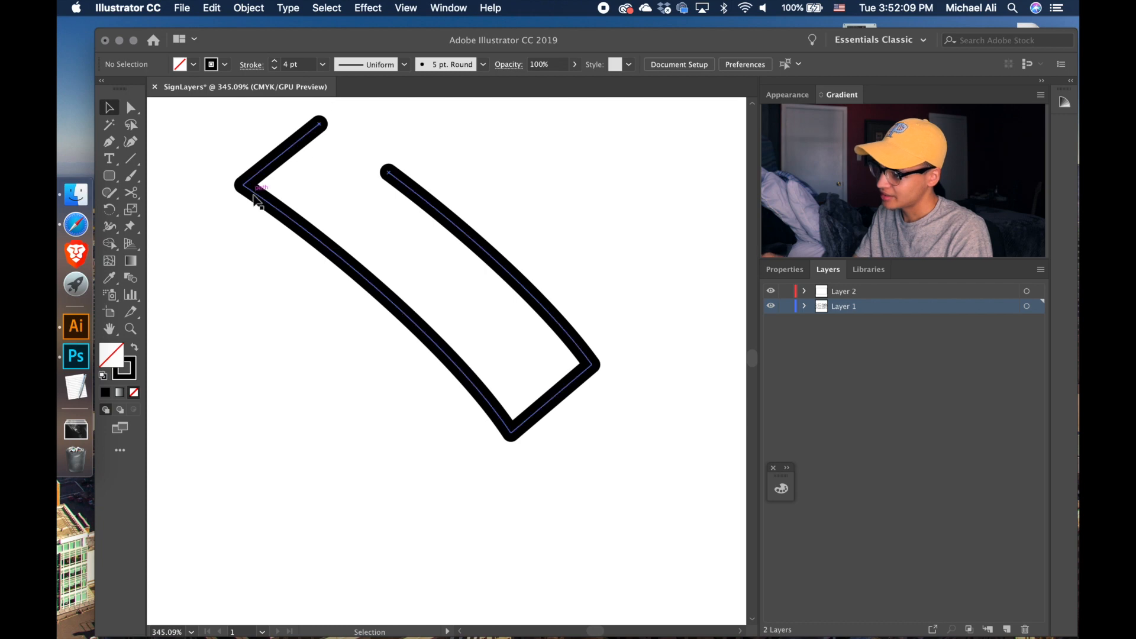
scroll(370, 273, down, 5)
scroll(369, 275, down, 3)
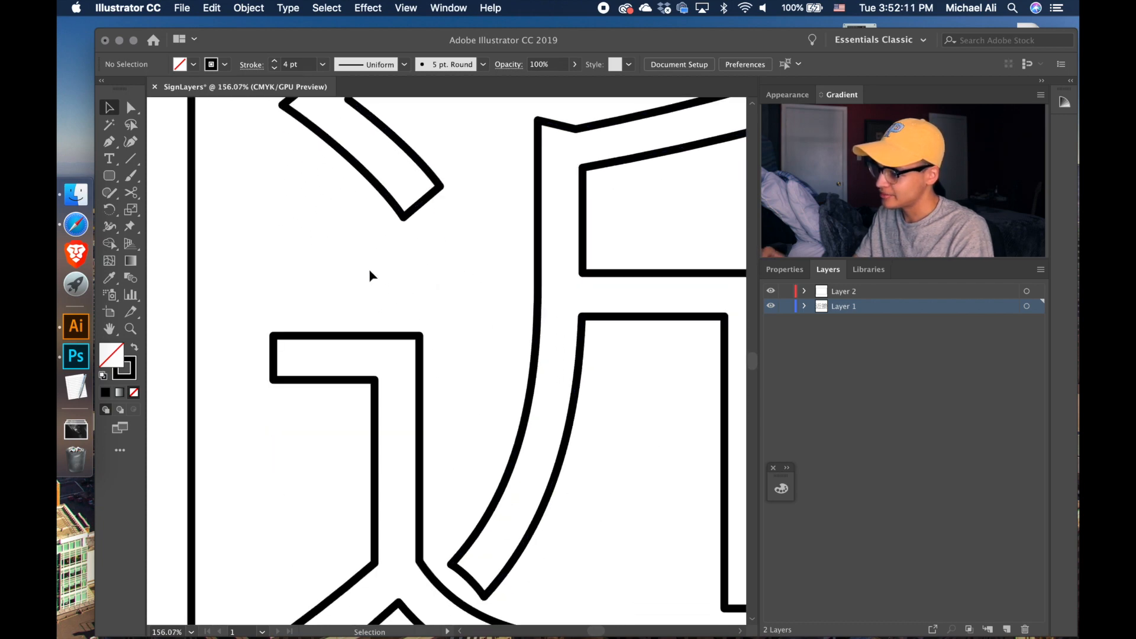
scroll(369, 275, down, 1)
scroll(369, 276, down, 4)
scroll(370, 277, right, 5)
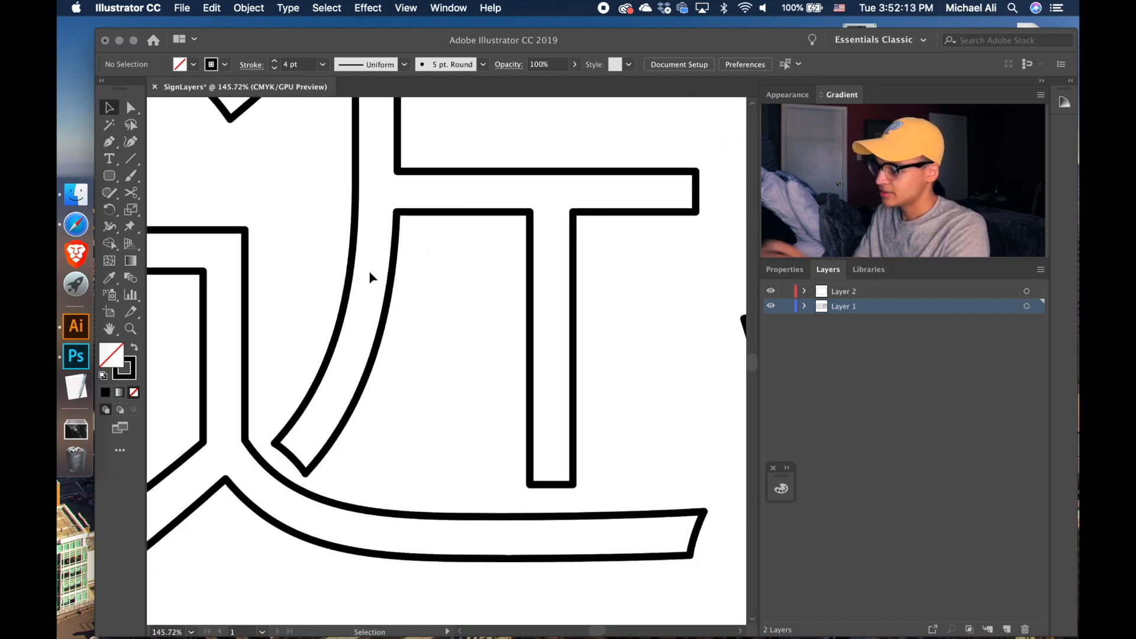
- Cut and remove a short segment just below the inner corner of the bent left stroke of 近, on its inner vertical edge
scroll(370, 277, left, 3)
scroll(370, 277, up, 2)
click(132, 192)
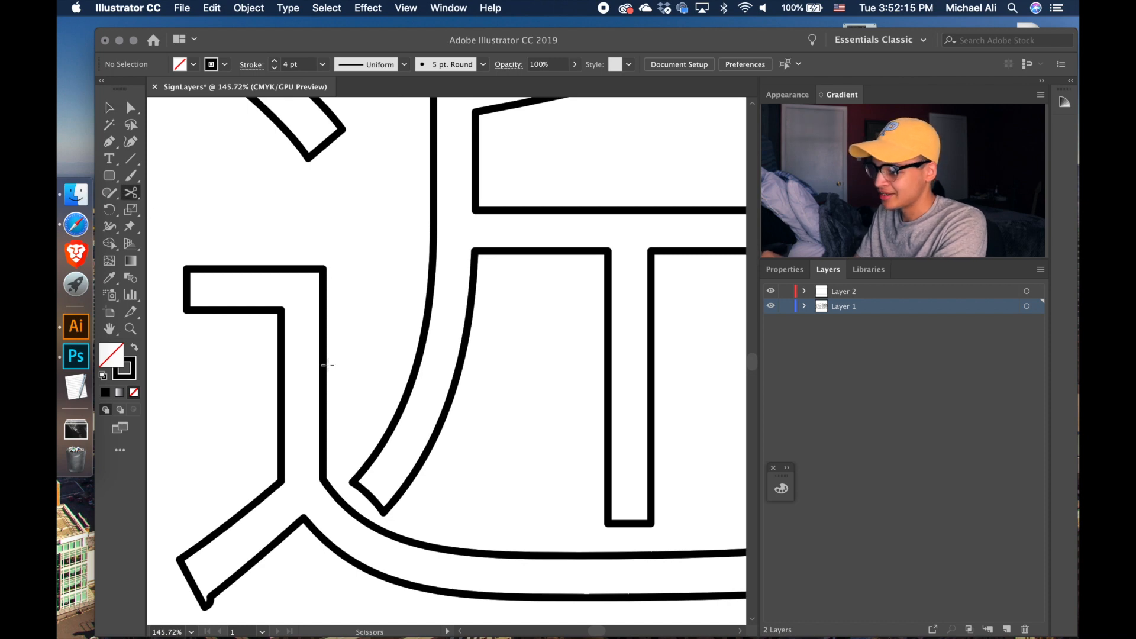
click(280, 309)
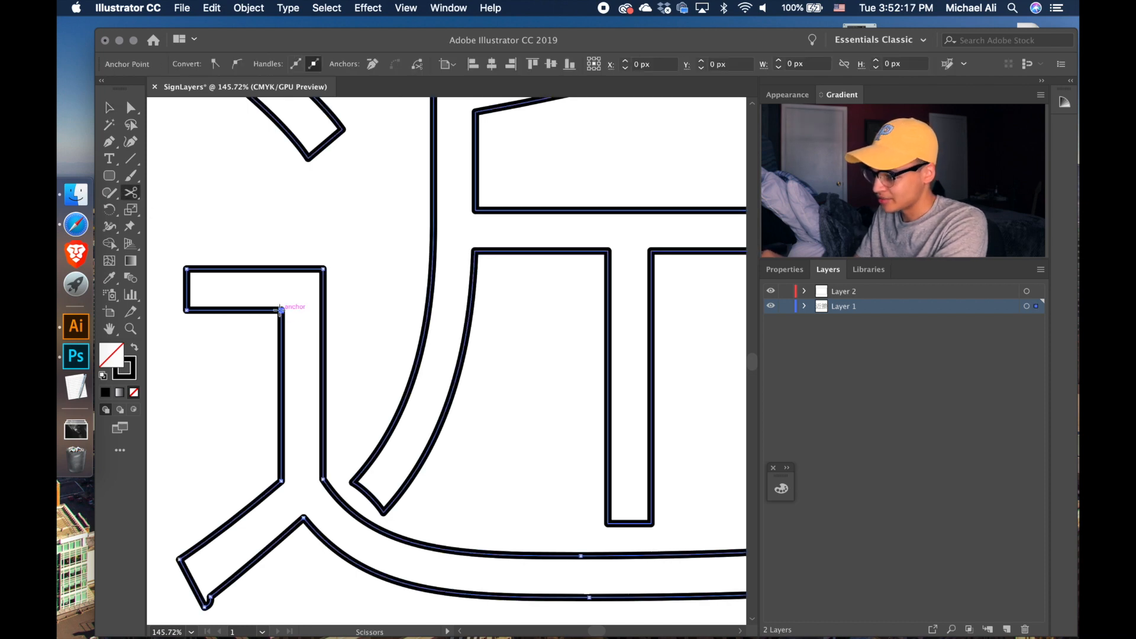
click(282, 358)
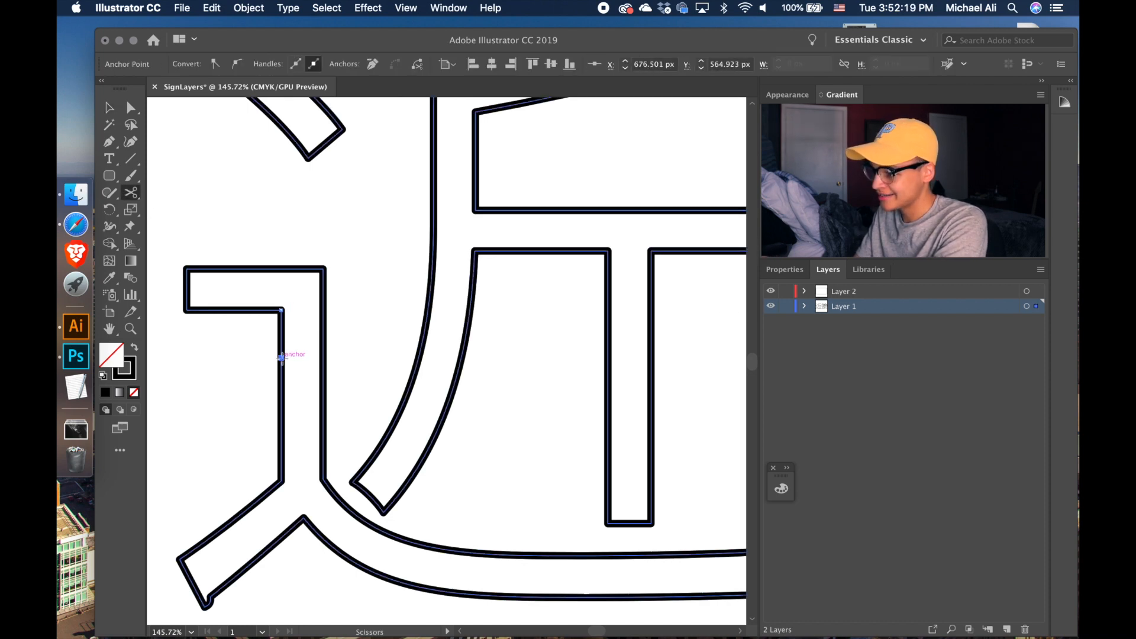
click(131, 108)
click(282, 330)
key(Delete)
- Cut and remove a short segment from the lower edge of 近's horizontal bar, just right of the vertical stem
scroll(434, 311, up, 3)
scroll(434, 311, right, 2)
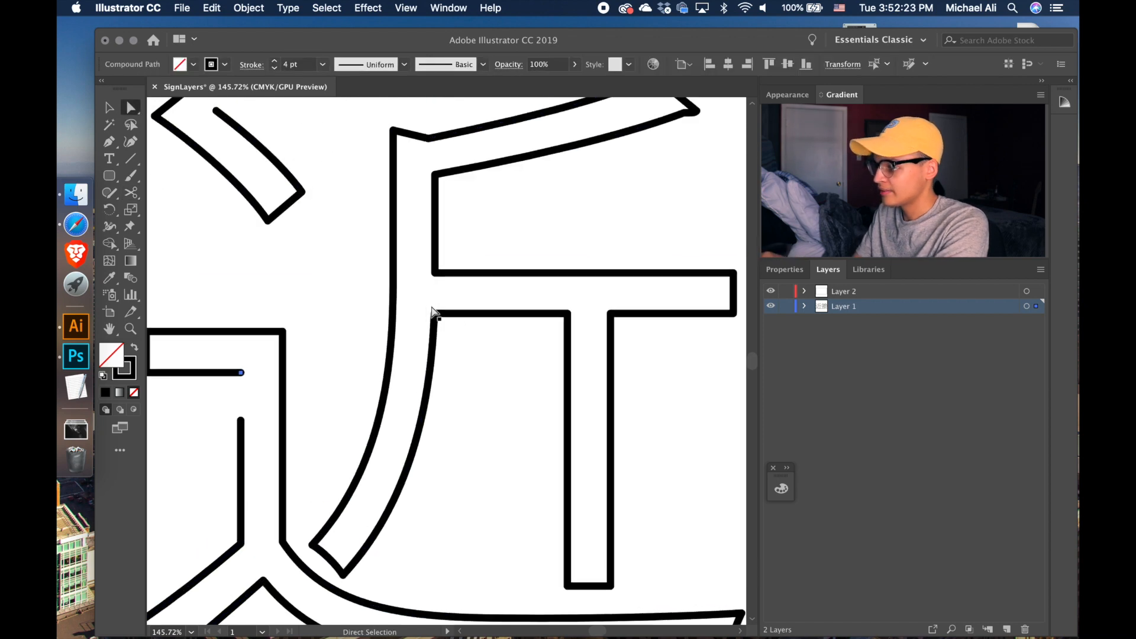
click(131, 192)
click(597, 324)
click(640, 324)
click(131, 108)
click(621, 324)
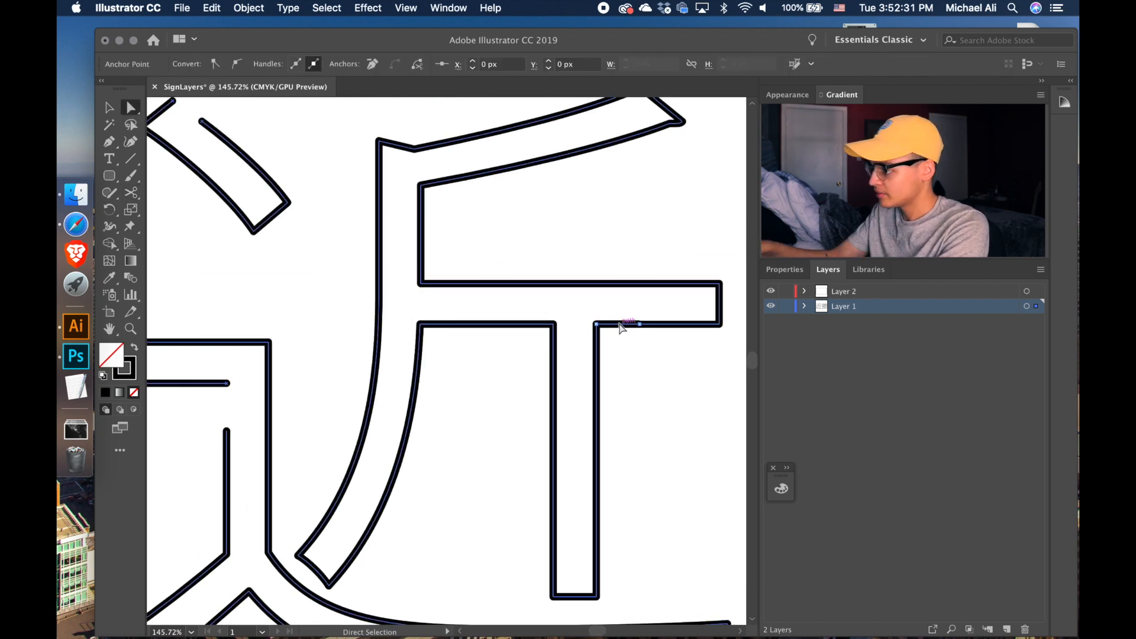
key(Delete)
- Cut and remove a short segment from the right edge of 接's left vertical stroke, just below the upper crossbar
scroll(621, 329, down, 3)
scroll(621, 329, right, 3)
scroll(622, 329, up, 3)
click(131, 193)
click(626, 330)
click(626, 358)
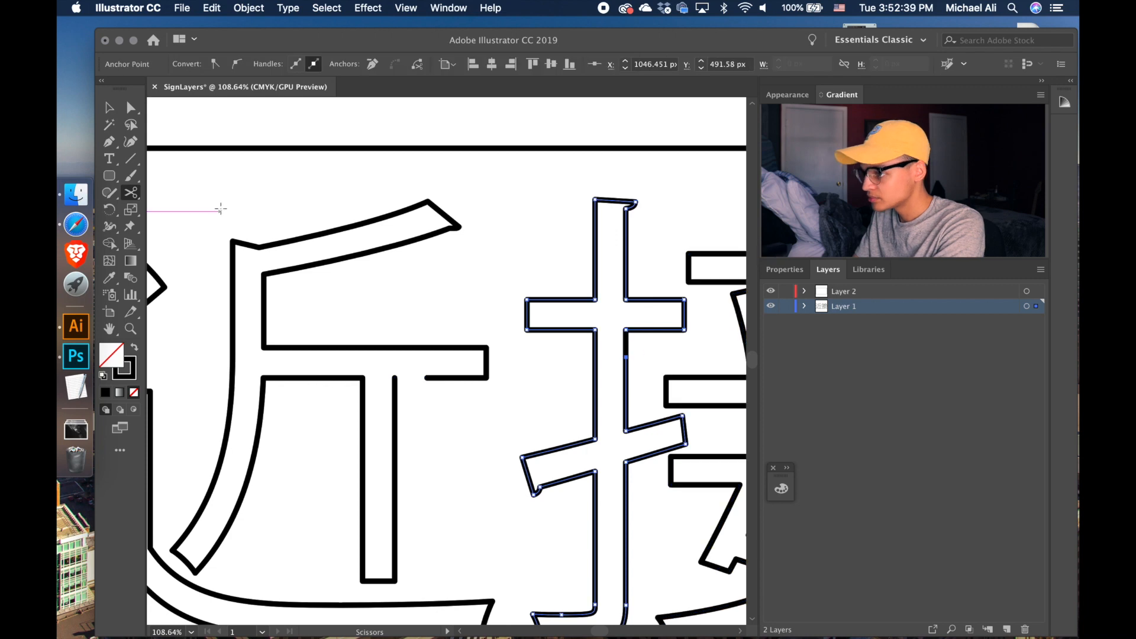
click(131, 109)
click(626, 346)
key(Delete)
- Cut and remove a short segment from the upper edge of 接's lower right-hand bar, just right of the diagonal stroke
scroll(625, 346, right, 5)
scroll(626, 346, down, 2)
click(130, 193)
click(556, 349)
click(575, 365)
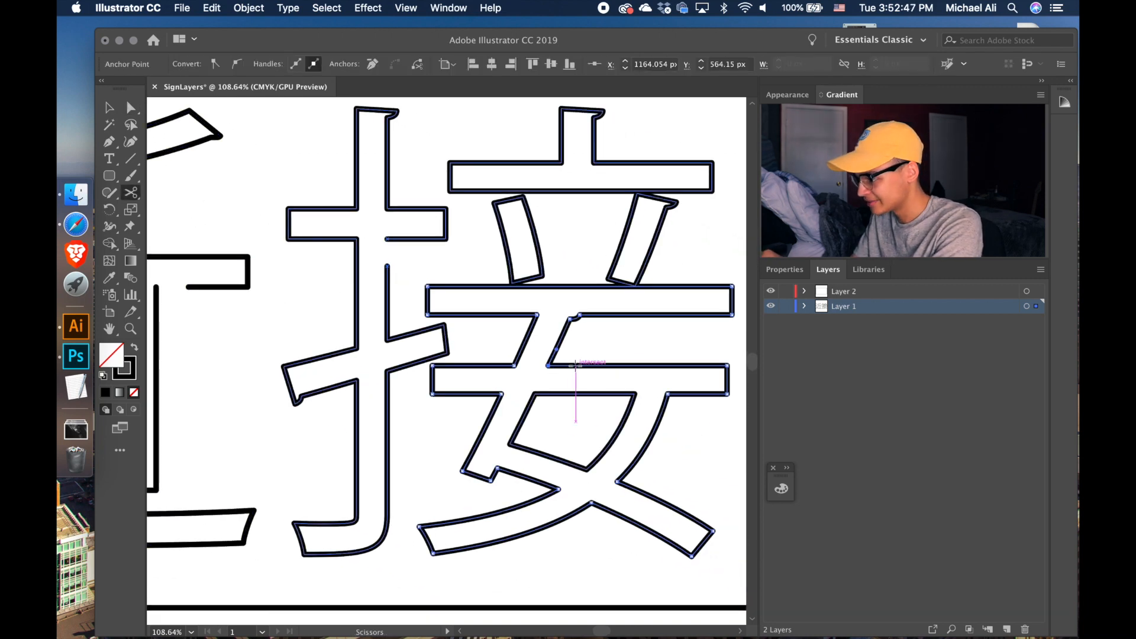
click(131, 108)
click(562, 366)
key(Delete)
- Cut and remove a short segment from the upper edge of 接's top right-hand bar, just right of the short vertical stem
click(135, 190)
click(593, 163)
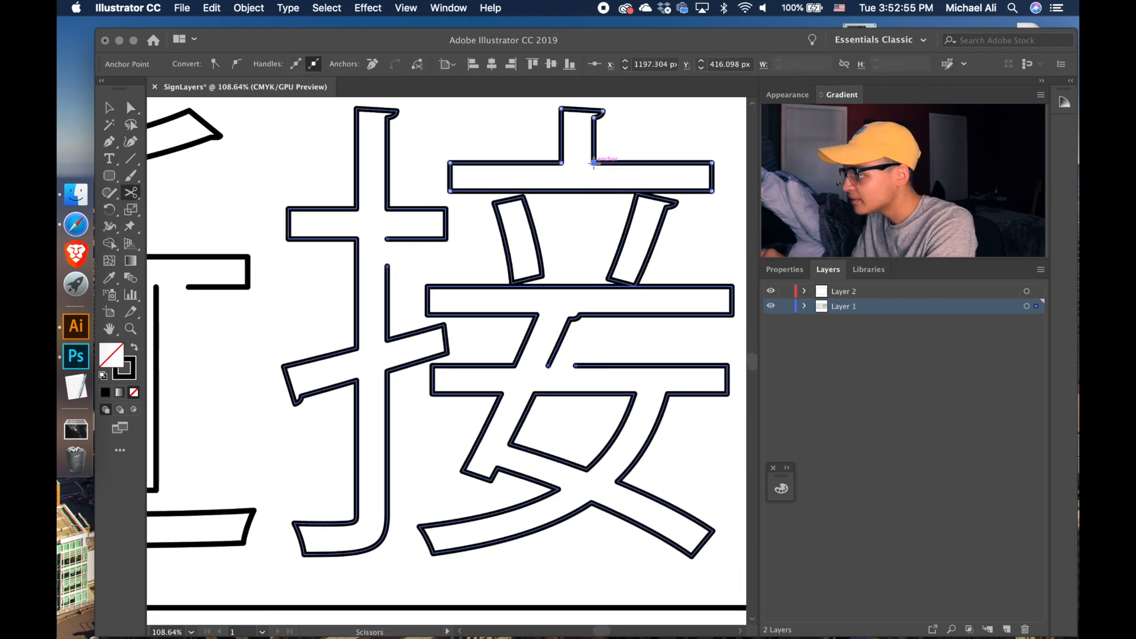
click(619, 163)
click(131, 109)
click(606, 163)
key(Delete)
- Scale down the short left slanted stroke in 接's upper right part, bringing its upper-left corner inward
scroll(514, 242, up, 6)
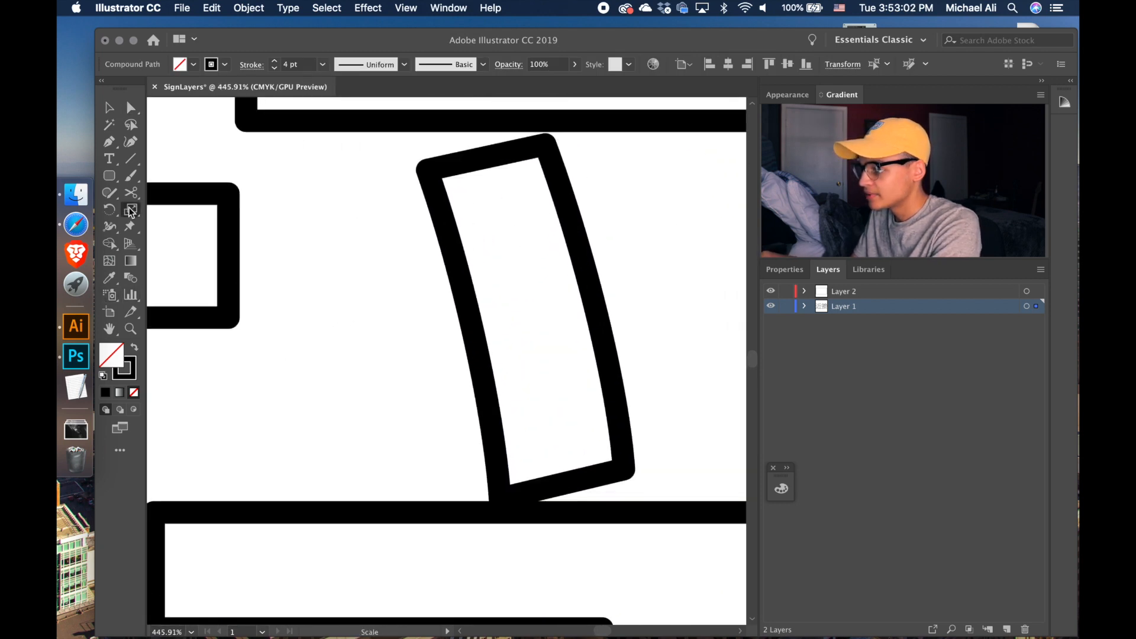
click(131, 192)
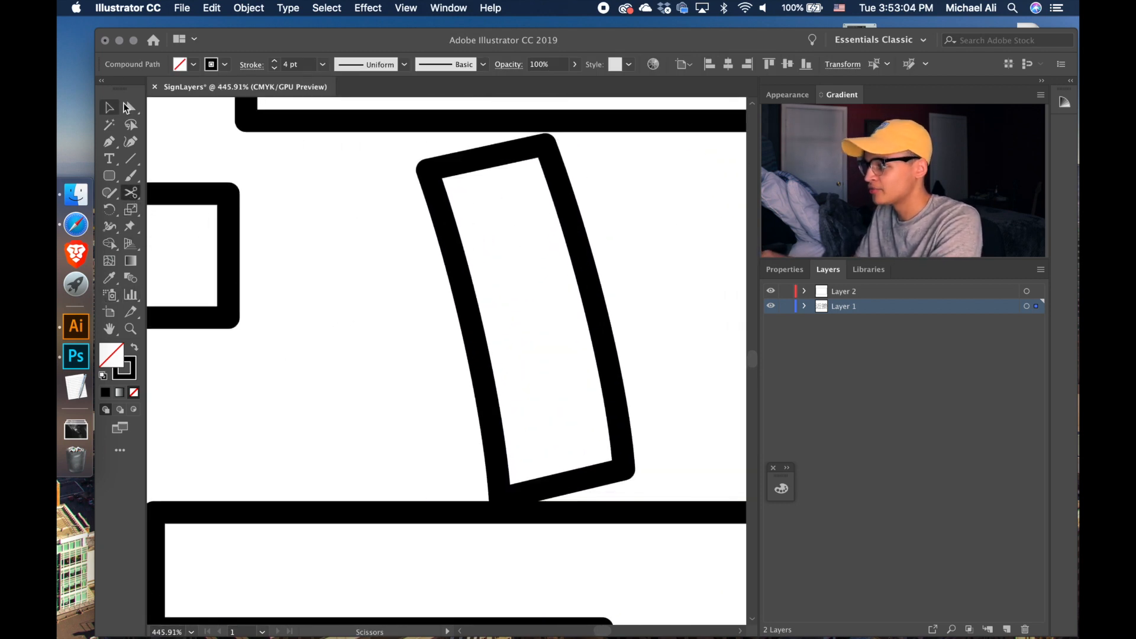
click(128, 108)
click(425, 168)
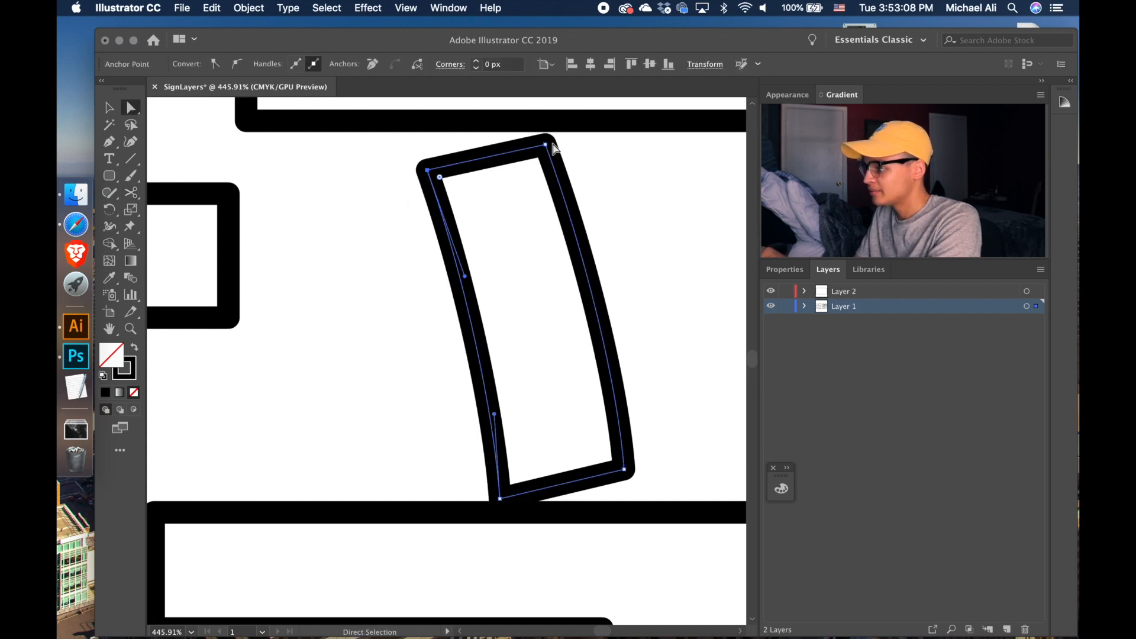
shift+click(546, 145)
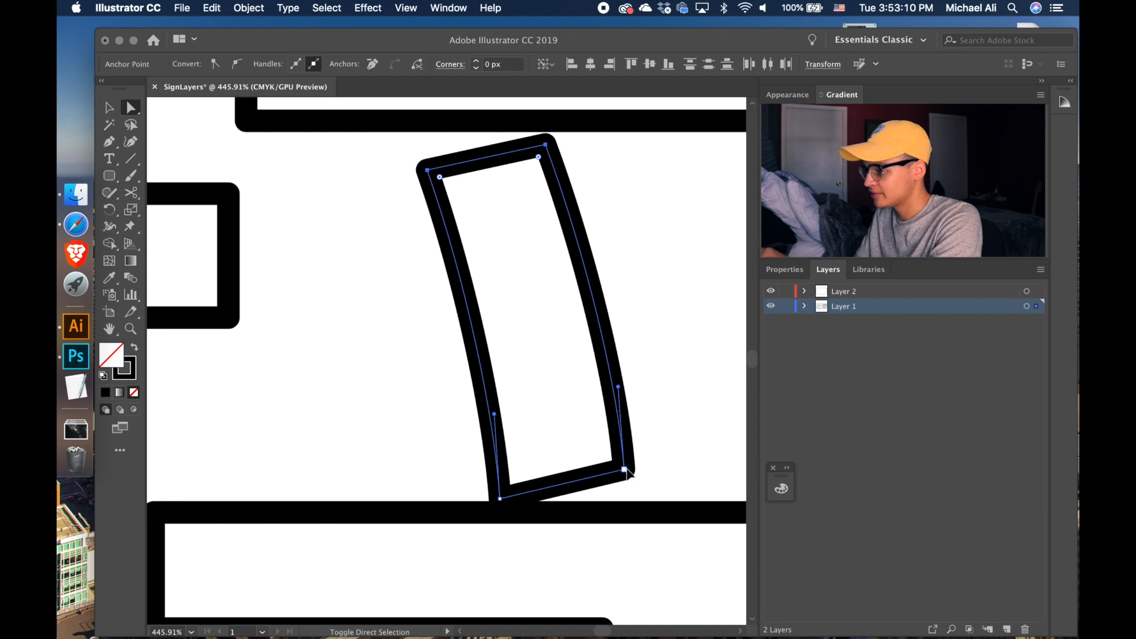
shift+click(625, 469)
shift+click(501, 499)
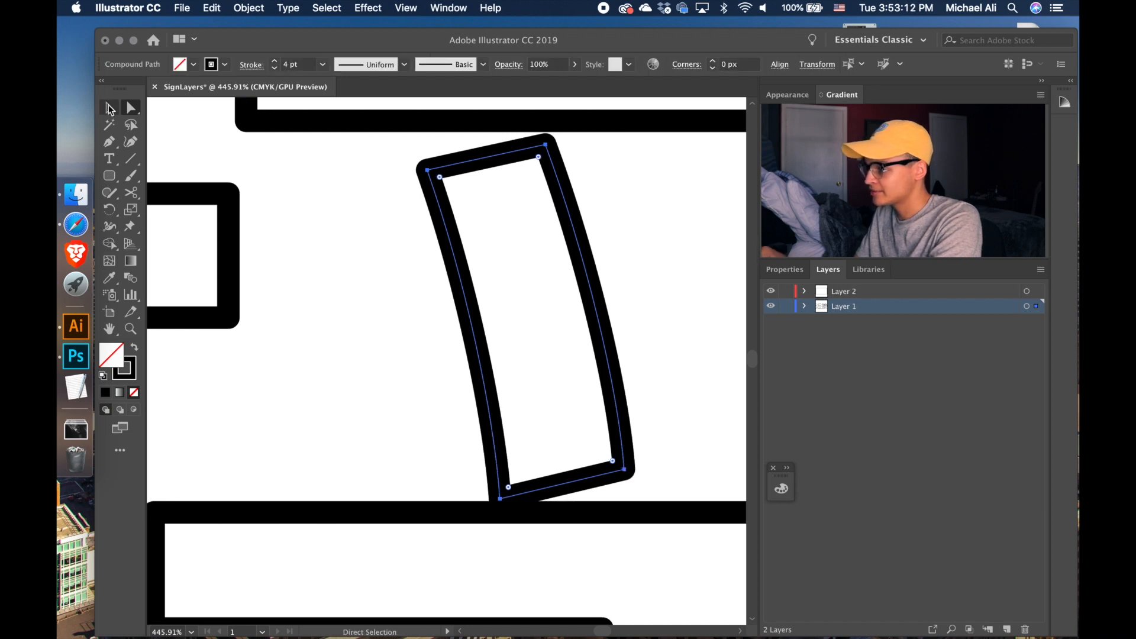
click(109, 107)
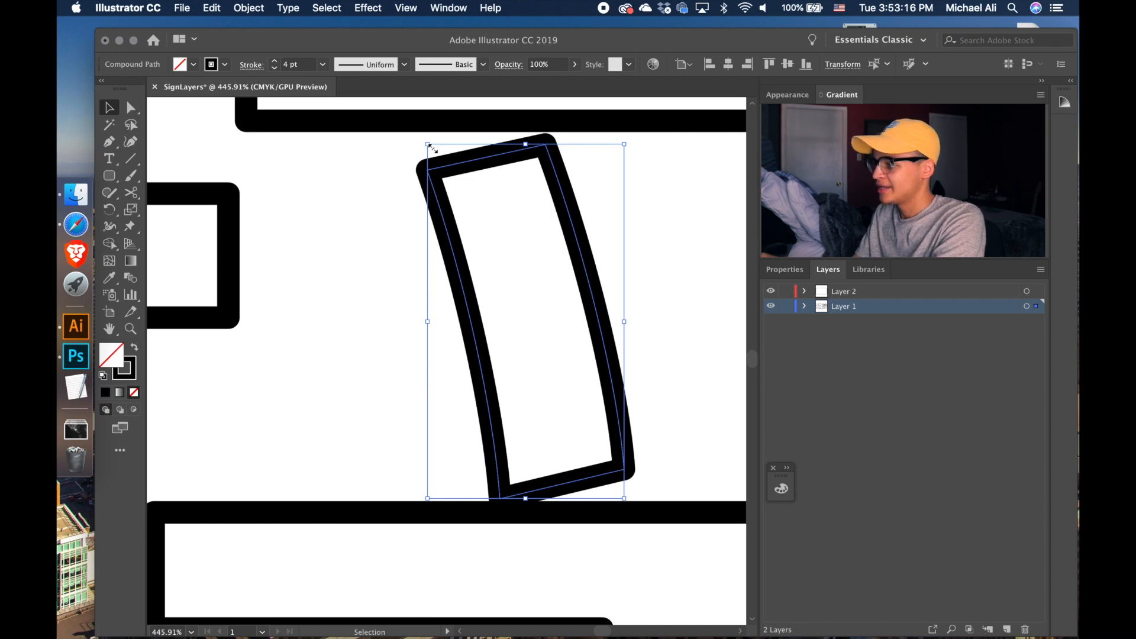
drag(430, 146, 458, 169)
- Nudge the scaled left slanted stroke up and to the left so it sits clear of the two horizontal bars
key(Up)
key(Up)
key(Up)
key(Up)
key(Up)
key(Up)
key(Up)
key(Up)
key(Up)
key(Up)
key(Up)
key(Up)
key(Up)
key(Up)
key(Up)
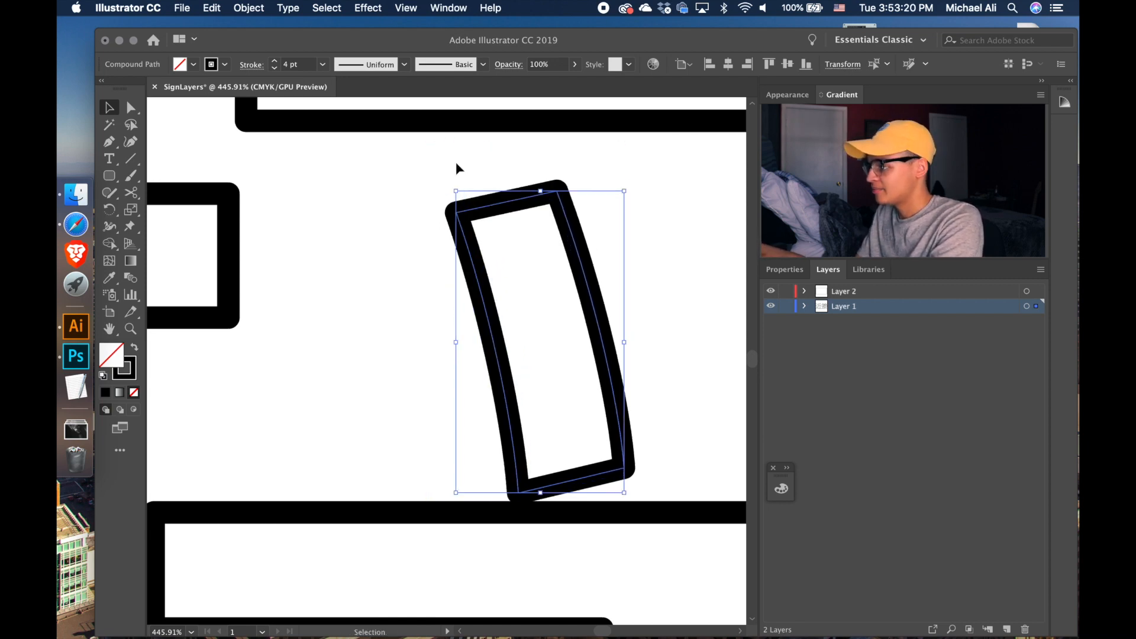
key(Left)
key(Left)
key(Left)
key(Left)
key(Left)
key(Left)
key(Left)
key(Left)
key(Left)
key(Left)
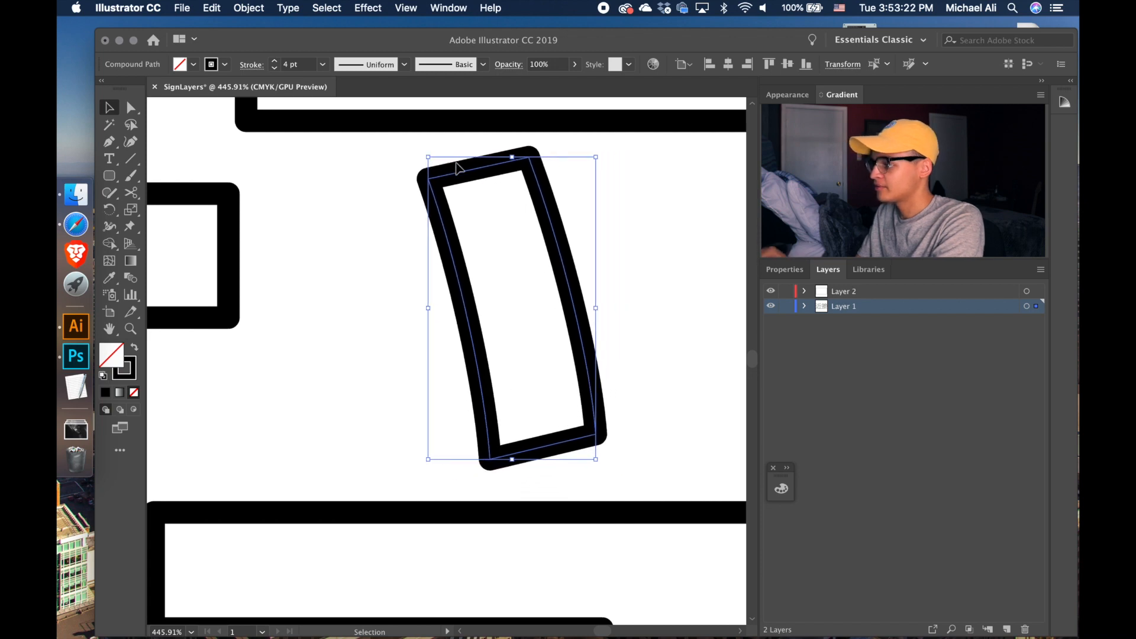
- Scale down 接's short right slanted stroke and nudge it left and up into the space between the horizontal bars
scroll(458, 169, right, 8)
scroll(457, 168, up, 3)
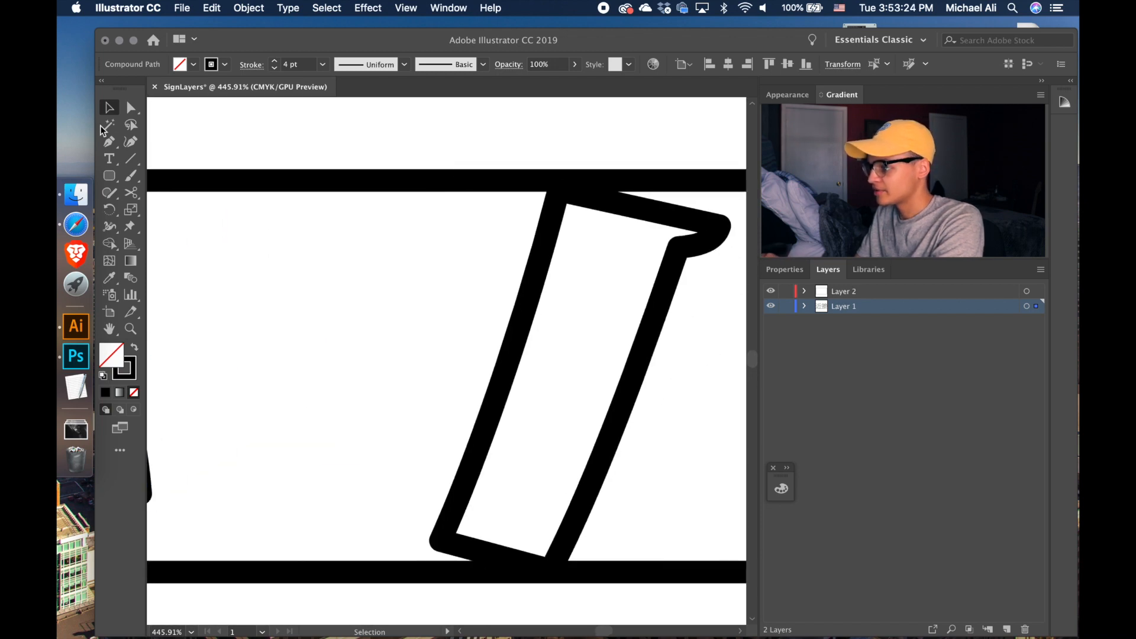
shift+click(556, 198)
drag(440, 190, 489, 251)
key(Left)
key(Left)
key(Left)
key(Left)
key(Up)
key(Up)
key(Up)
key(Up)
key(Up)
key(Up)
key(Up)
key(Up)
key(Up)
key(Up)
key(Up)
key(Up)
key(Up)
key(Up)
key(Up)
- Cut and remove a short segment from the left edge of 接's right slanted stroke, just below its upper end
click(132, 193)
click(574, 216)
click(548, 313)
click(131, 109)
click(559, 275)
key(Delete)
- Cut and remove a short segment from a long side of 接's left slanted stroke, near its upper end
scroll(393, 314, left, 8)
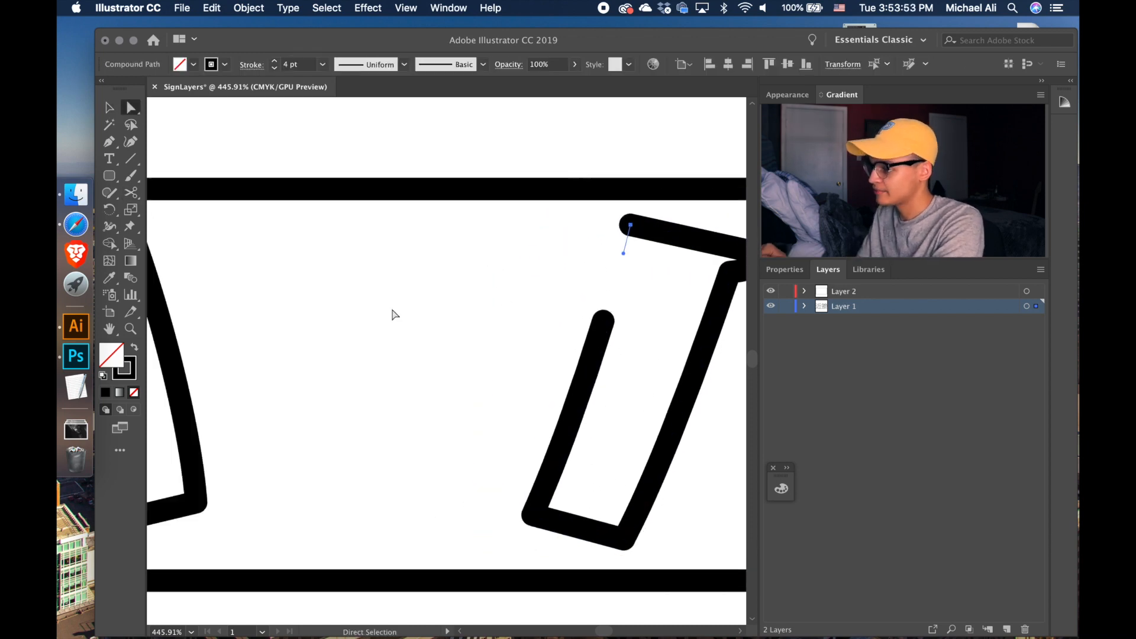
click(131, 193)
click(221, 242)
click(247, 320)
click(131, 108)
scroll(192, 364, down, 5)
- Cut and remove a short segment from the rounded frame's top edge, just right of its upper-left corner
click(446, 371)
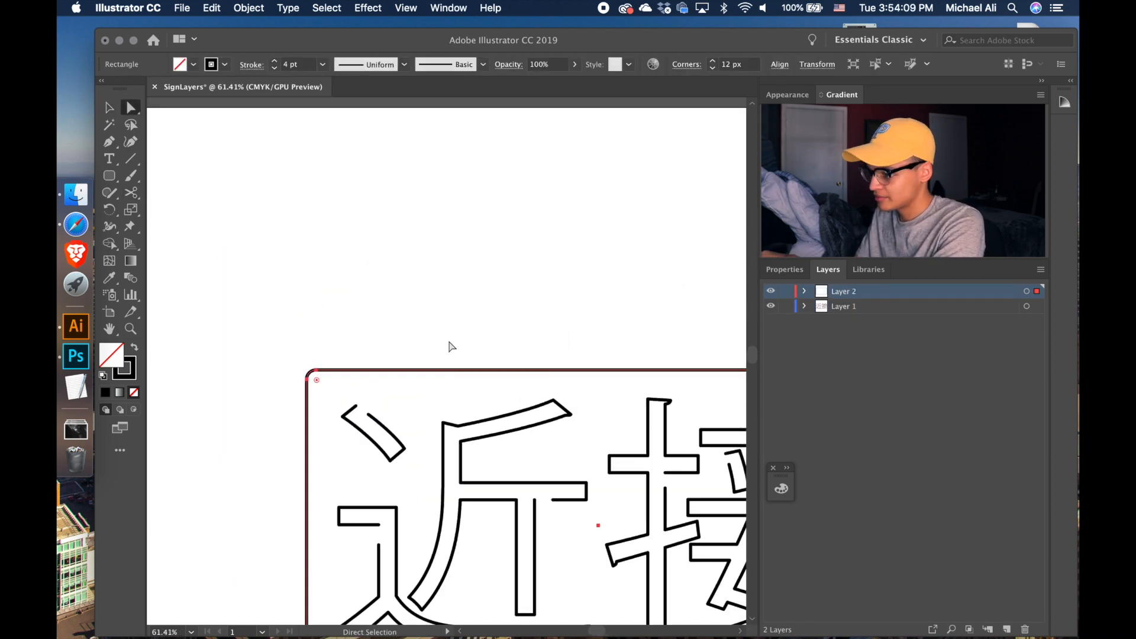
scroll(314, 377, up, 10)
click(130, 193)
click(442, 350)
click(131, 108)
click(387, 350)
key(Delete)
- Give the cut frame path round stroke caps and deselect it
click(110, 107)
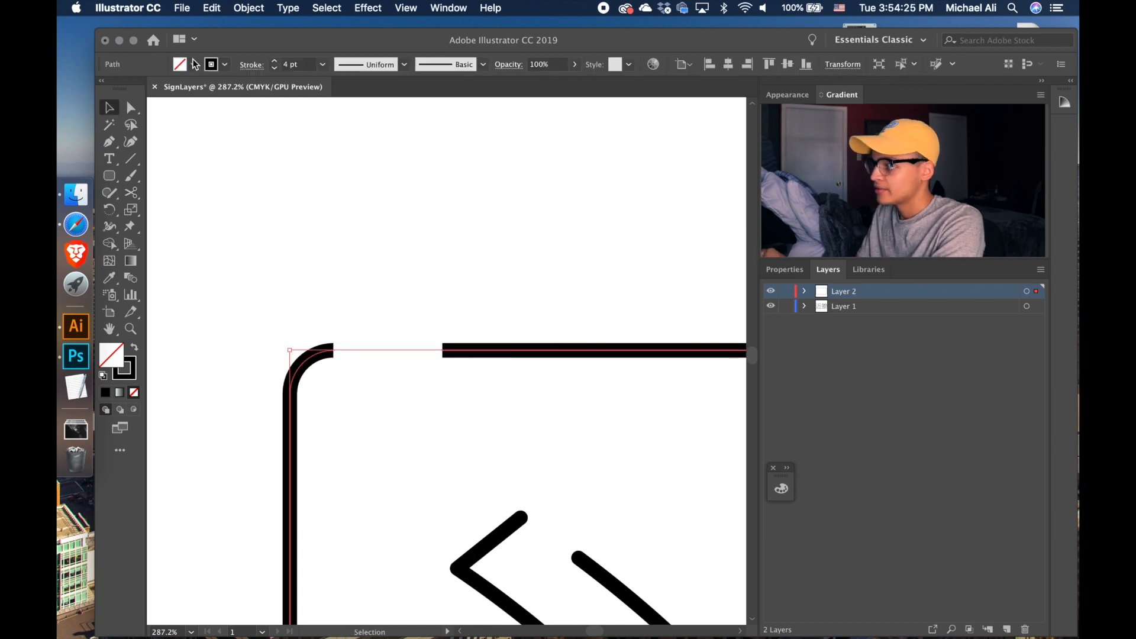
click(252, 64)
click(163, 102)
click(280, 182)
click(281, 182)
scroll(281, 182, down, 5)
scroll(280, 186, right, 4)
scroll(280, 187, down, 5)
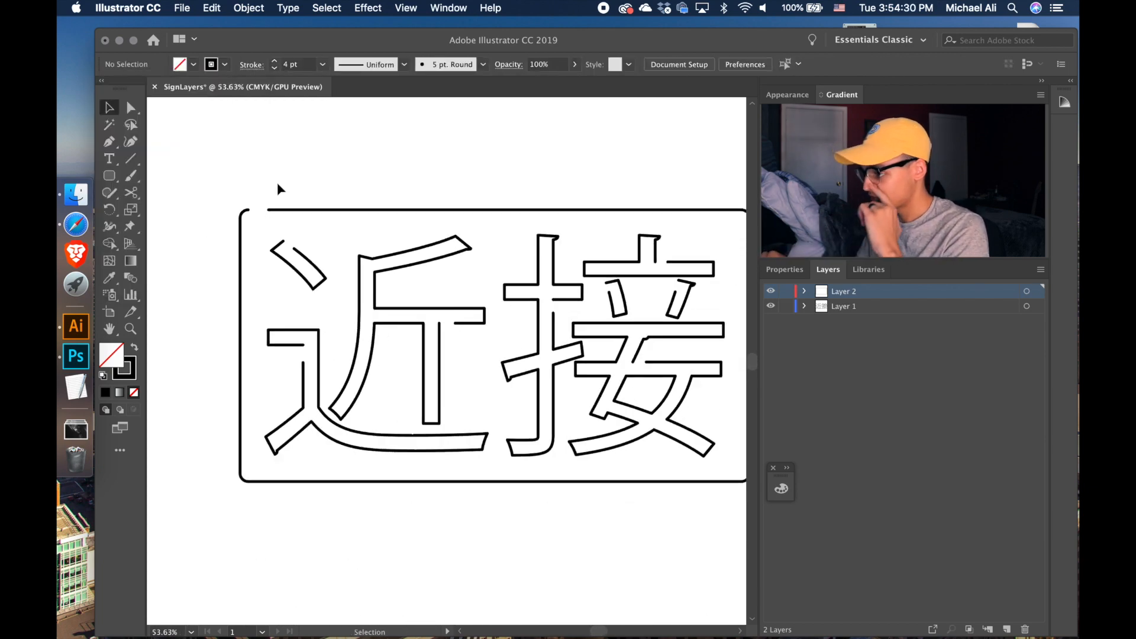
scroll(280, 188, right, 3)
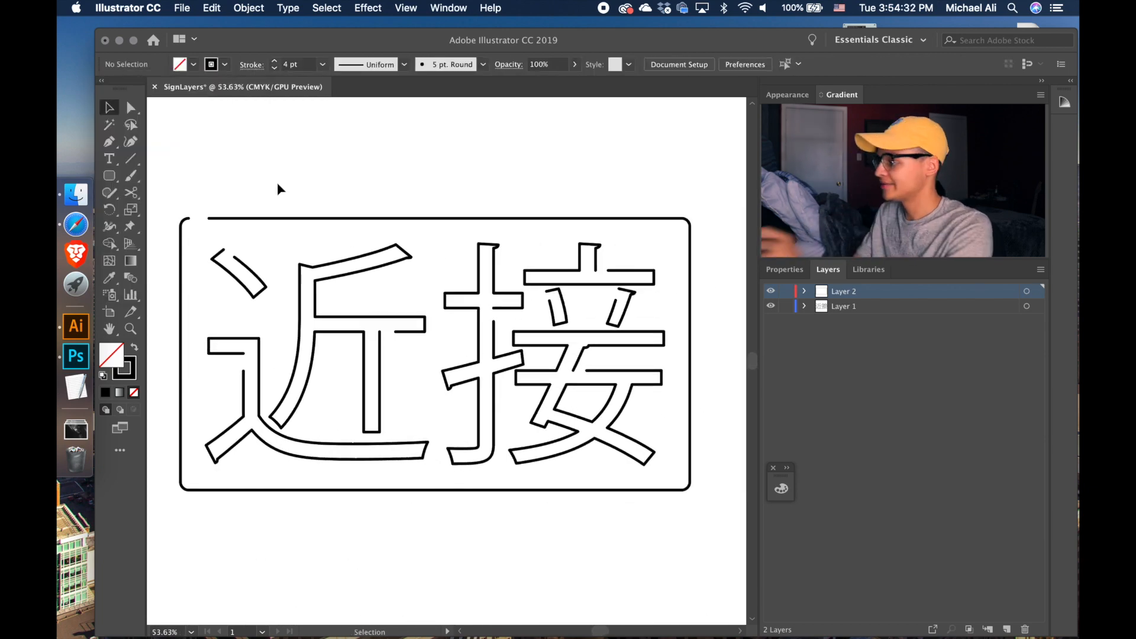
scroll(461, 263, down, 1)
scroll(461, 264, left, 2)
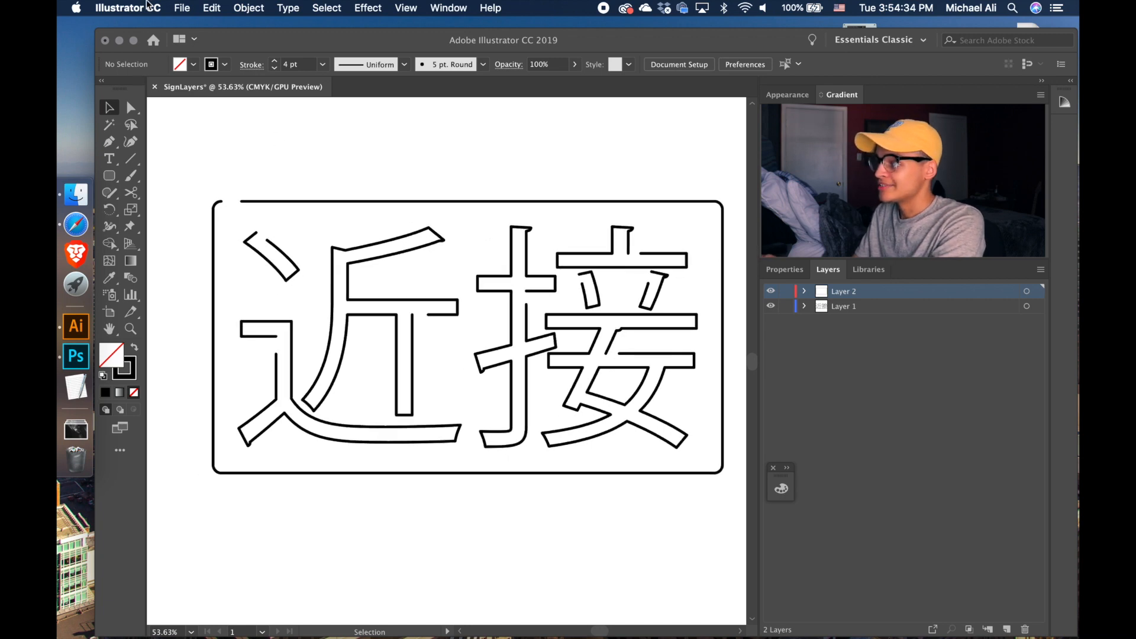
- Save the document under the name SignLayers.ai in Adobe Illustrator format, choosing the external drive as the location
click(182, 7)
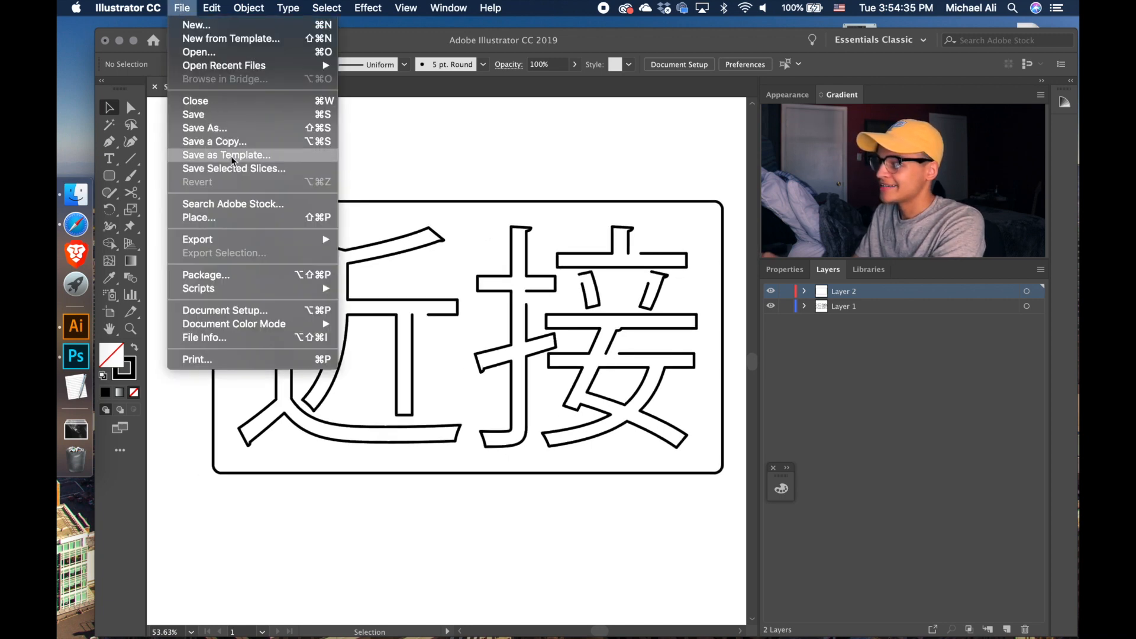
click(240, 128)
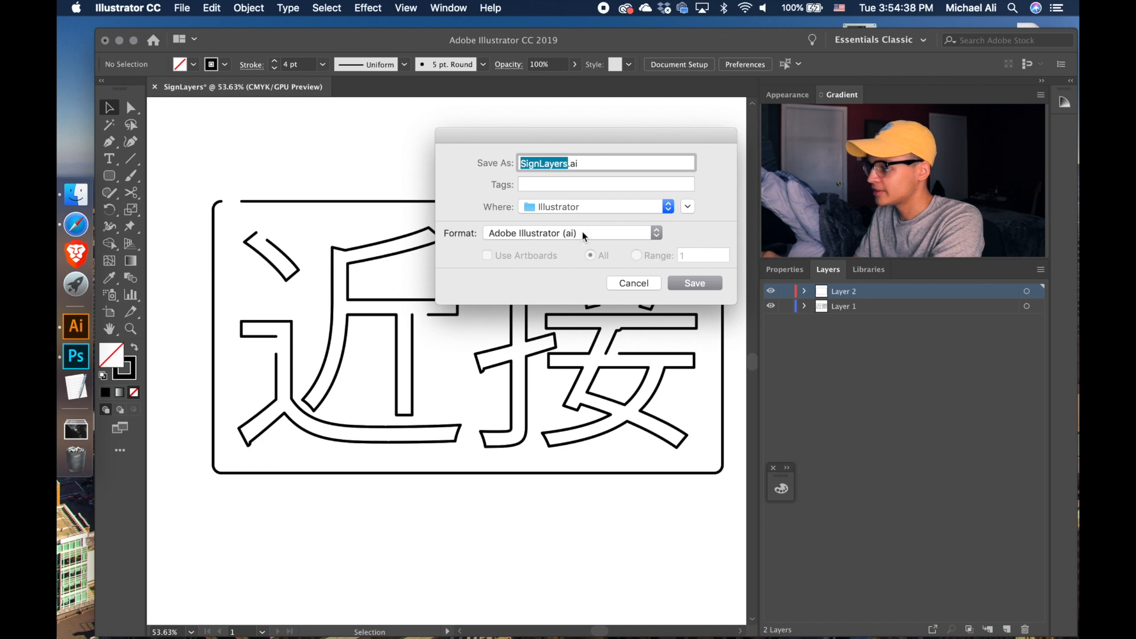
click(584, 233)
click(586, 233)
click(612, 207)
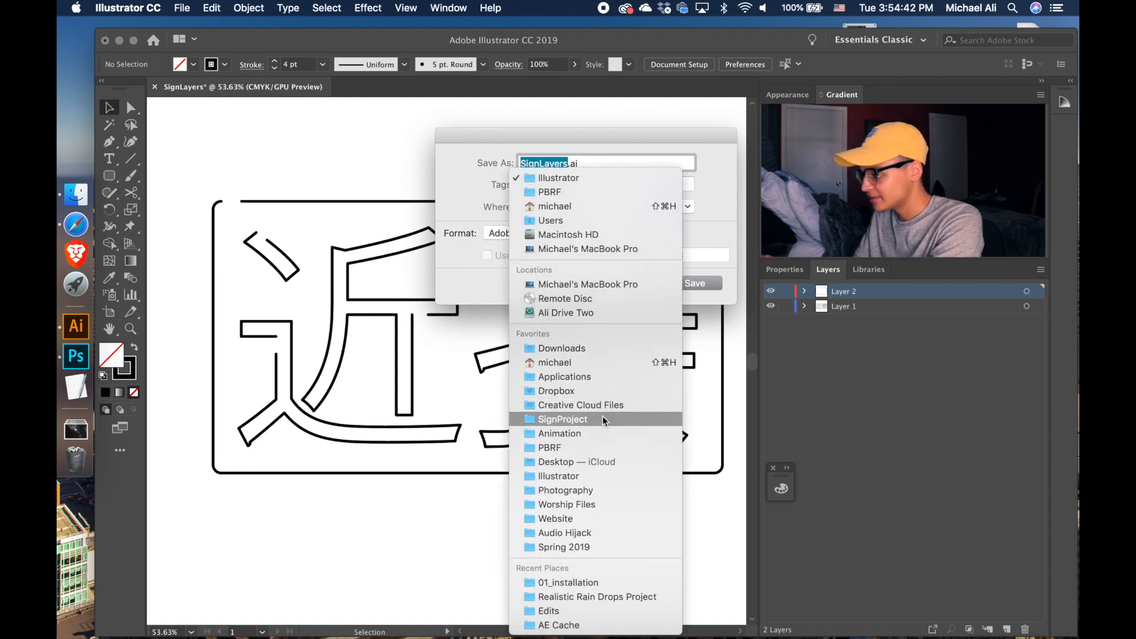
click(584, 313)
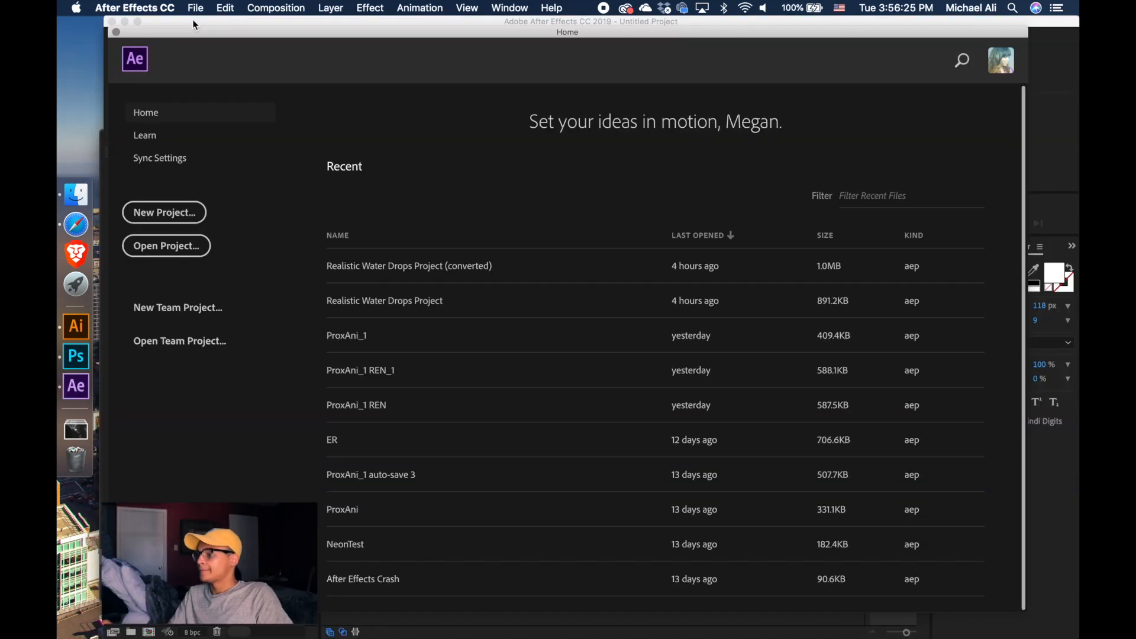
- Switch to After Effects and create a composition named NeonAni with its height set to 1080 px
click(190, 222)
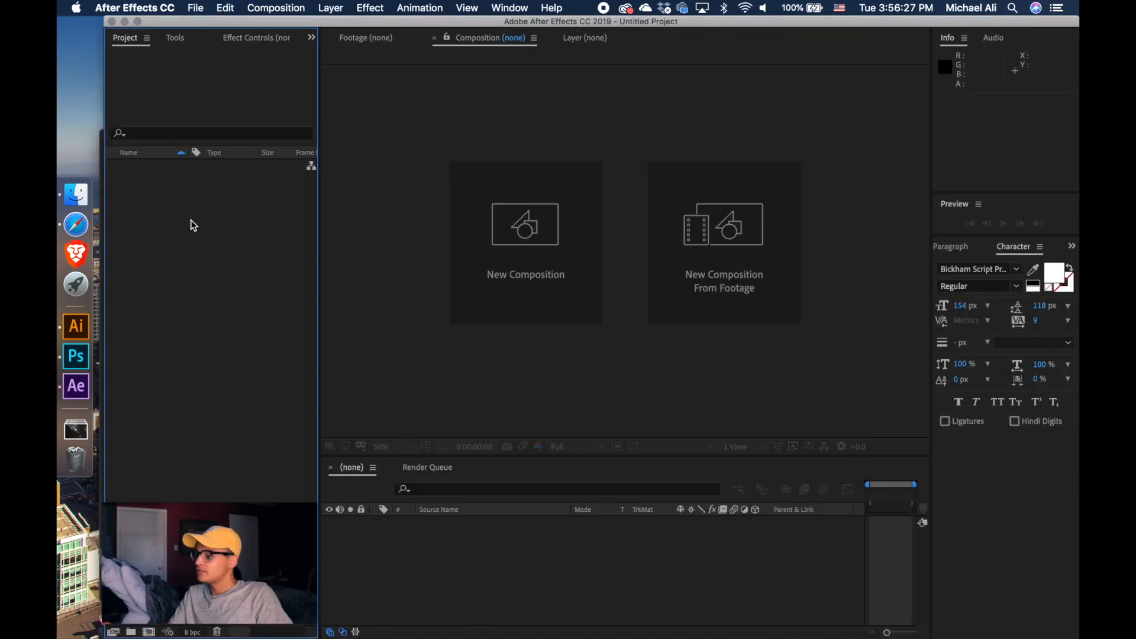
click(536, 222)
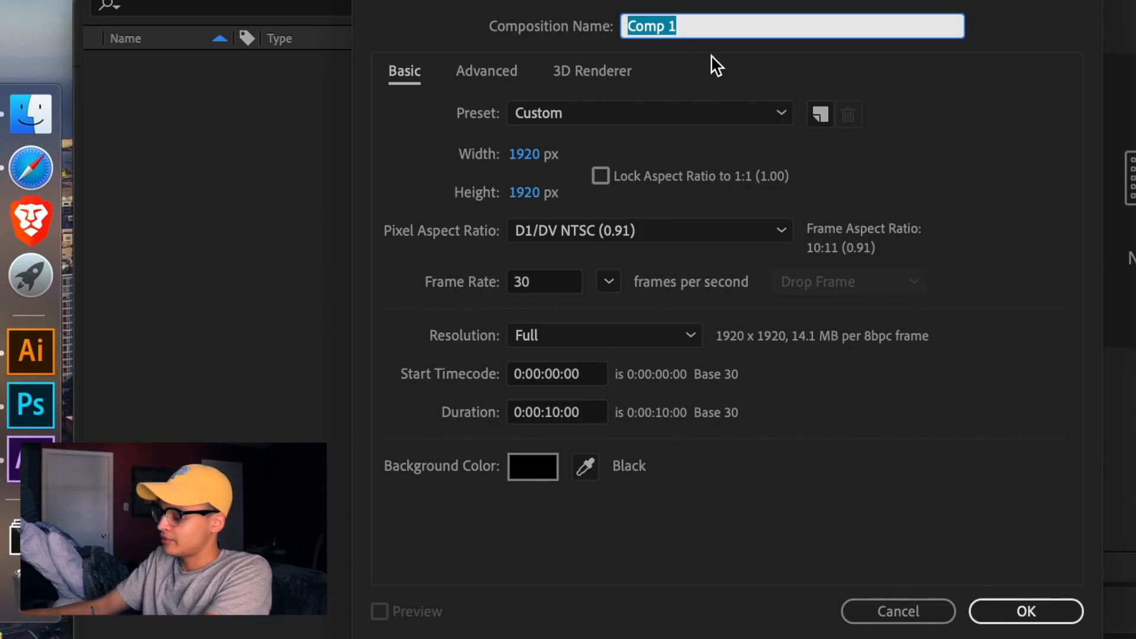
text(Neon)
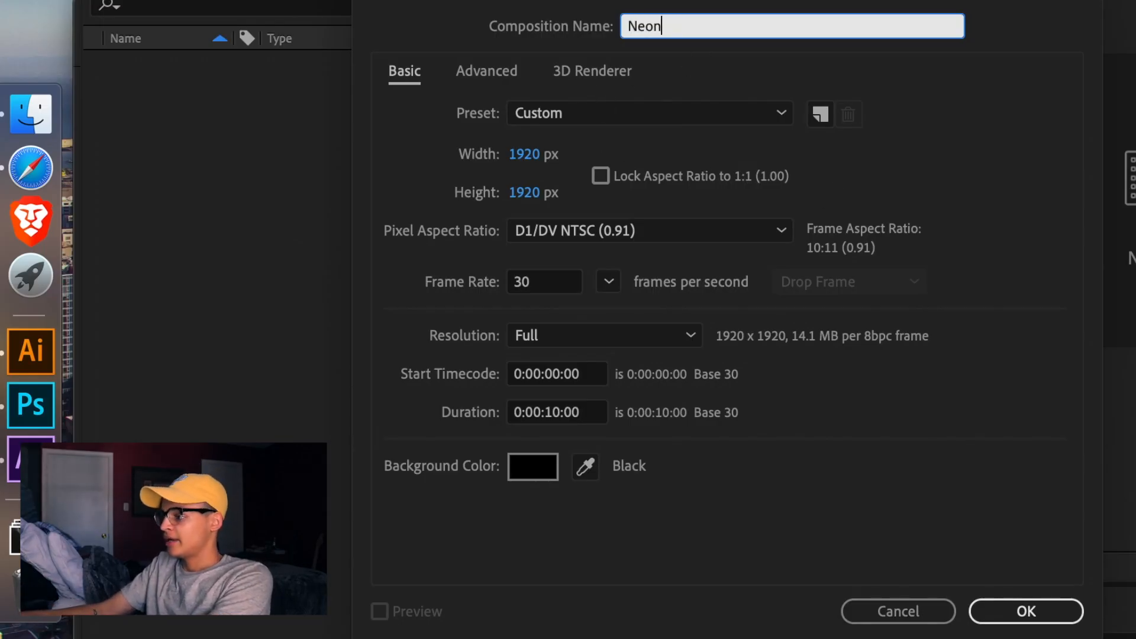
text(Ani)
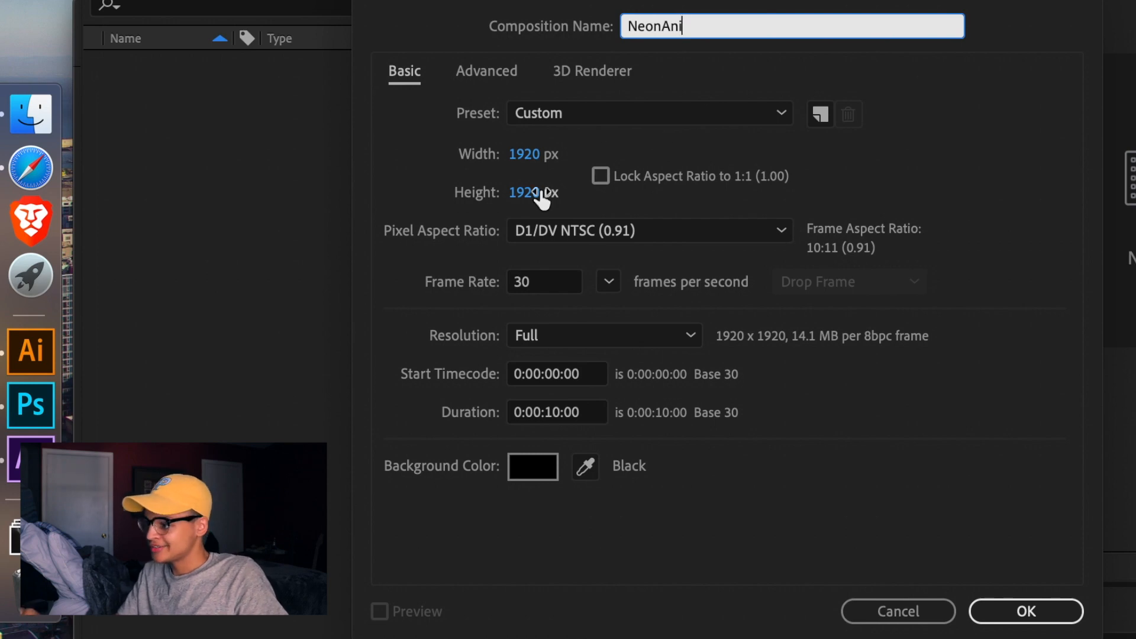
click(535, 193)
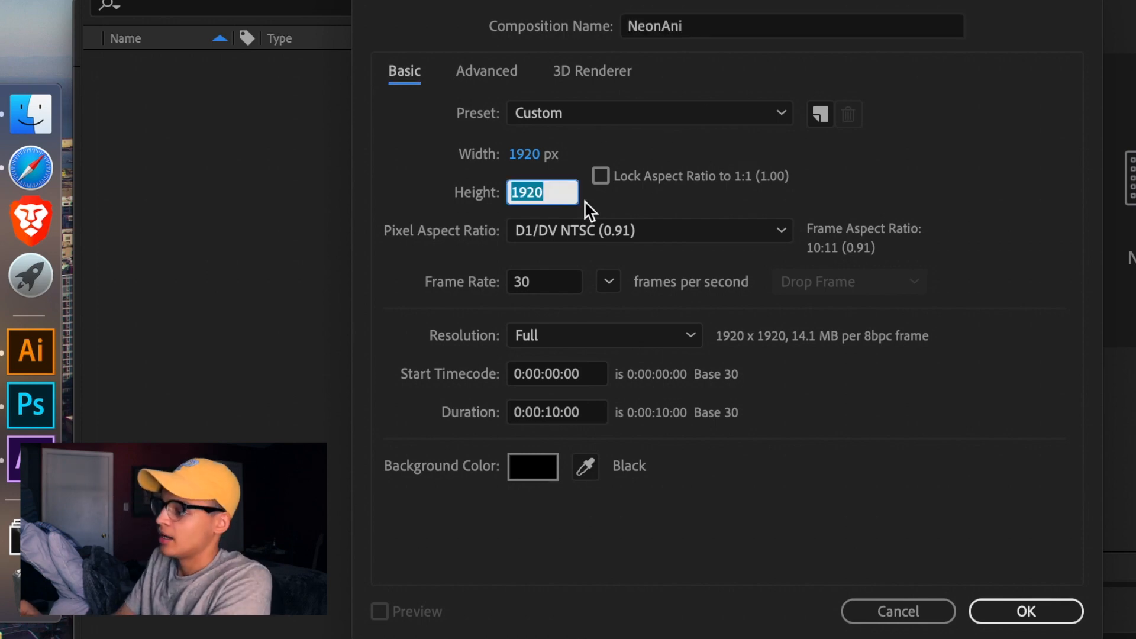
text(1080)
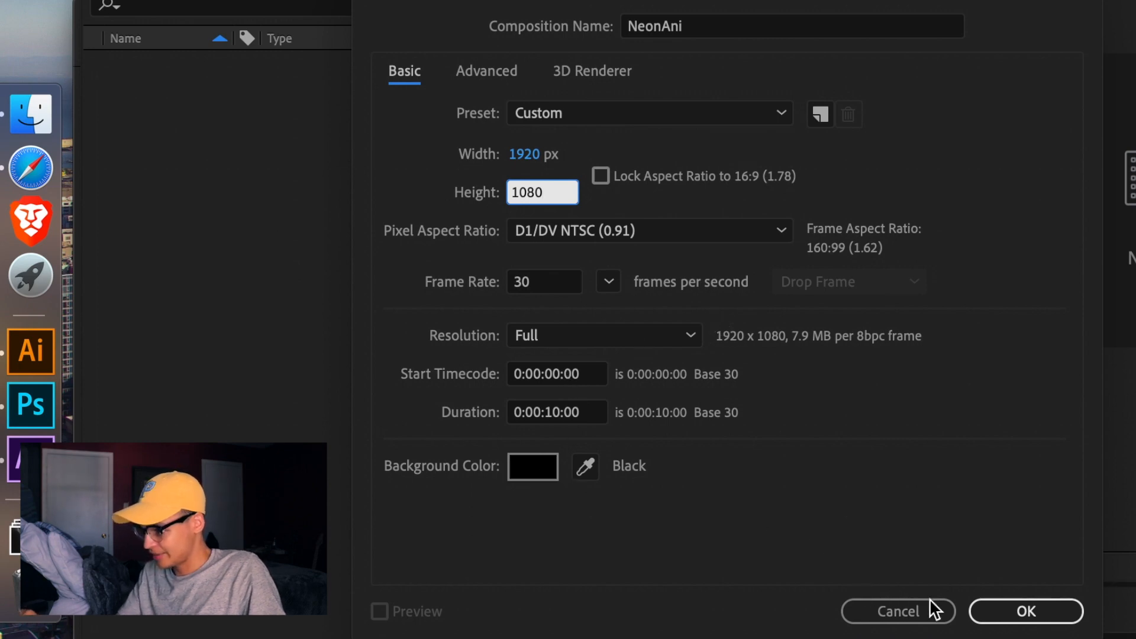
click(971, 612)
- Import SignLayers.ai from the NeonProject folder as Composition - Retain Layer Sizes
click(194, 259)
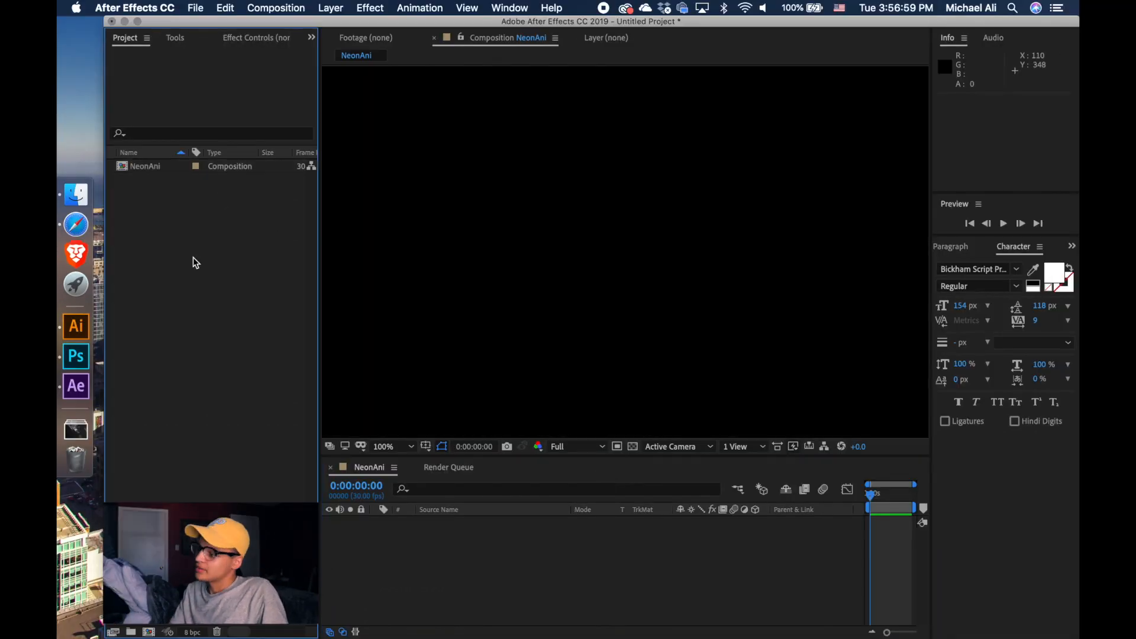
double_click(222, 190)
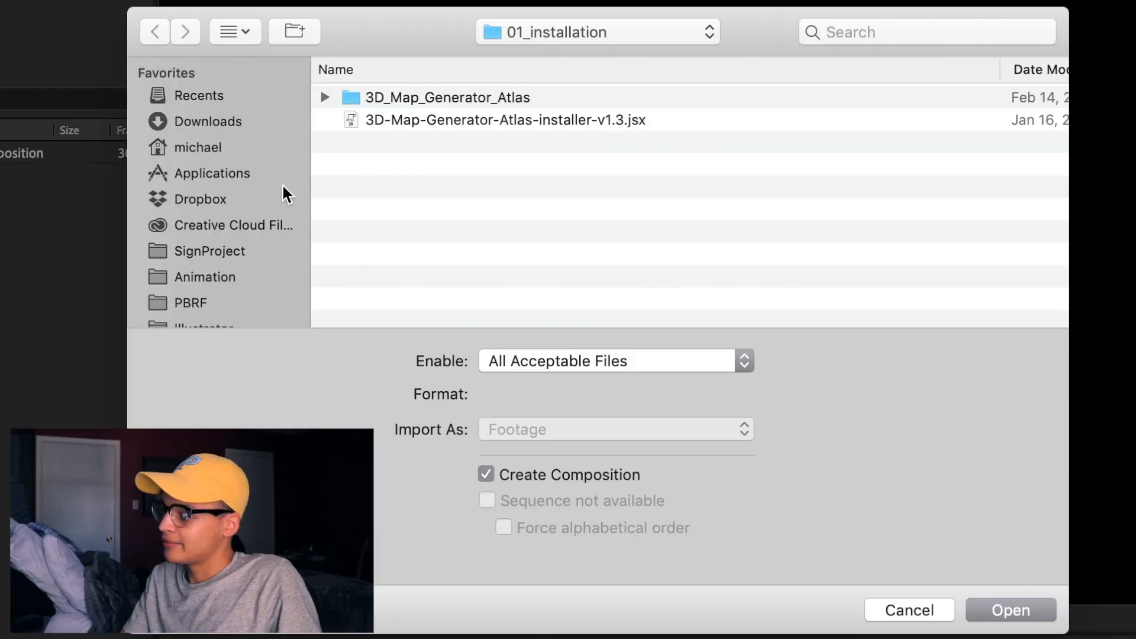
scroll(282, 183, down, 10)
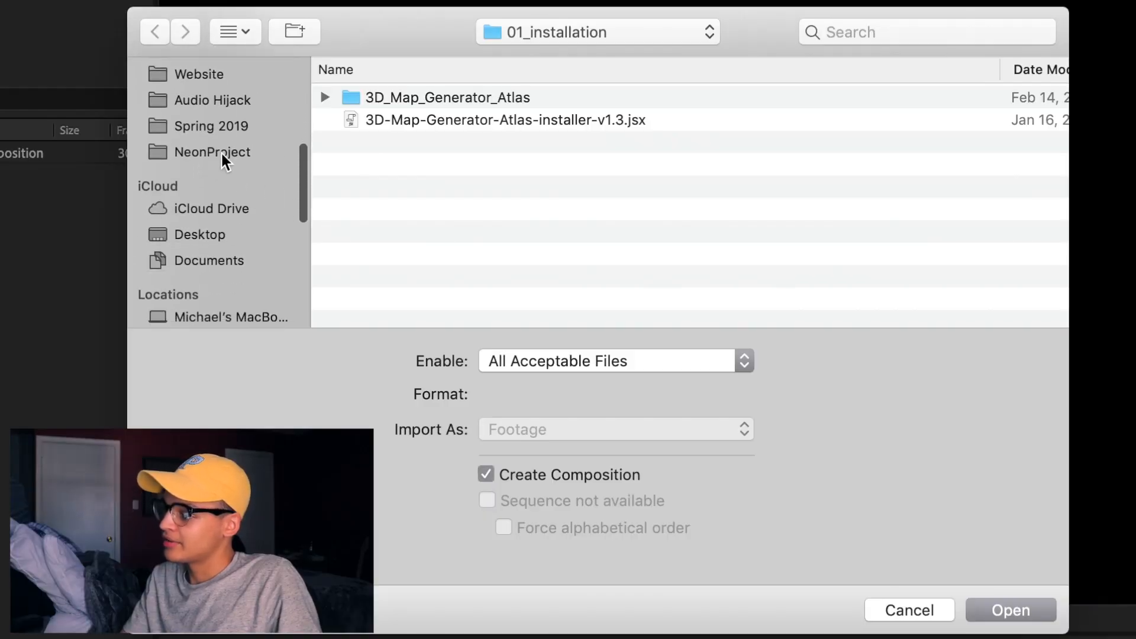
click(282, 153)
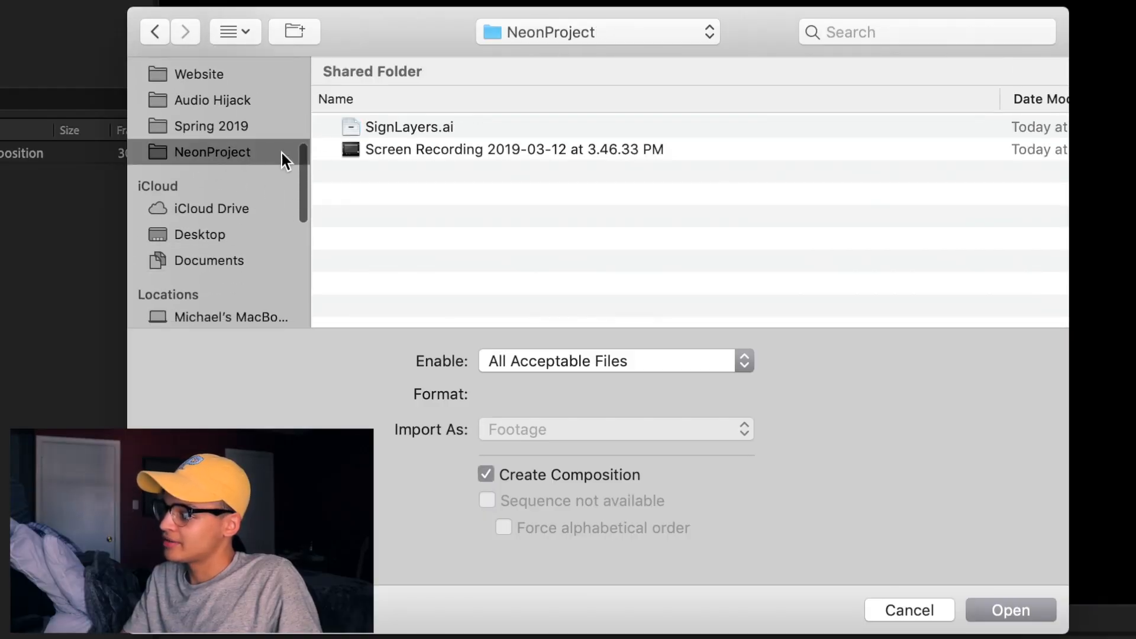
click(407, 127)
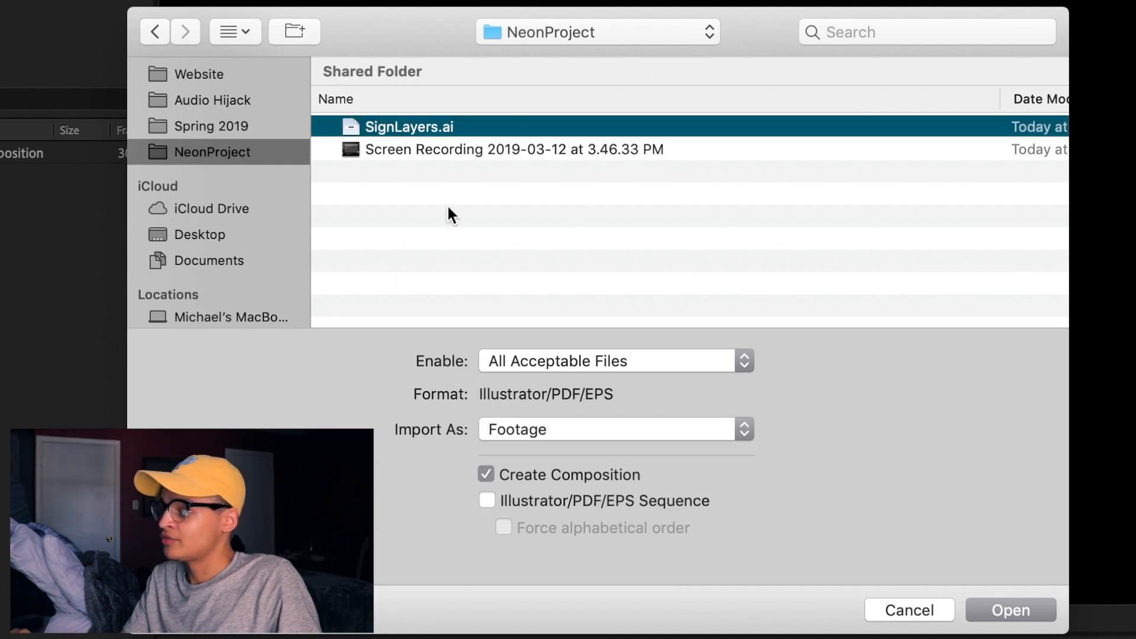
click(603, 428)
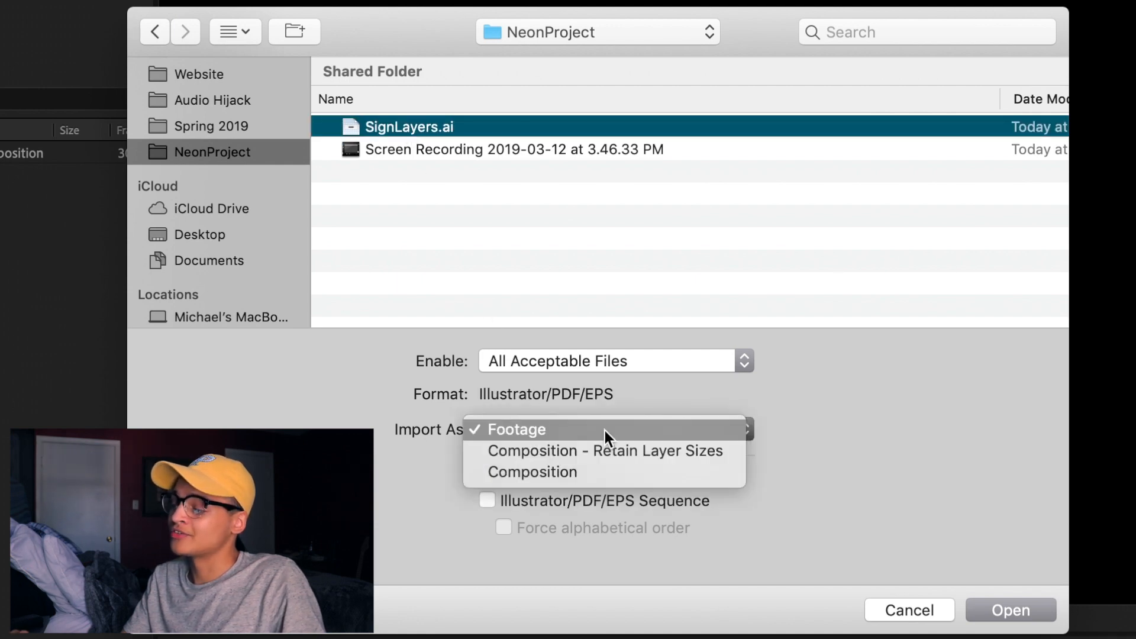
click(639, 462)
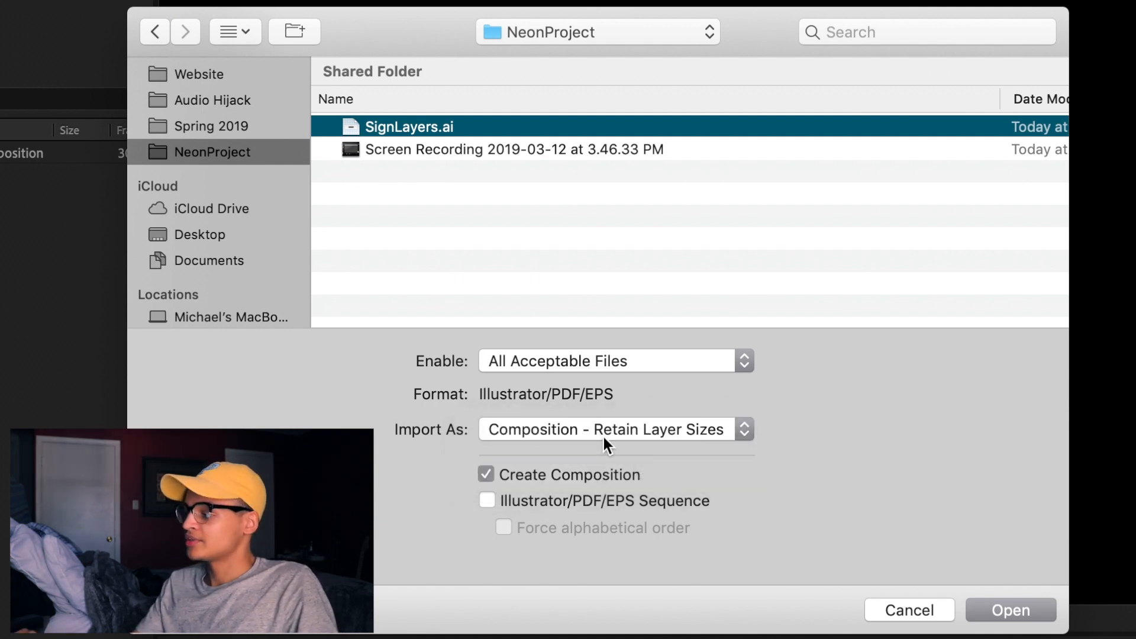
click(1002, 605)
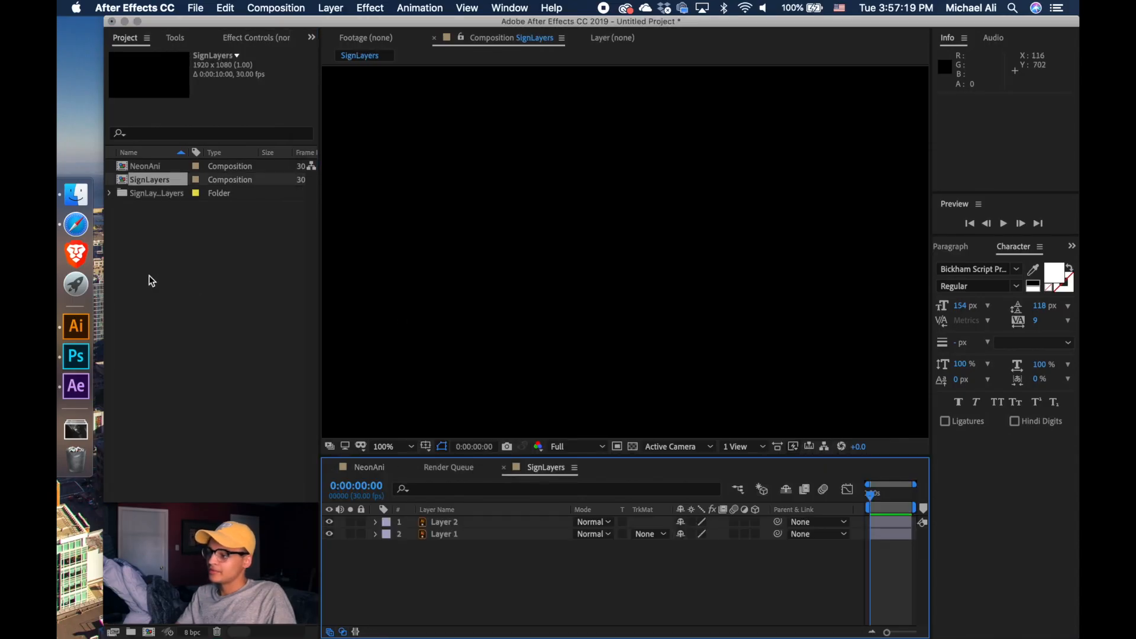
click(196, 7)
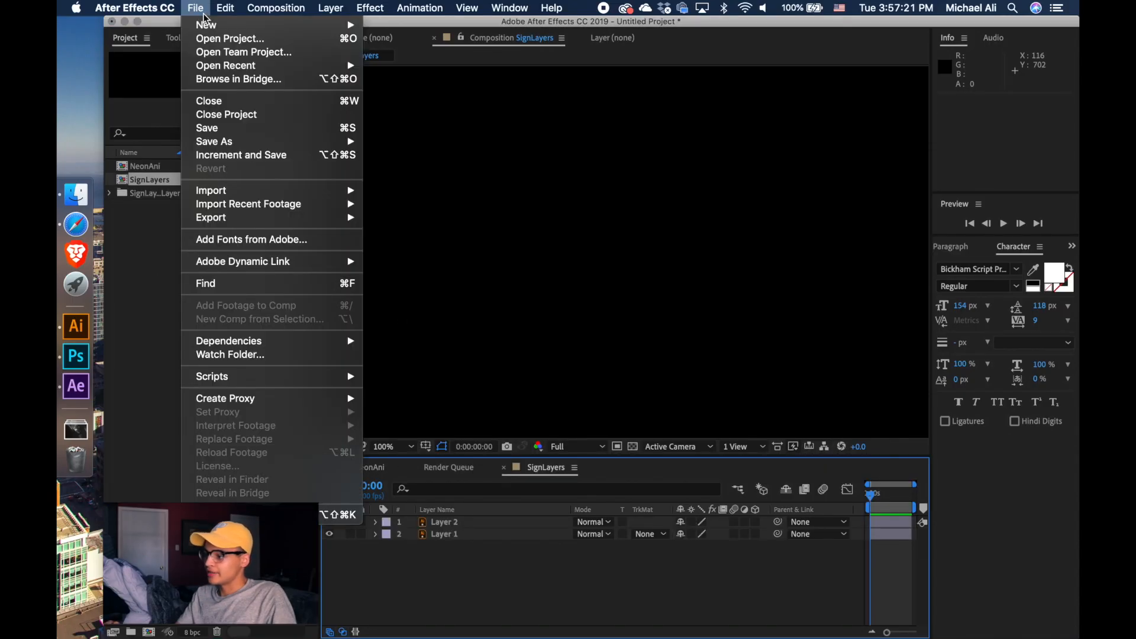
mouse_move(258, 194)
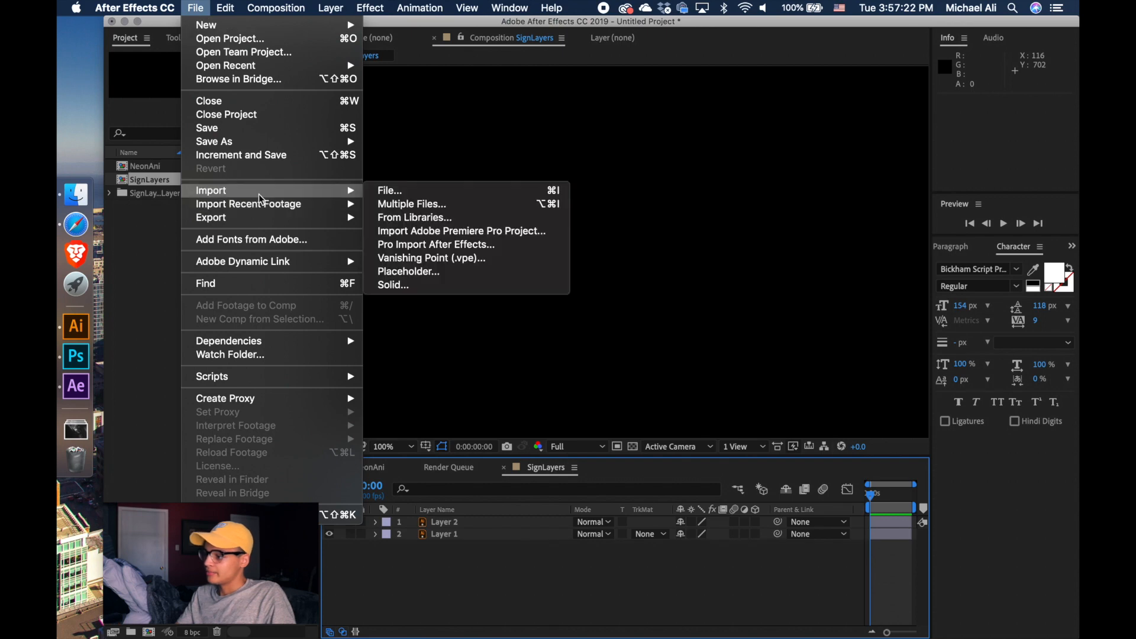
click(414, 190)
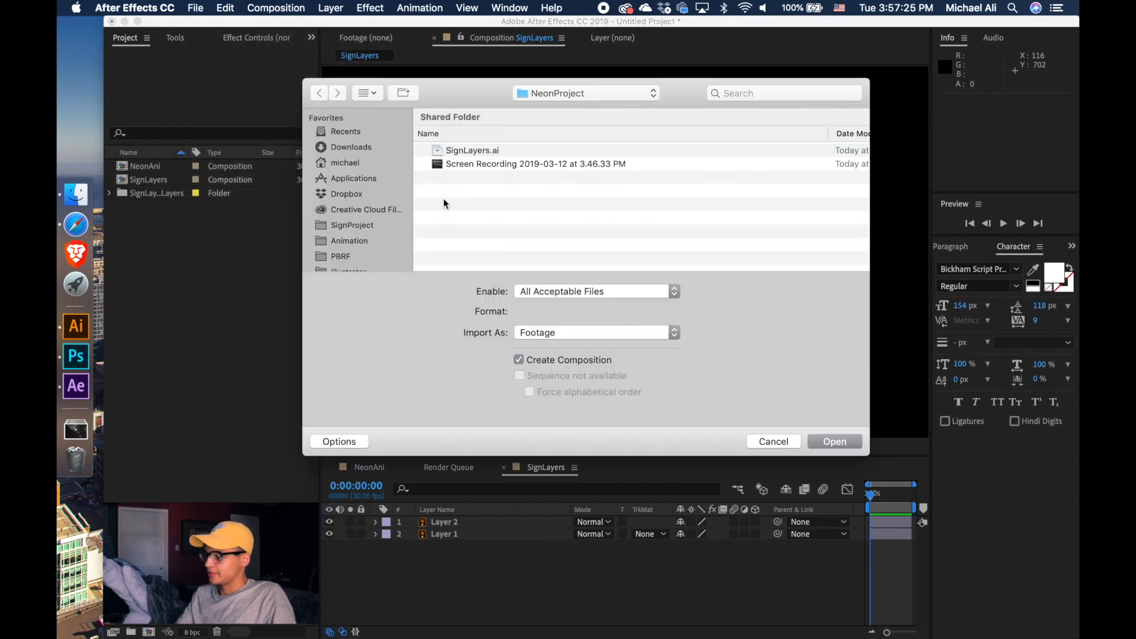
click(774, 441)
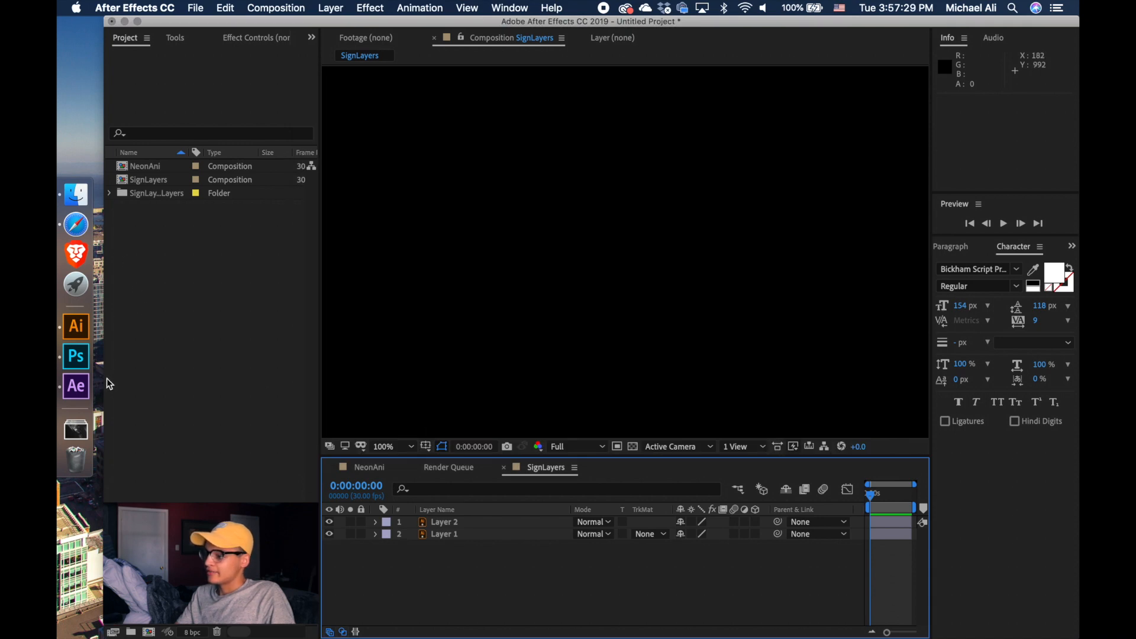
- Import Brick-wallaper-For-Background-21.jpg from the Animation folder in Finder and add it as a layer in the NeonAni composition
key(super+Tab)
click(417, 350)
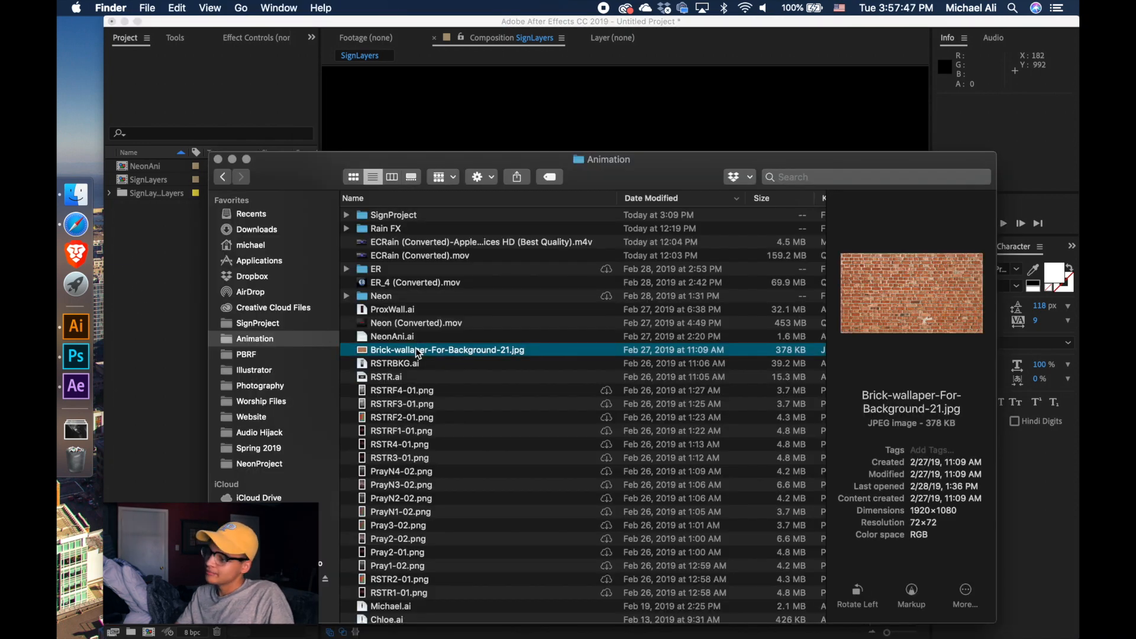
drag(417, 353, 163, 240)
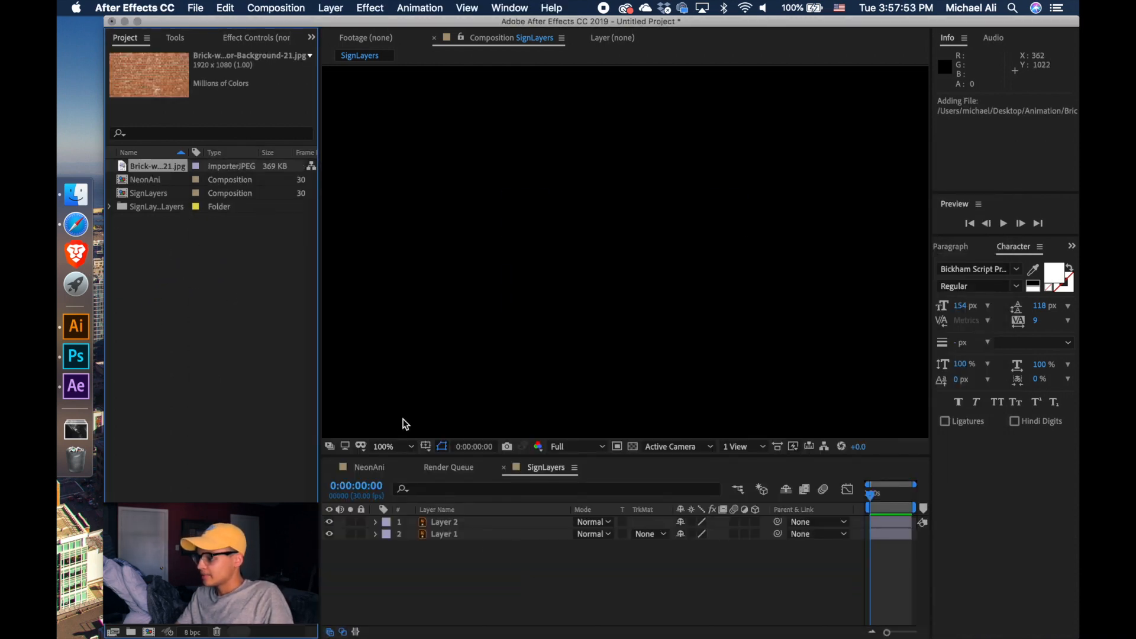
click(373, 467)
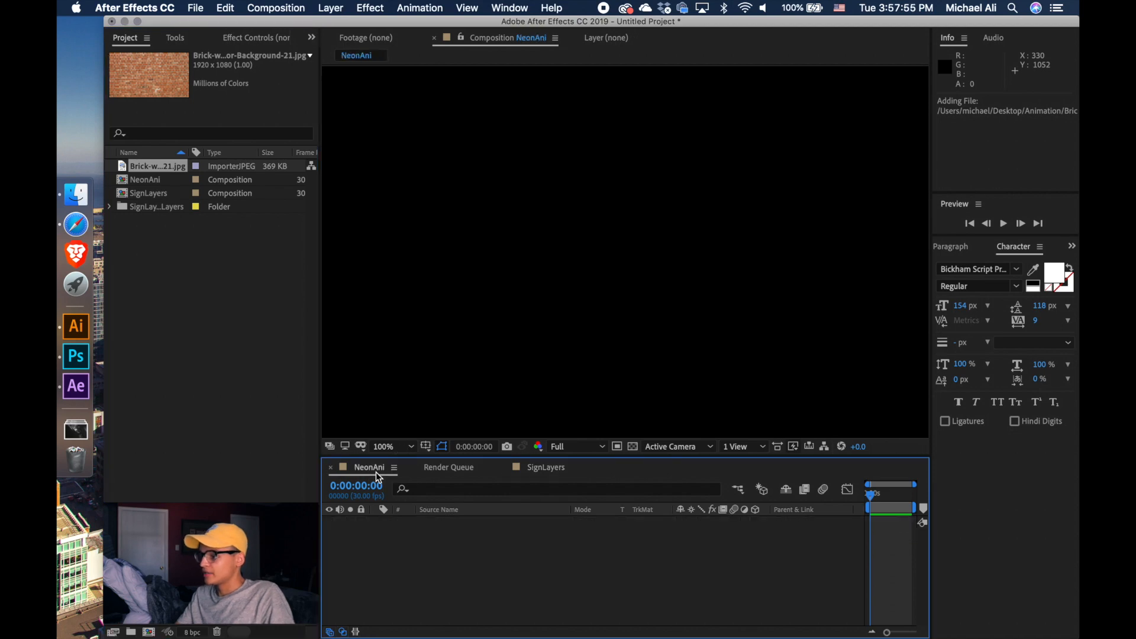
drag(160, 170, 463, 581)
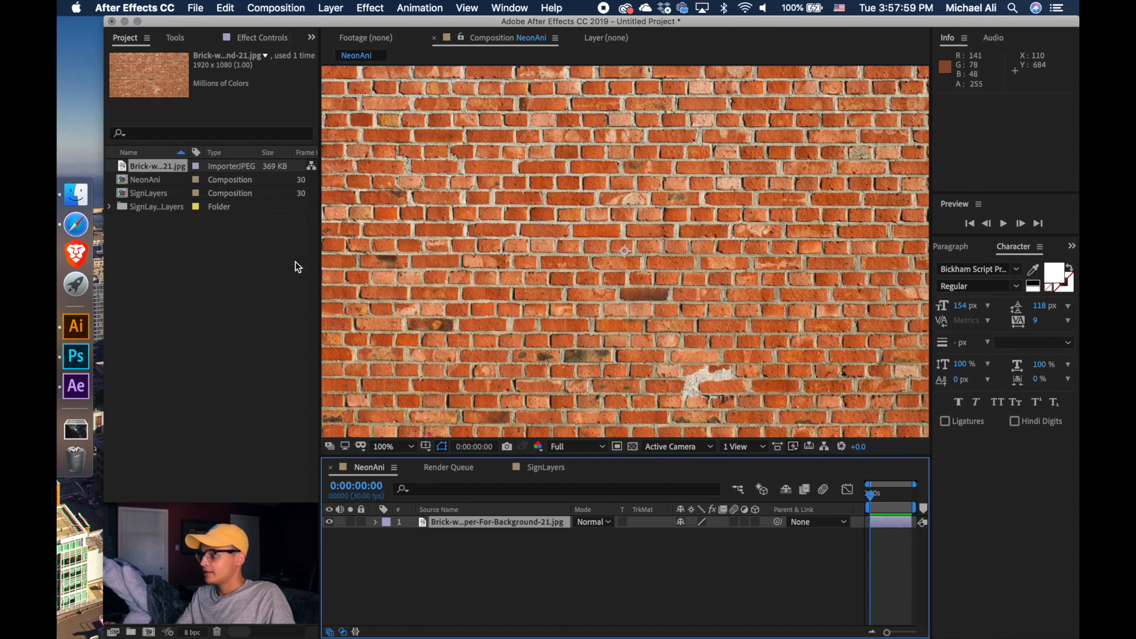
- Widen the composition and timeline area and hide the timeline's Mode and TrkMat columns
drag(320, 286, 239, 294)
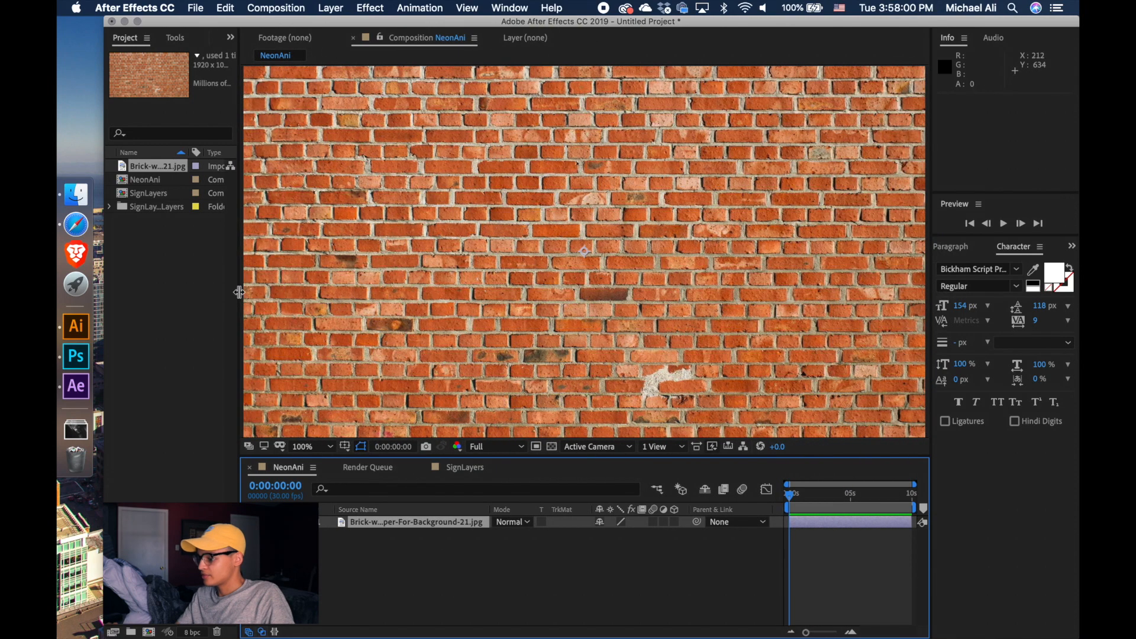
click(275, 631)
click(275, 632)
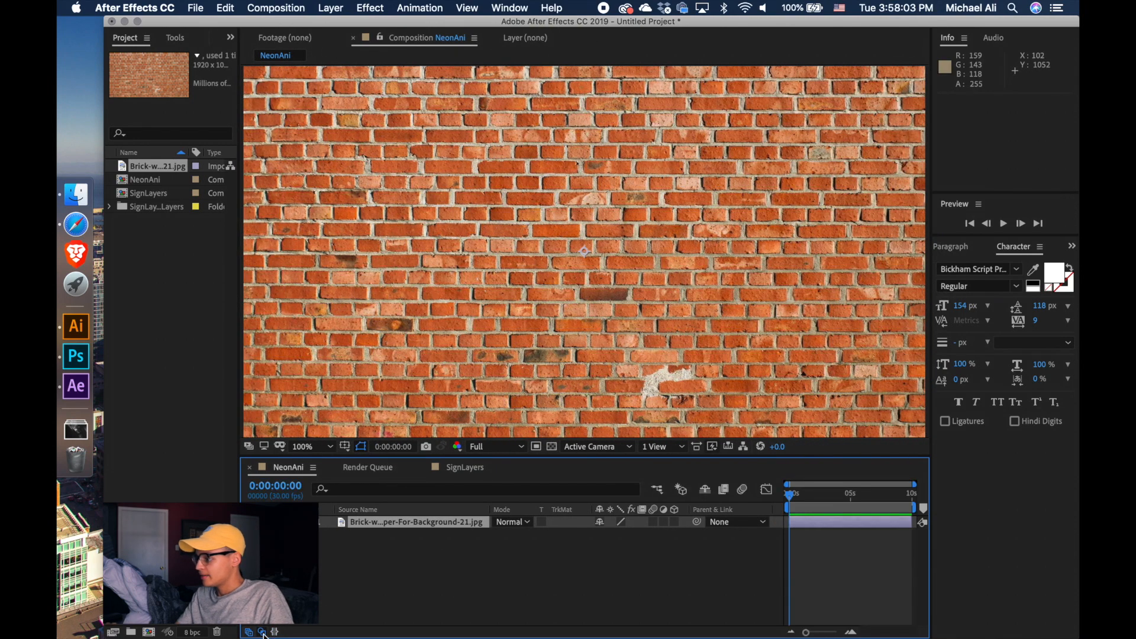
click(262, 631)
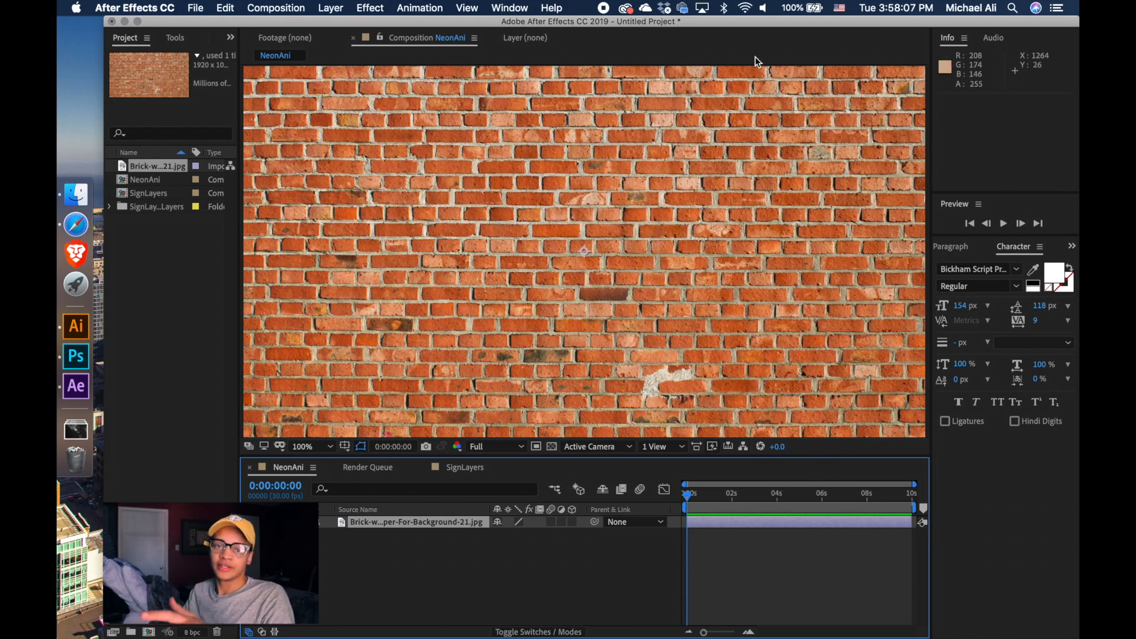
- Show Effects & Presets and search it for "curve"
click(514, 7)
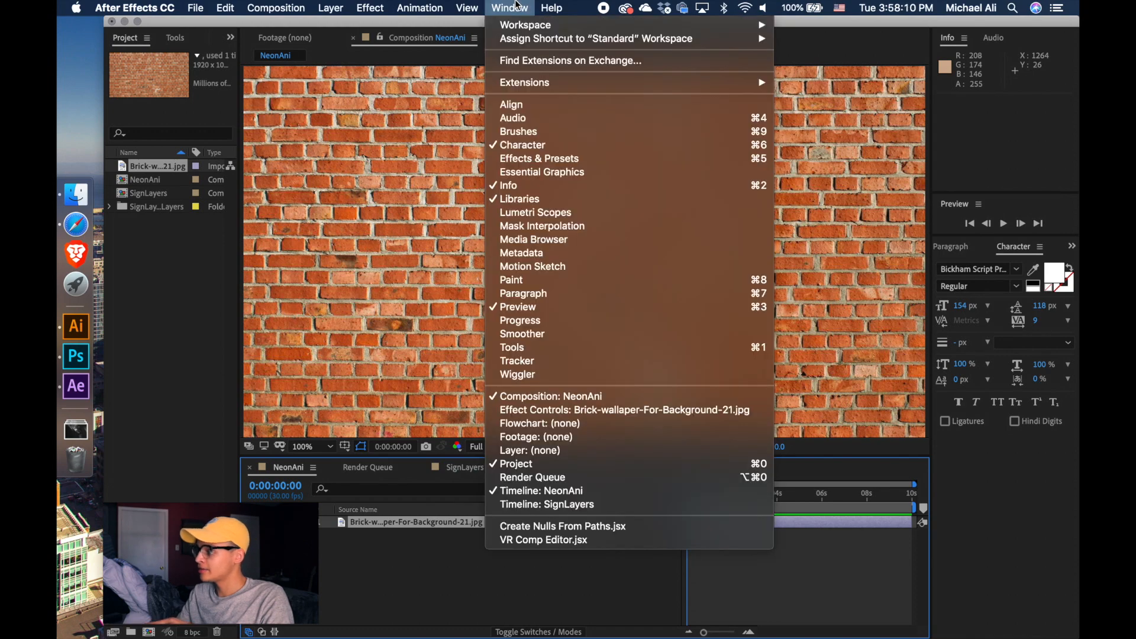
click(541, 160)
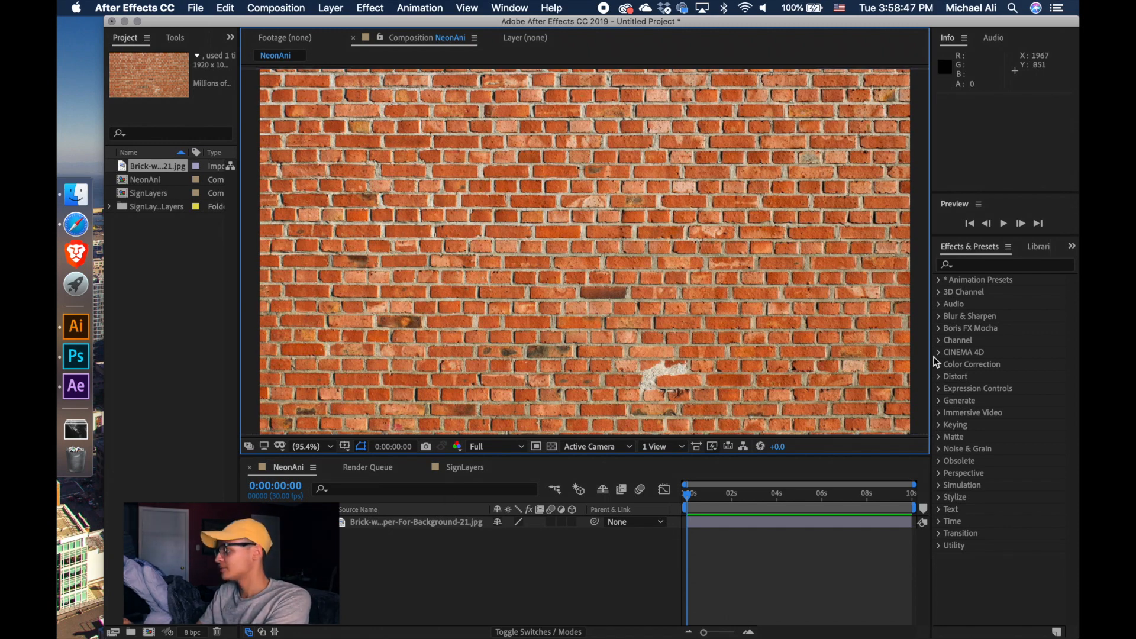
click(971, 264)
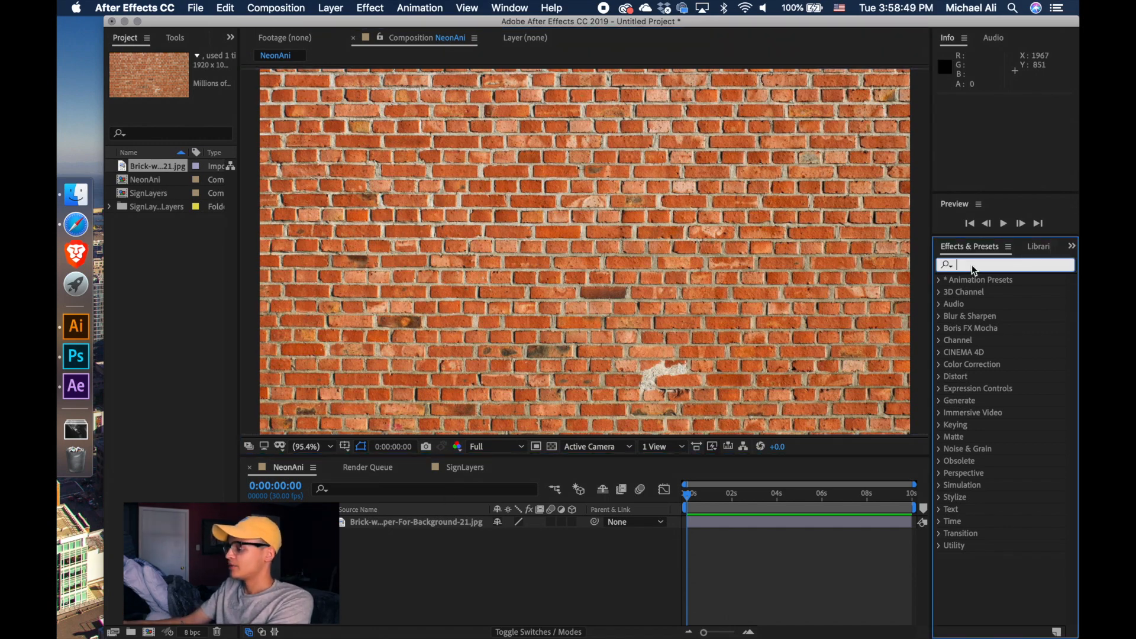
text(corv)
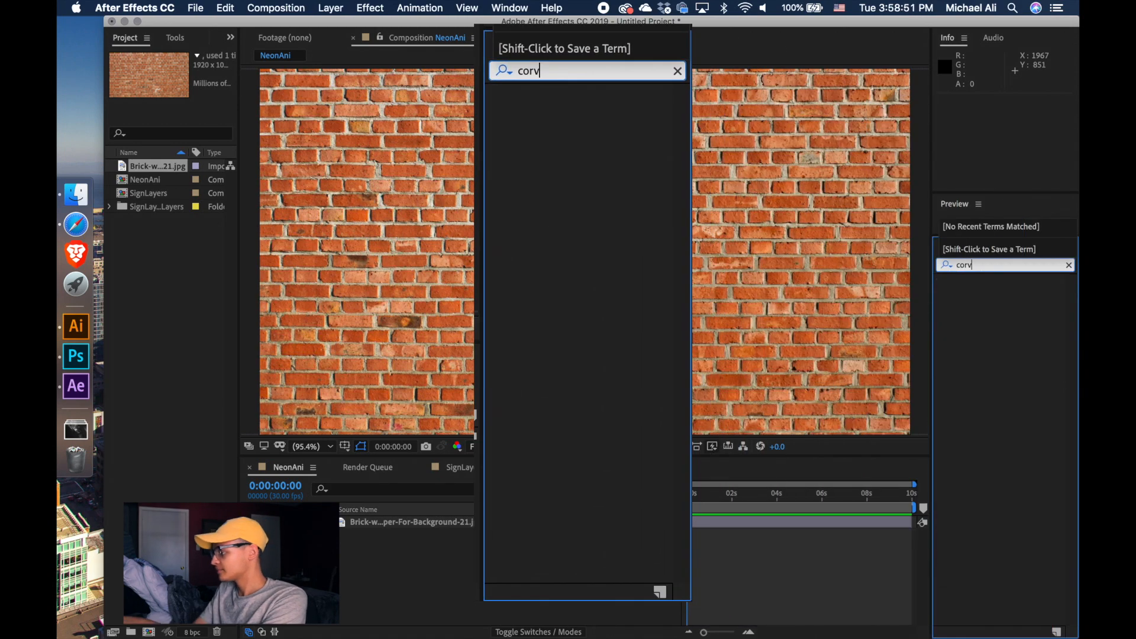
text(e)
key(BackSpace)
key(BackSpace)
key(BackSpace)
key(BackSpace)
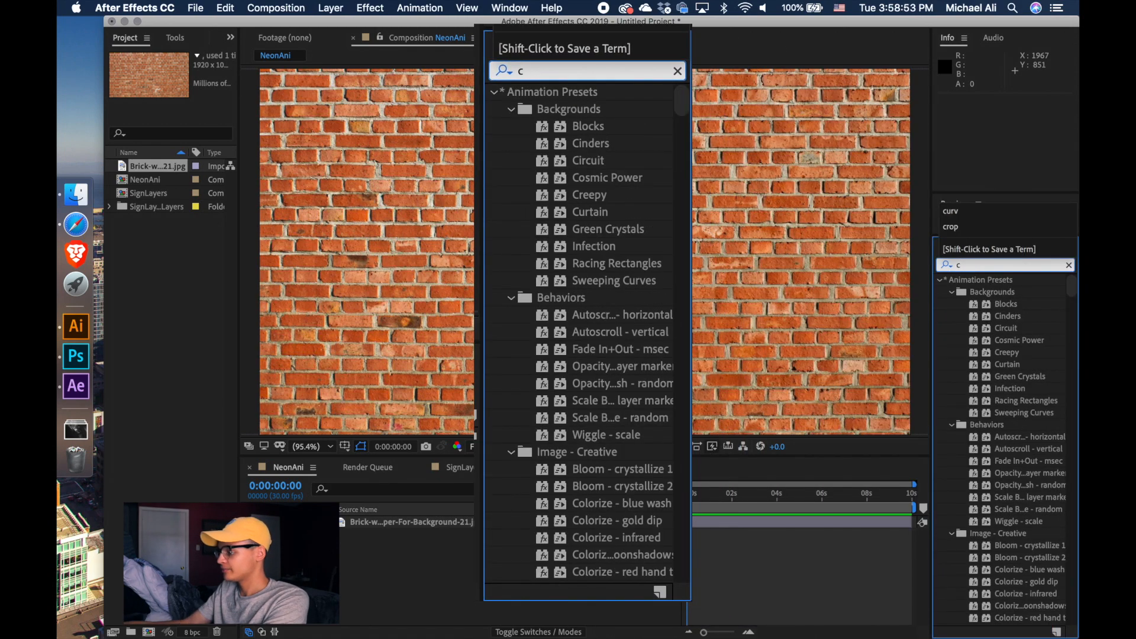
text(urve)
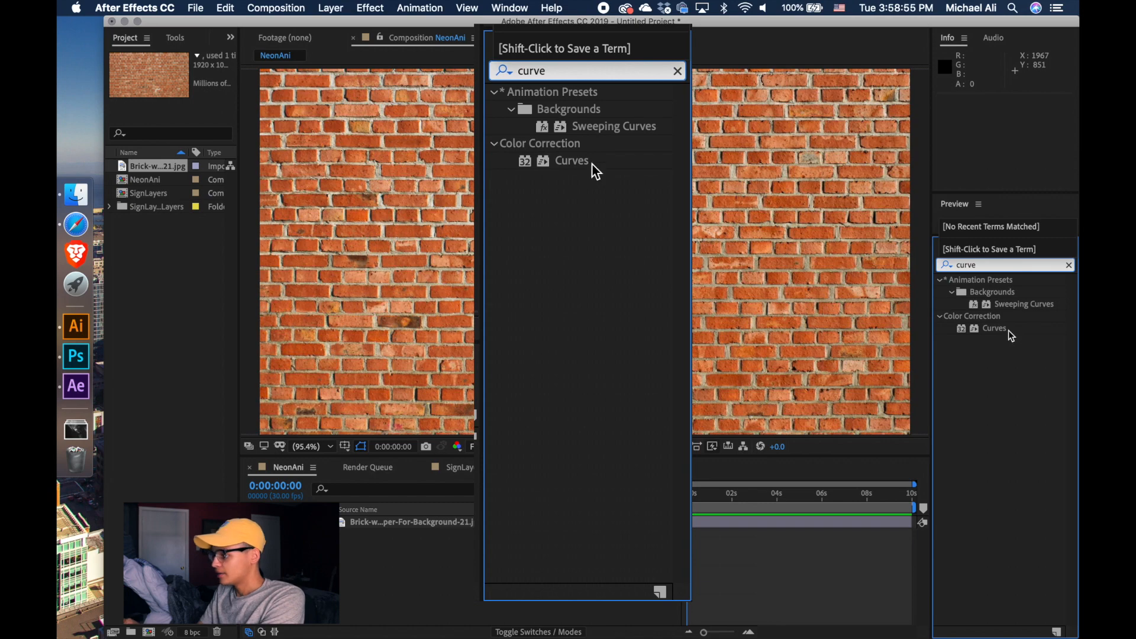
- Apply the Curves effect to the brick wall layer and bend the middle of its RGB curve downward to darken the image
drag(1008, 330, 418, 529)
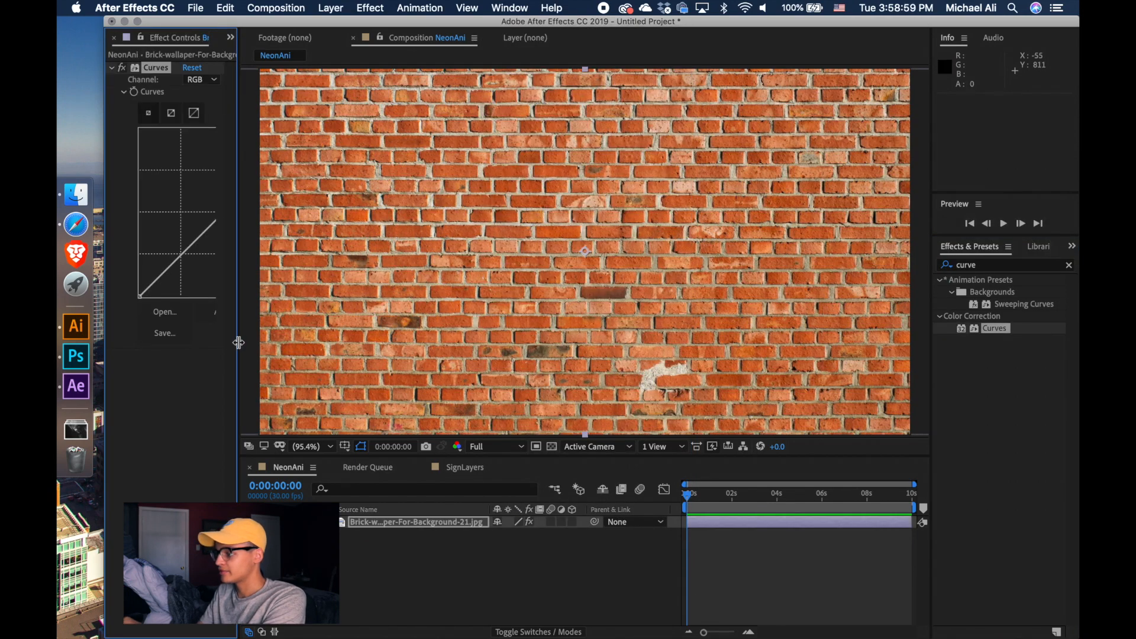
drag(238, 343, 357, 351)
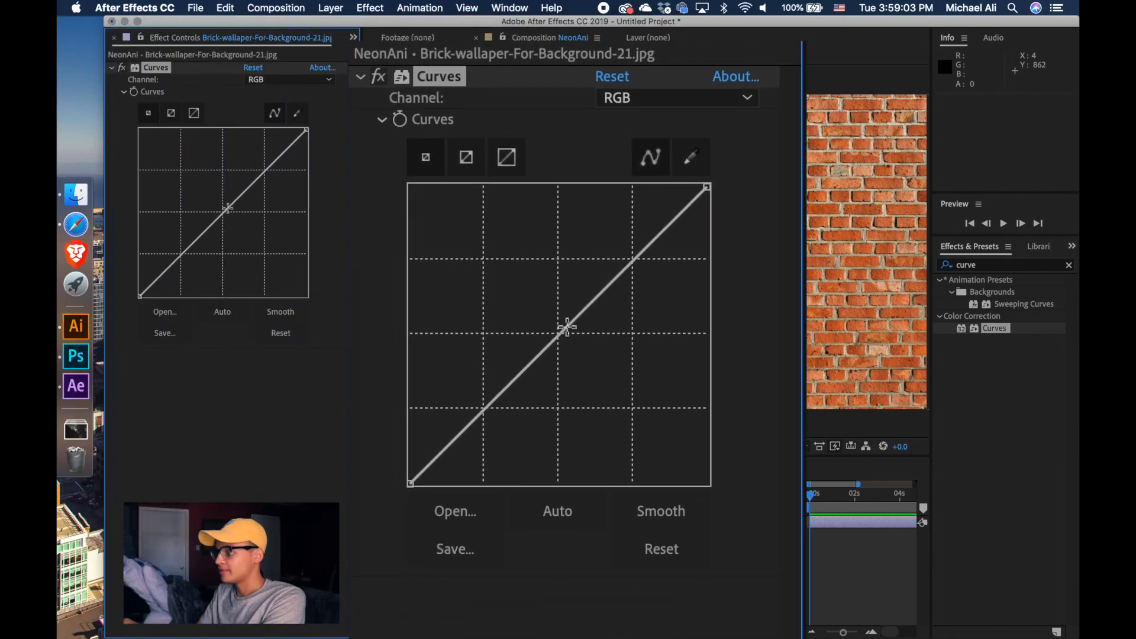
drag(227, 208, 249, 231)
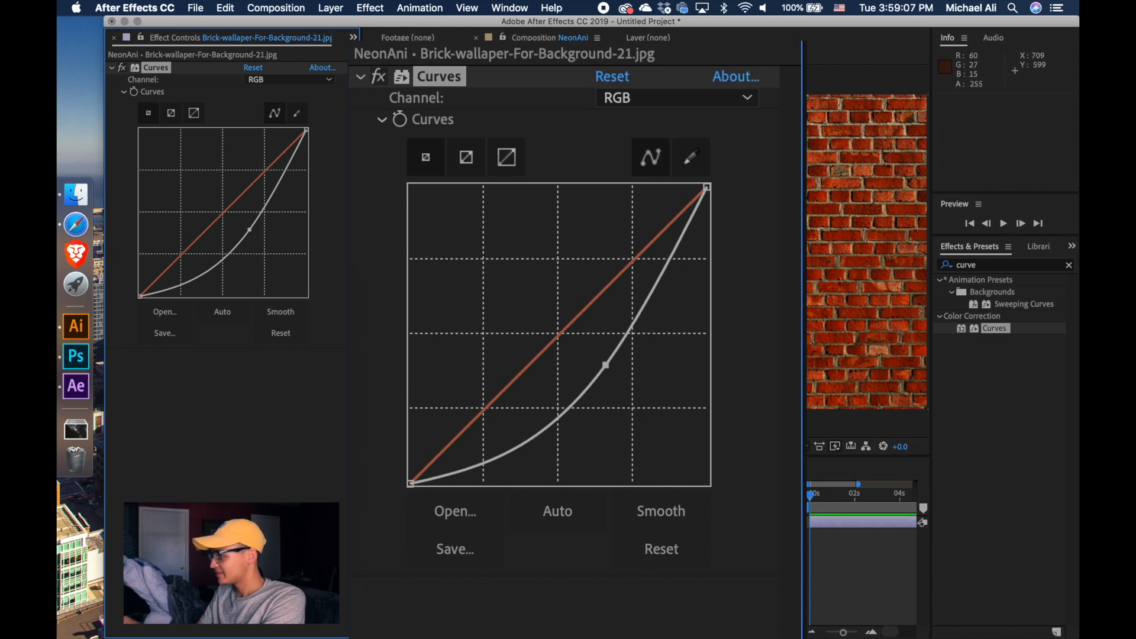
- Find the Tint effect by searching for "tint" and apply it to the brick wall layer
click(1068, 267)
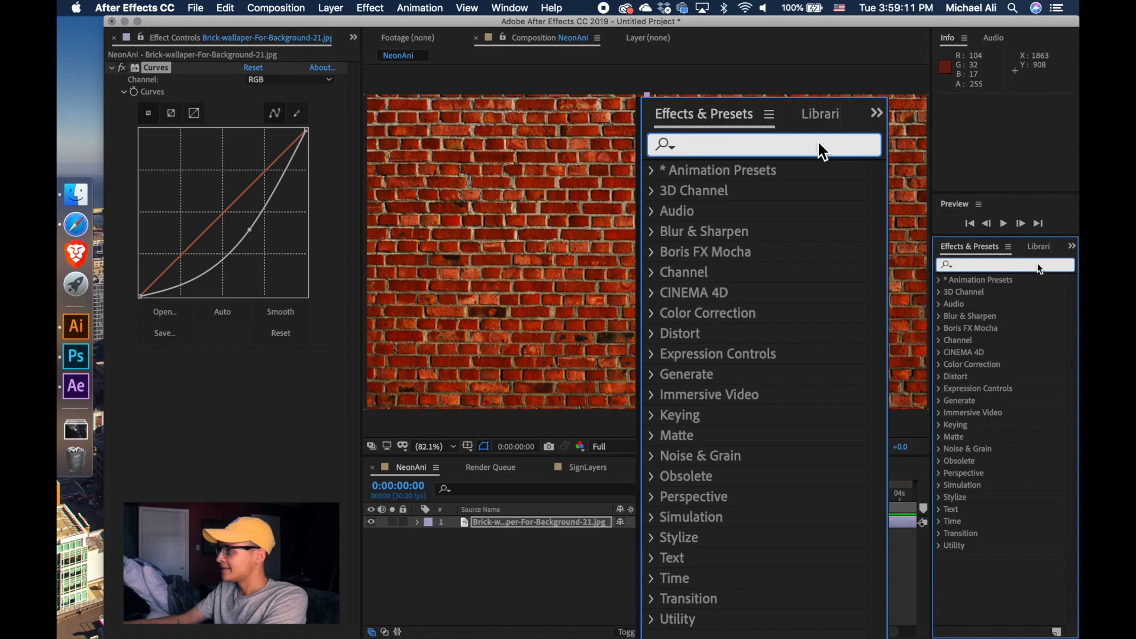
text(tint)
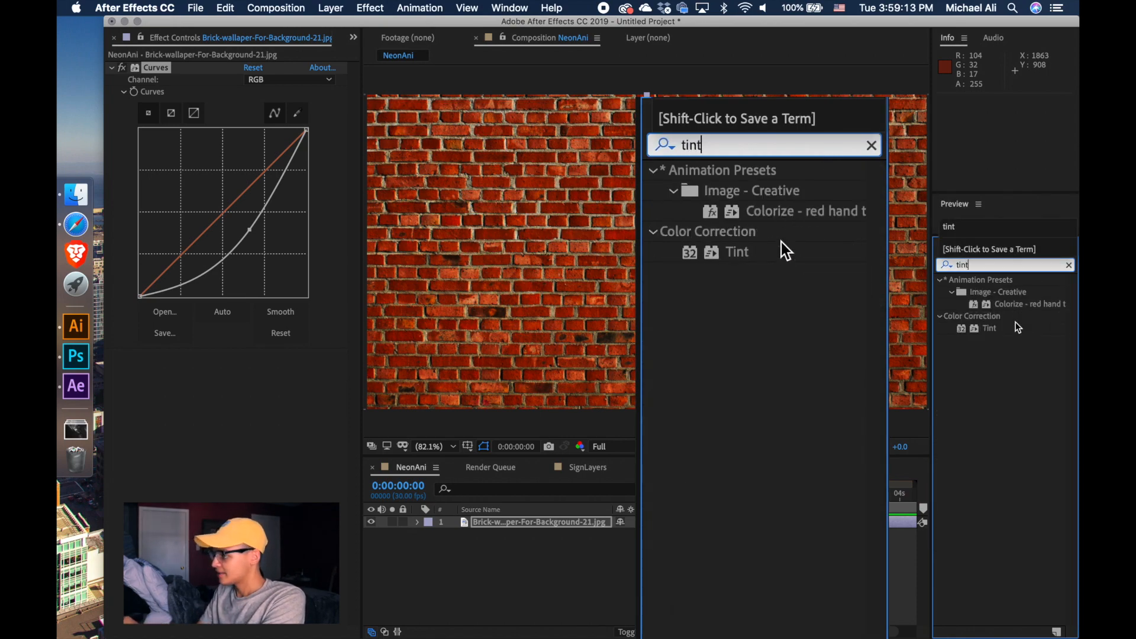
drag(1015, 327, 590, 529)
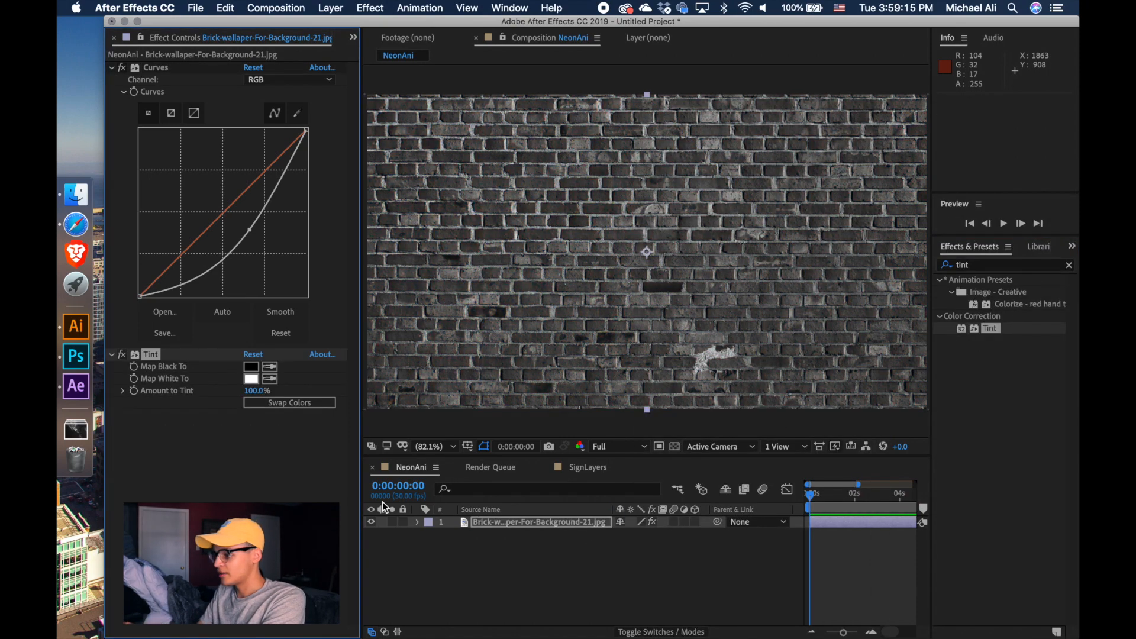
- Set the Tint effect's Map White To colour to dark grey 484848
click(252, 380)
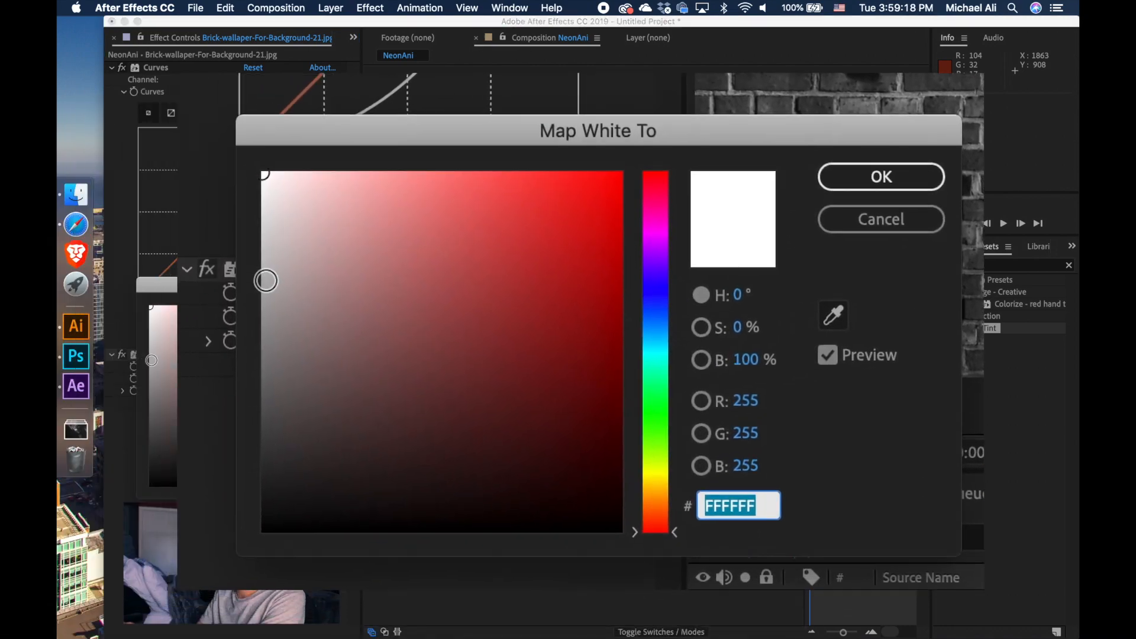
click(152, 359)
drag(282, 301, 277, 414)
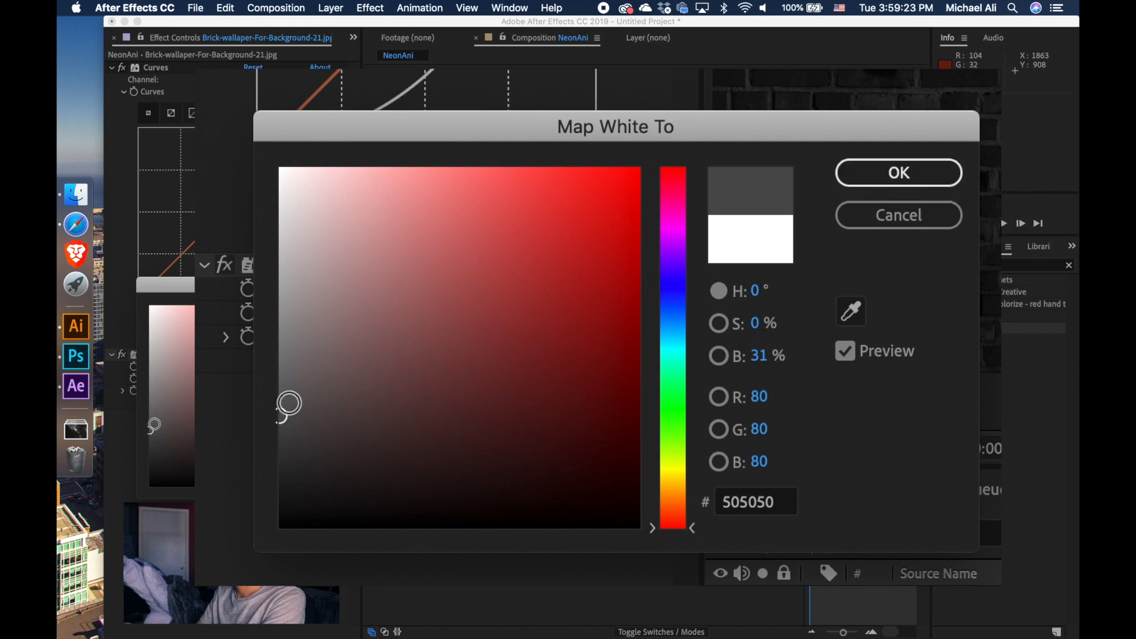
click(282, 418)
drag(282, 419, 278, 427)
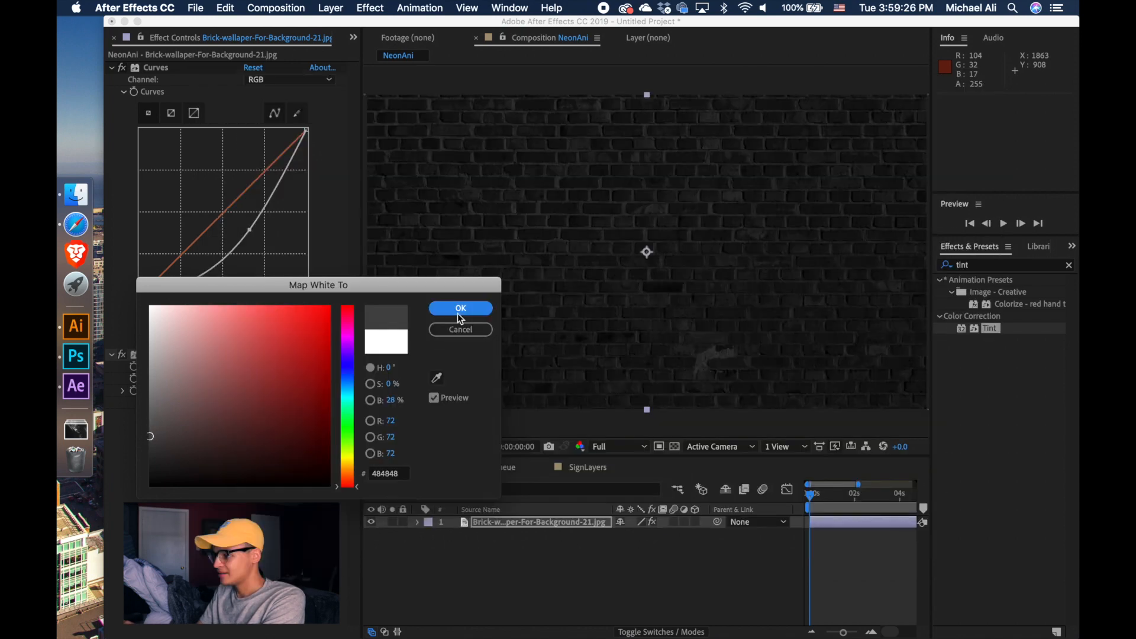
click(461, 308)
- Readjust the midpoint of the brick layer's RGB curve and set Amount to Tint to 92%, then collapse the Curves effect
mouse_move(249, 229)
mouse_down()
mouse_move(273, 240)
mouse_move(268, 222)
mouse_up()
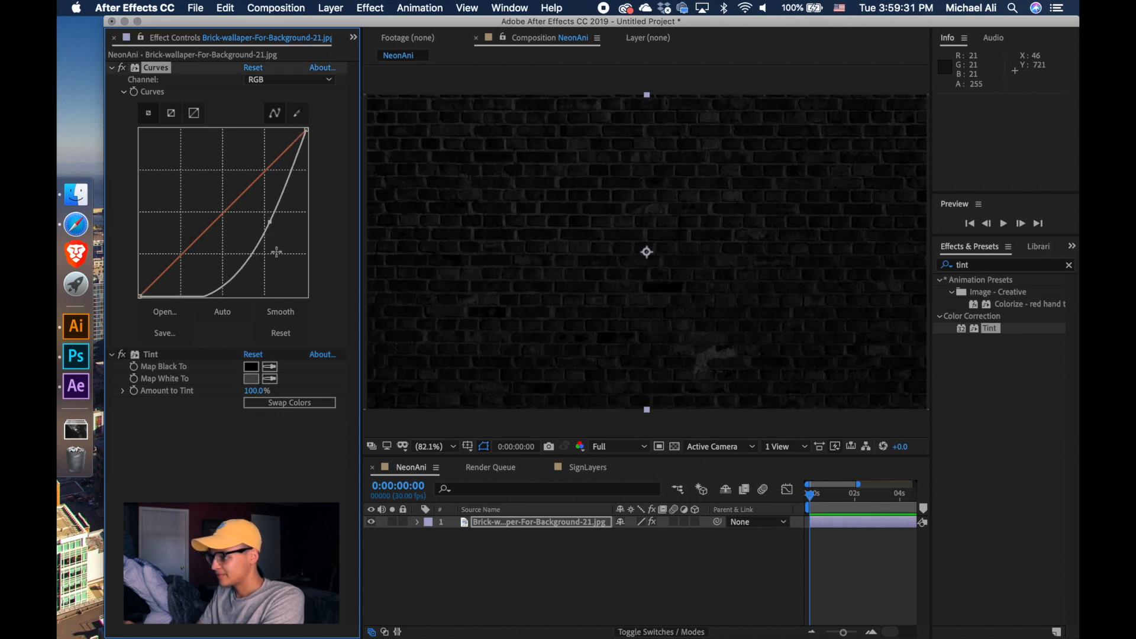
drag(271, 228, 262, 216)
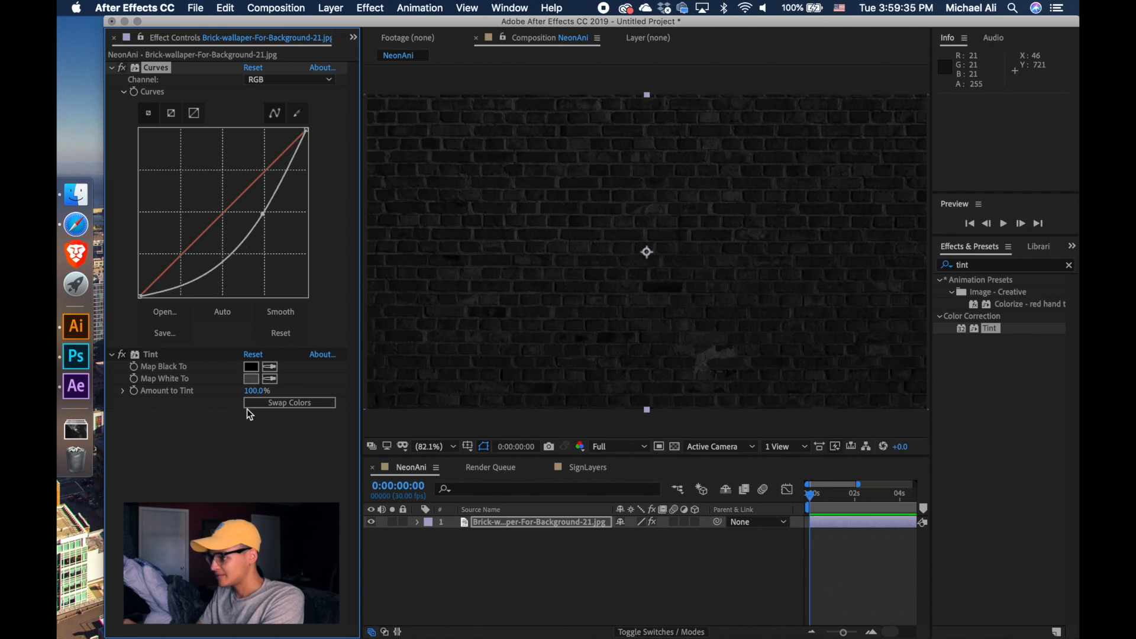
drag(258, 391, 254, 392)
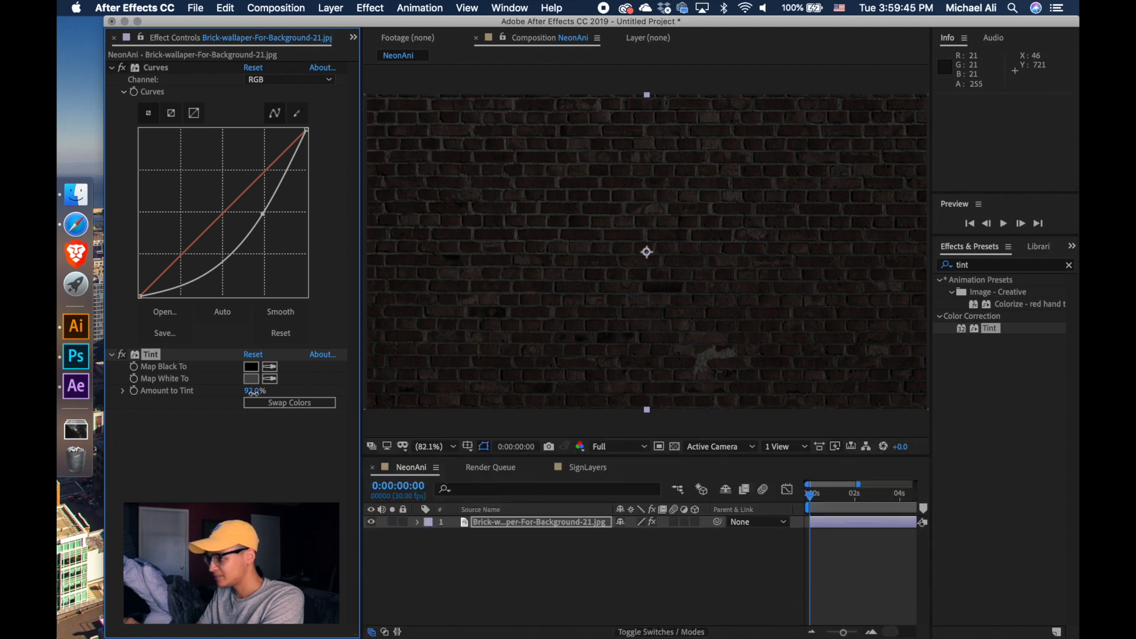
click(114, 69)
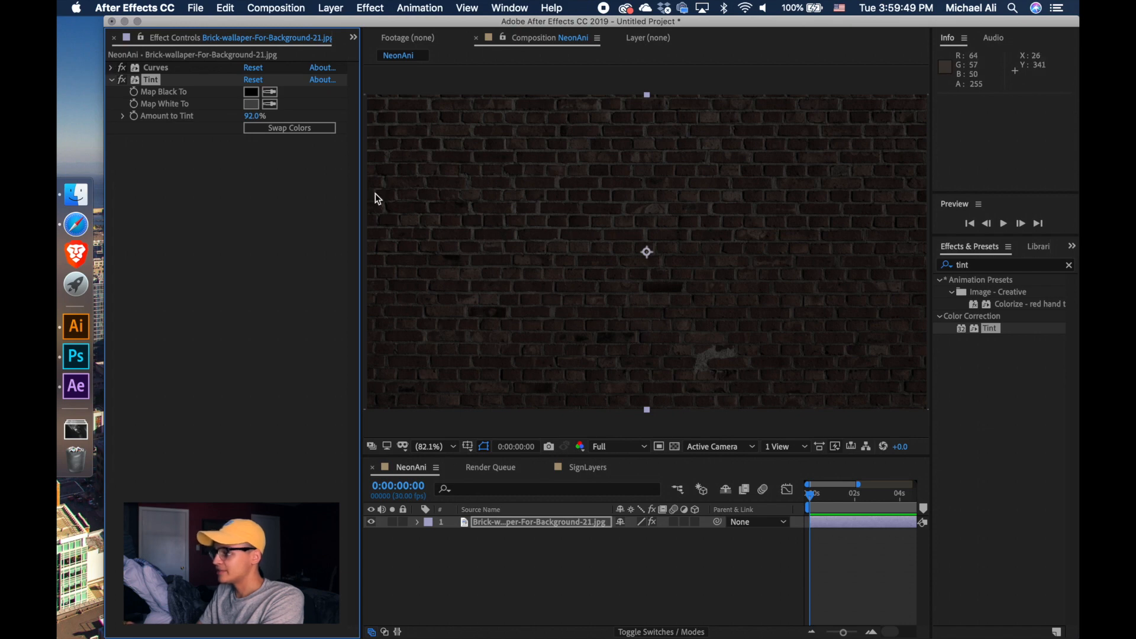
- Create a black solid layer of 1920 x 1080 px above the brick wall
click(336, 7)
mouse_move(345, 29)
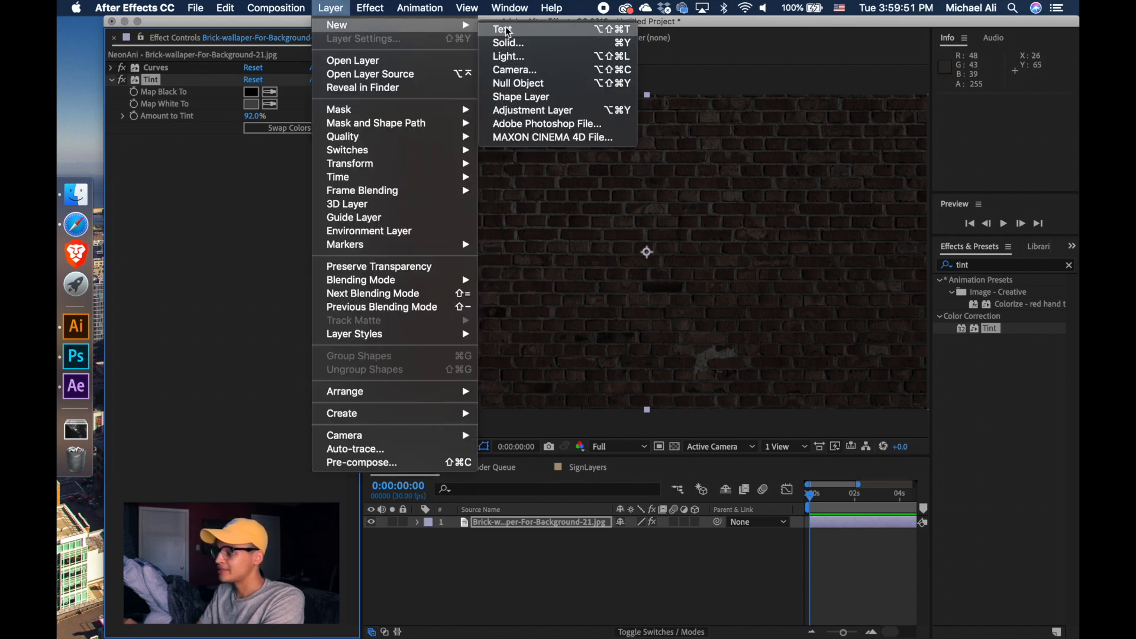
click(510, 43)
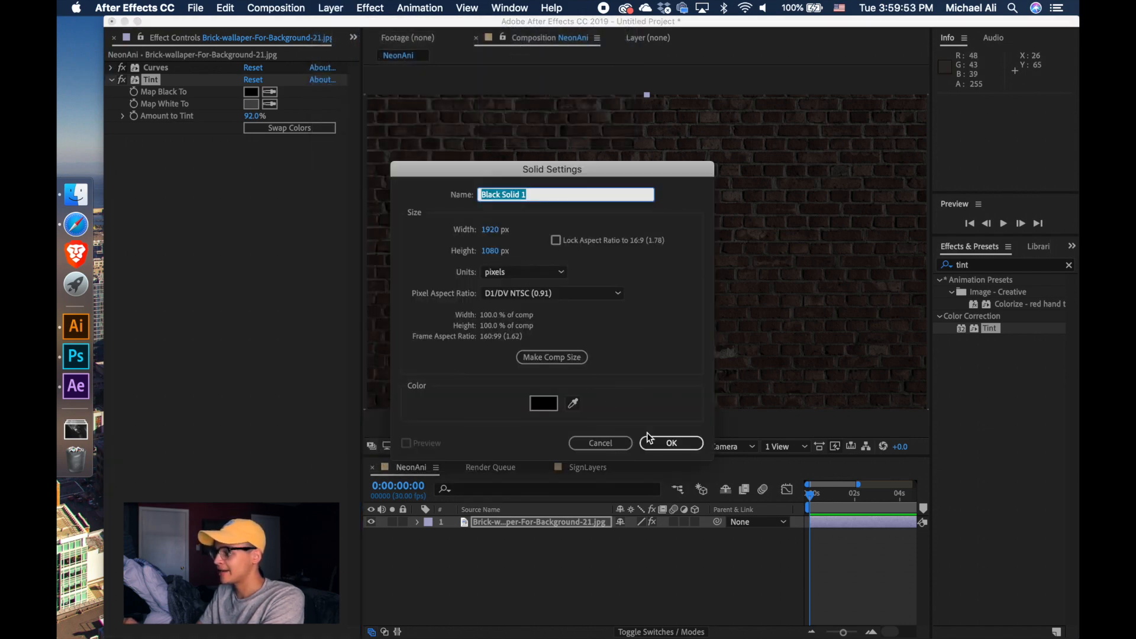
click(679, 441)
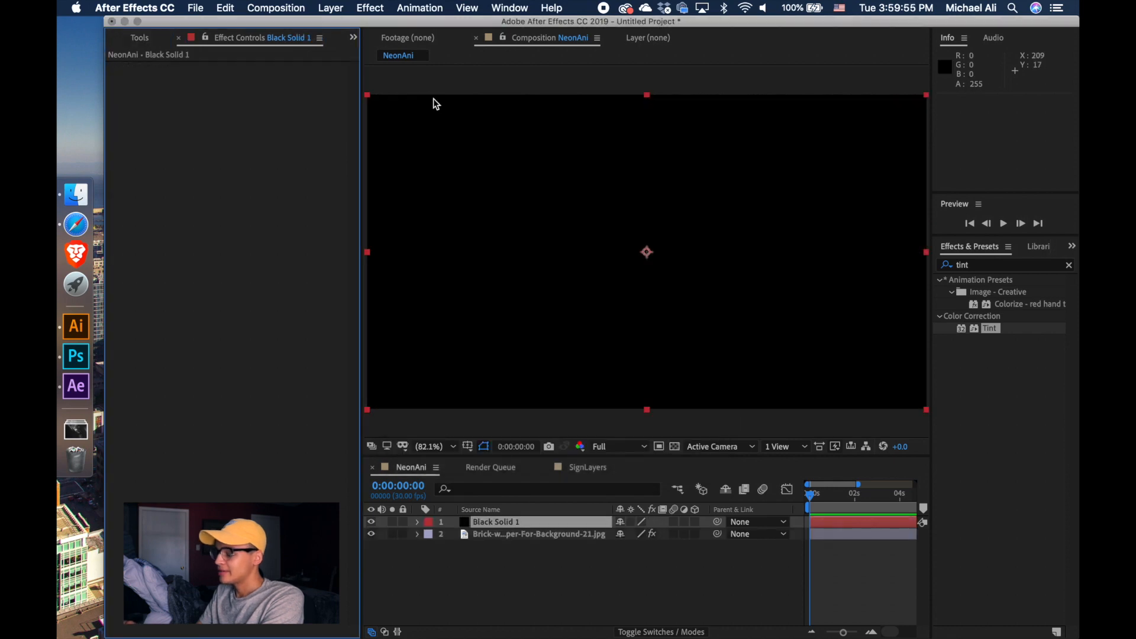
- Add an elliptical mask filling the whole black solid layer and set its mode to Subtract
click(145, 37)
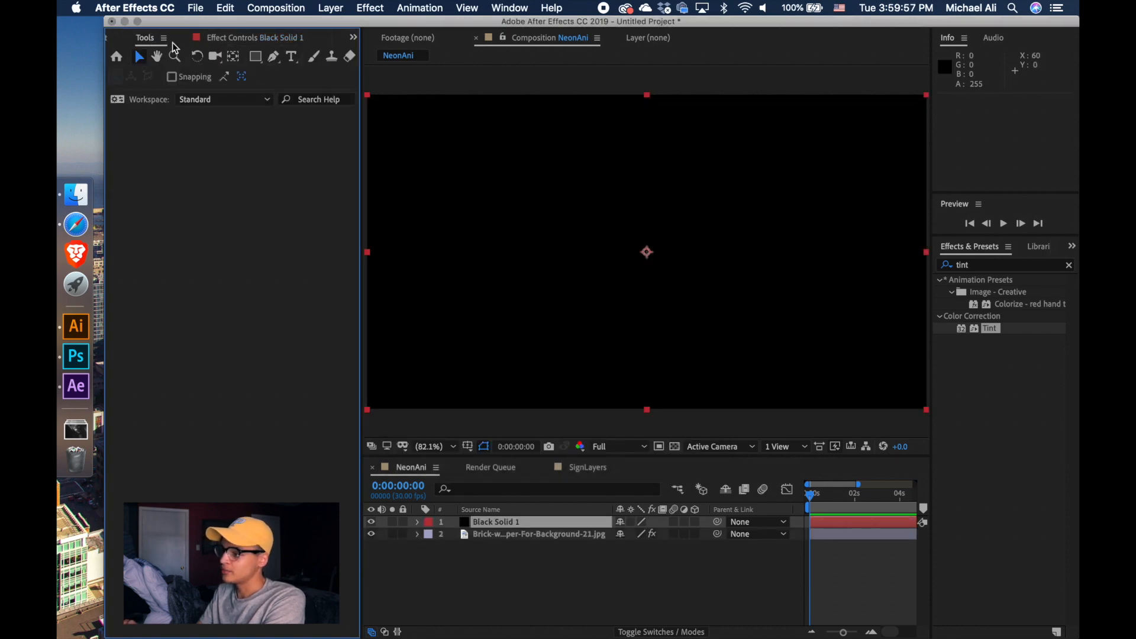
drag(258, 56, 287, 86)
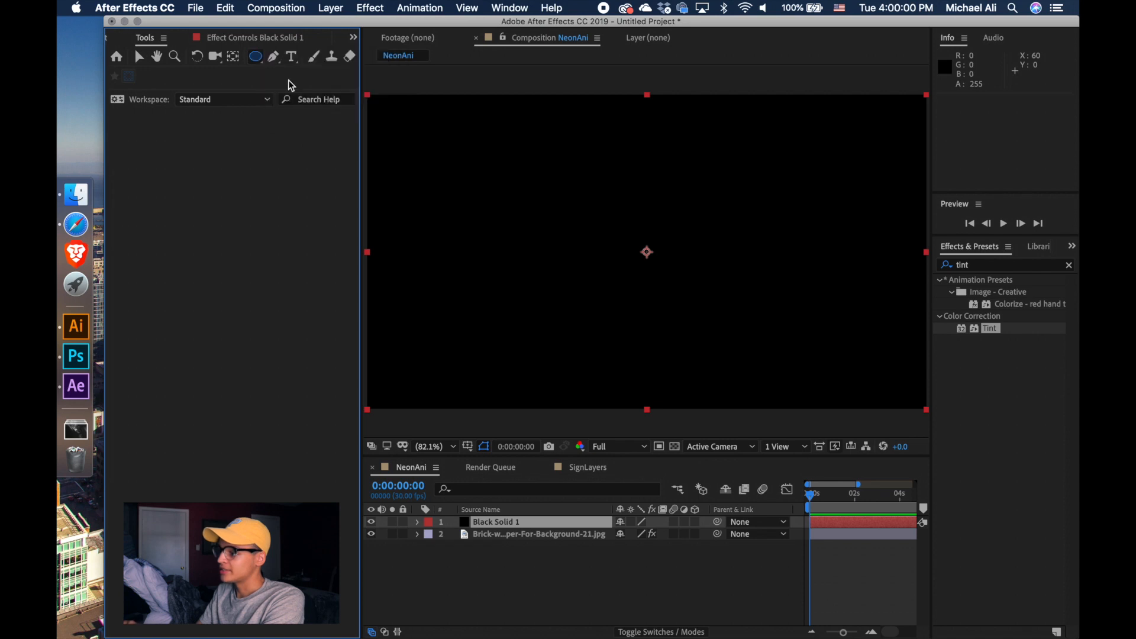
double_click(257, 60)
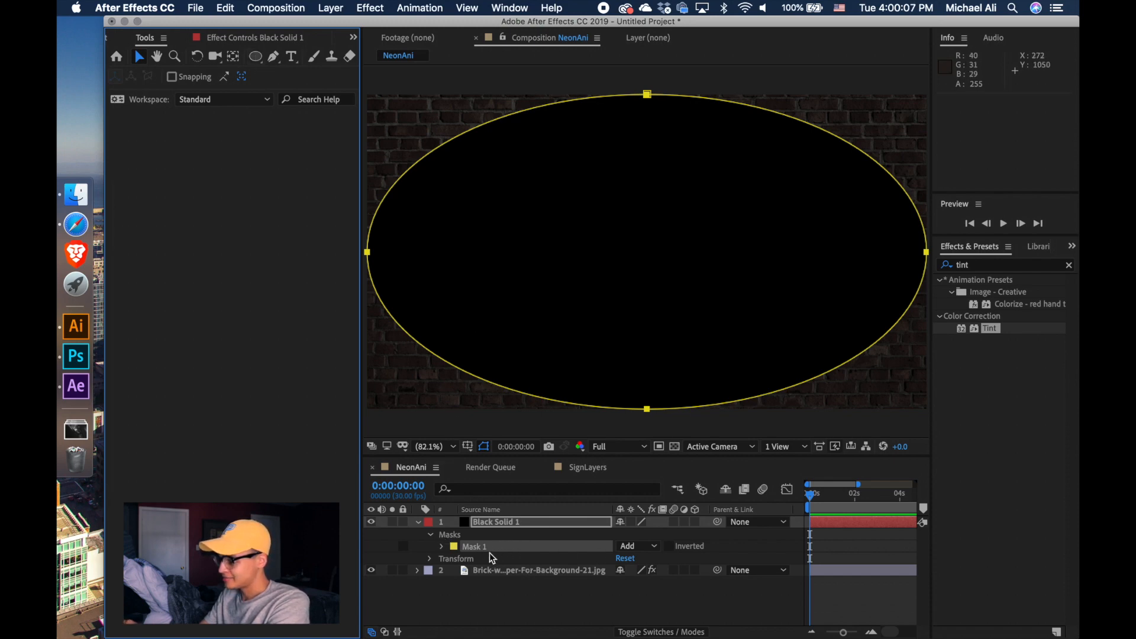
click(643, 548)
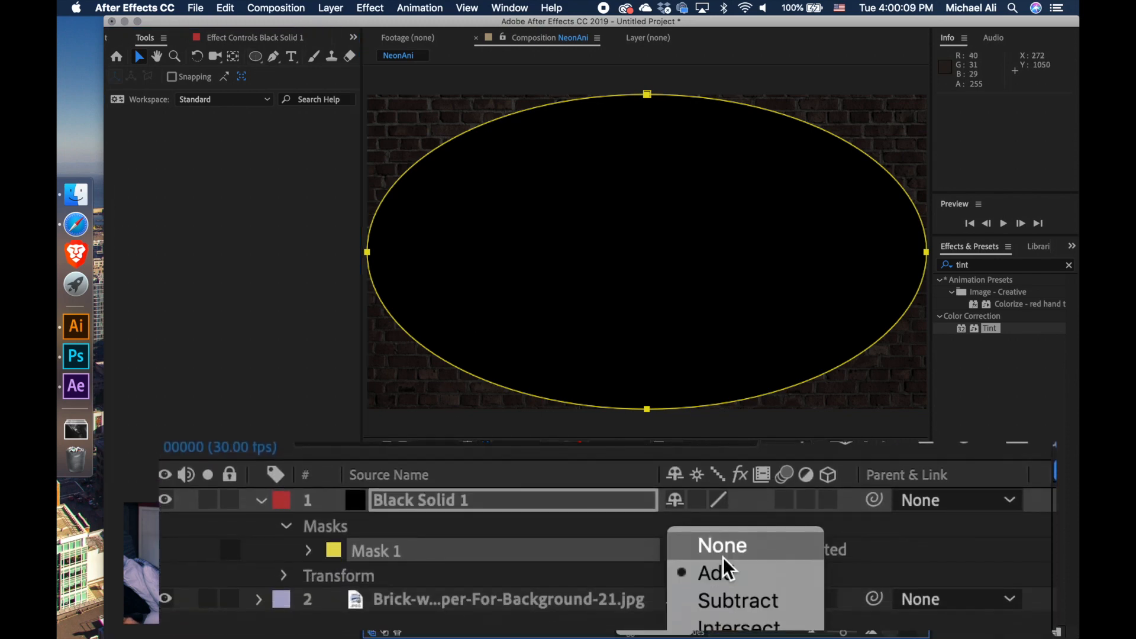
click(650, 567)
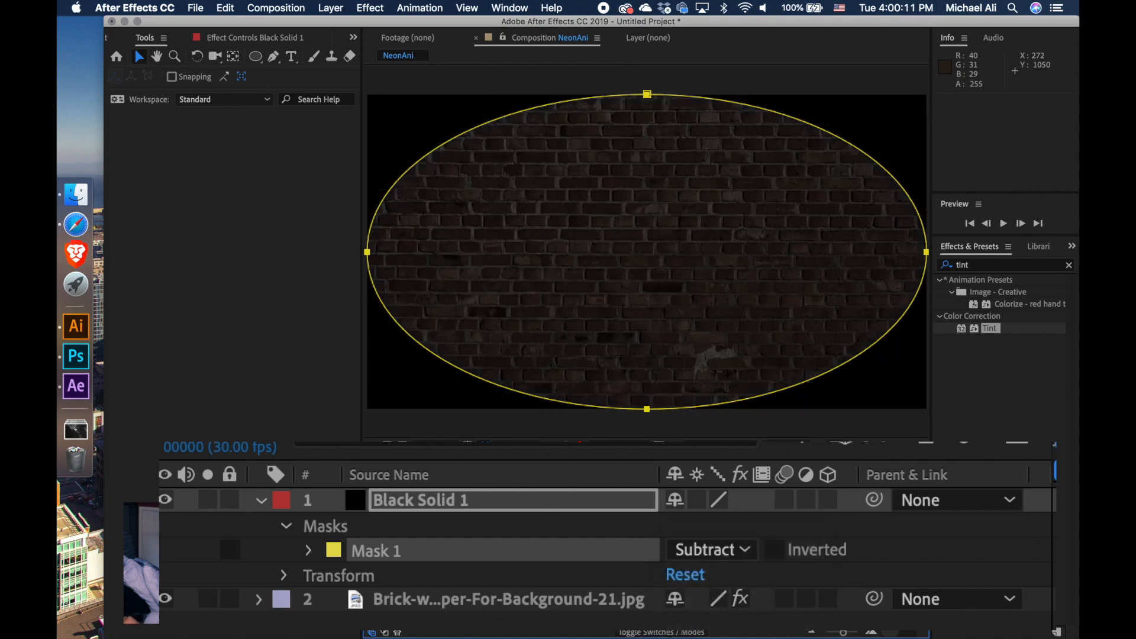
- Set the black solid's Mask Feather to 699 pixels and collapse the layer's properties
key(f)
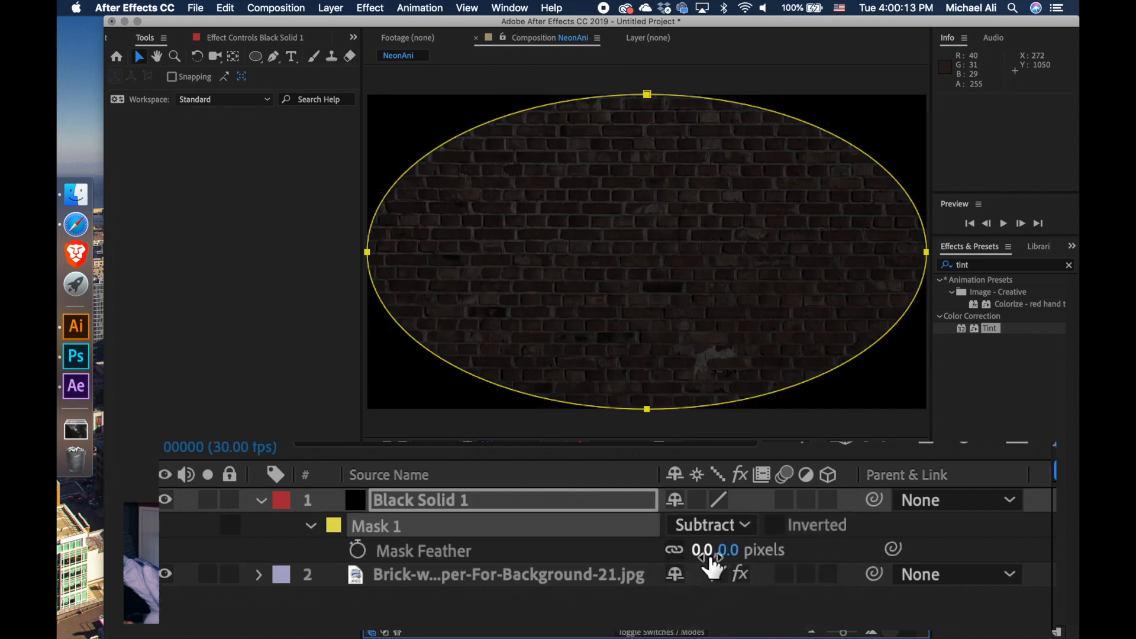
drag(705, 551, 933, 565)
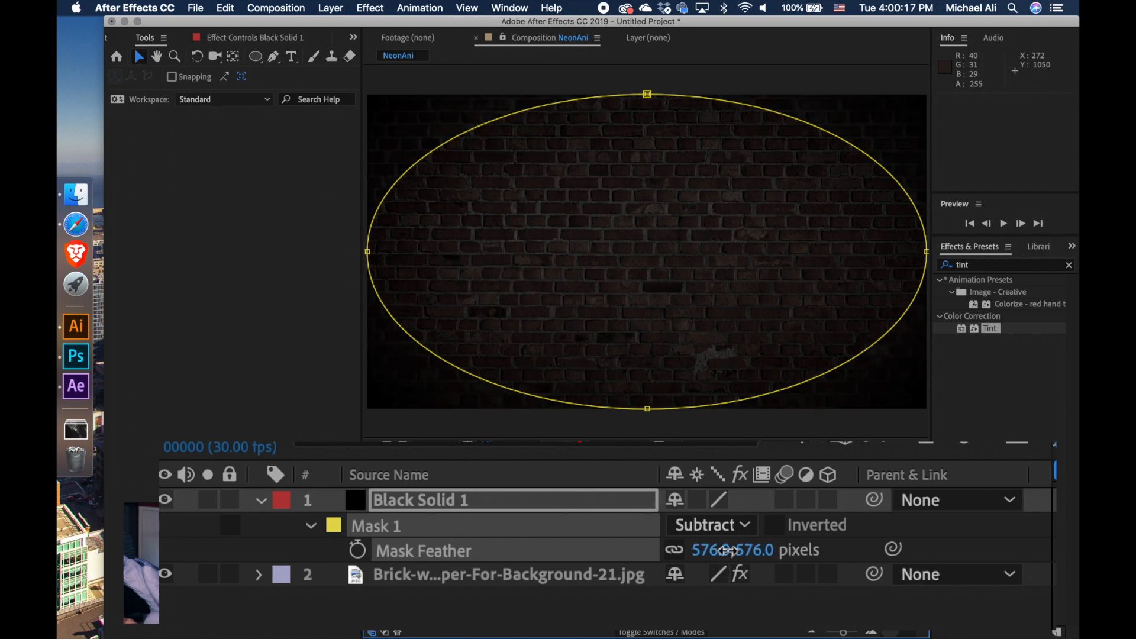
drag(739, 559, 924, 561)
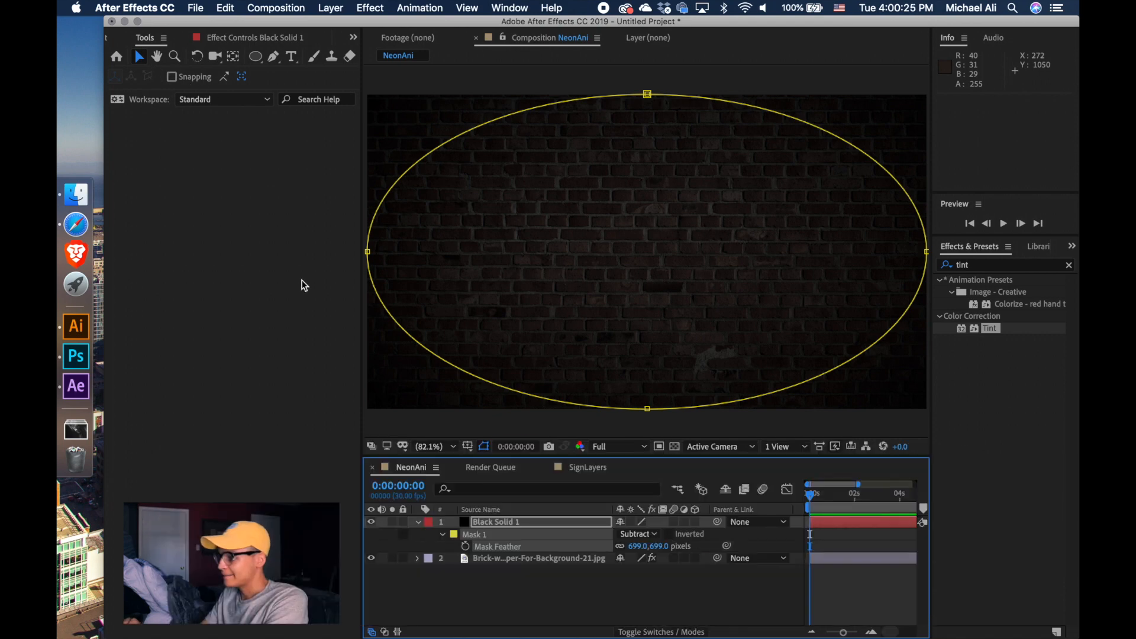
click(417, 429)
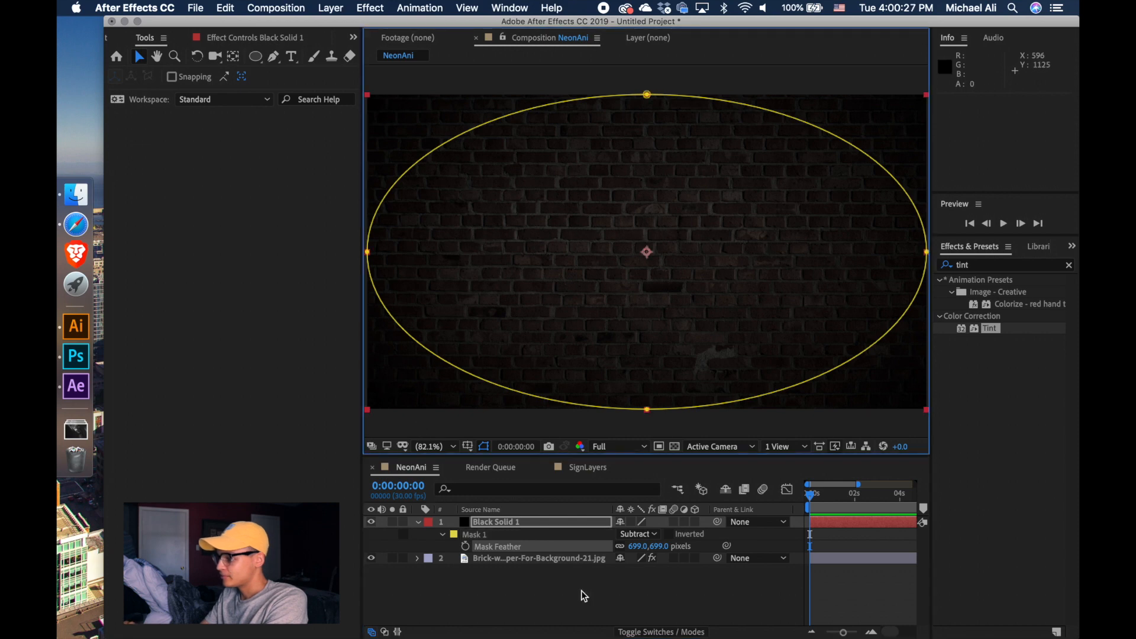
click(473, 582)
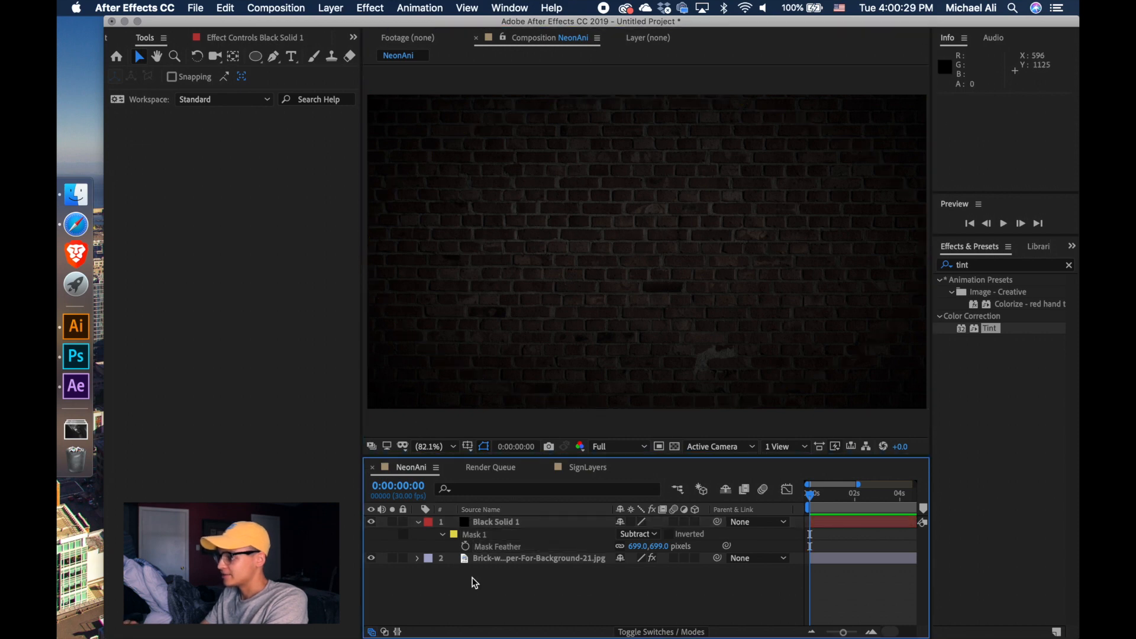
click(418, 522)
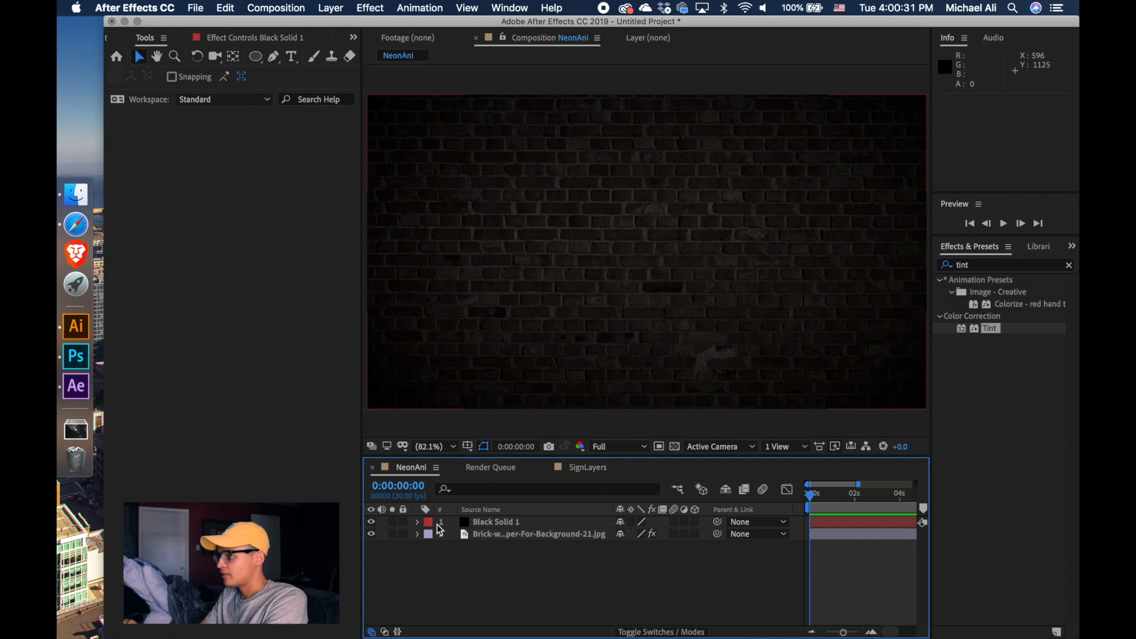
- Pre-compose the black solid and brick wall layers into a new composition named BKG, moving all attributes
click(495, 523)
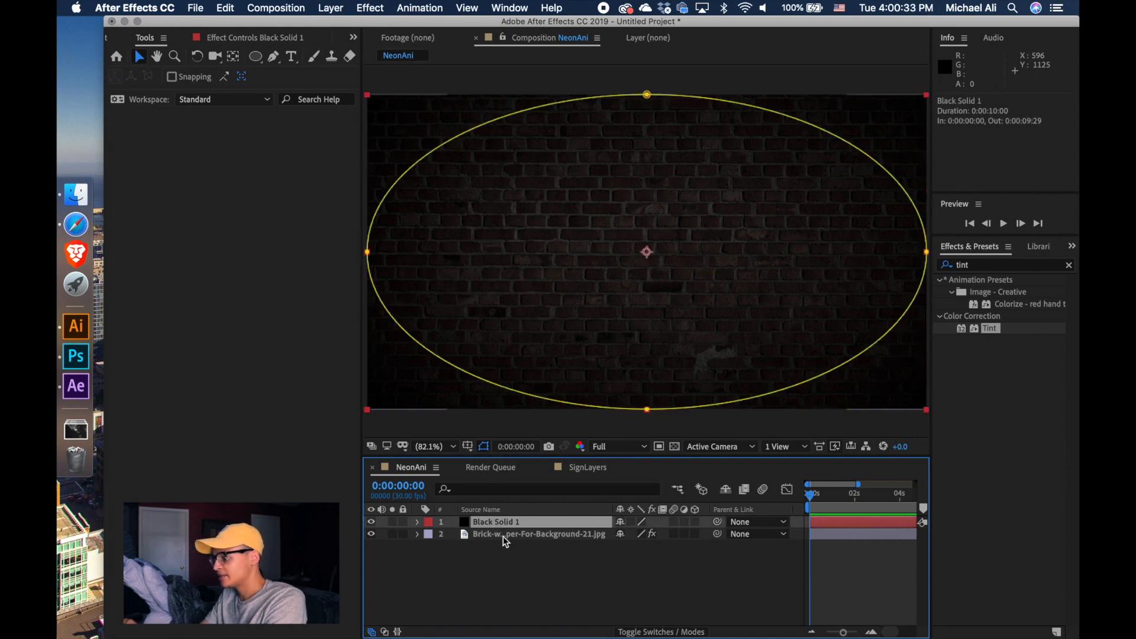
shift+click(505, 537)
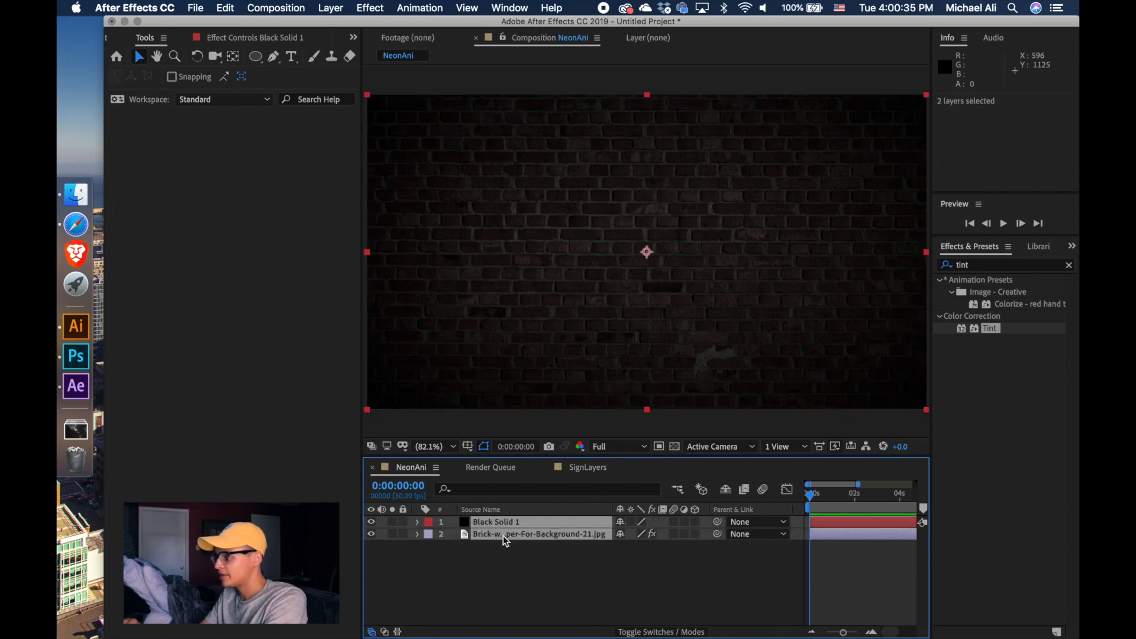
right_click(503, 535)
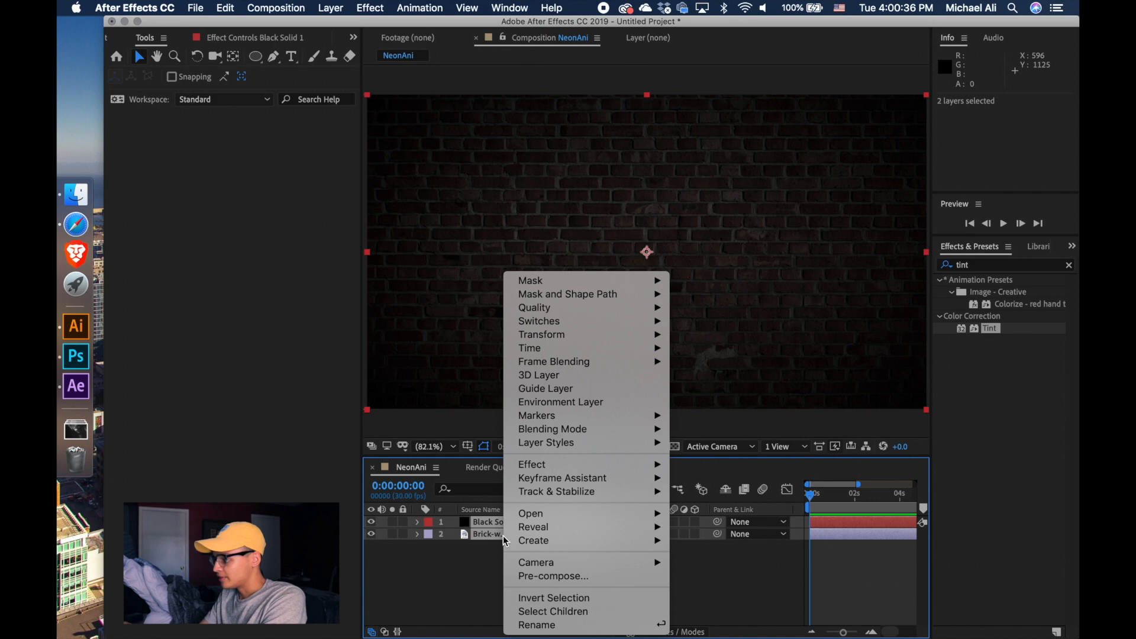
click(529, 574)
text(BKG)
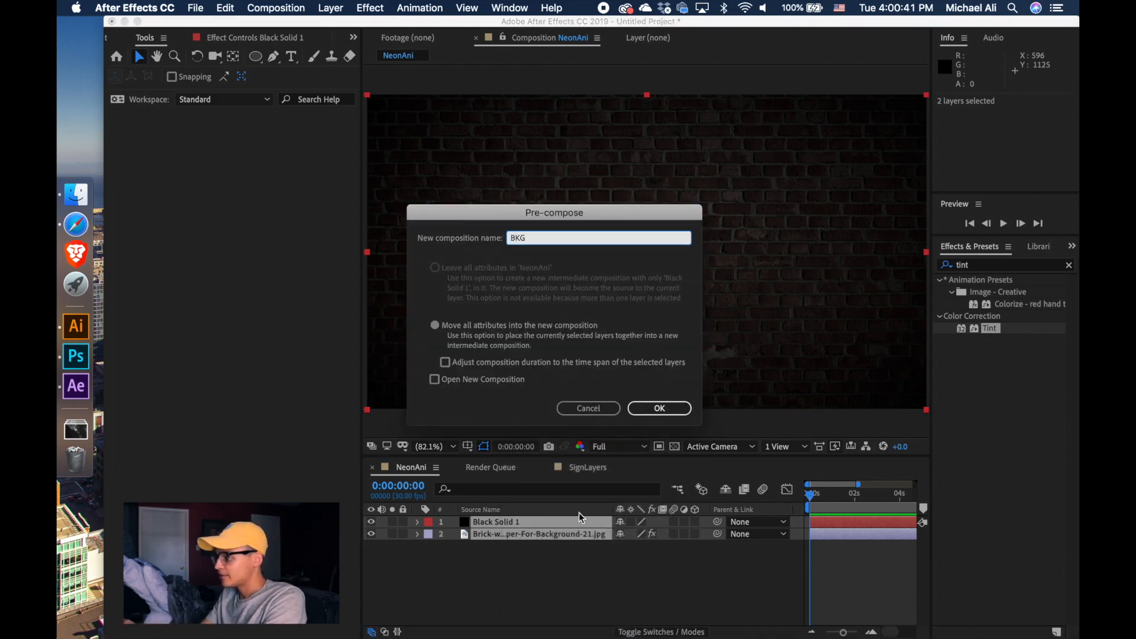
click(657, 406)
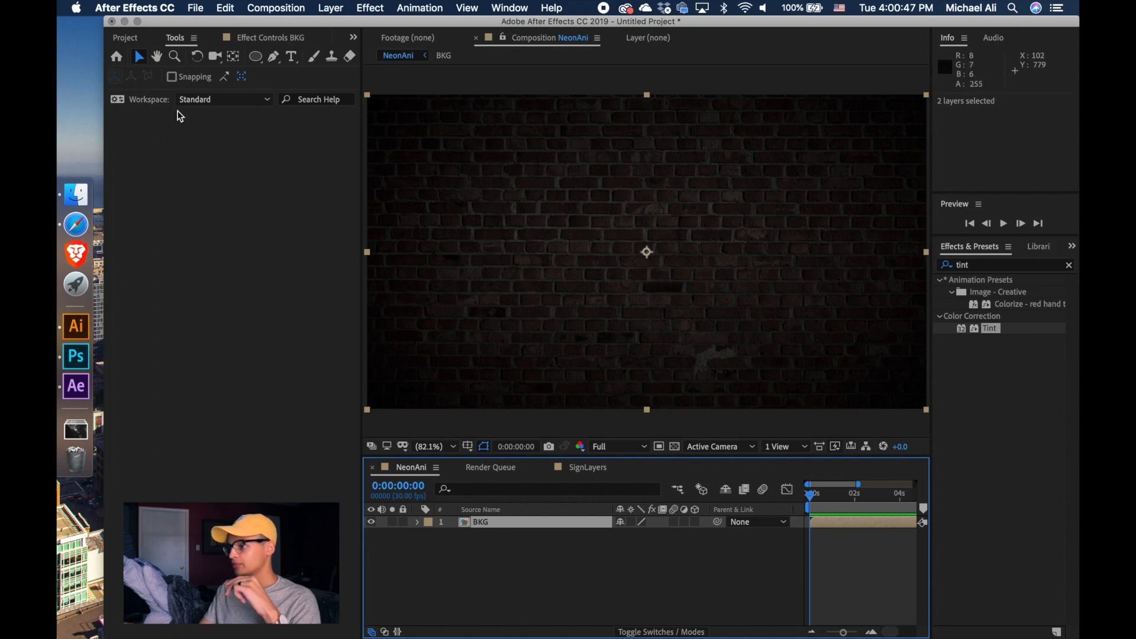
- Add Layer 1 and Layer 2 of the SignLayers artwork to the NeonAni composition above BKG, with Layer 1 on top
click(133, 40)
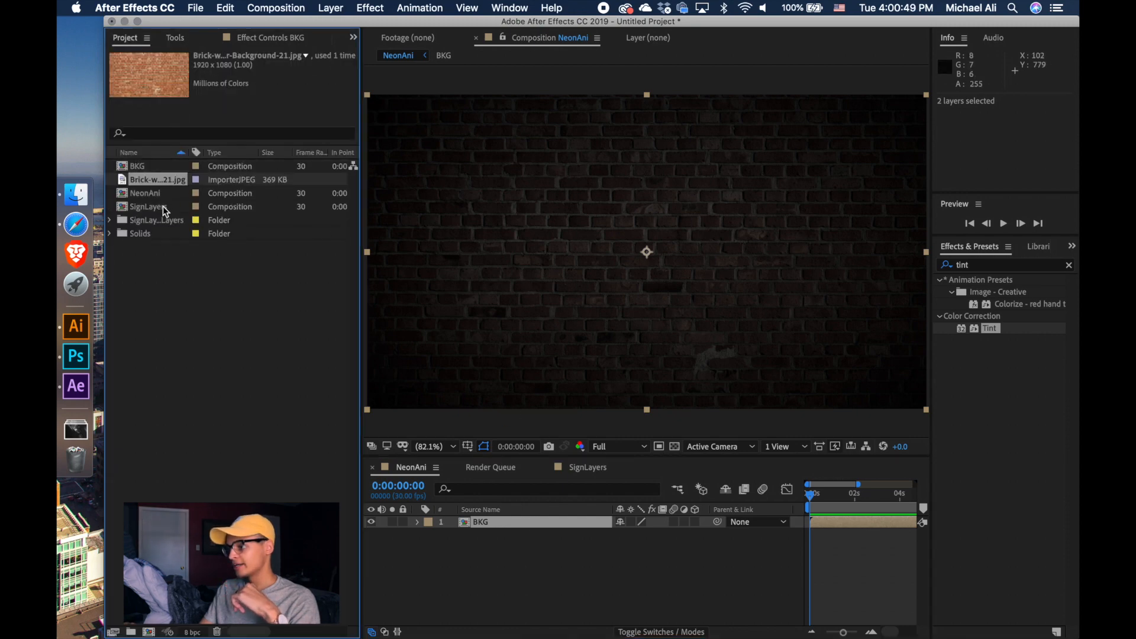
click(110, 220)
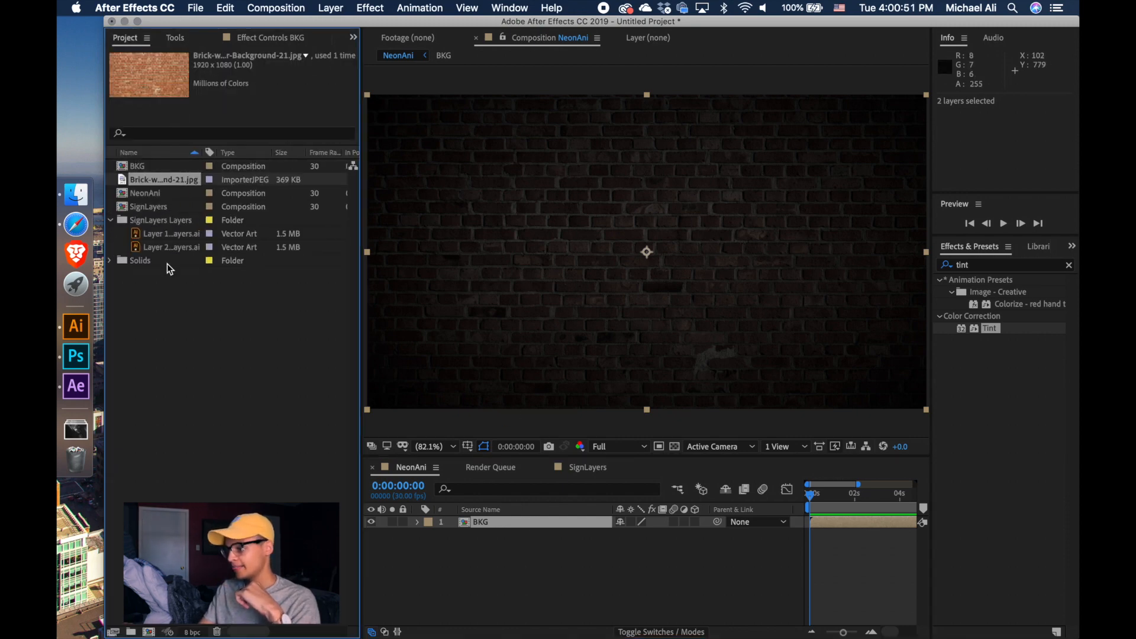
click(182, 237)
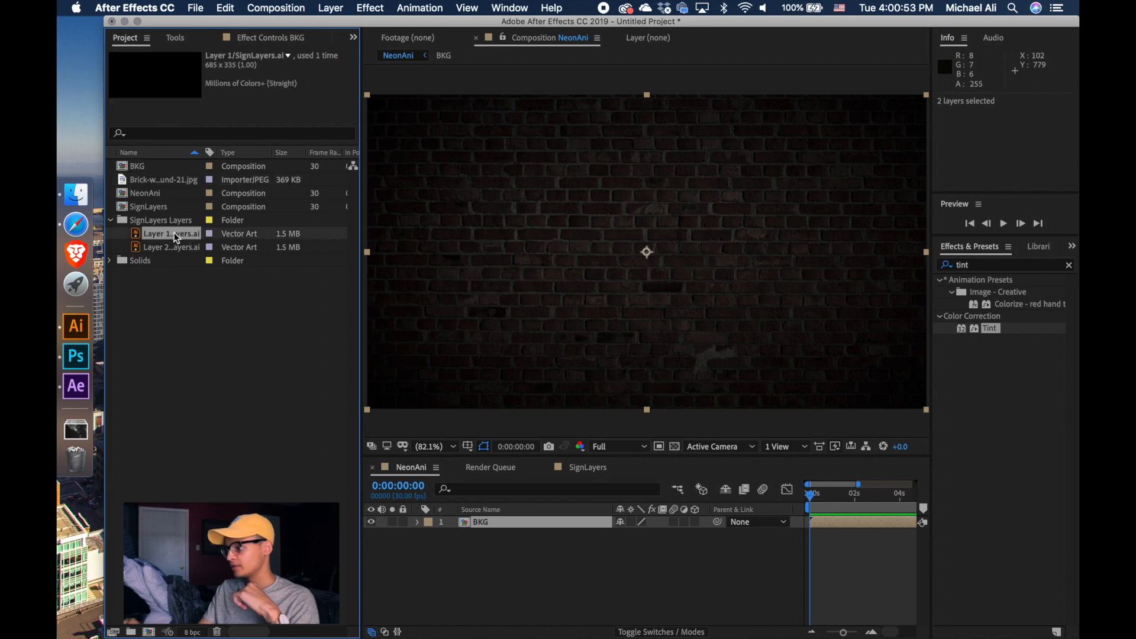
drag(176, 238, 510, 520)
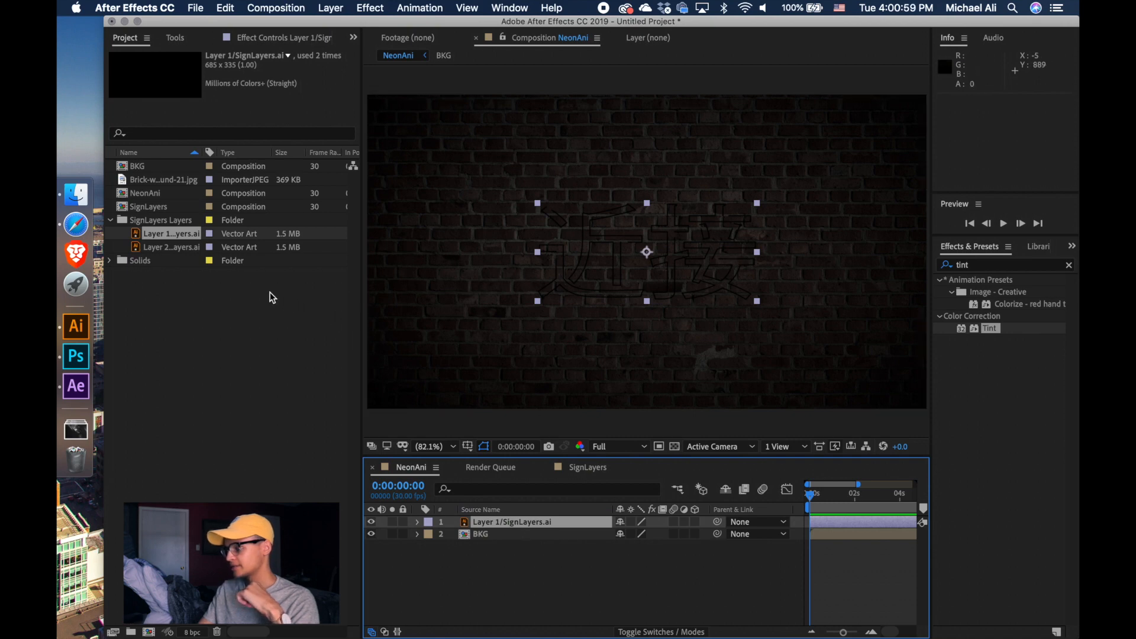
click(176, 247)
drag(175, 247, 526, 524)
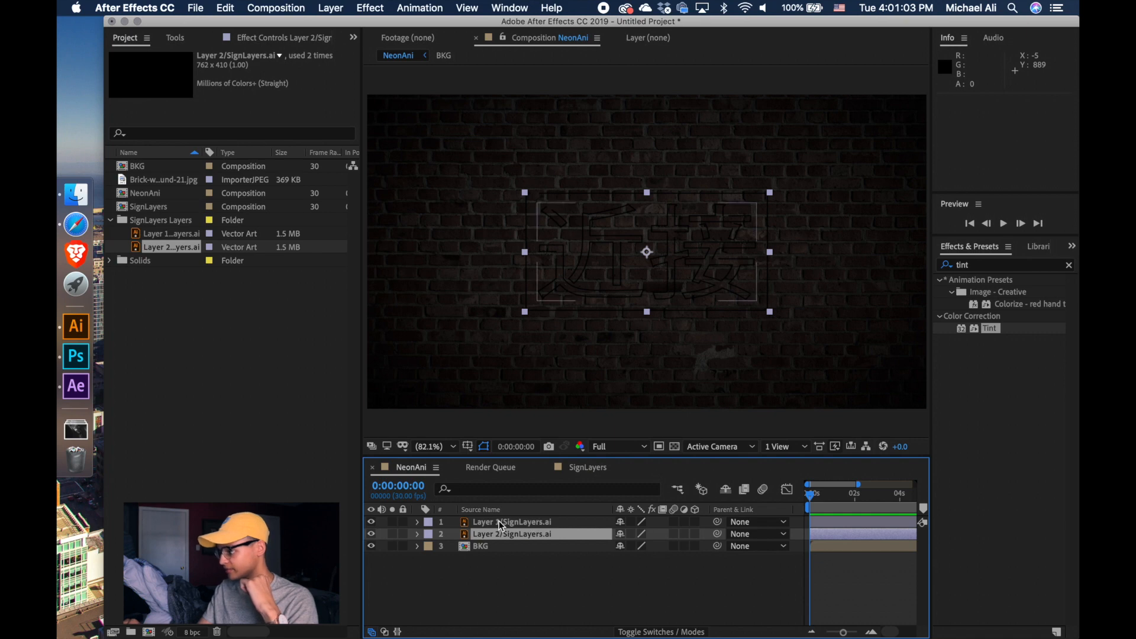
- Find the Fill effect by searching for "fill" and apply it to the Layer 1 sign artwork
click(500, 523)
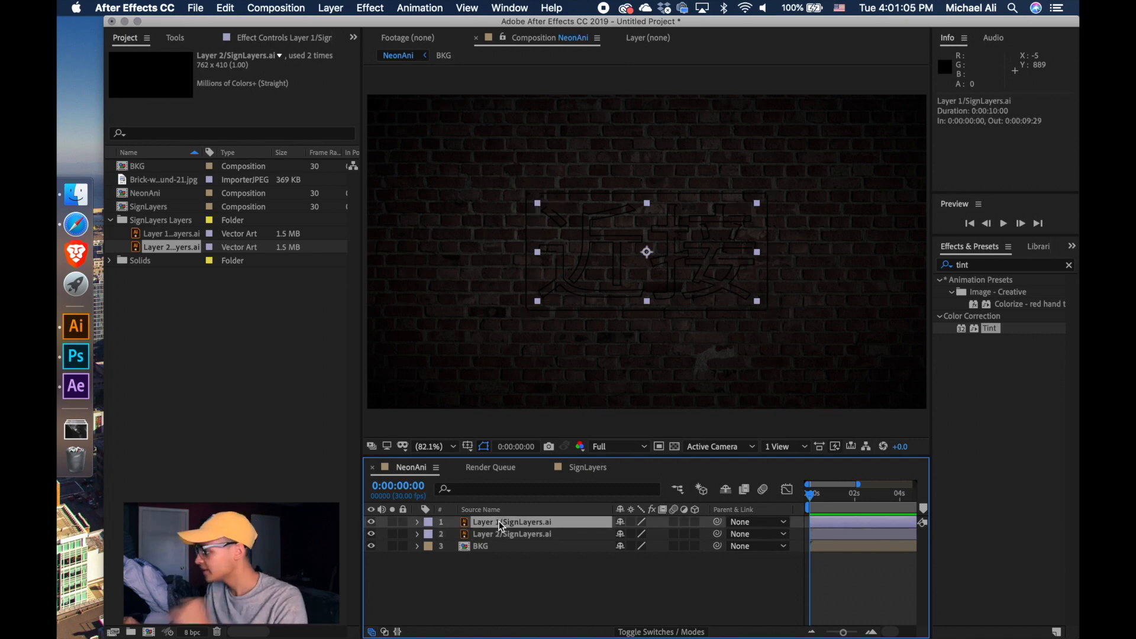
click(1069, 265)
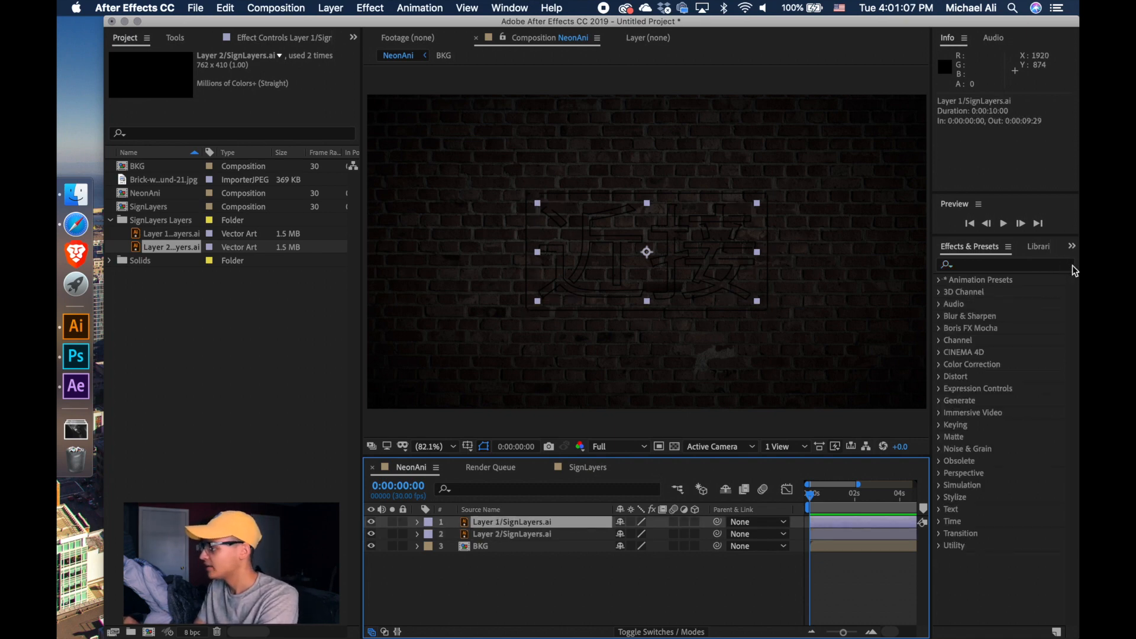
click(1018, 267)
text(f)
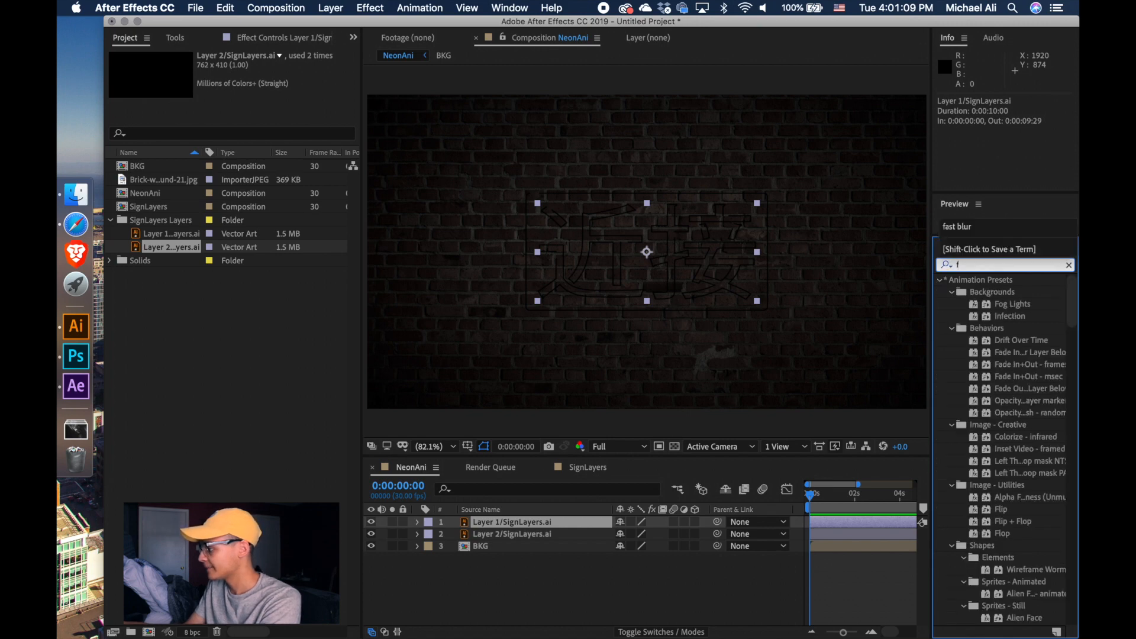
text(ill)
drag(987, 352, 554, 523)
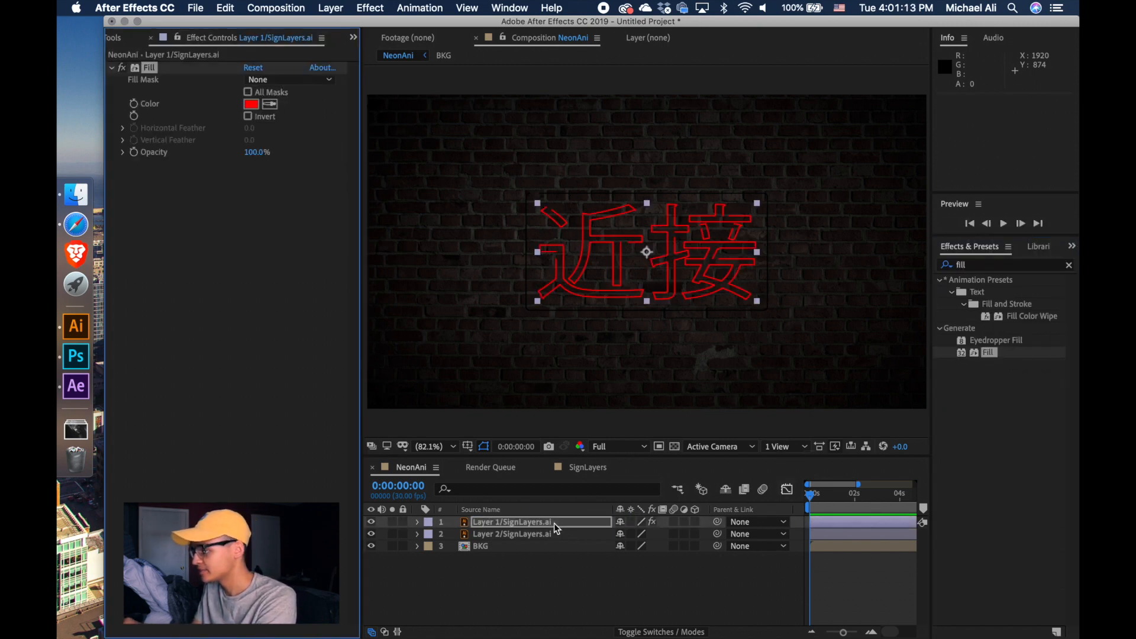
- Set the Layer 1 Fill colour to pinkish red EB0256
click(250, 106)
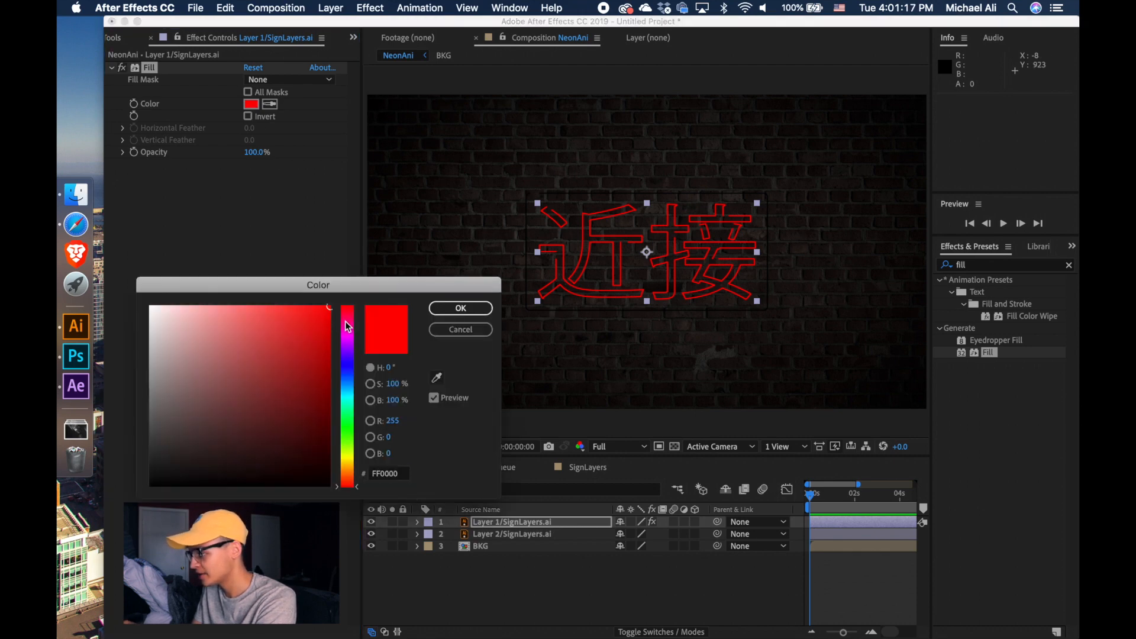
mouse_move(347, 322)
mouse_down()
mouse_move(347, 313)
mouse_move(328, 320)
mouse_up()
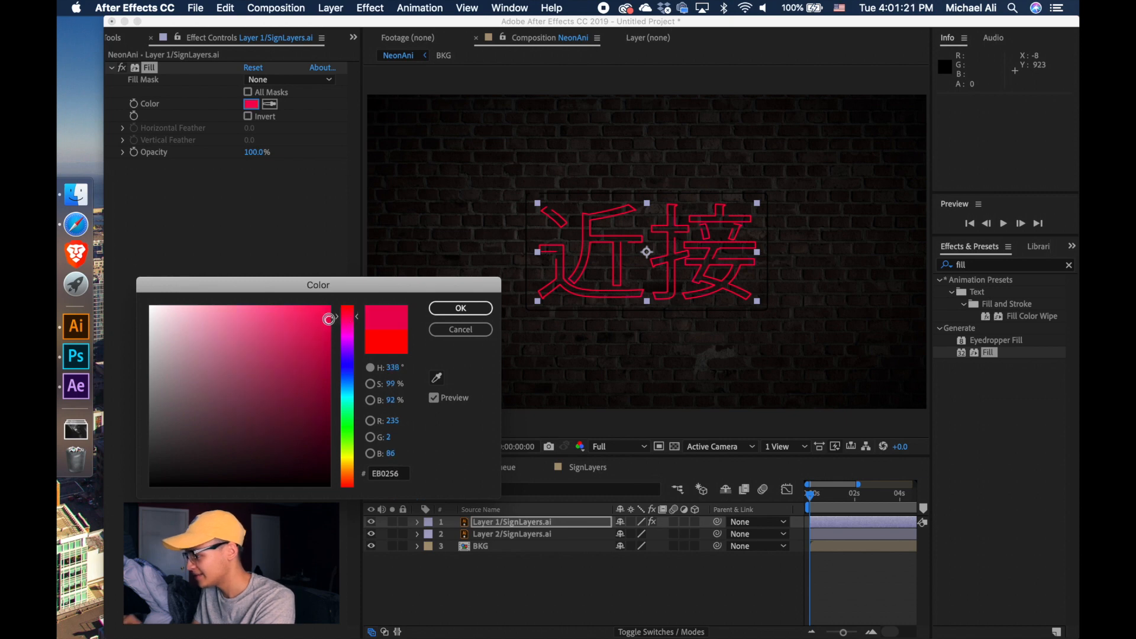
click(458, 309)
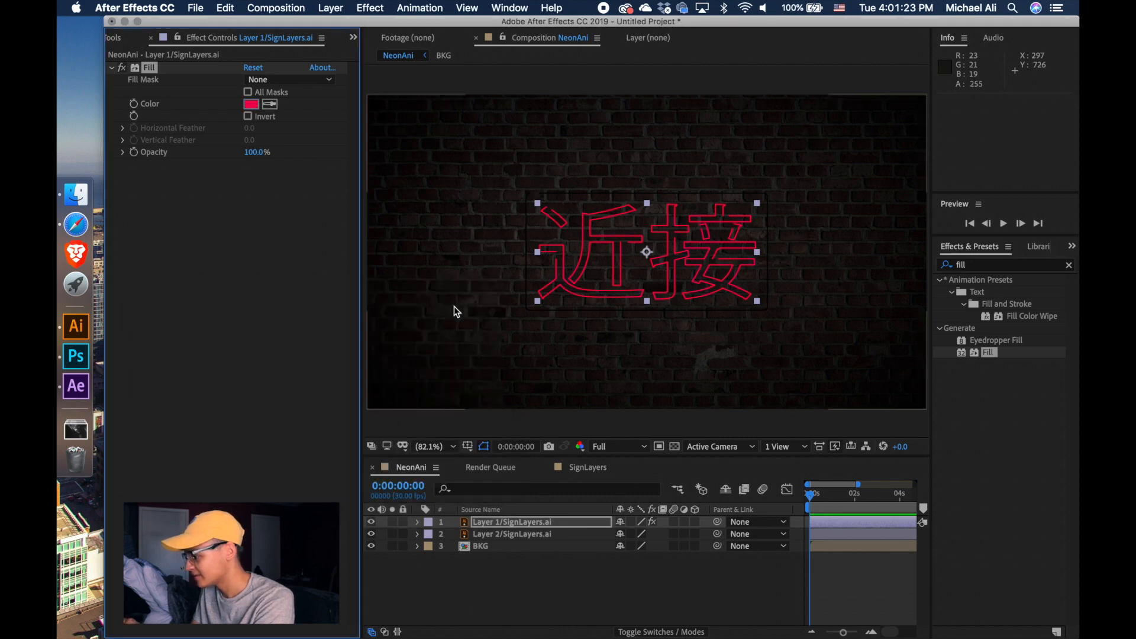
- Apply the Fill effect to the Layer 2 sign artwork and set its colour to light blue 06C4EE
click(511, 532)
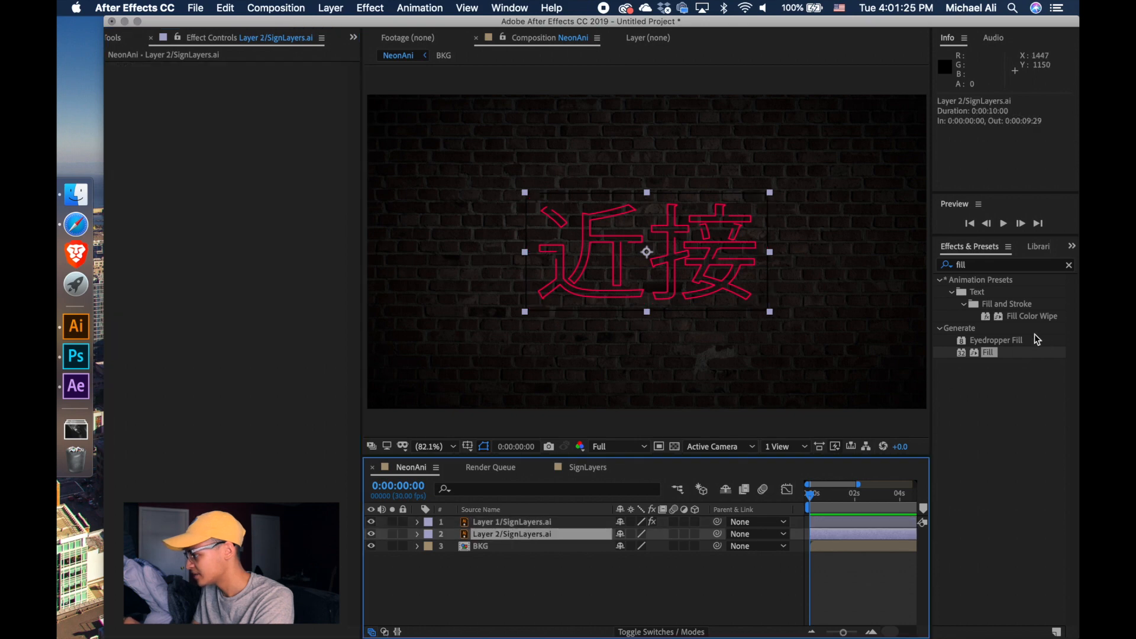
drag(996, 353, 588, 538)
click(251, 105)
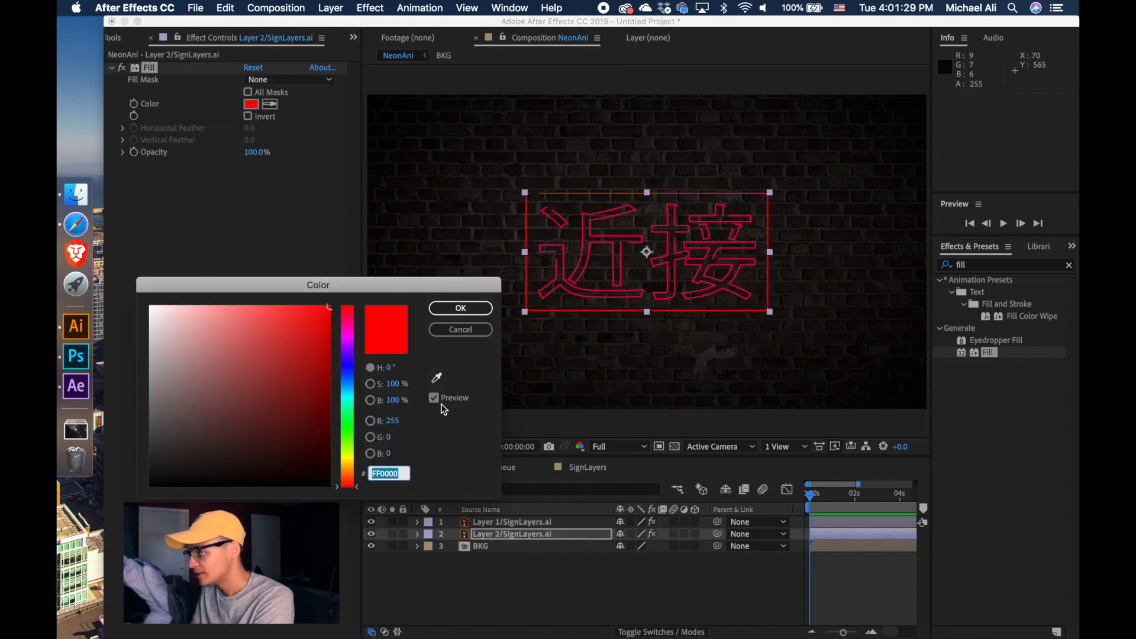
click(352, 382)
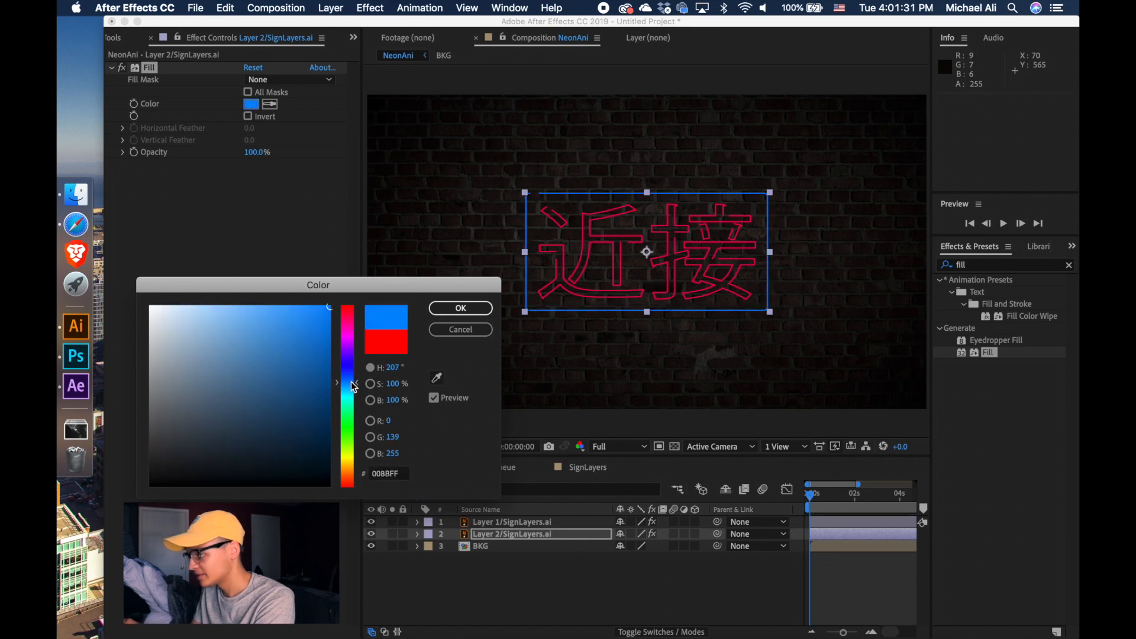
click(353, 391)
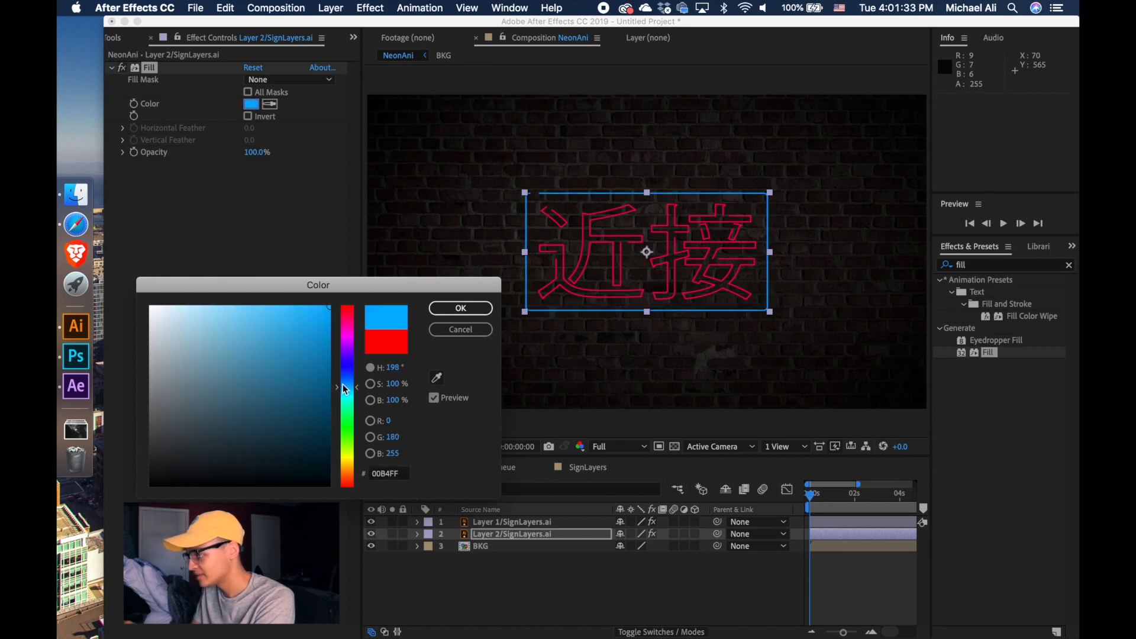
drag(327, 314, 326, 318)
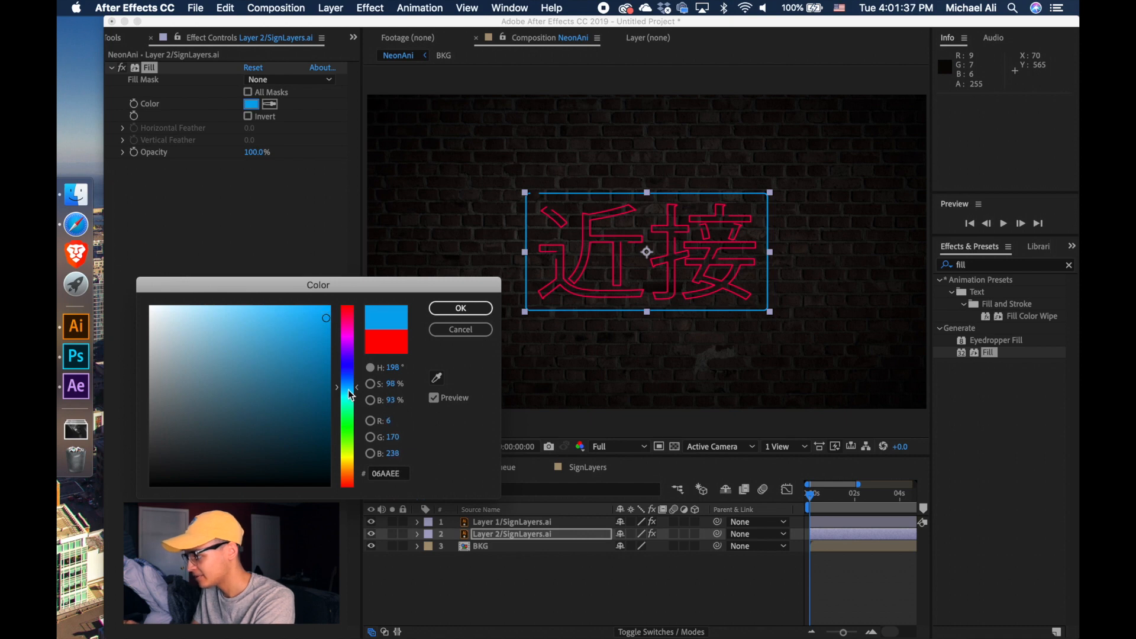
drag(349, 391, 348, 391)
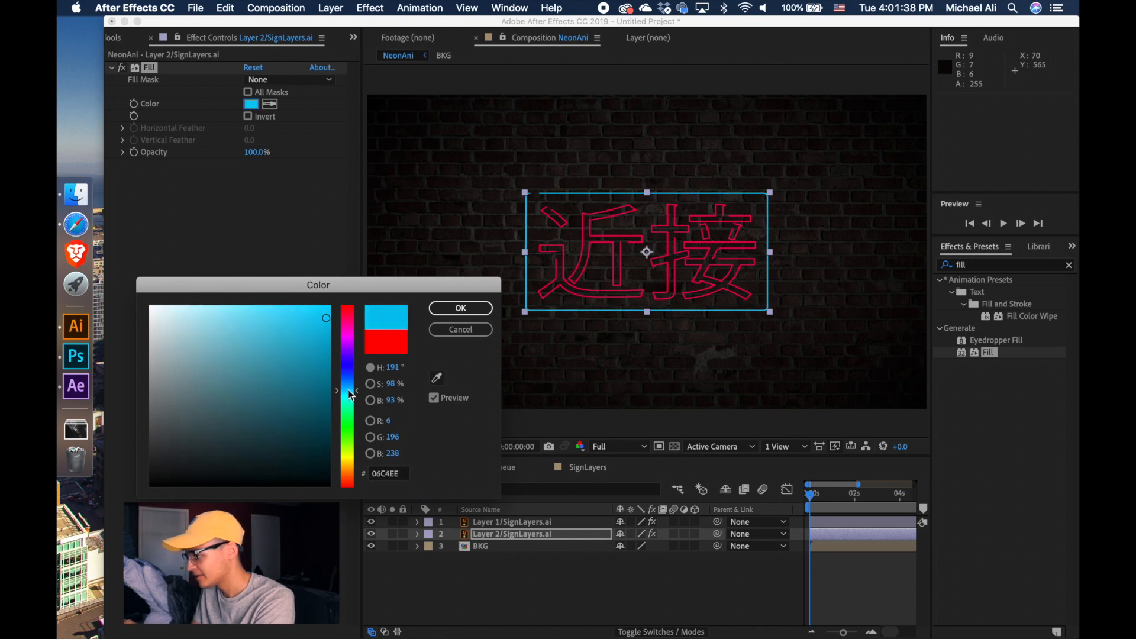
click(463, 307)
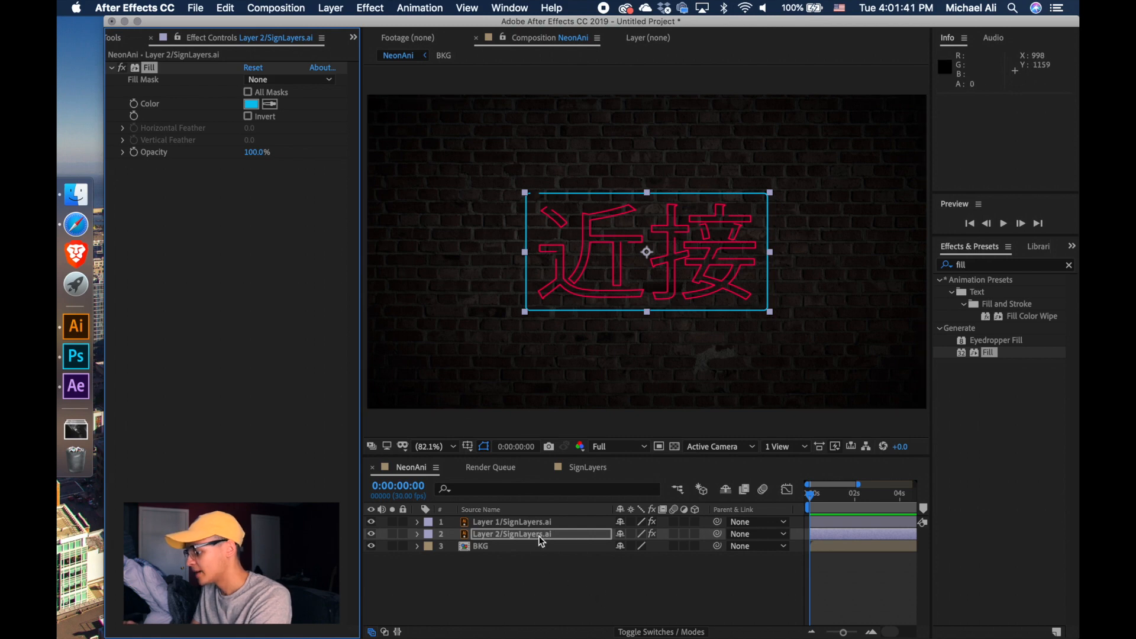
- Scale both SignLayers artwork layers in NeonAni to 118% together
shift+click(555, 521)
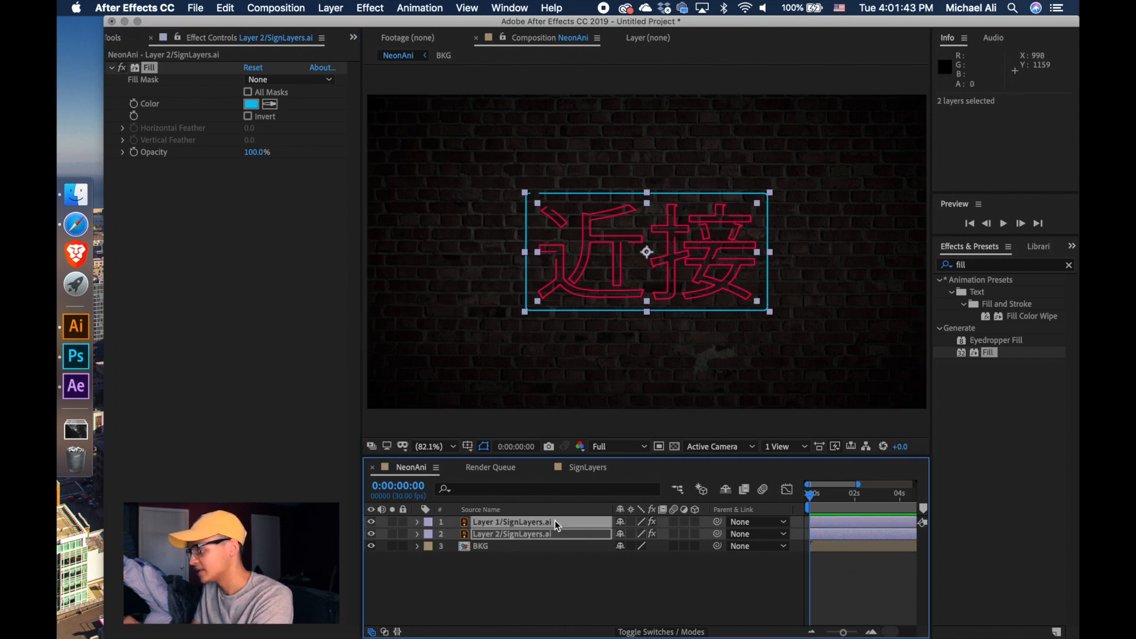
key(s)
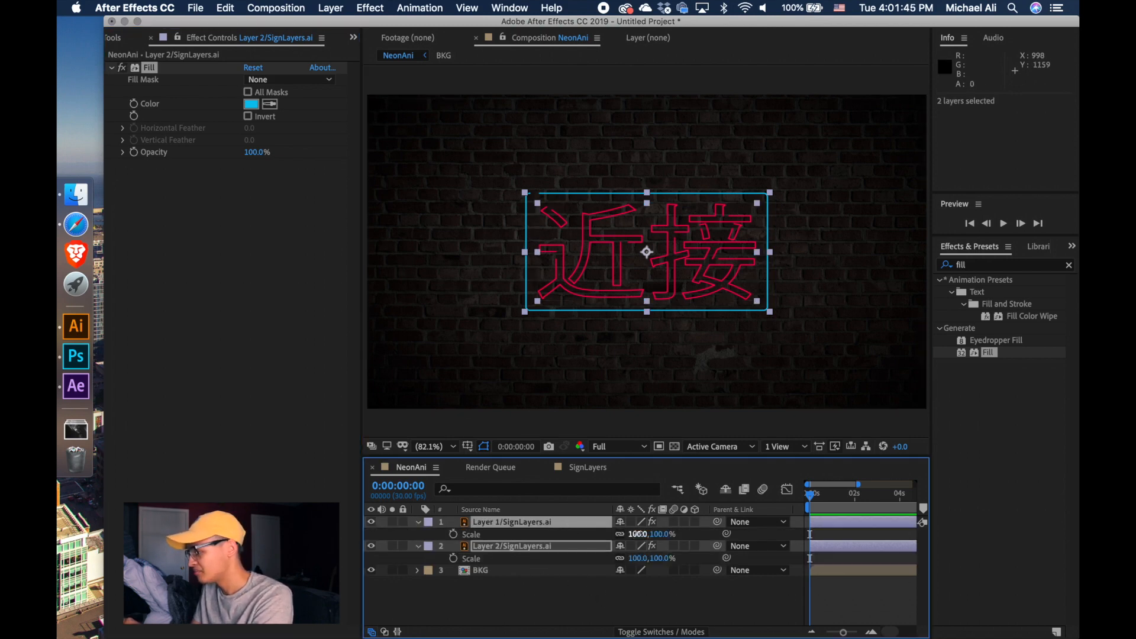
drag(637, 534, 651, 534)
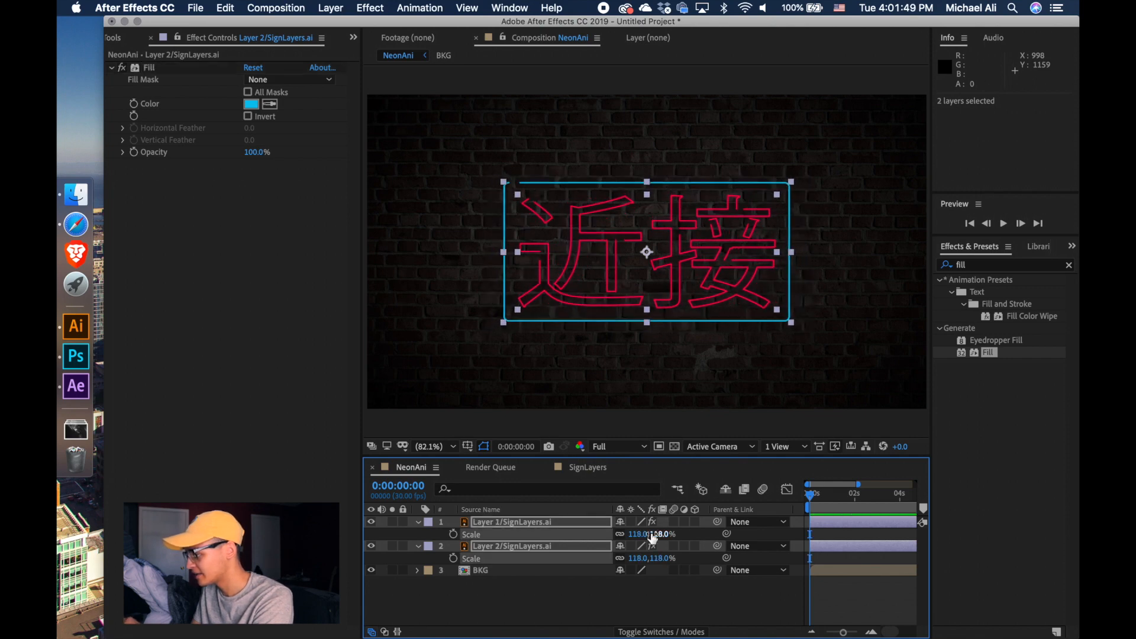
click(536, 602)
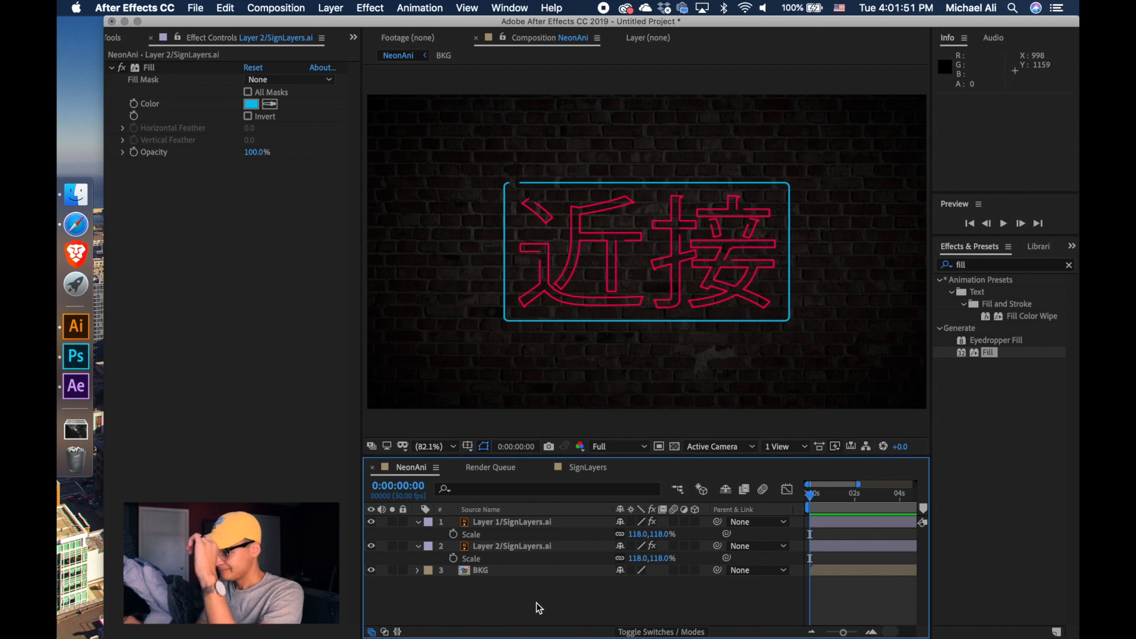
click(418, 521)
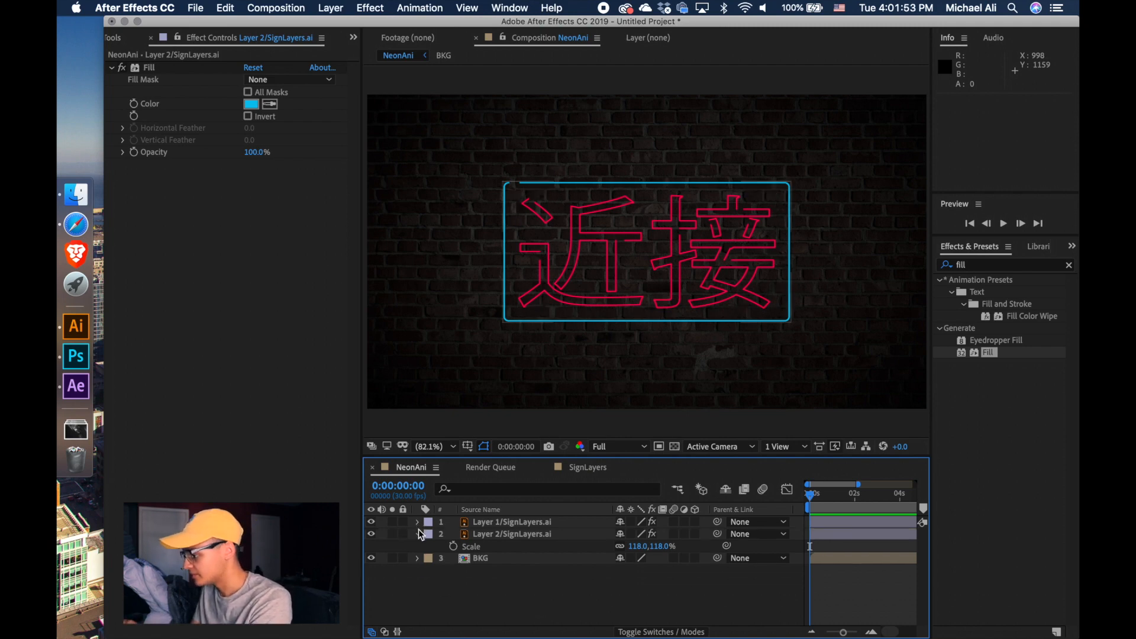
click(418, 533)
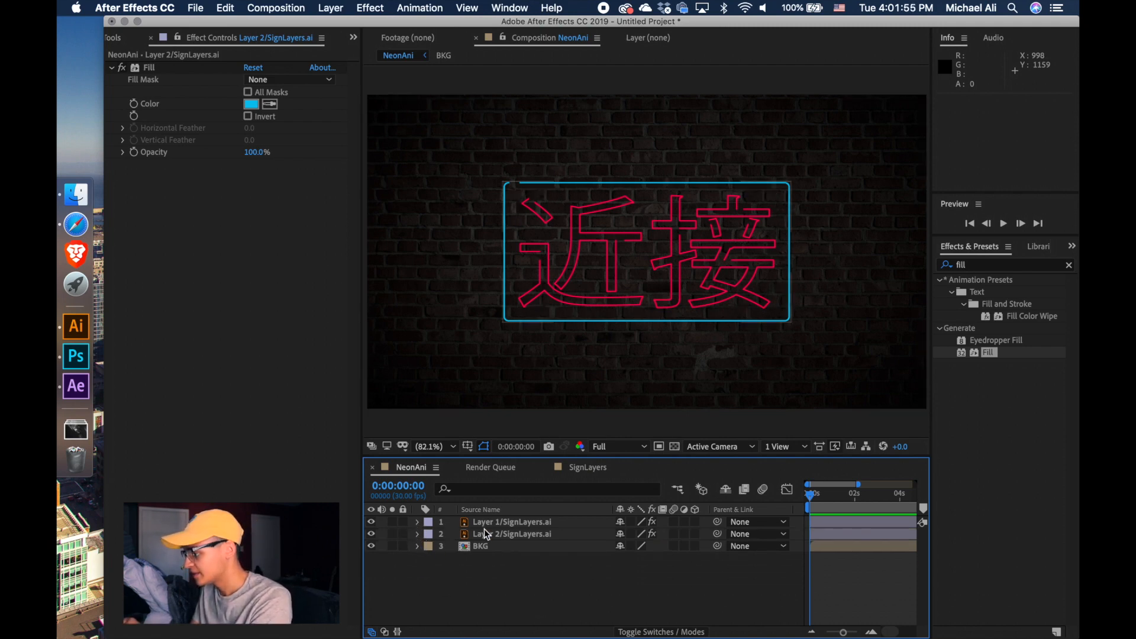
click(523, 523)
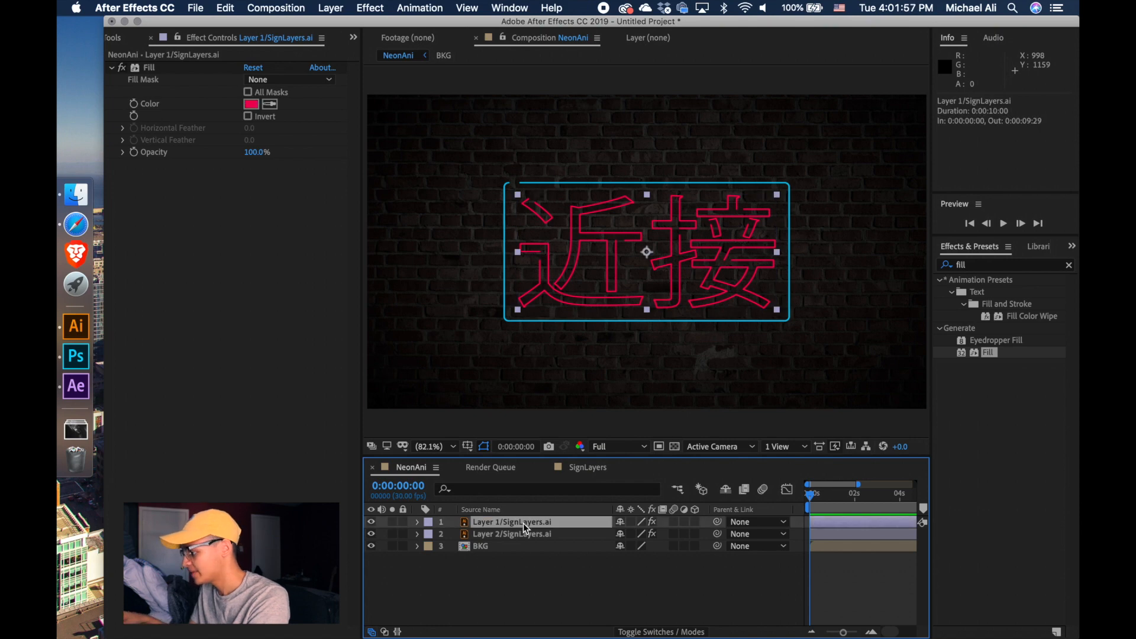
key(shift+Down)
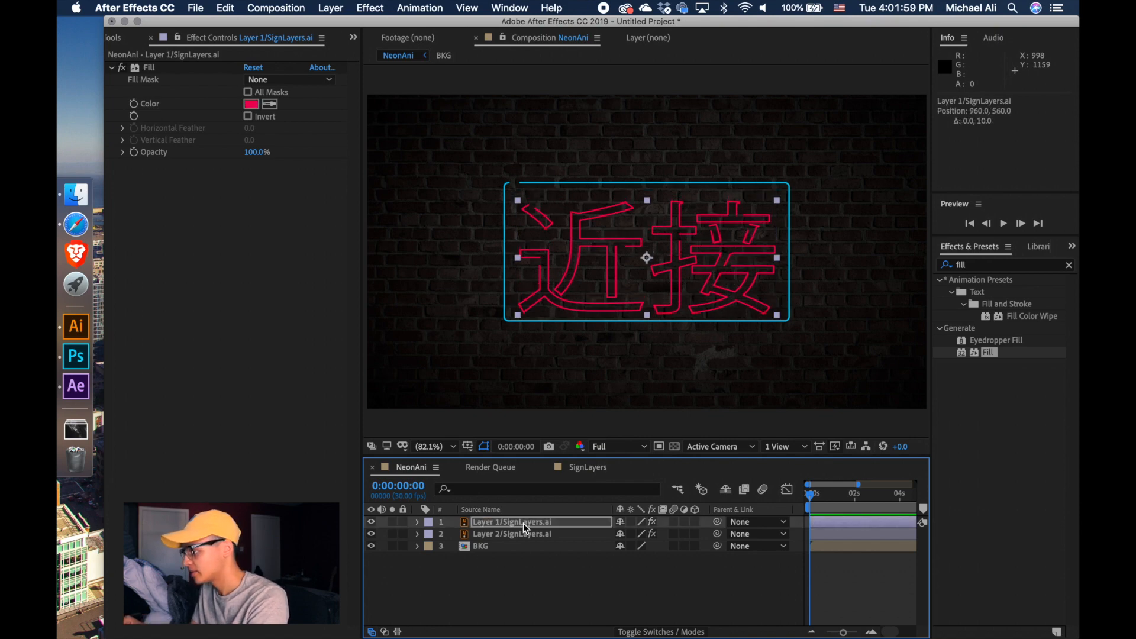
key(shift+Up)
key(shift+Up)
- Pre-compose the Layer 1 and Layer 2 sign artwork into a new composition named Sign, moving all attributes into it
shift+click(524, 533)
right_click(528, 531)
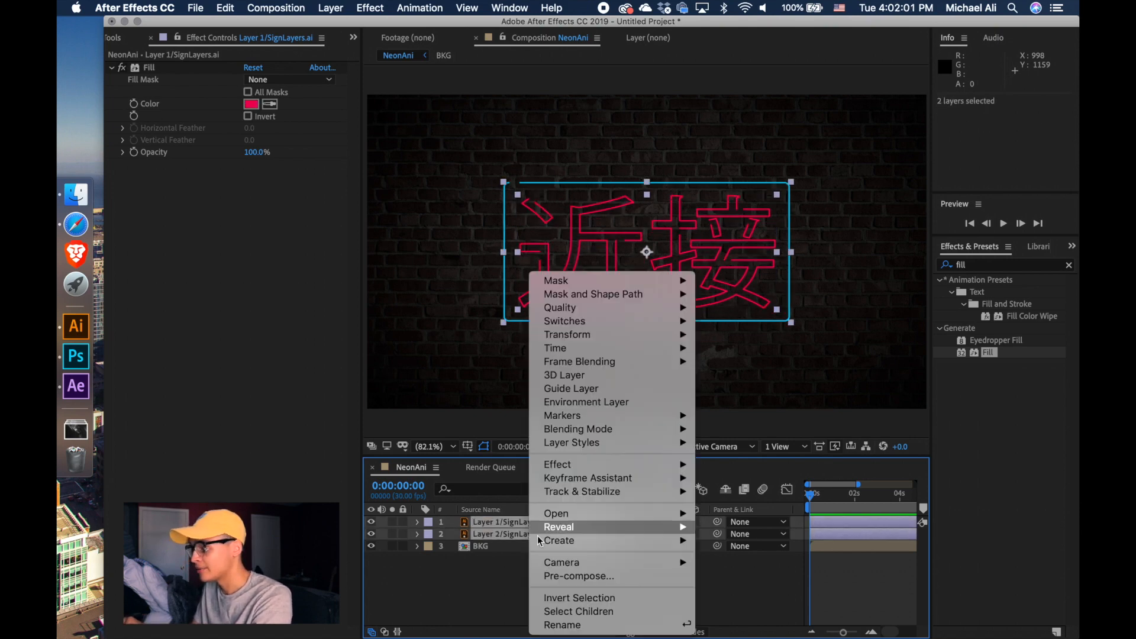
click(584, 579)
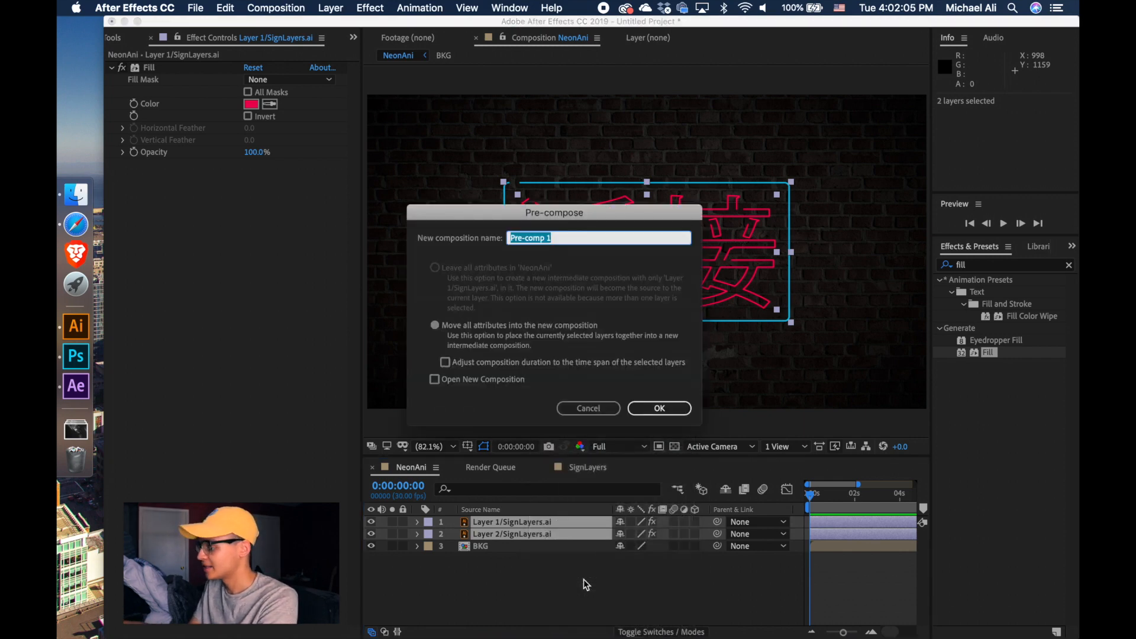
text(Sign)
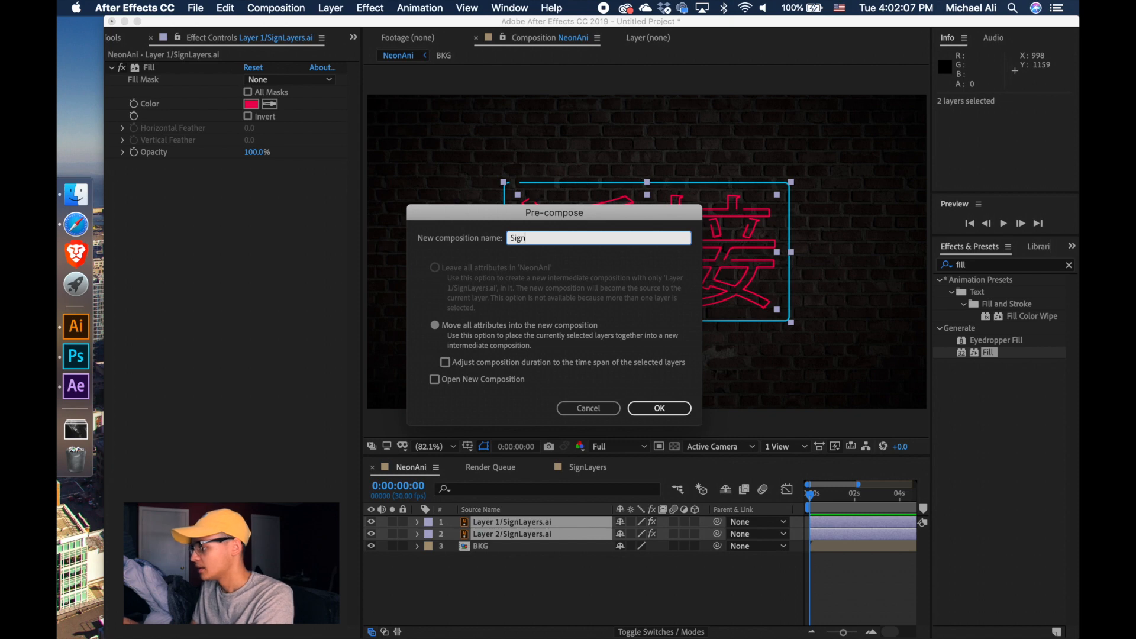
click(661, 412)
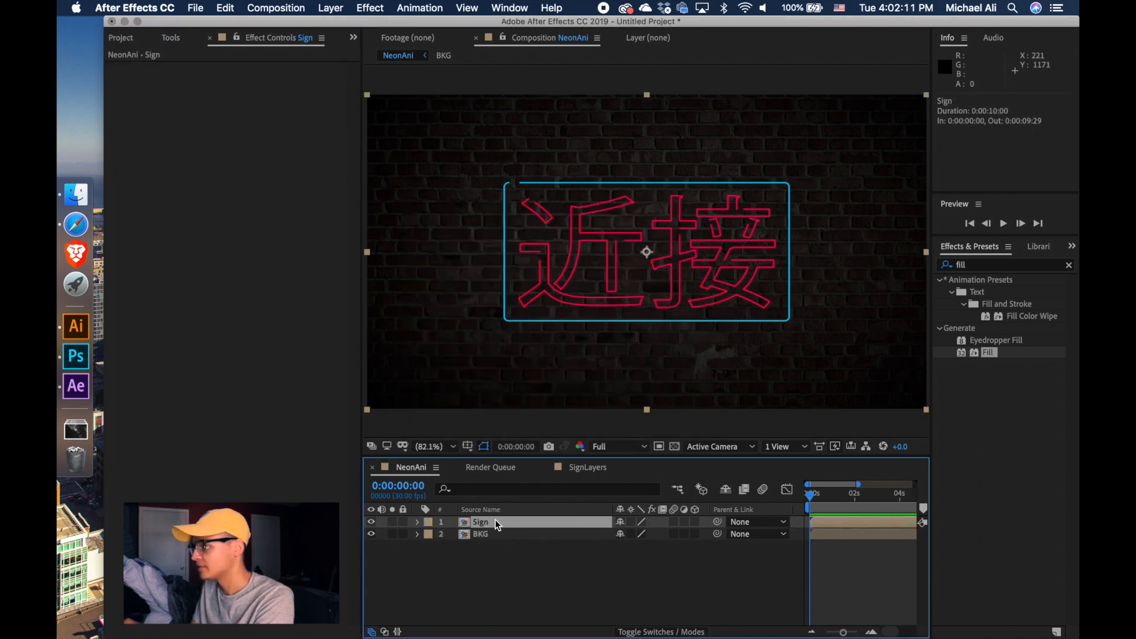
- Duplicate the Sign layer and rename the lower copy Sign Off
click(226, 9)
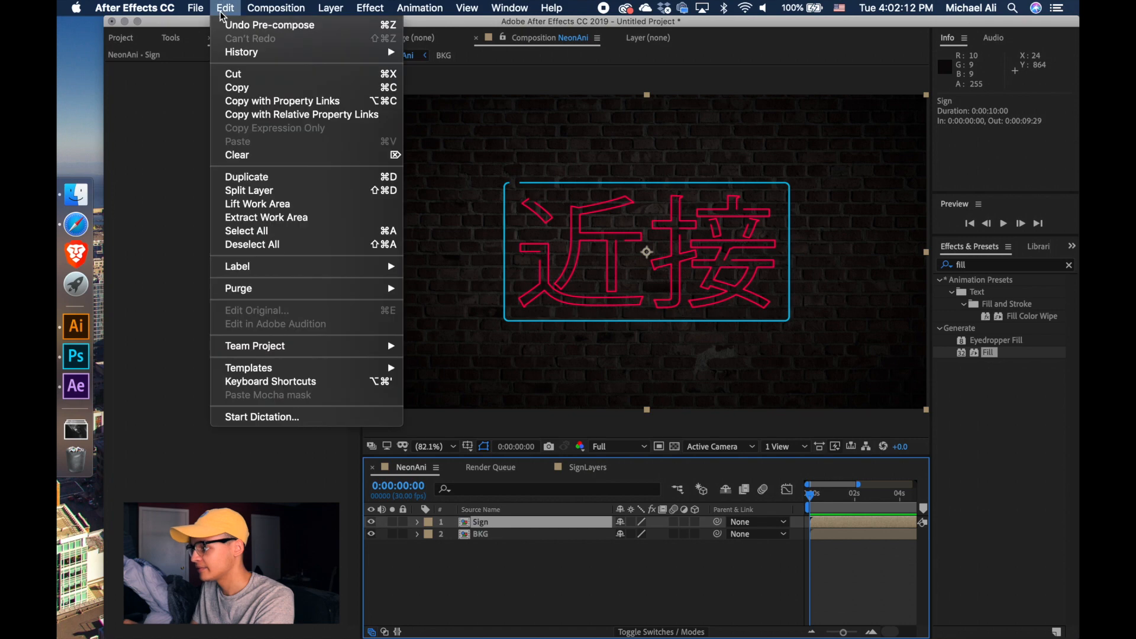
click(273, 176)
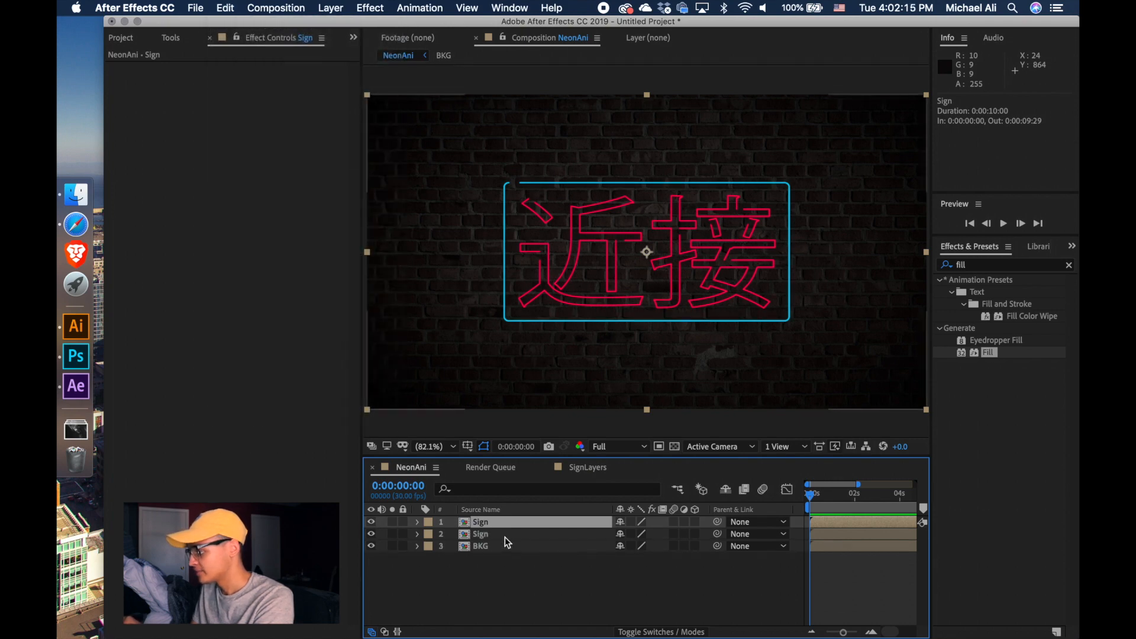
click(503, 536)
right_click(502, 536)
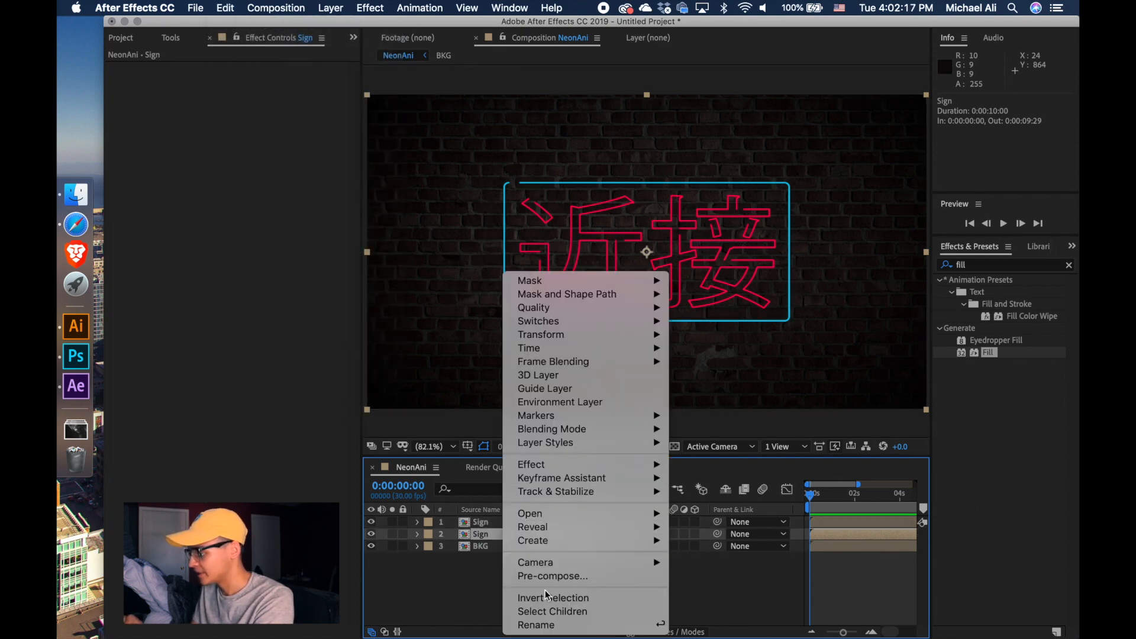
click(555, 625)
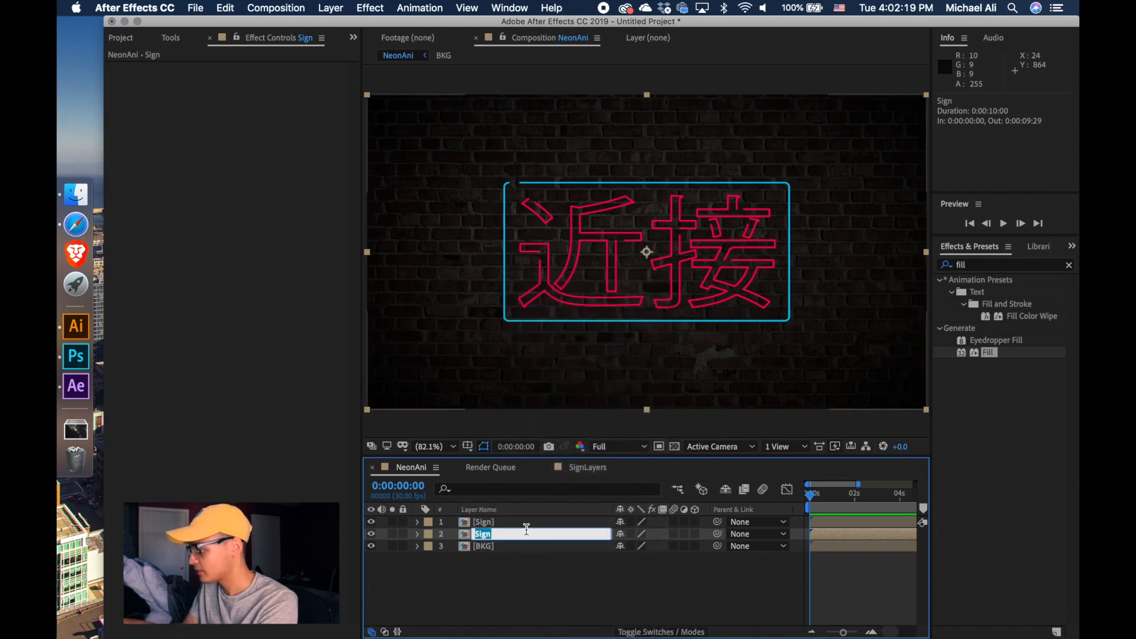
click(526, 531)
text(Off)
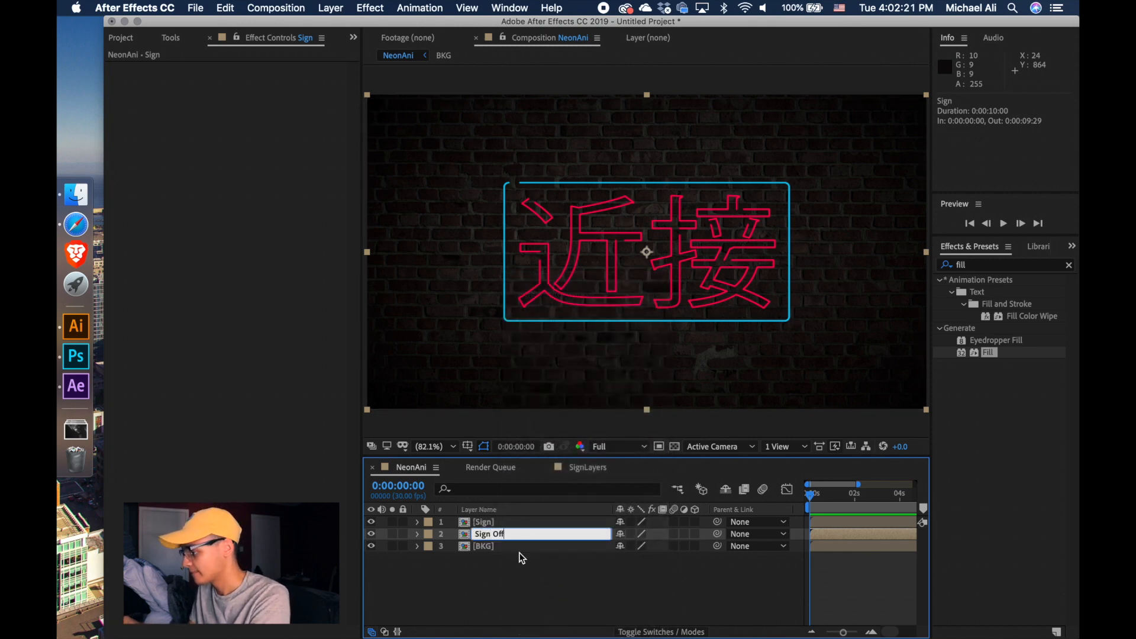
key(Return)
double_click(520, 523)
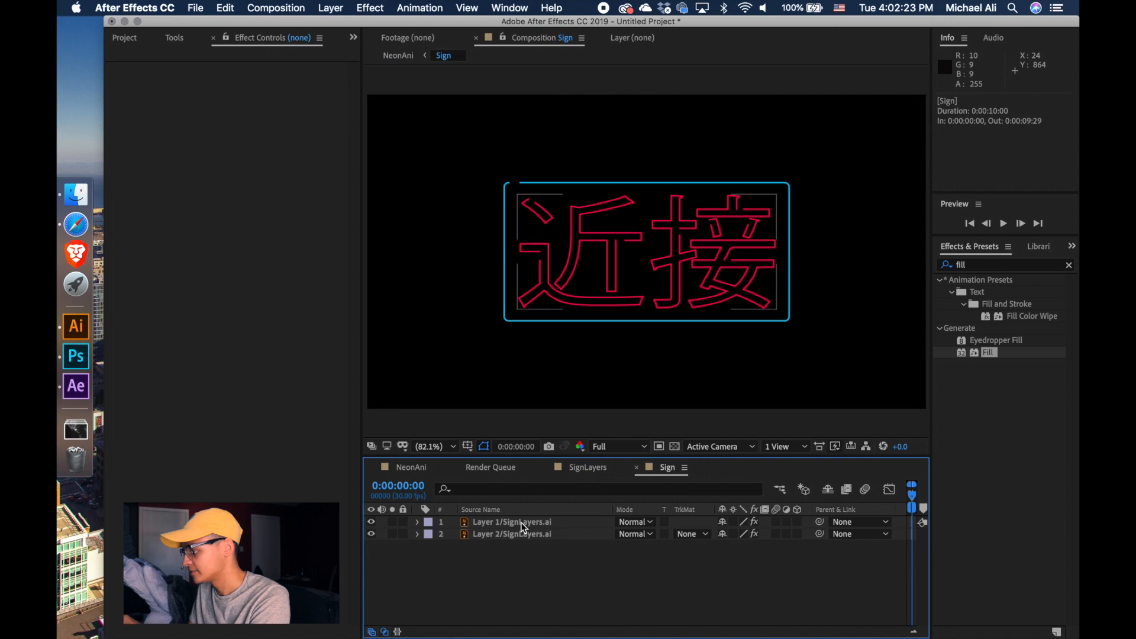
click(637, 468)
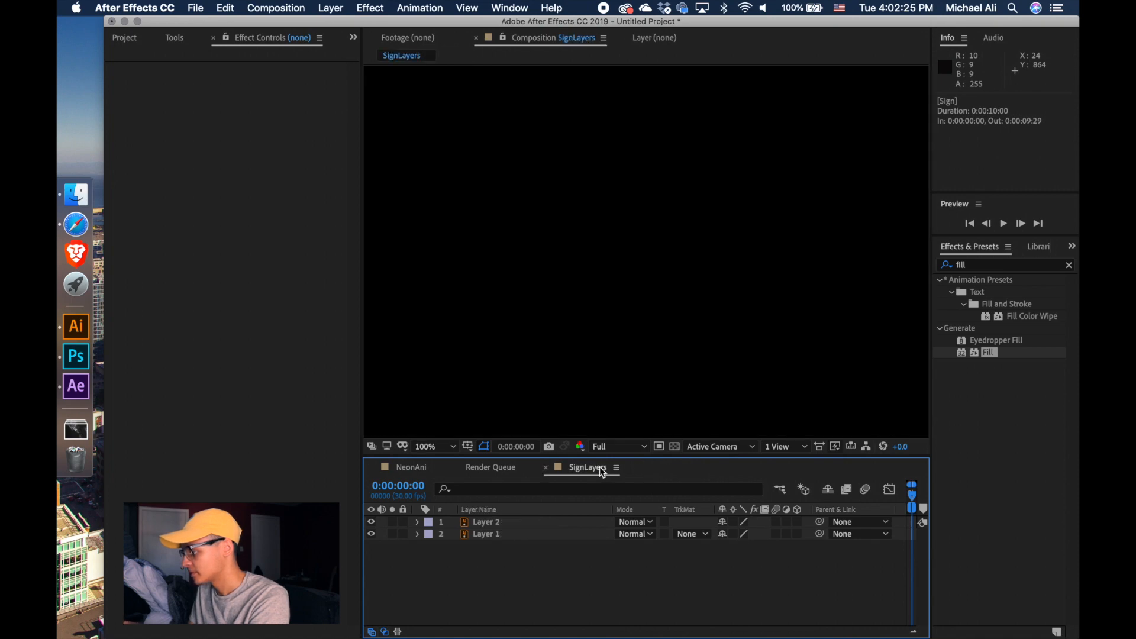
click(420, 467)
- Rename the upper Sign layer in the NeonAni composition as Sign On
right_click(494, 524)
mouse_move(507, 531)
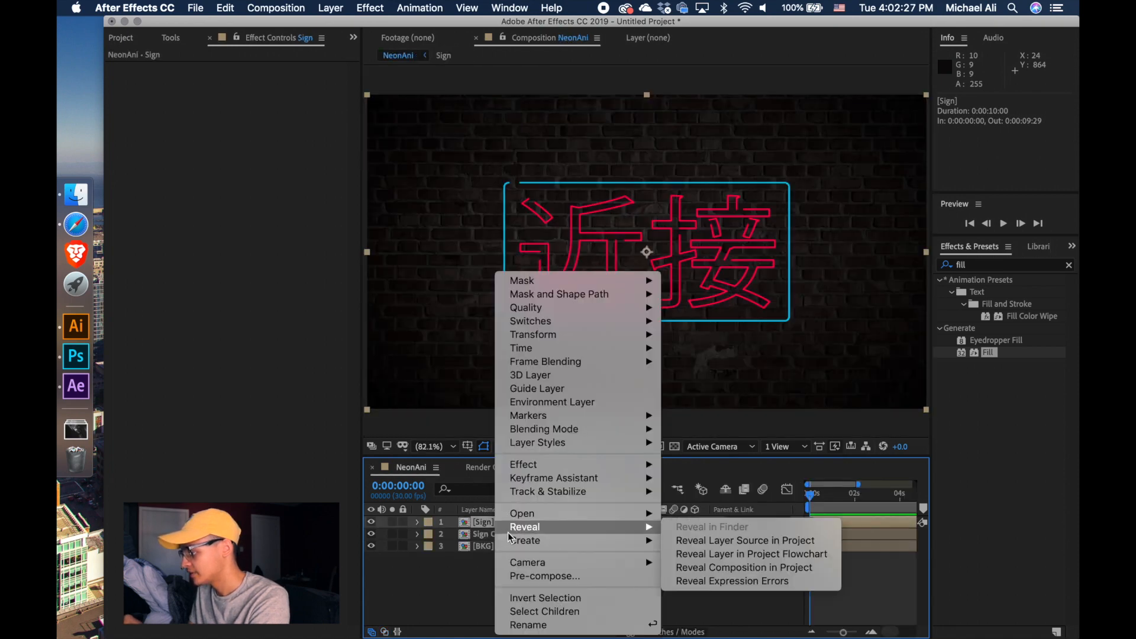
click(528, 625)
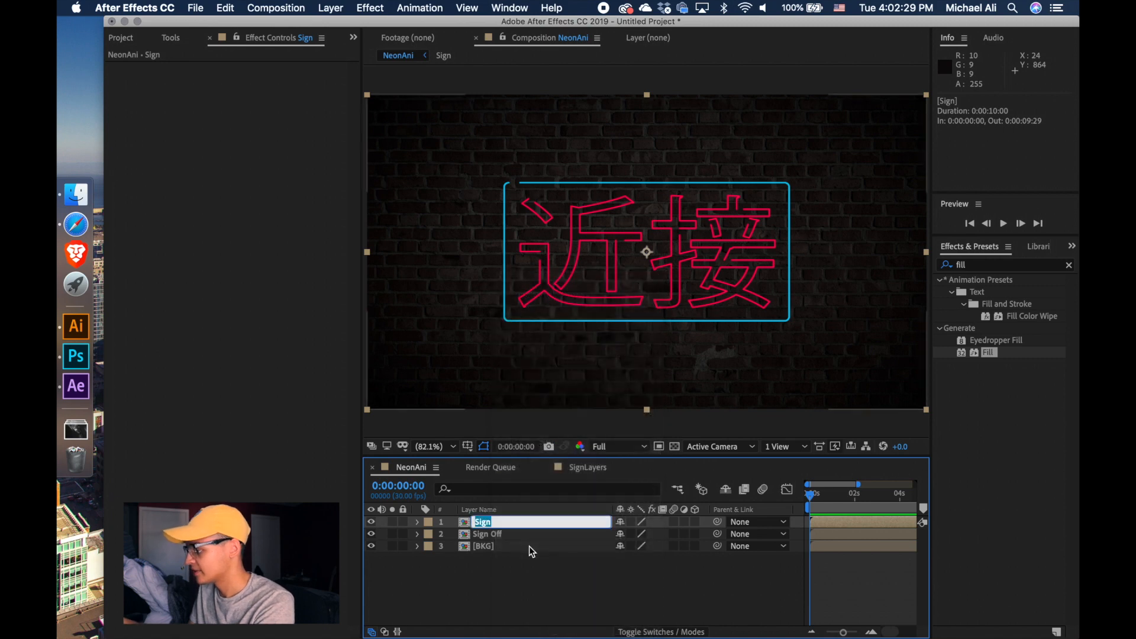
click(537, 522)
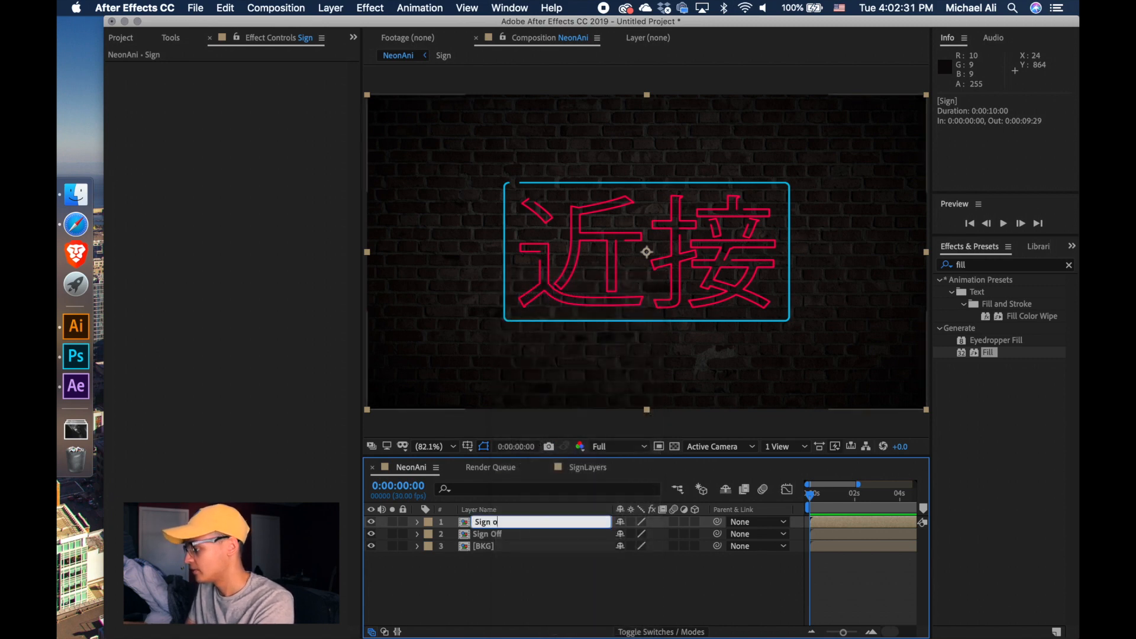
text(ON)
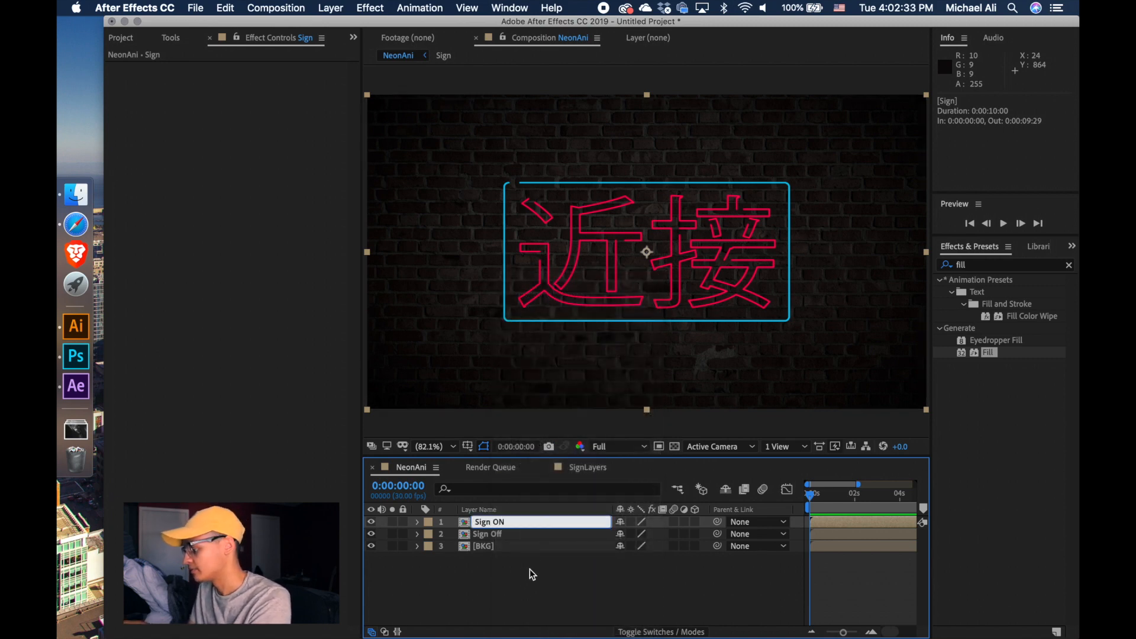
key(BackSpace)
text(n)
key(Return)
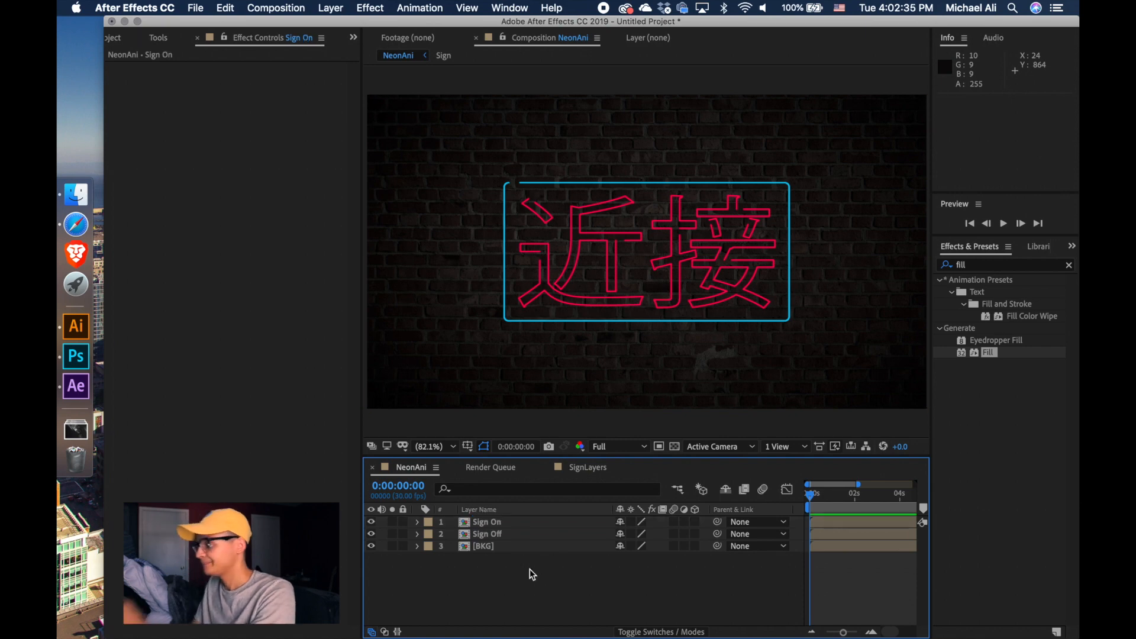
- Hide the Sign On layer and apply a Fill effect in dark grey 484848 to the Sign Off layer
click(542, 534)
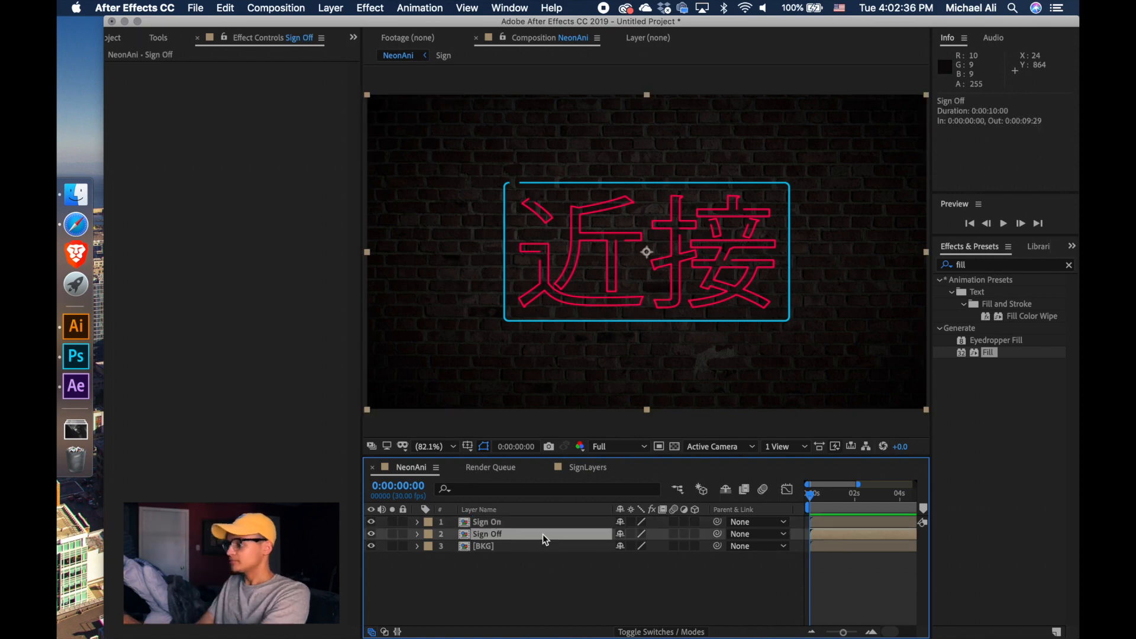
click(371, 521)
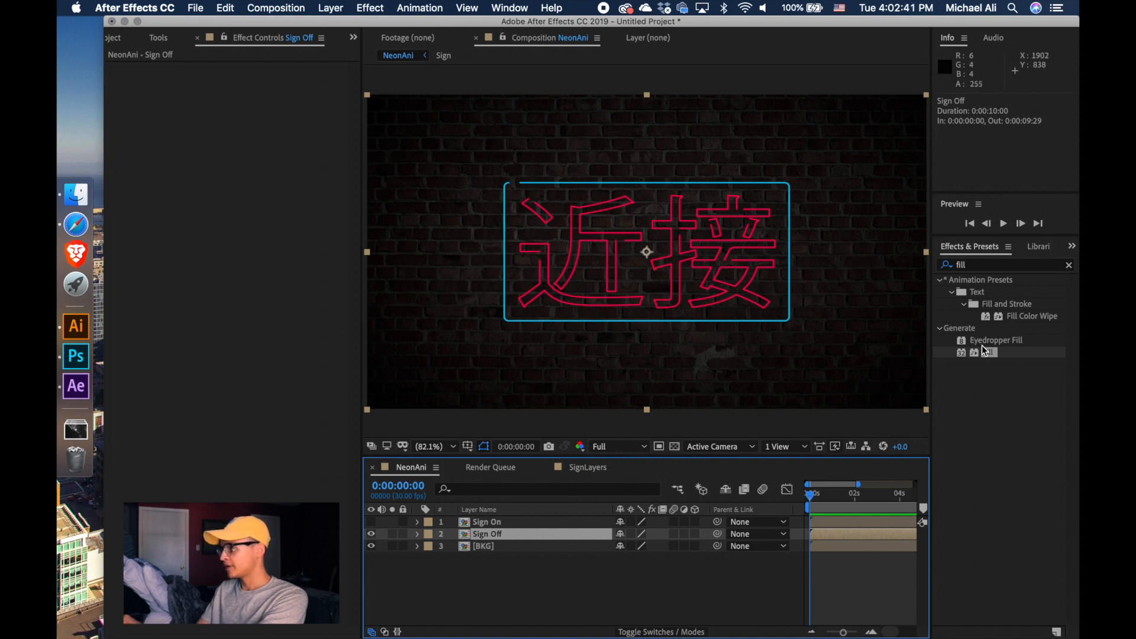
drag(986, 349, 532, 532)
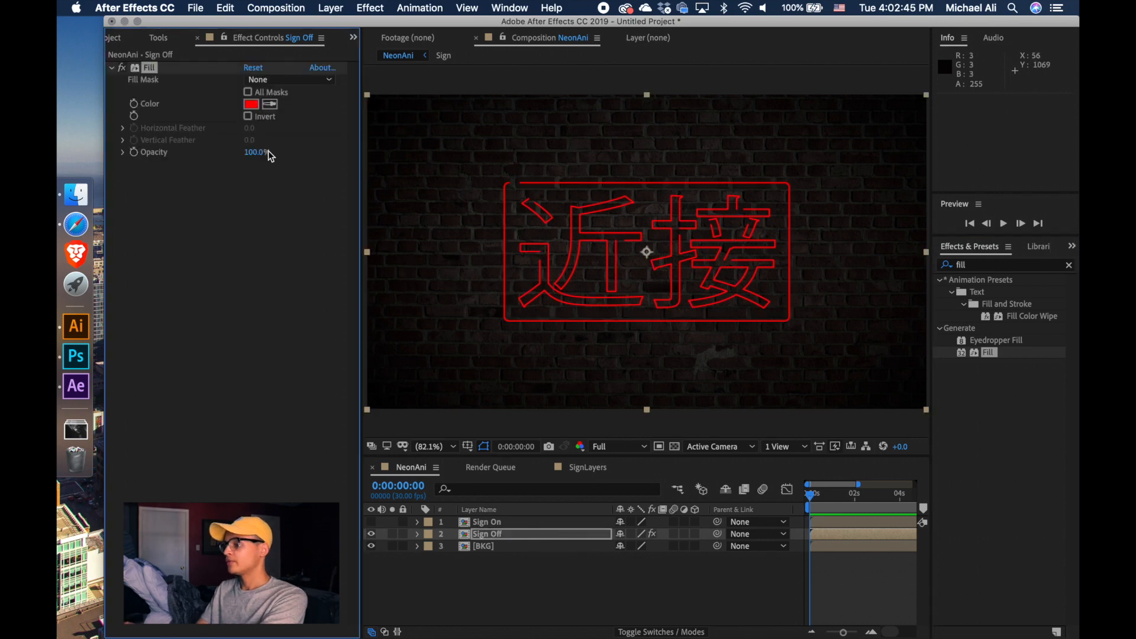
mouse_move(176, 425)
mouse_down()
mouse_move(171, 407)
mouse_move(154, 407)
mouse_move(145, 437)
mouse_up()
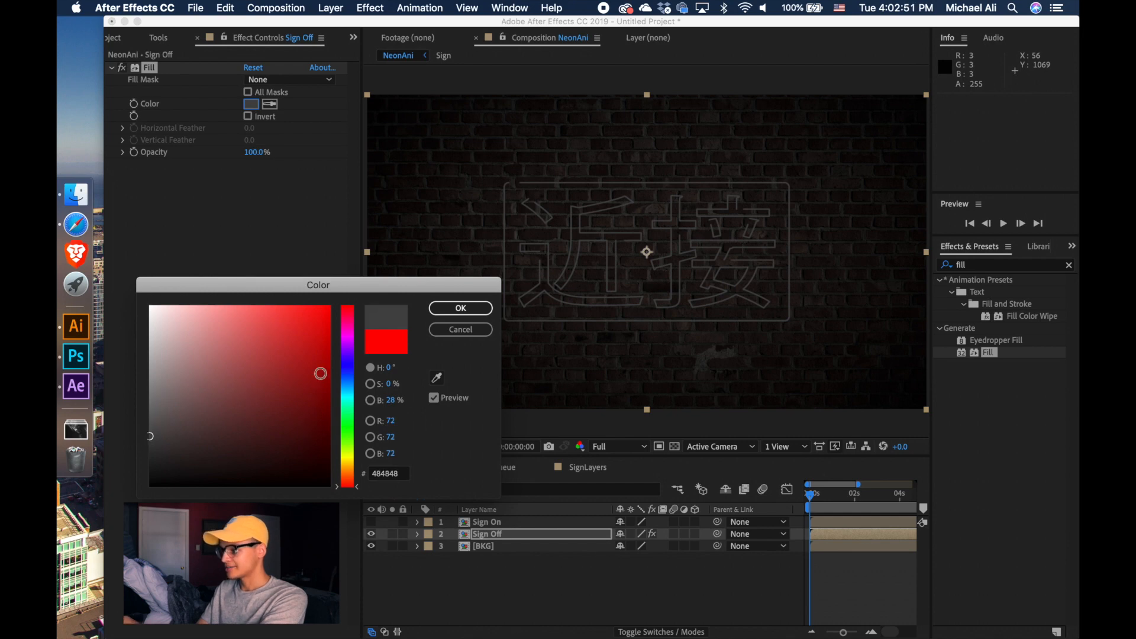
click(450, 310)
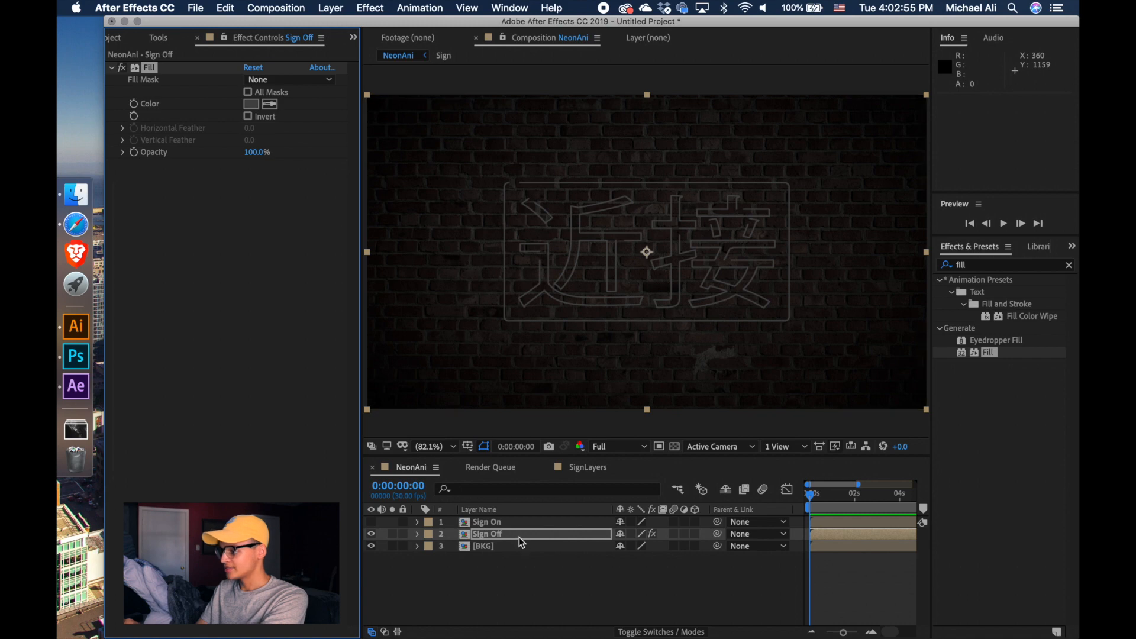
- Add a Bevel and Emboss layer style to the Sign Off layer
right_click(499, 533)
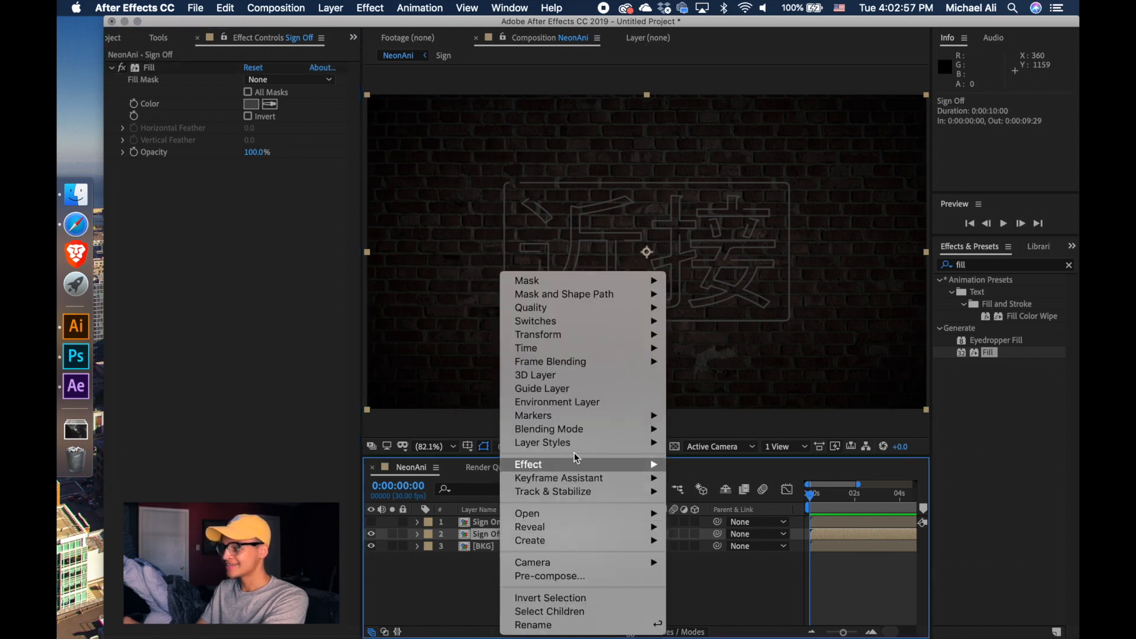
mouse_move(586, 441)
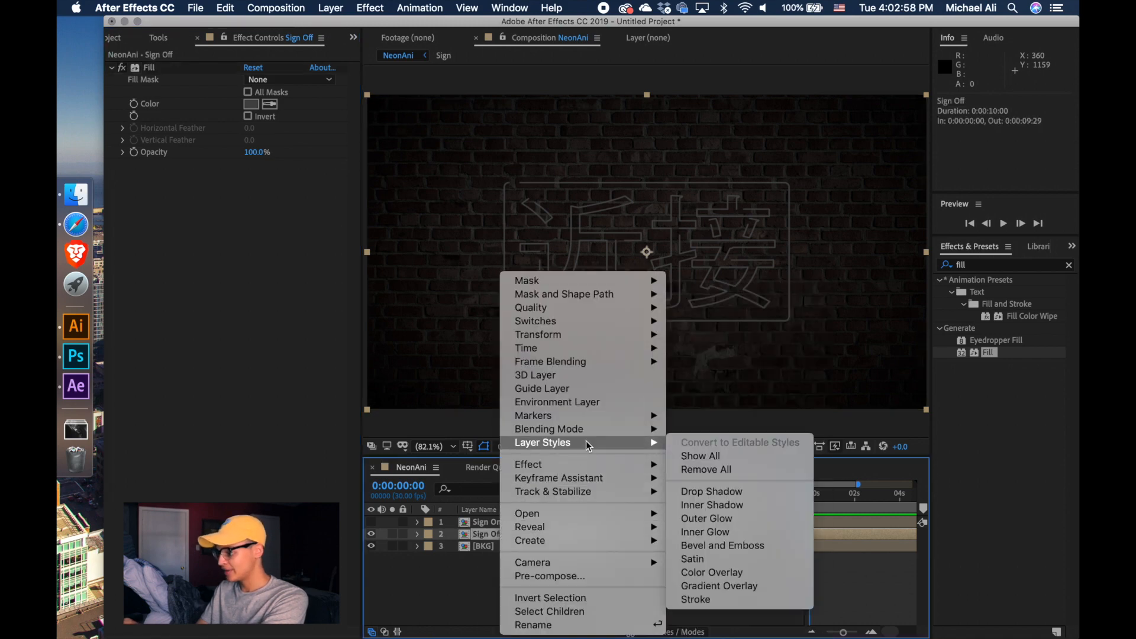
click(737, 550)
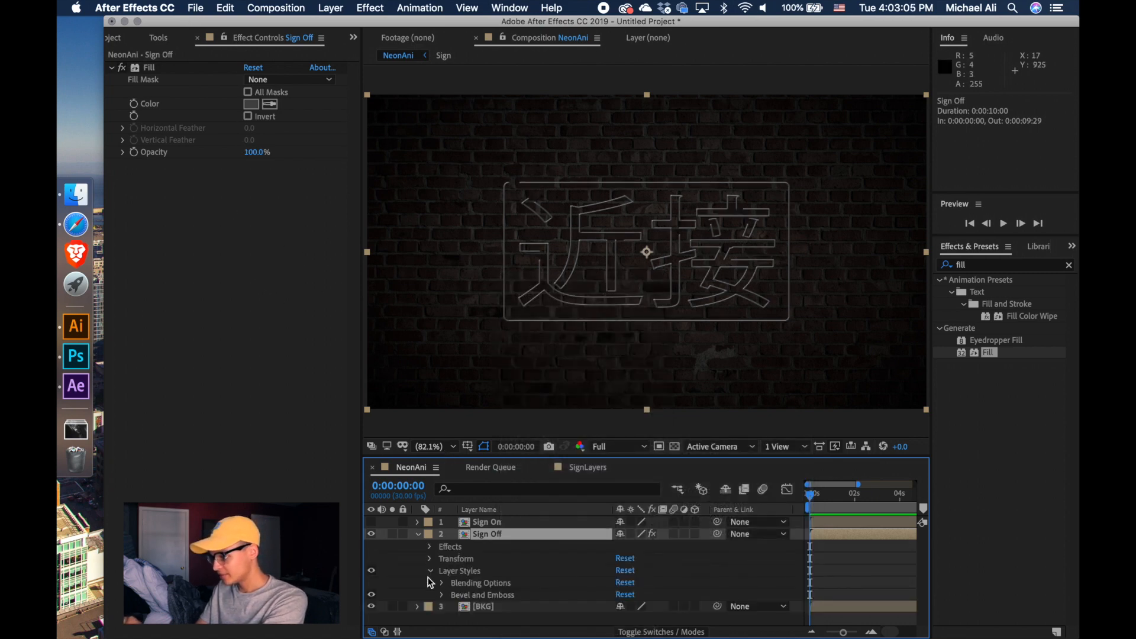
- Set the Sign Off layer's Bevel and Emboss highlight opacity to 31% and shadow opacity to 99%
click(443, 595)
scroll(445, 597, down, 3)
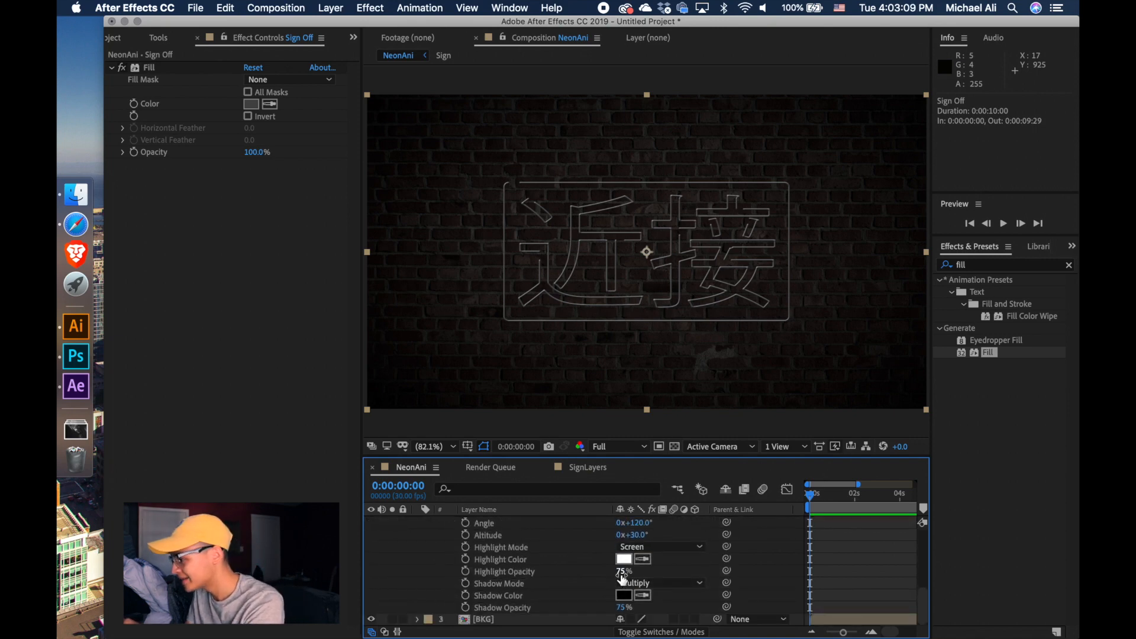
drag(621, 572, 726, 617)
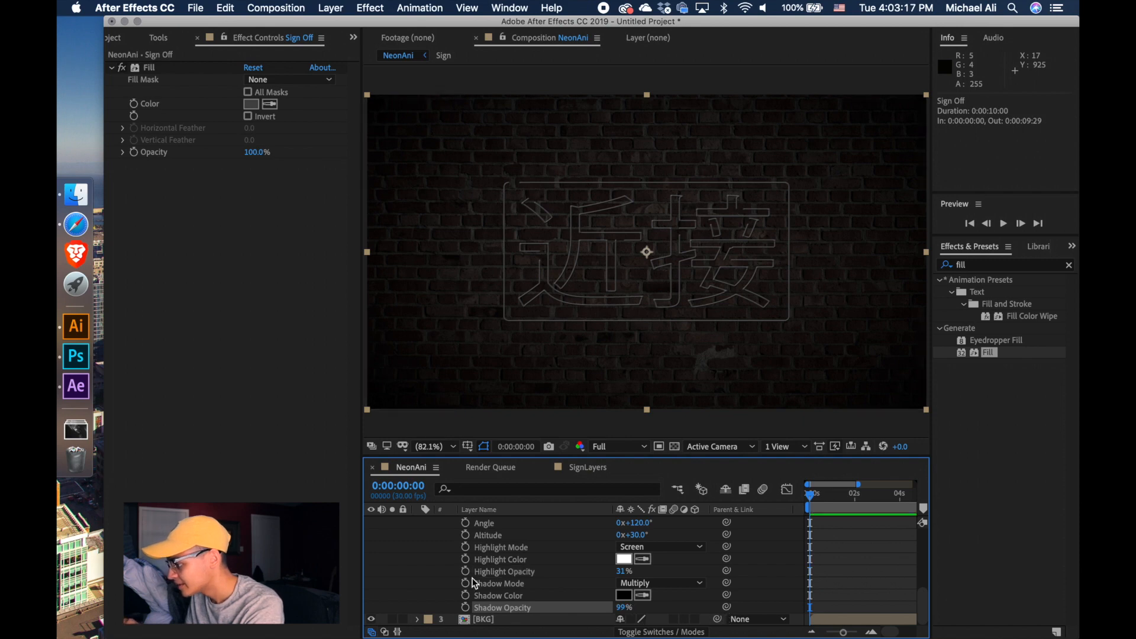
scroll(475, 584, up, 6)
click(442, 595)
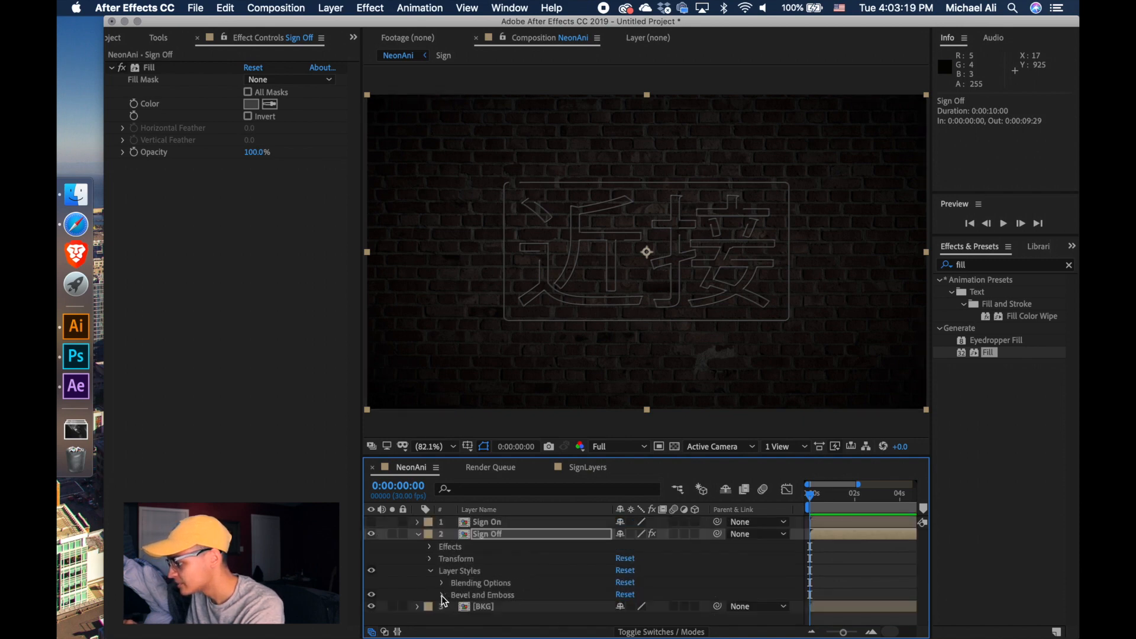
- Add a Drop Shadow layer style to the Sign Off layer
click(430, 570)
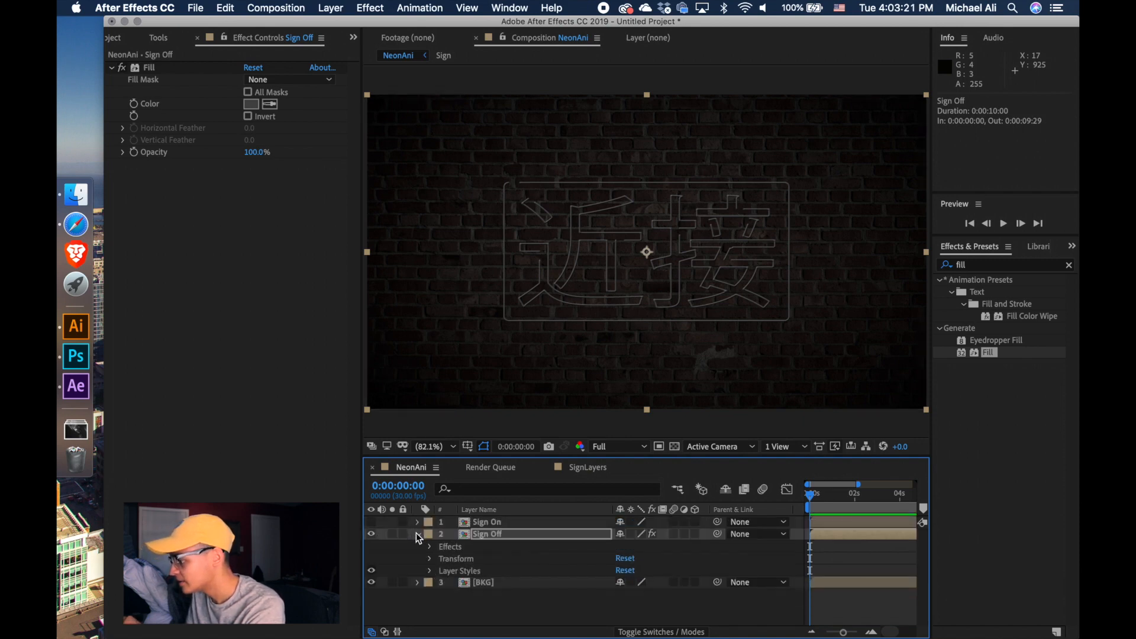
right_click(492, 532)
mouse_move(595, 449)
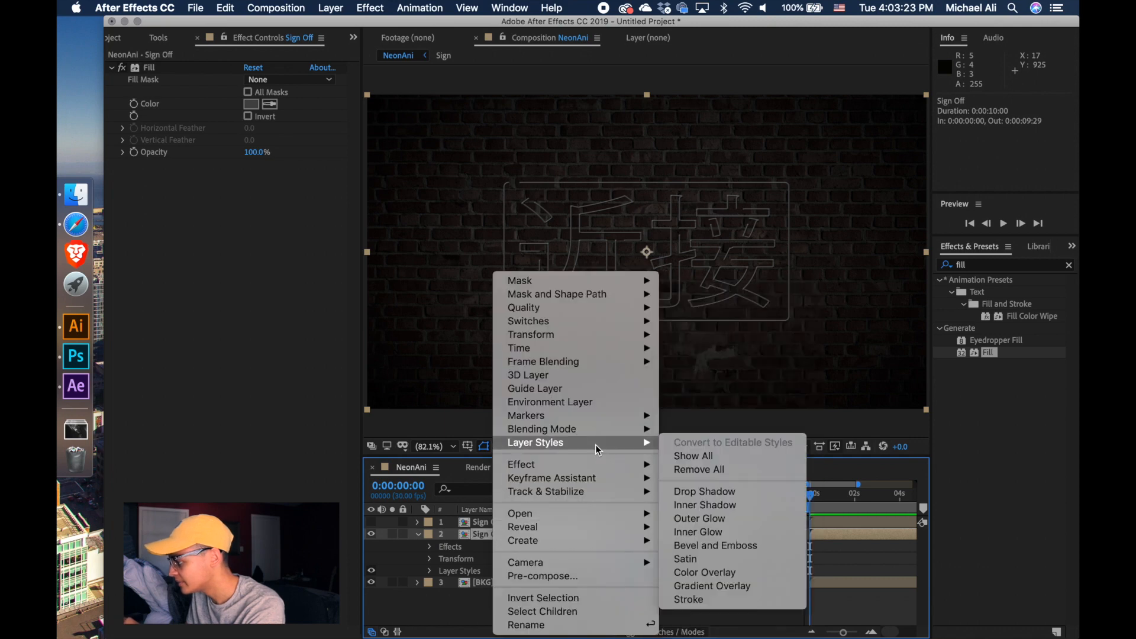
click(703, 494)
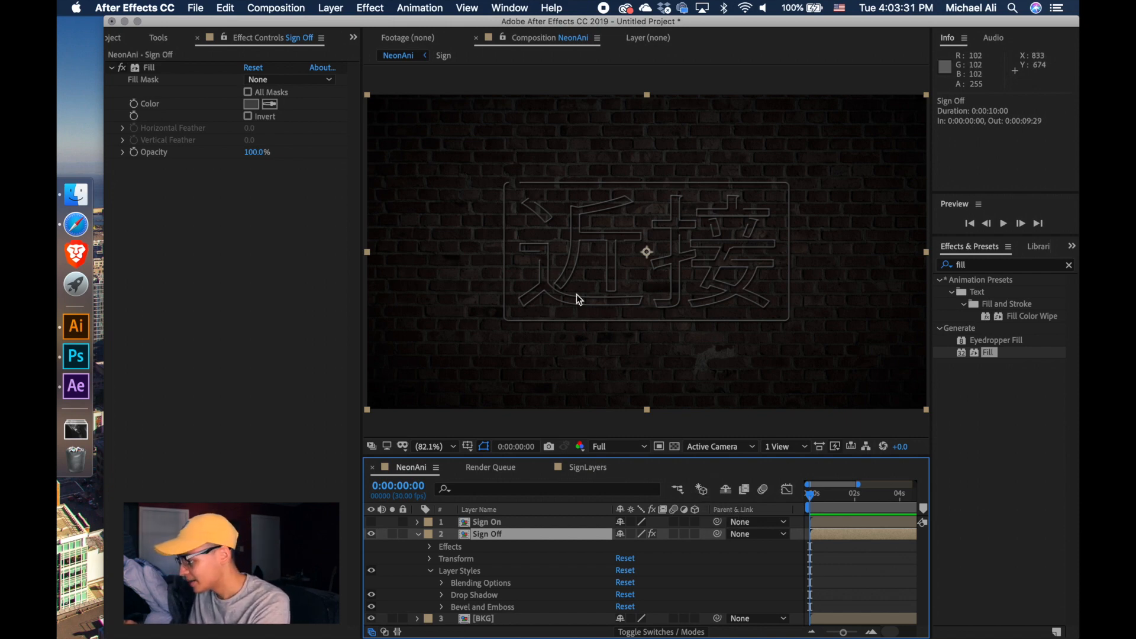
click(420, 534)
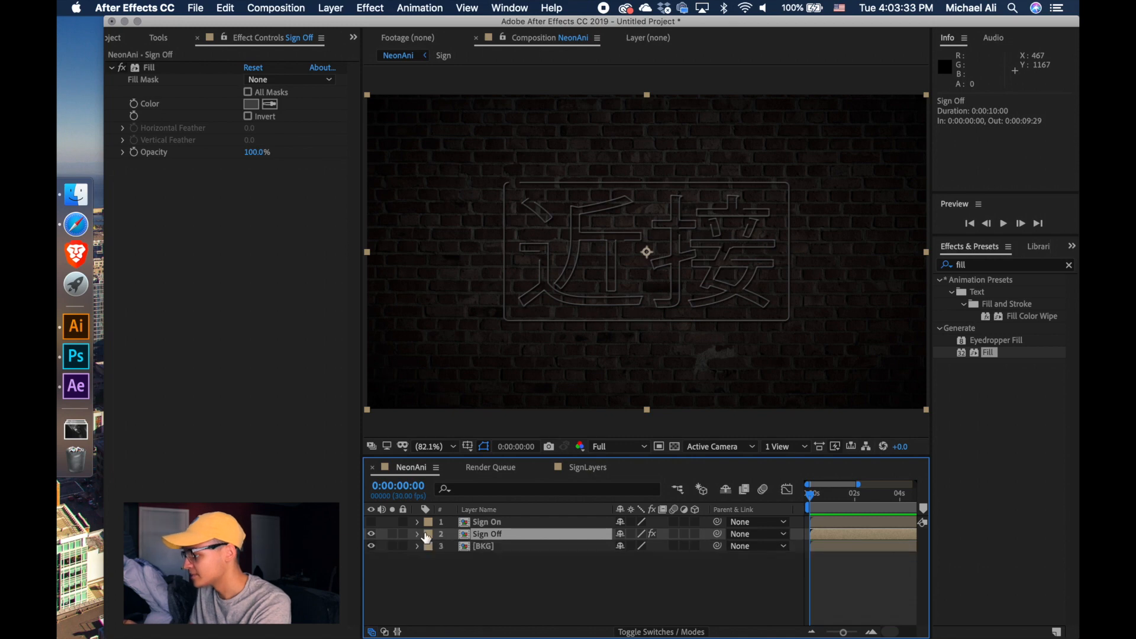
- Hide the Sign Off layer, show the Sign On layer, and duplicate Sign On
click(371, 534)
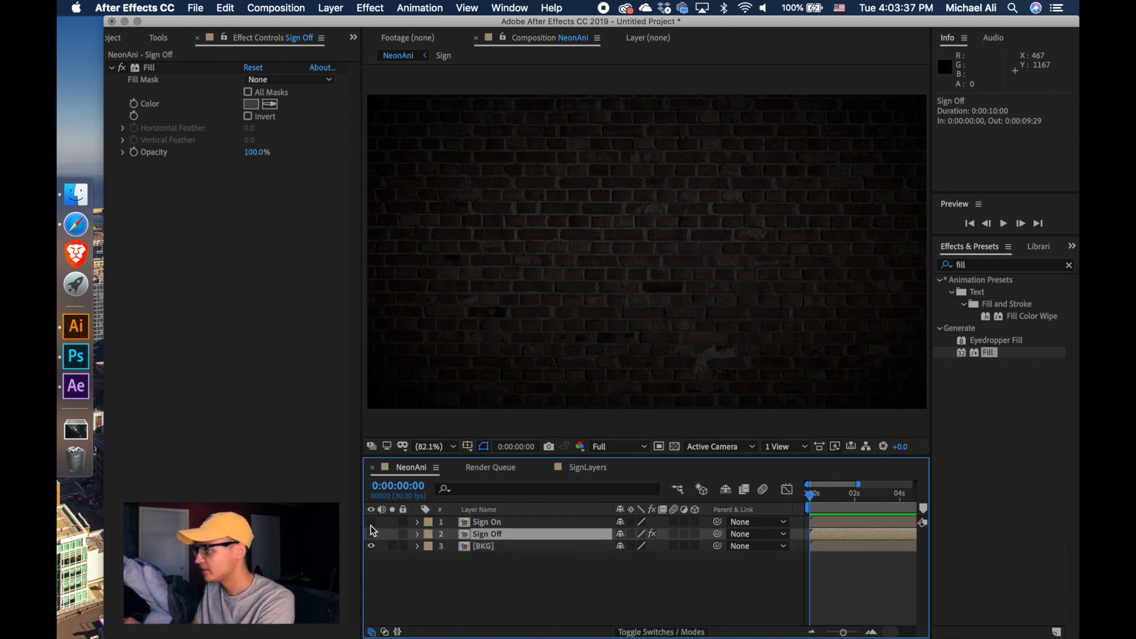
click(370, 525)
click(520, 524)
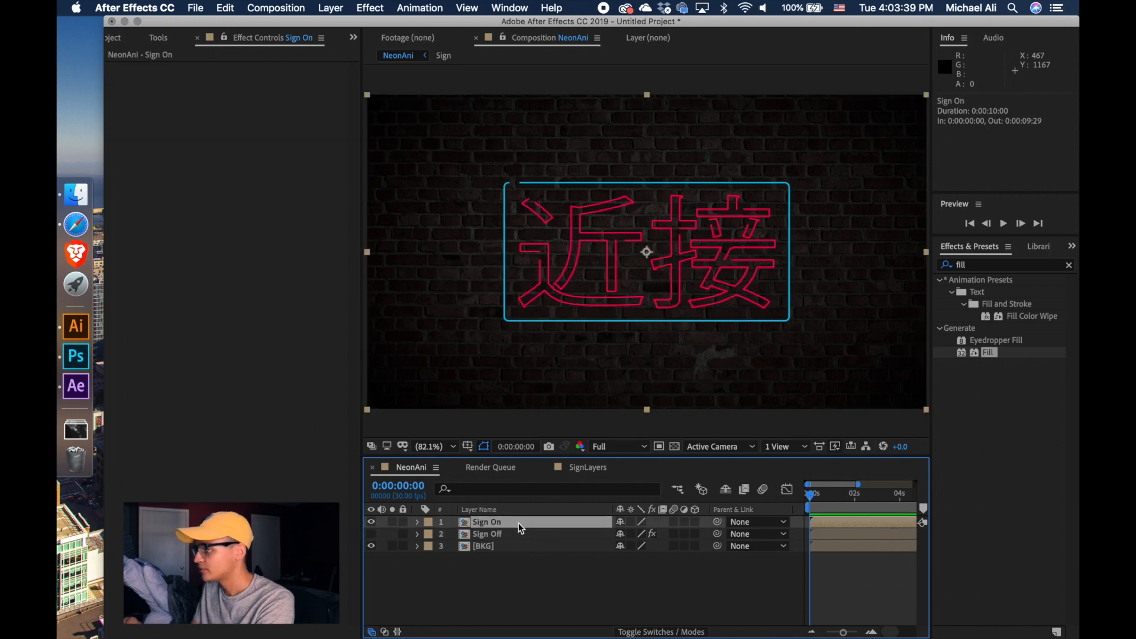
click(267, 6)
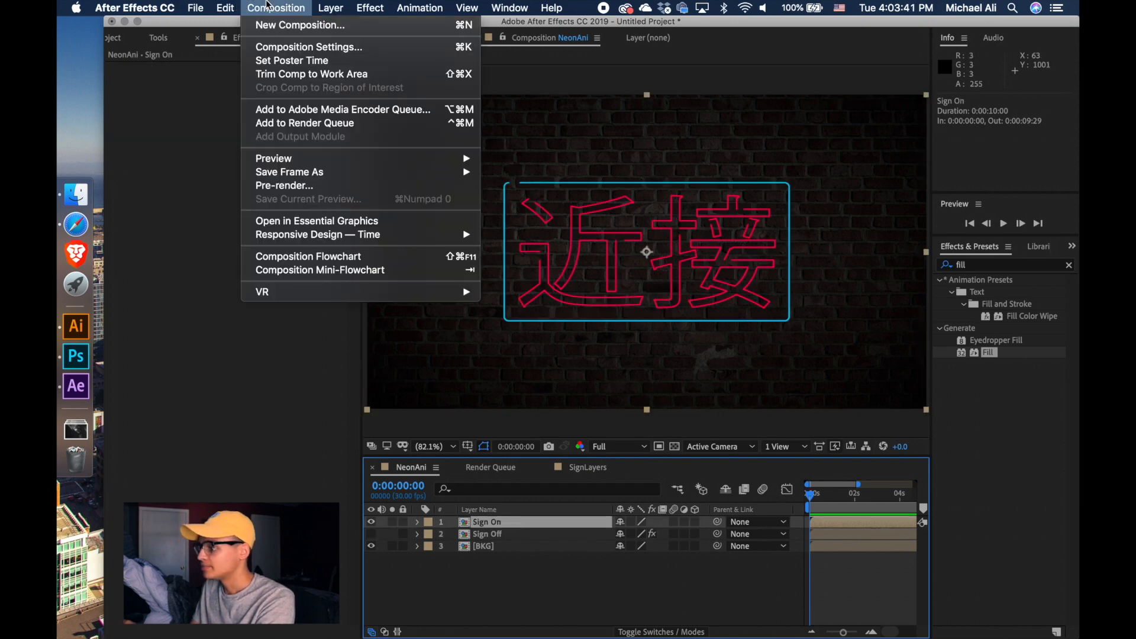
mouse_move(235, 7)
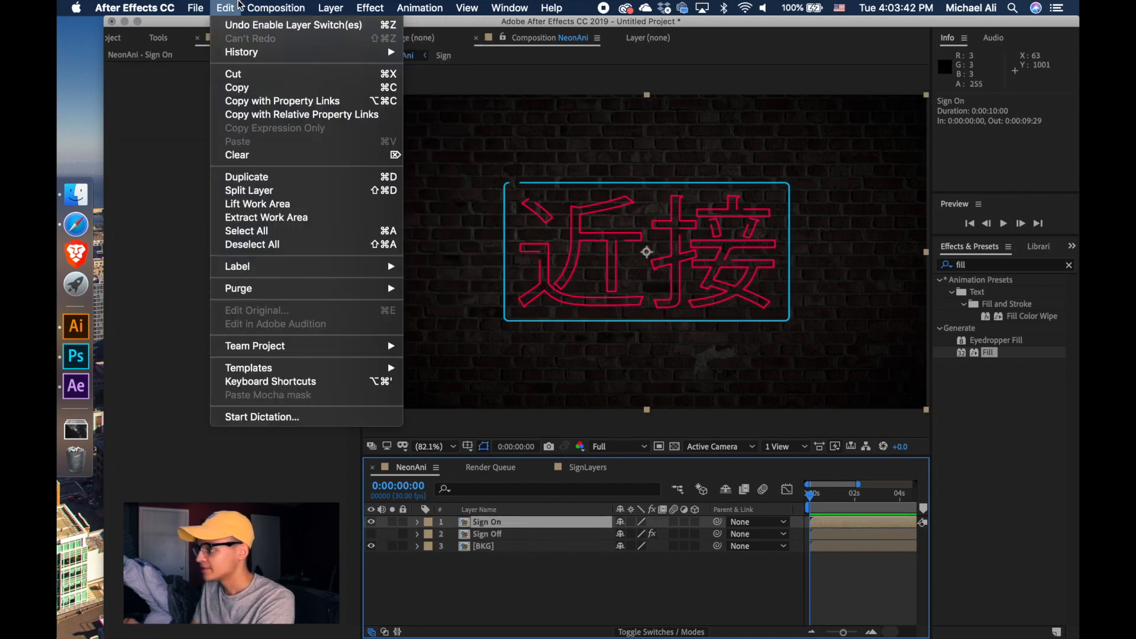
click(259, 180)
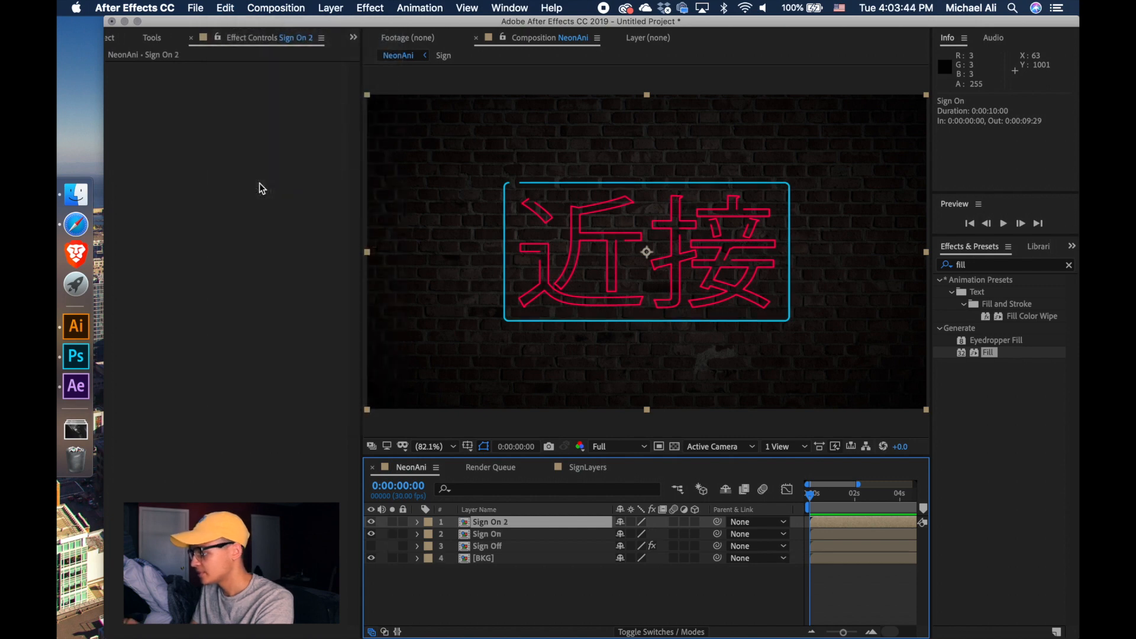
- Apply a Gaussian Blur effect to the original Sign On layer beneath its duplicate
click(495, 536)
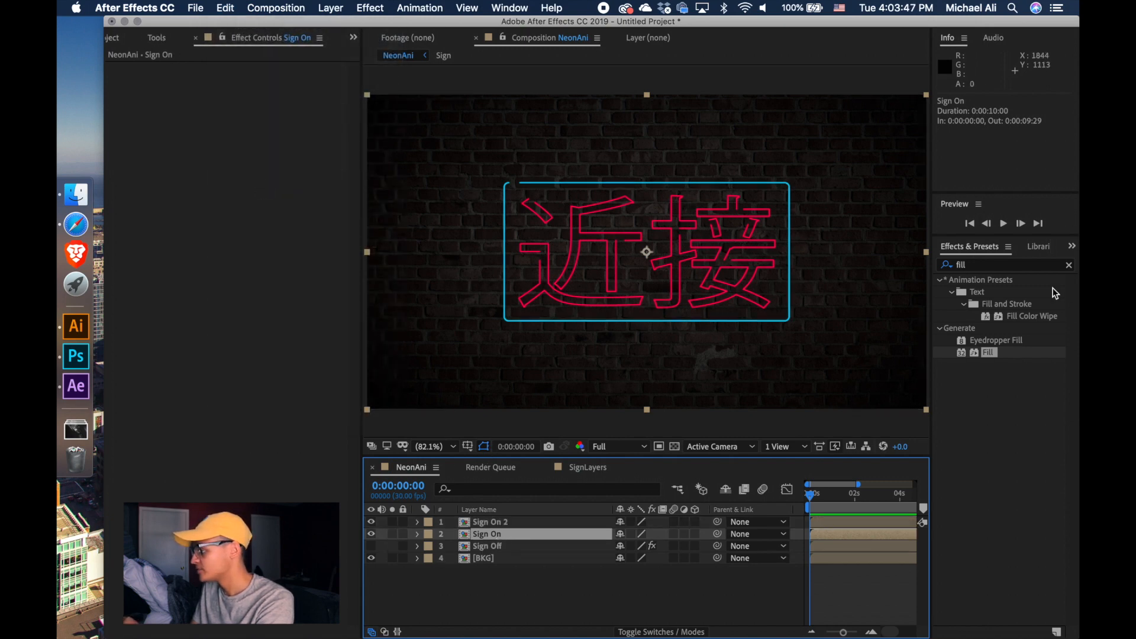
click(1070, 266)
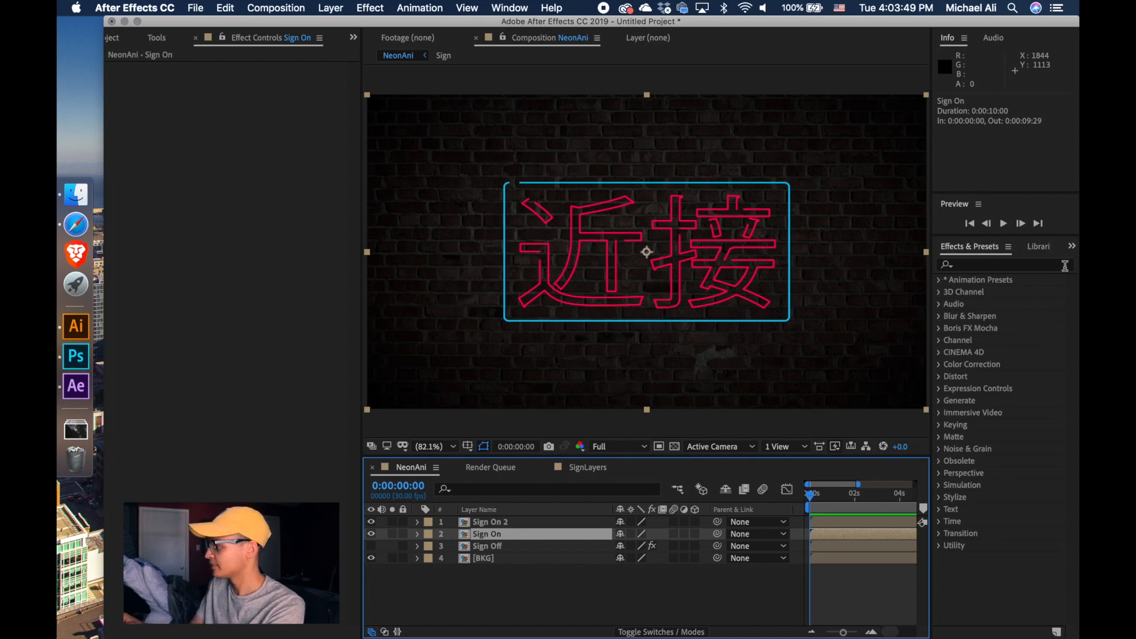
click(1065, 266)
text(blur)
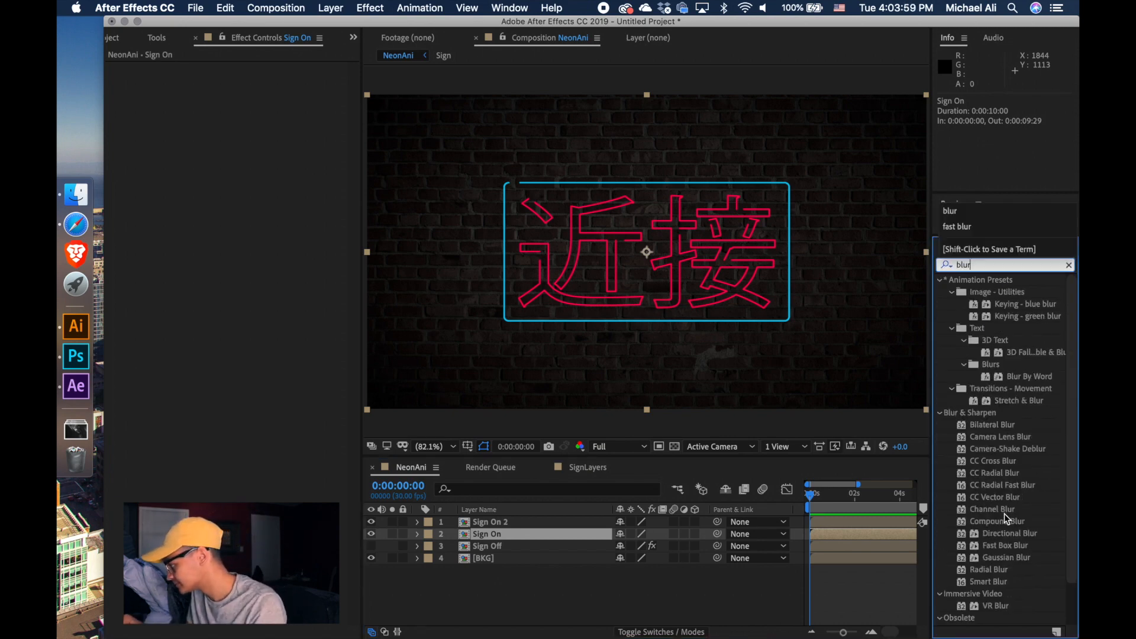
drag(1006, 556, 534, 534)
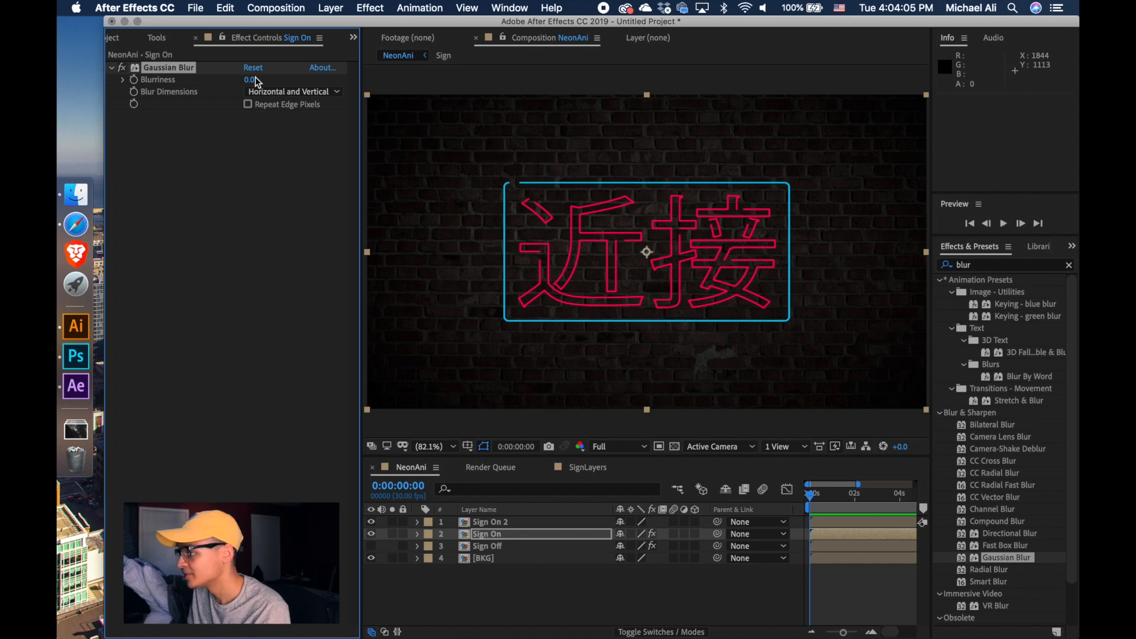
- Raise the Sign On layer's Gaussian Blur blurriness to 103.3
drag(254, 77, 416, 90)
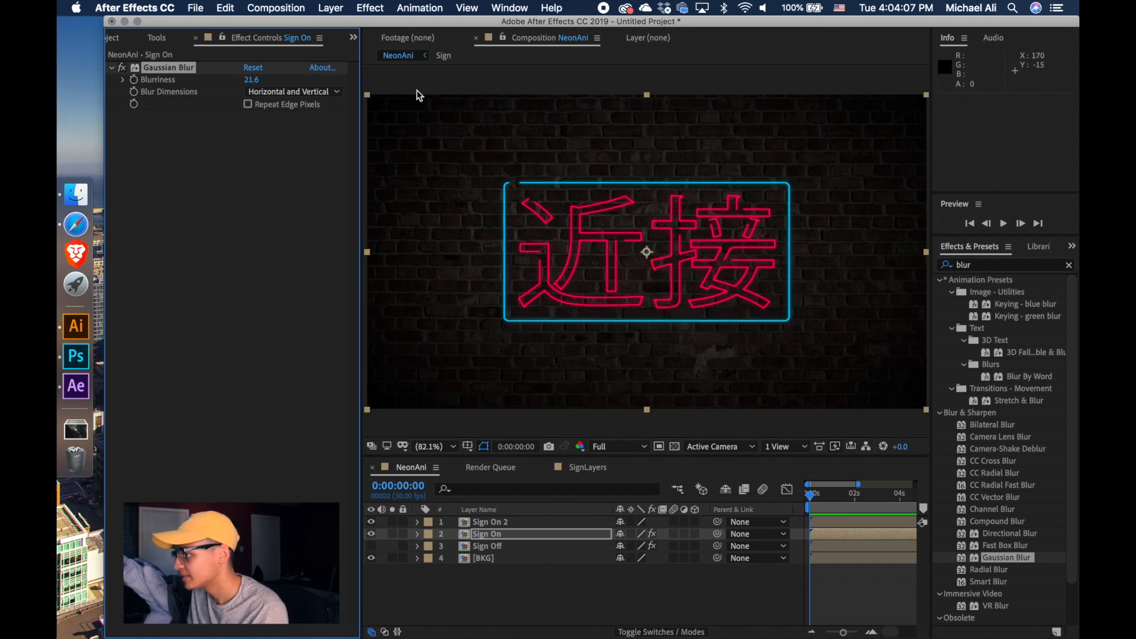
drag(251, 79, 631, 141)
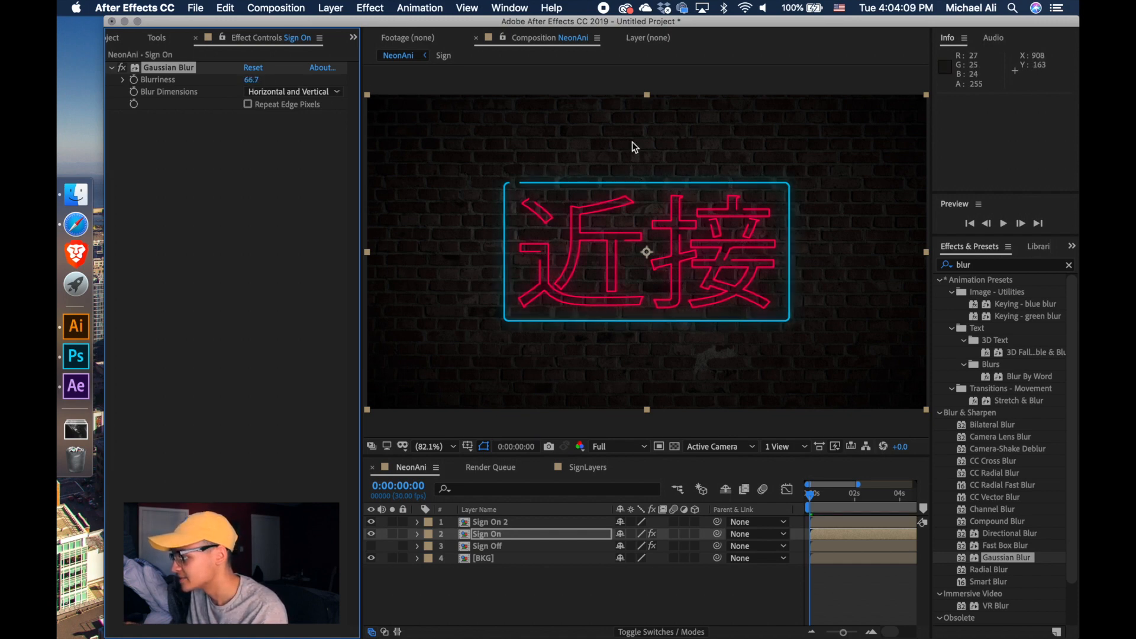
drag(251, 80, 393, 114)
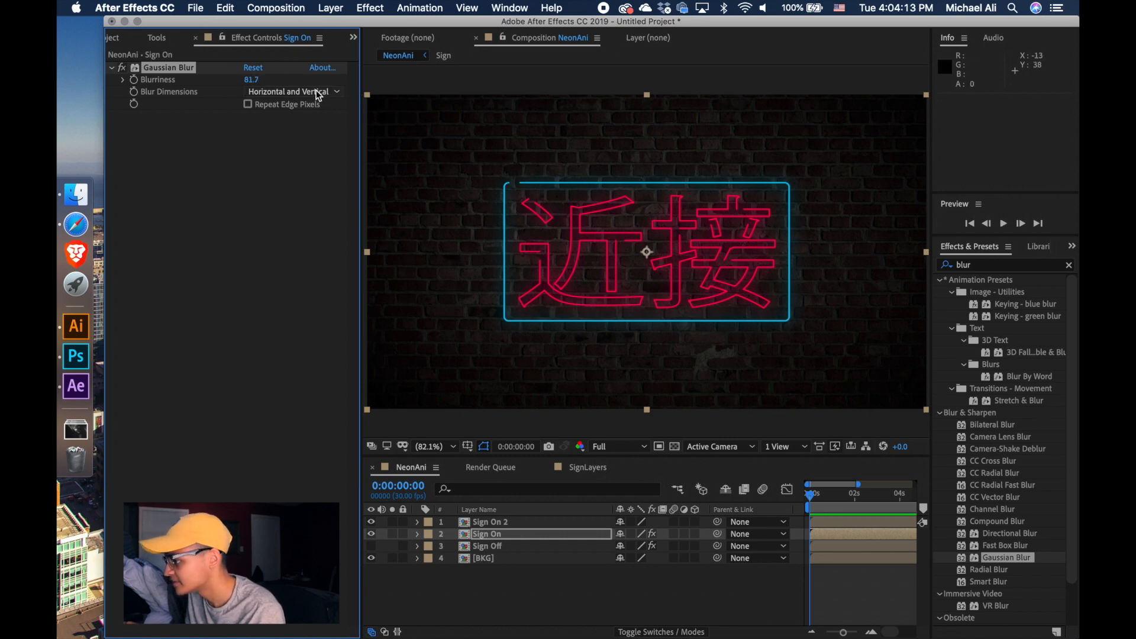
drag(255, 86, 417, 95)
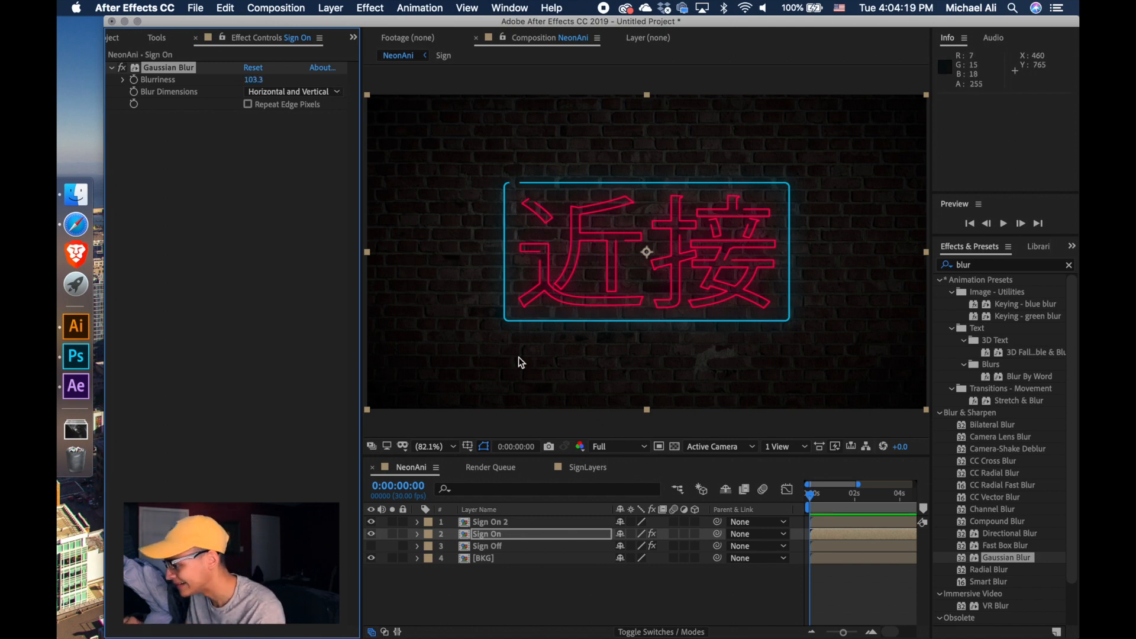
- Apply the Stylize Glow effect to the blurred Sign On layer
click(1069, 265)
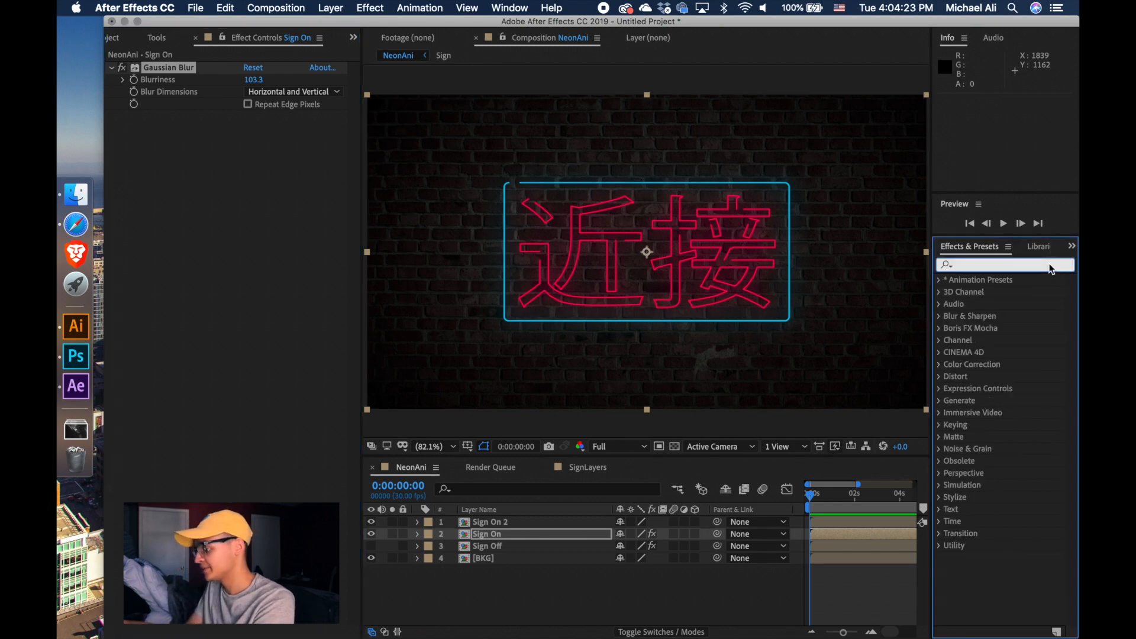
text(glow)
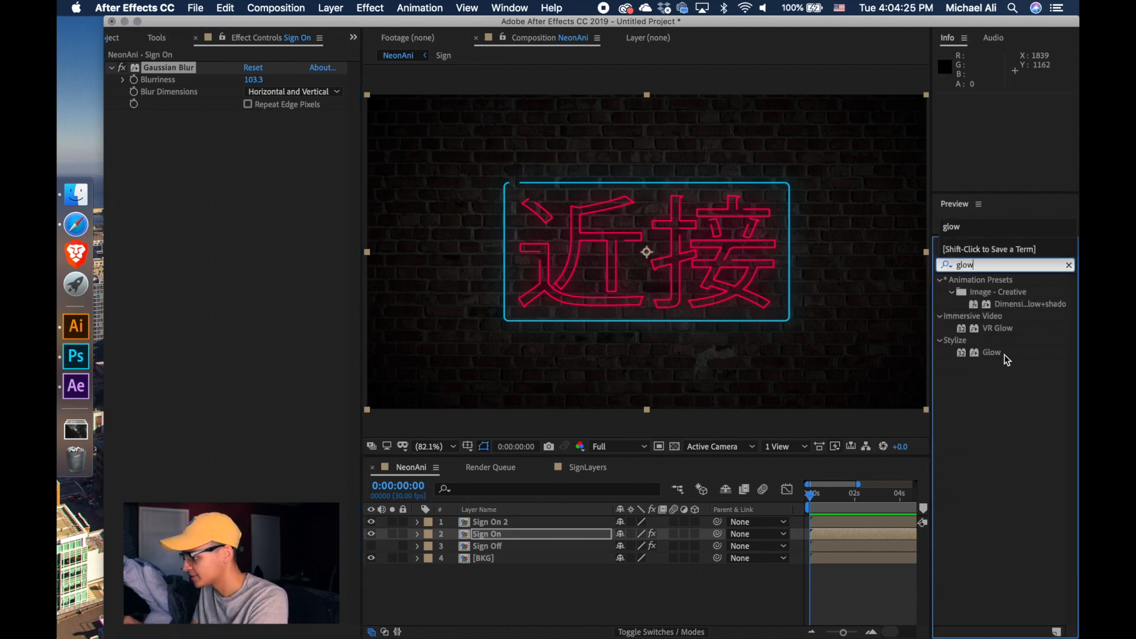
drag(1003, 353, 542, 534)
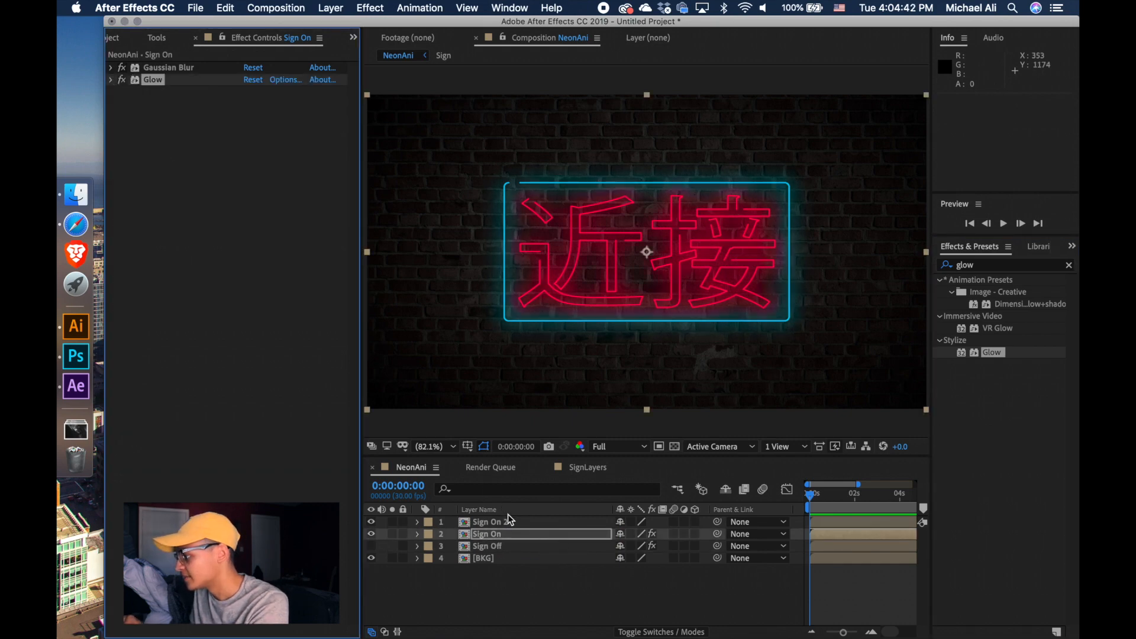
click(508, 519)
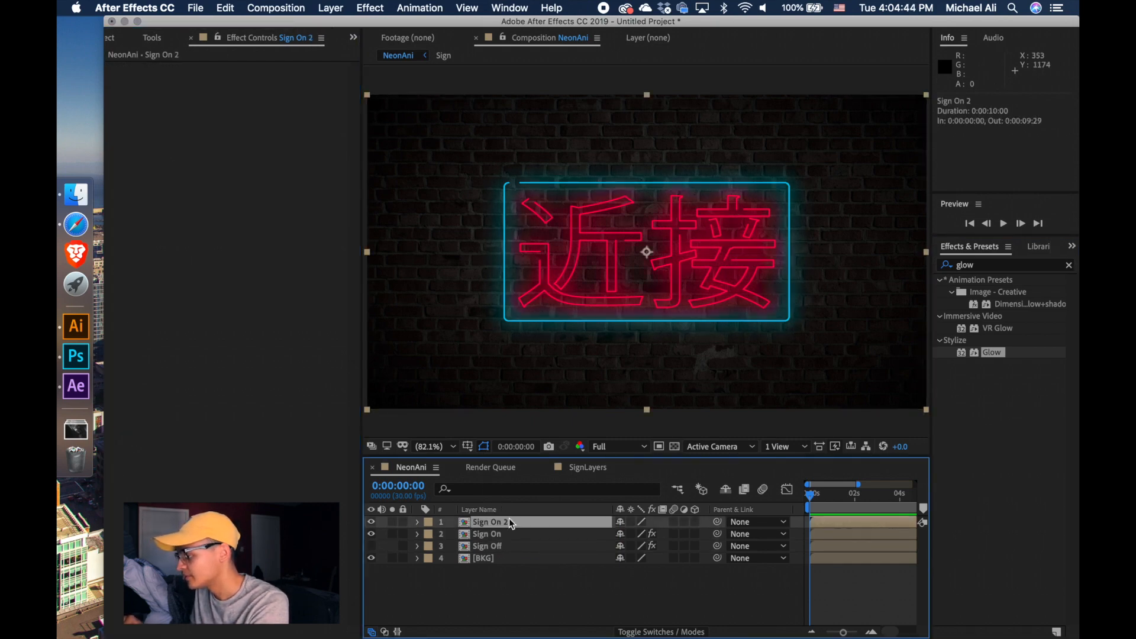
click(1068, 265)
click(1049, 267)
text(in)
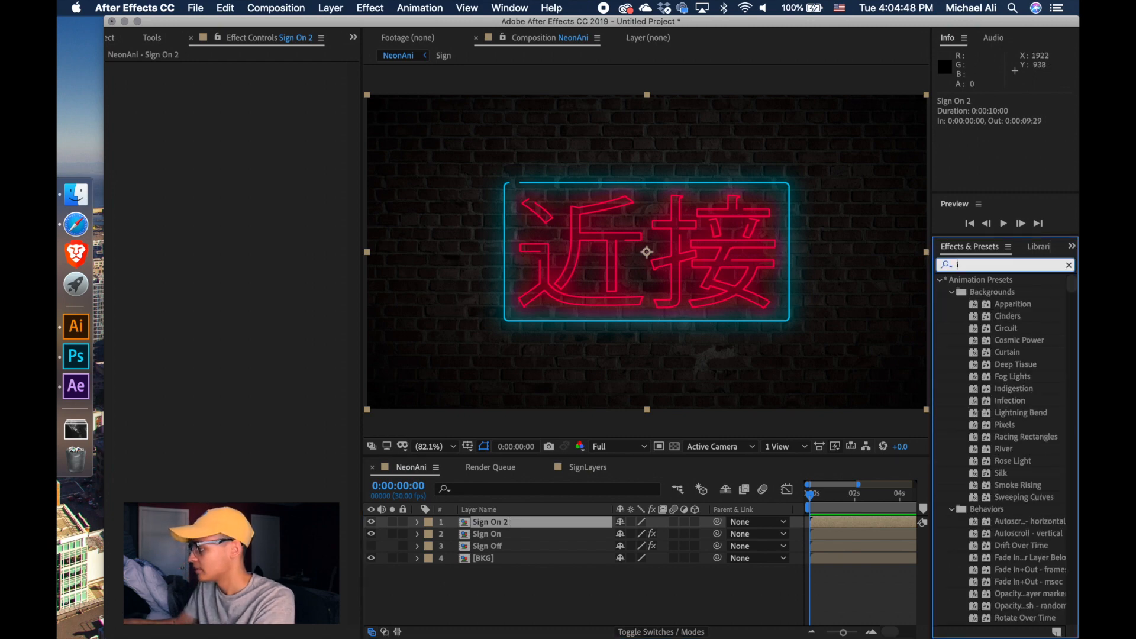
key(BackSpace)
key(BackSpace)
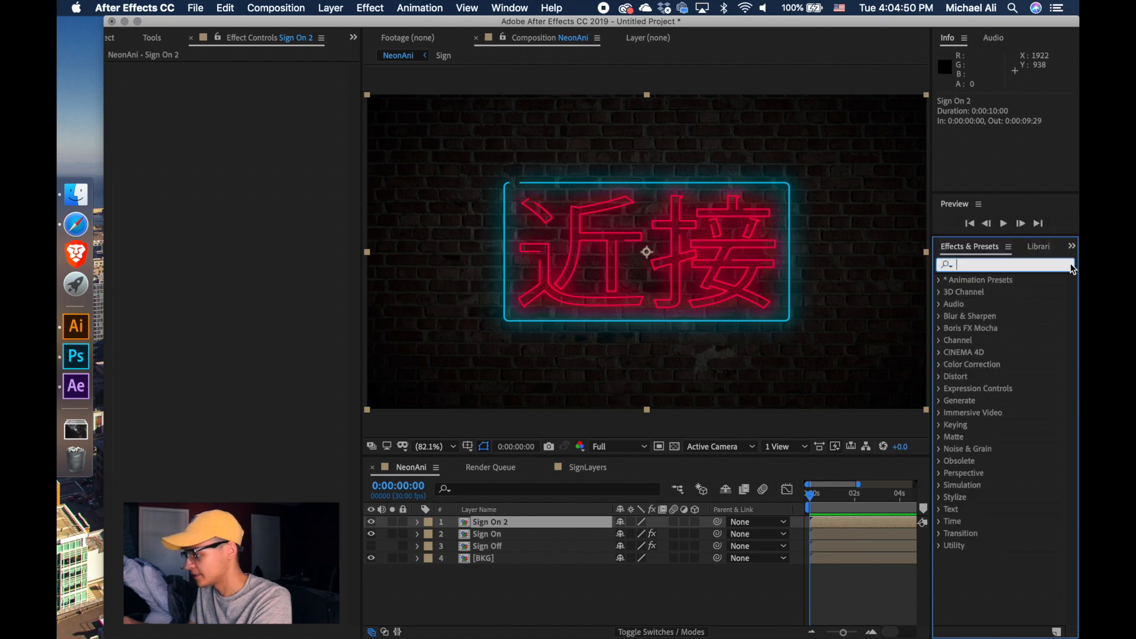
- Add an Inner Glow layer style to the Sign On 2 layer and set its source to Center
right_click(498, 520)
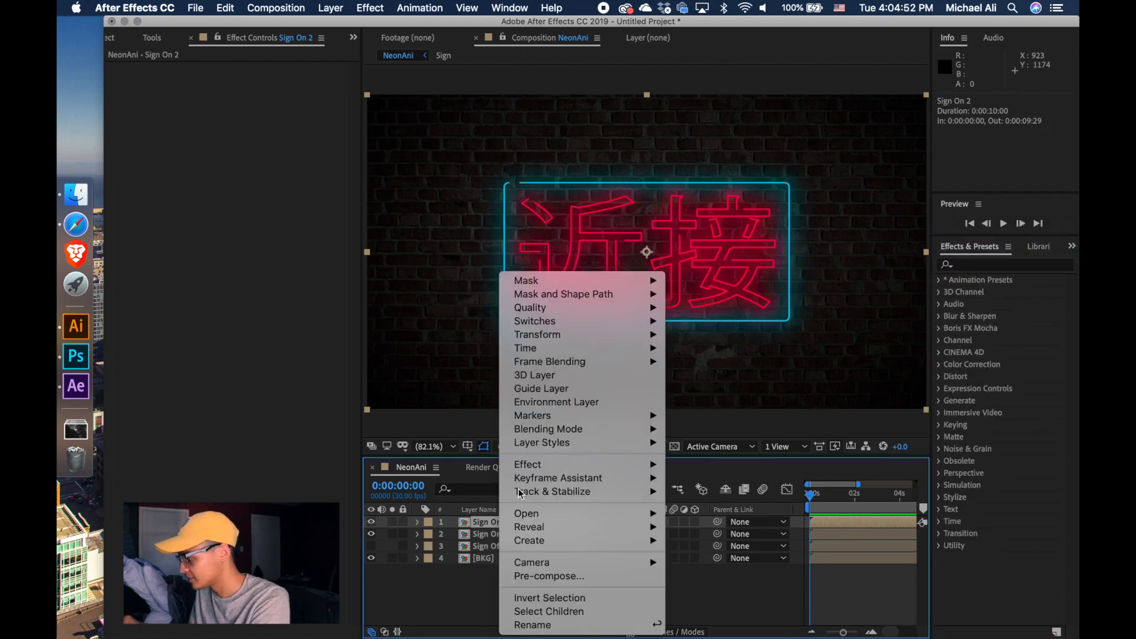
mouse_move(588, 444)
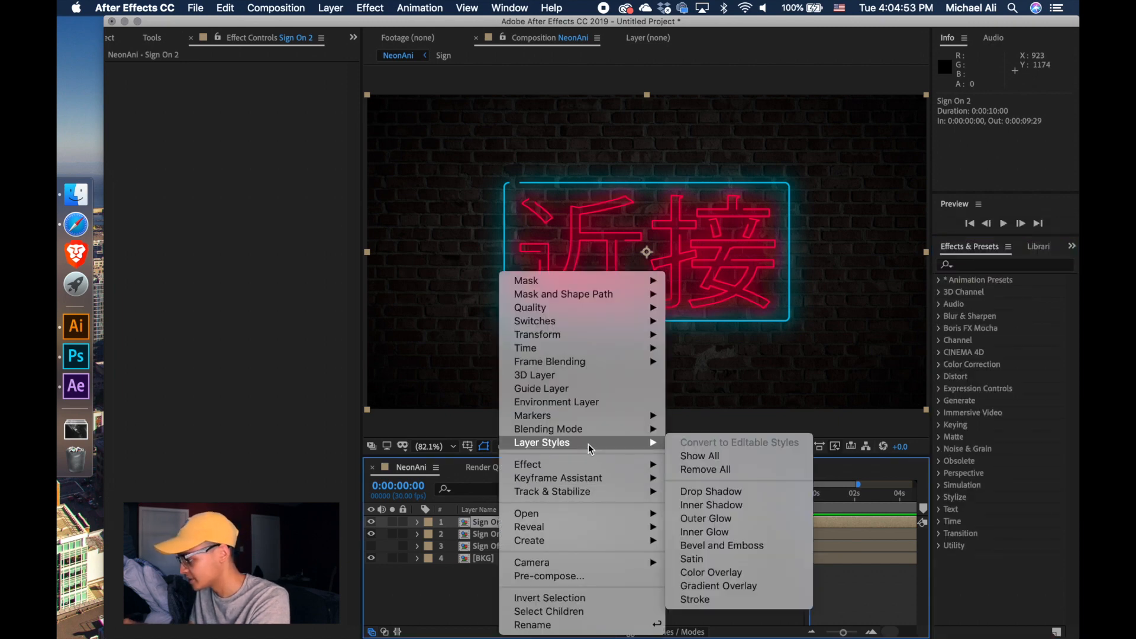
click(701, 527)
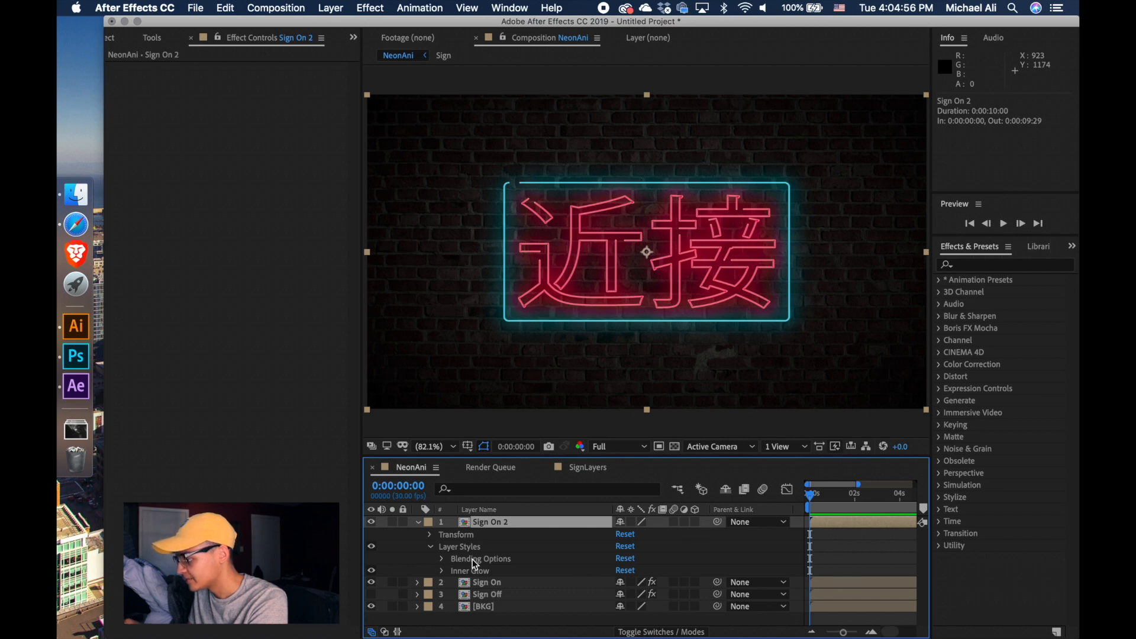
click(438, 568)
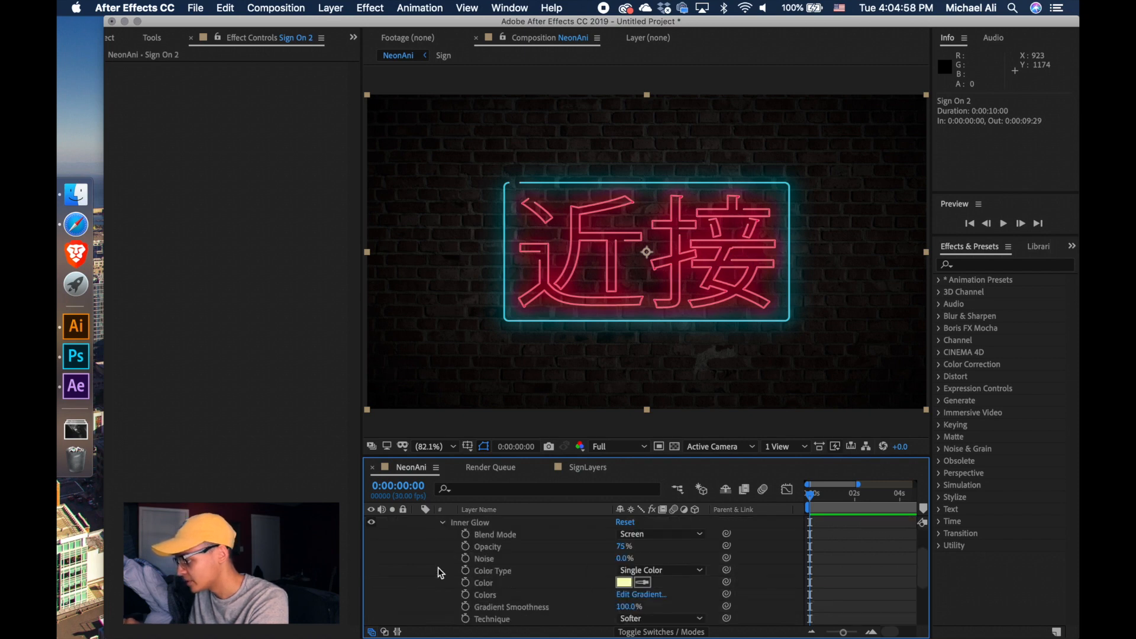
scroll(438, 567, down, 2)
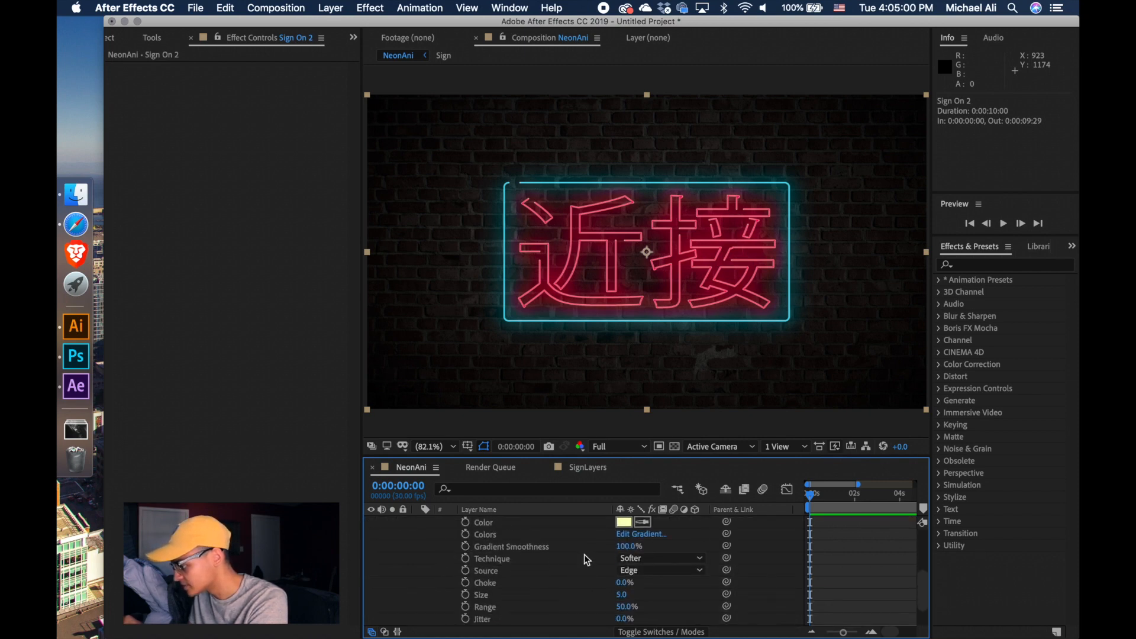
click(639, 570)
click(652, 596)
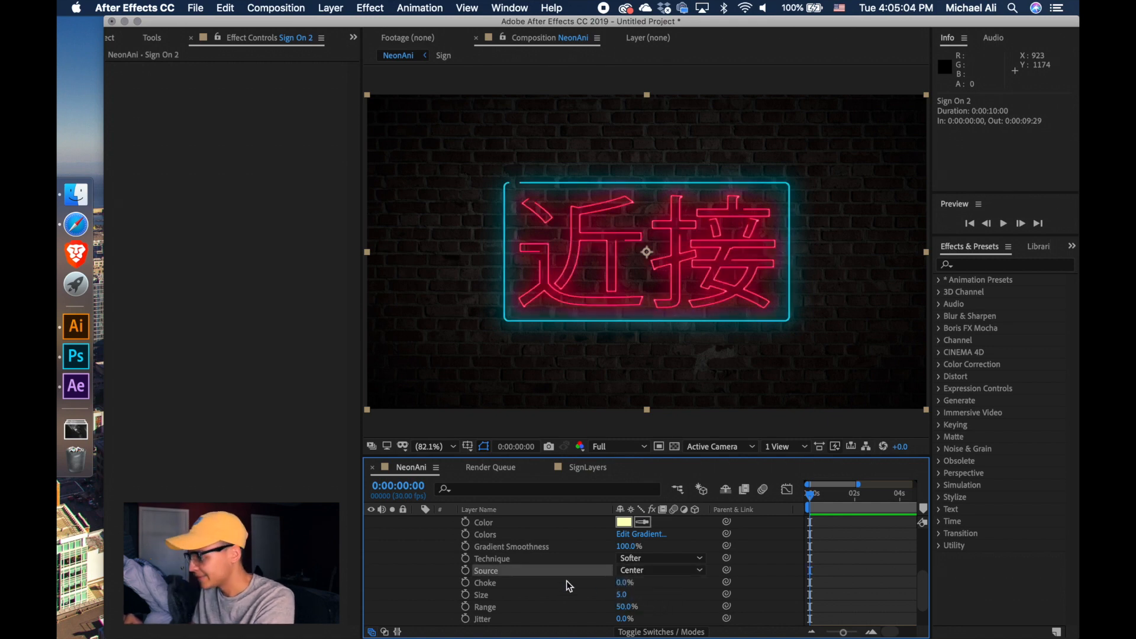
- Lower the range of the Sign On 2 layer's Inner Glow, then collapse the layer's properties
scroll(566, 580, down, 1)
scroll(567, 580, up, 3)
scroll(567, 580, down, 4)
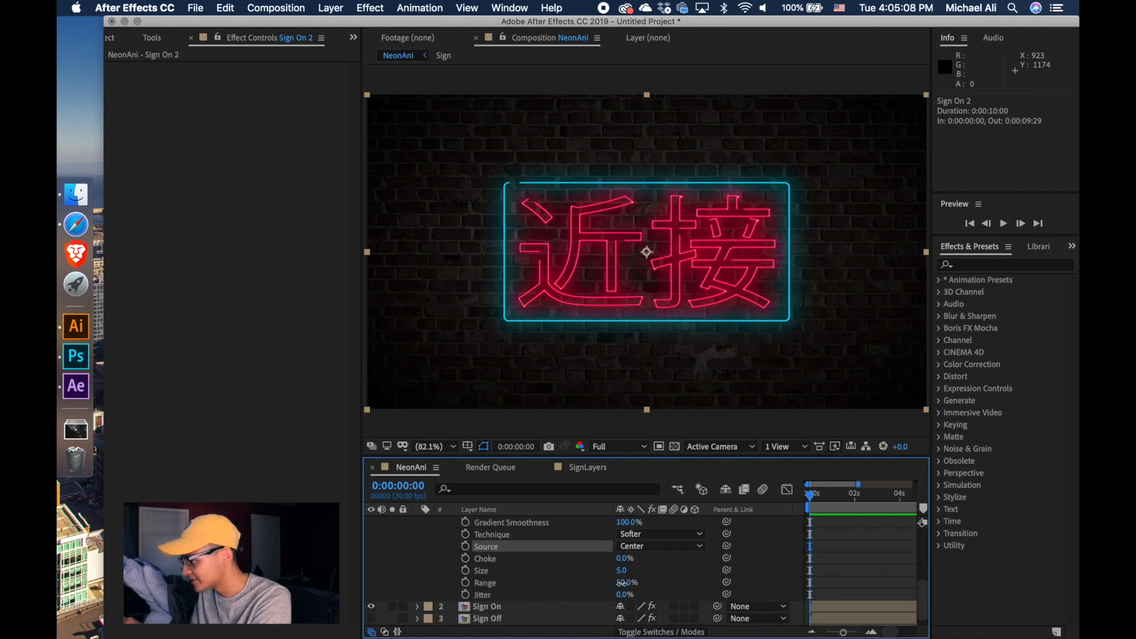
drag(624, 583, 558, 586)
scroll(559, 586, up, 6)
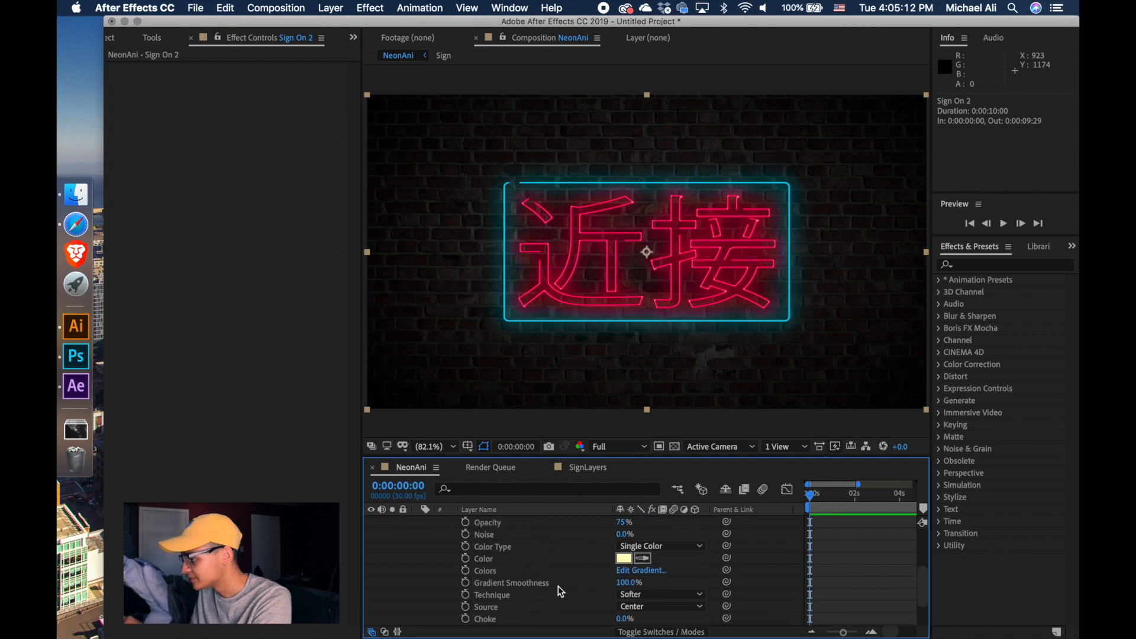
click(442, 557)
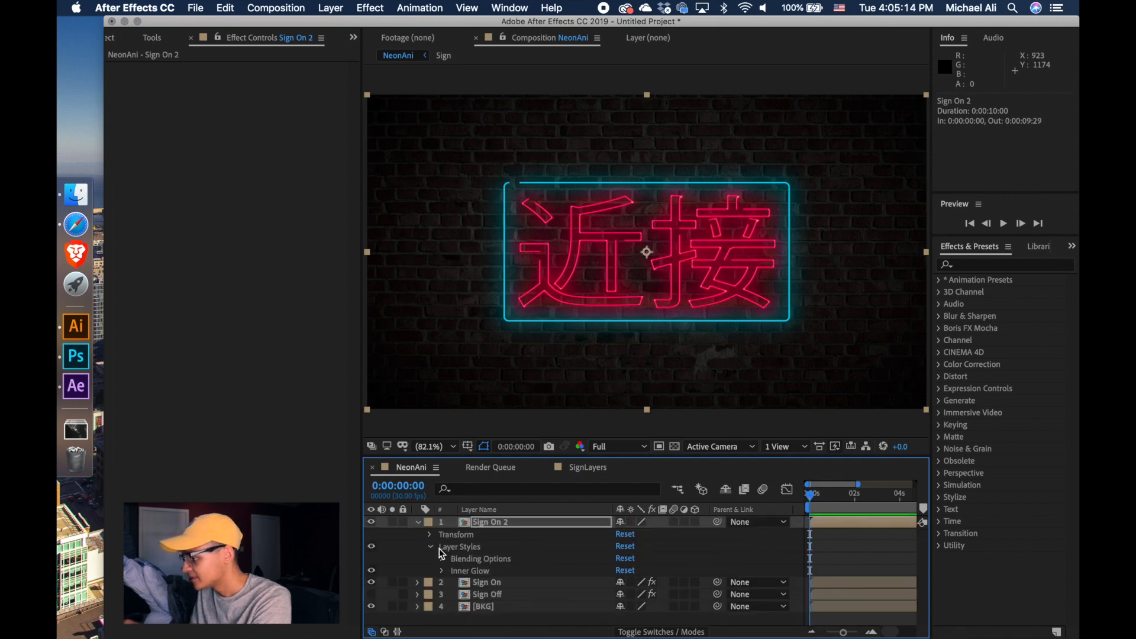
click(430, 548)
click(418, 522)
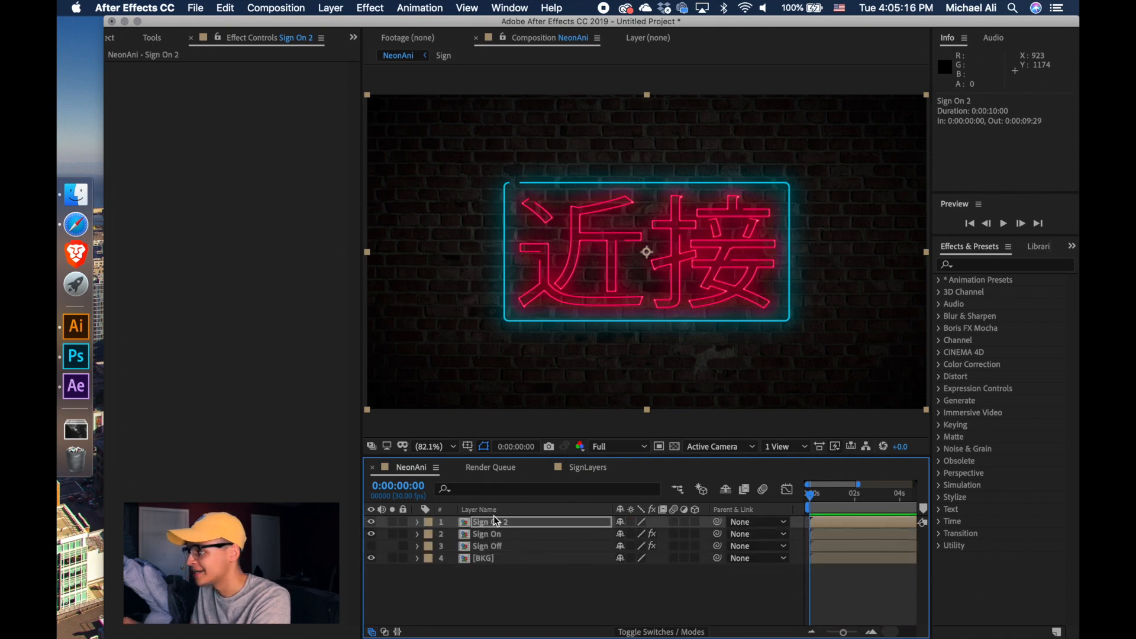
- Duplicate the Sign On 2 layer in the NeonAni composition
click(223, 8)
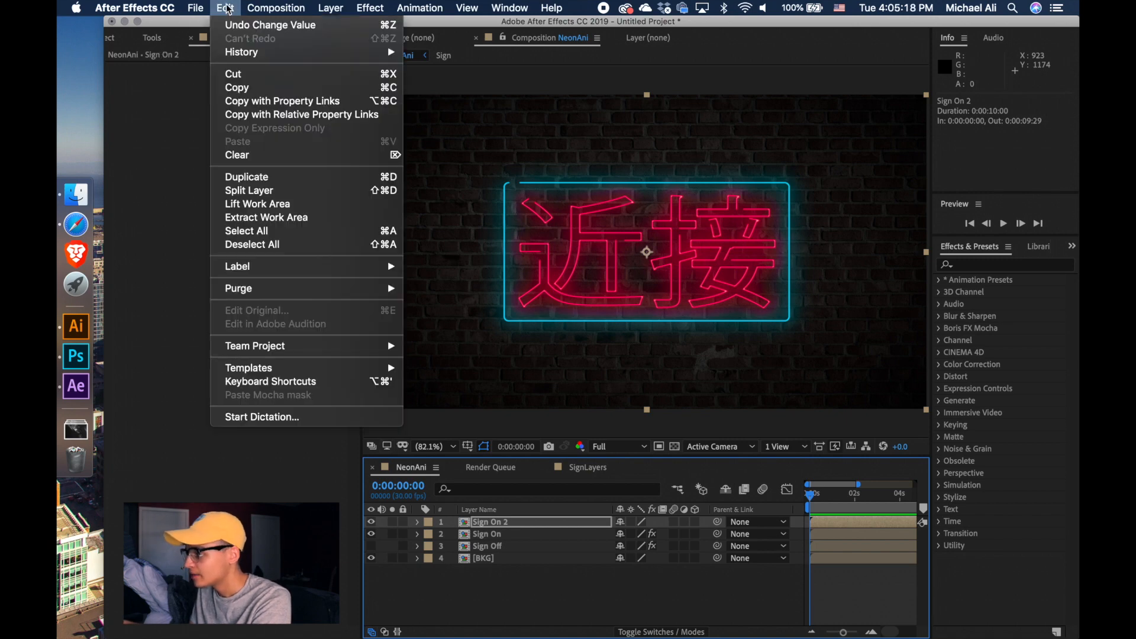
click(270, 177)
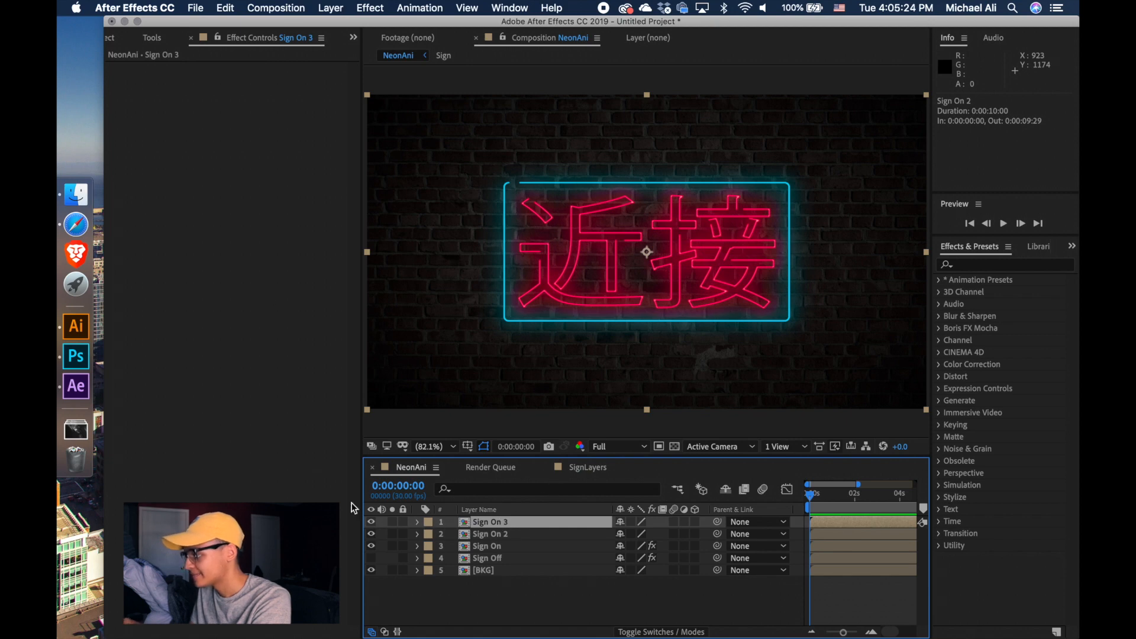
- Remove the Inner Glow layer style from the Sign On 3 layer
click(417, 522)
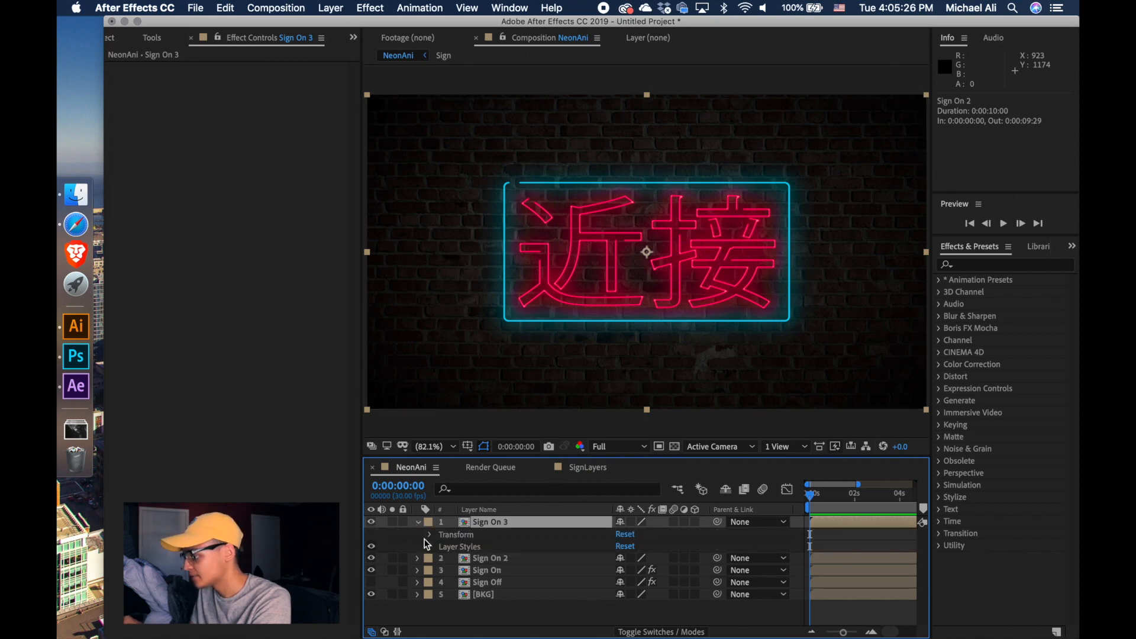
click(429, 546)
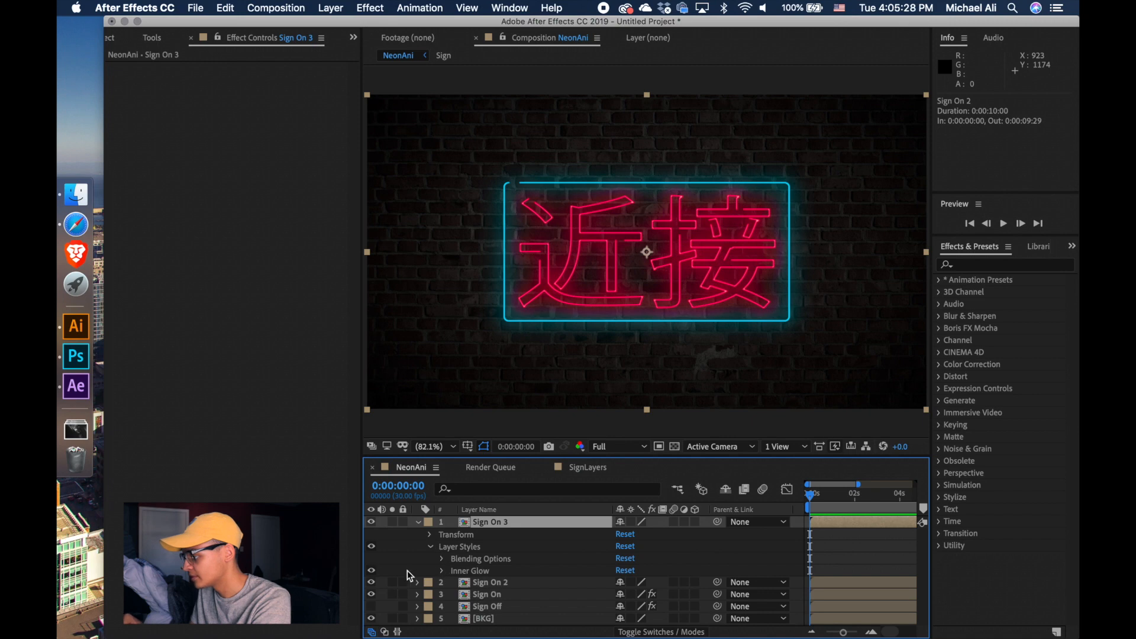
click(524, 572)
key(Delete)
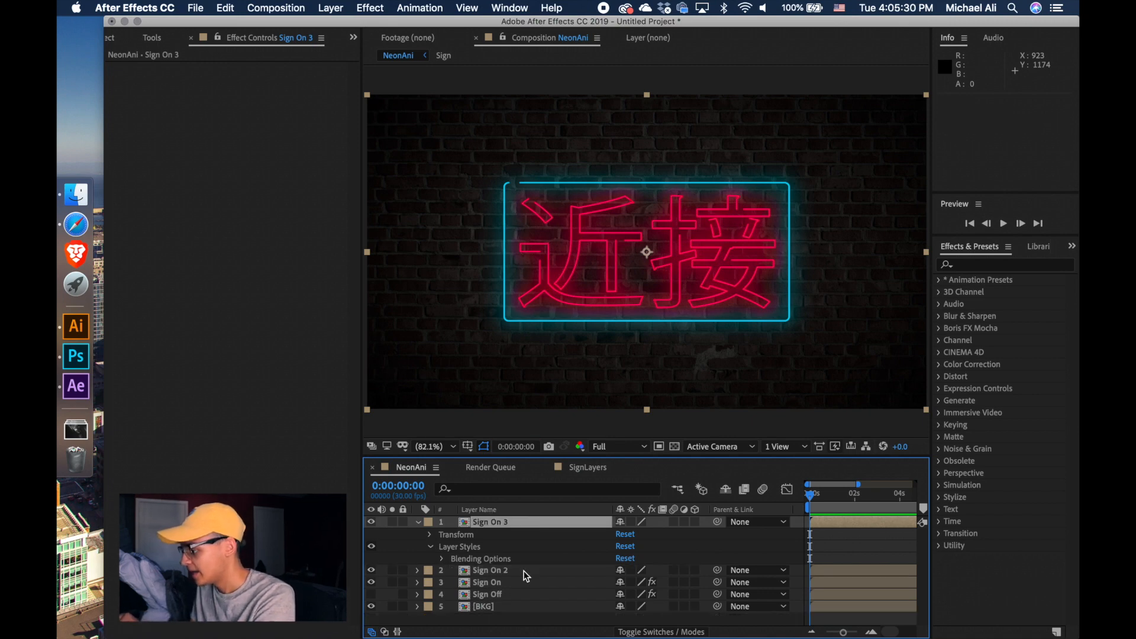
- Add a Bevel and Emboss layer style to the Sign On 3 layer
right_click(469, 521)
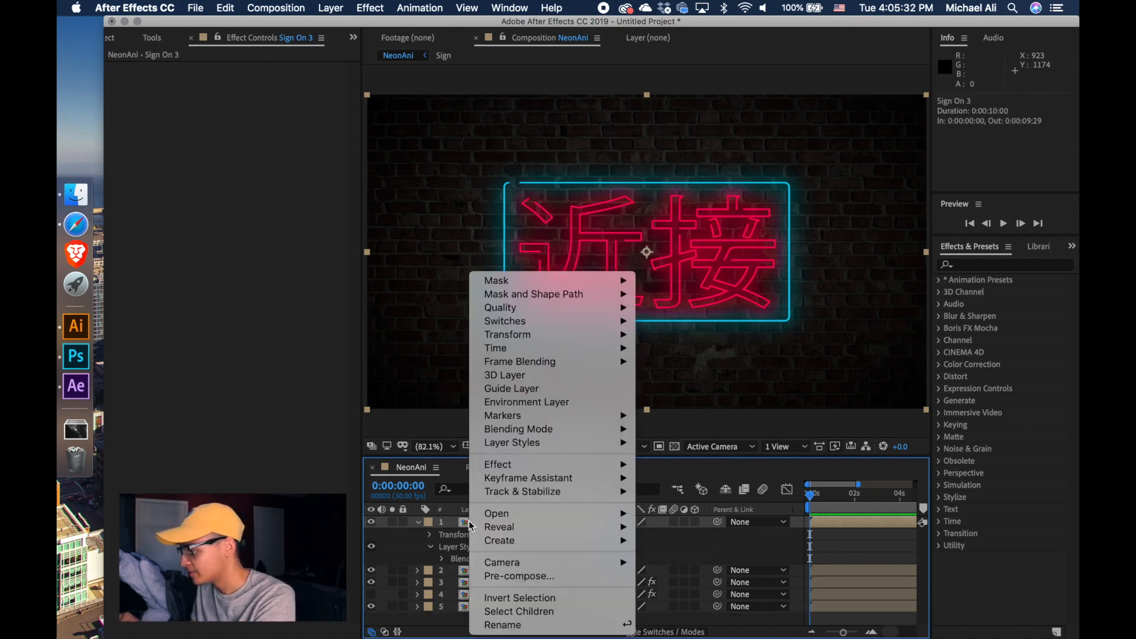
mouse_move(583, 442)
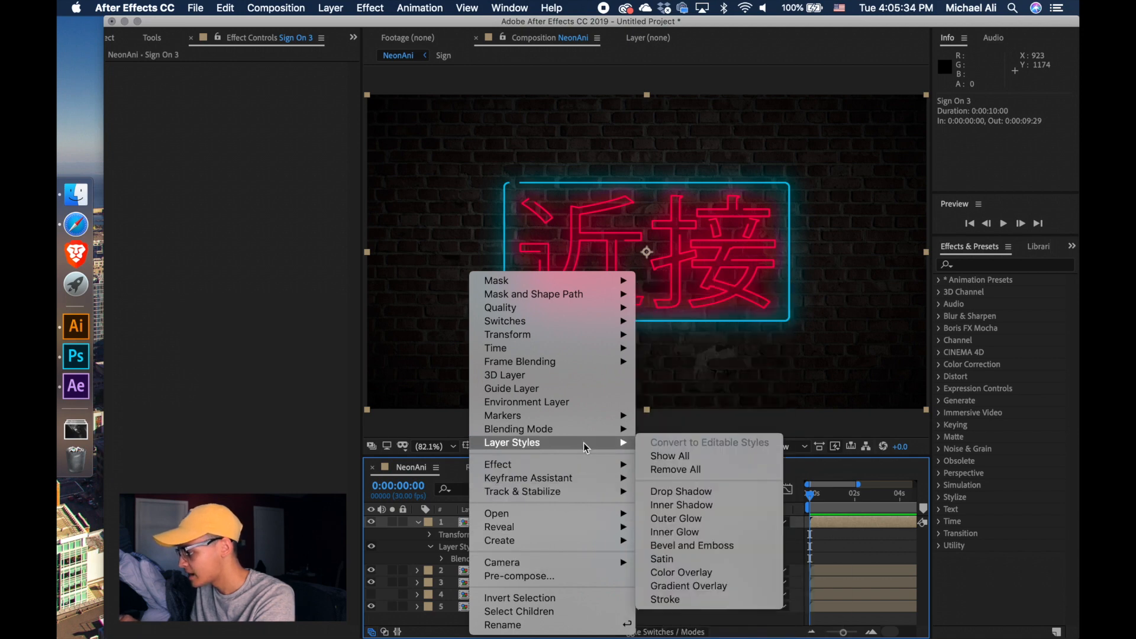
click(726, 544)
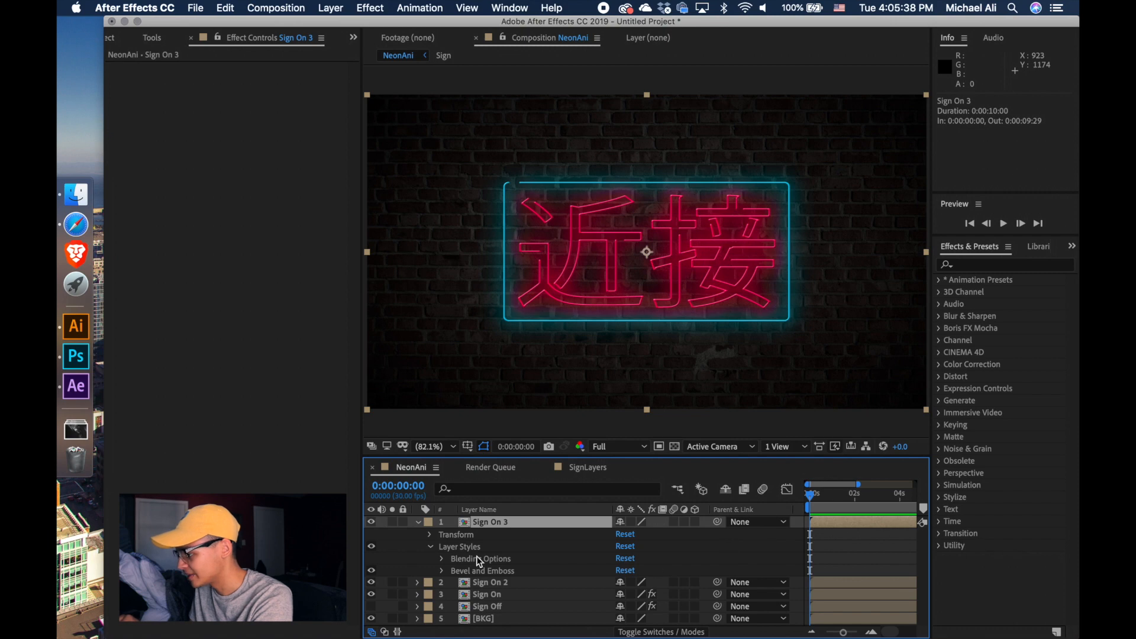
- Set the Bevel and Emboss highlight opacity to 11% and shadow opacity to 20%, and collapse the Sign On 3 layer's properties
click(442, 570)
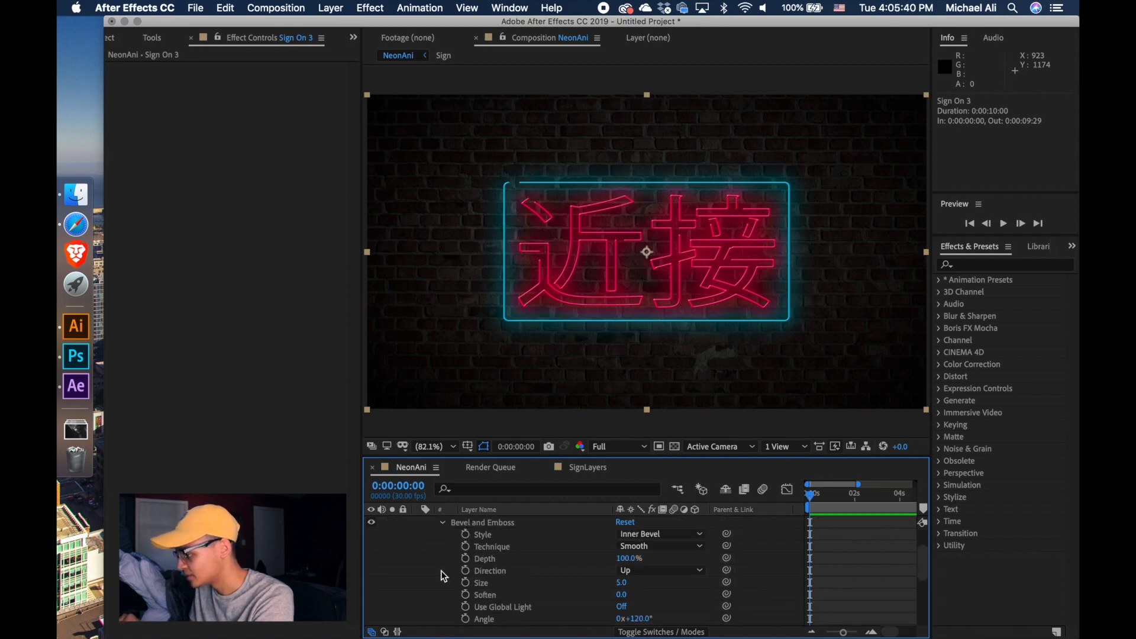
scroll(441, 570, down, 2)
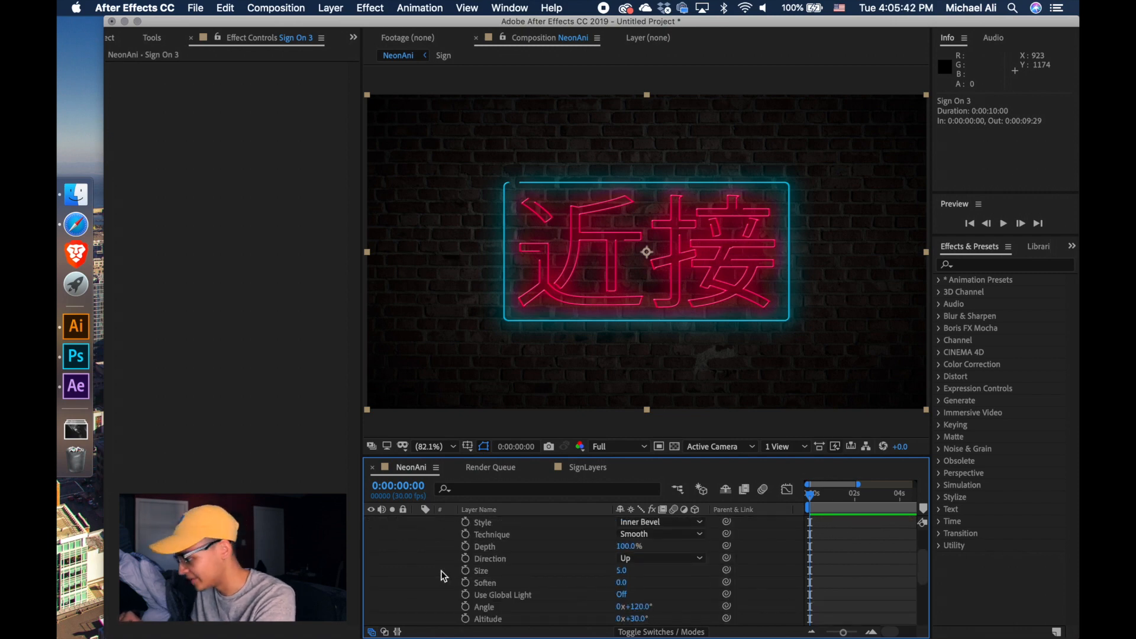
scroll(441, 570, down, 1)
scroll(553, 585, down, 3)
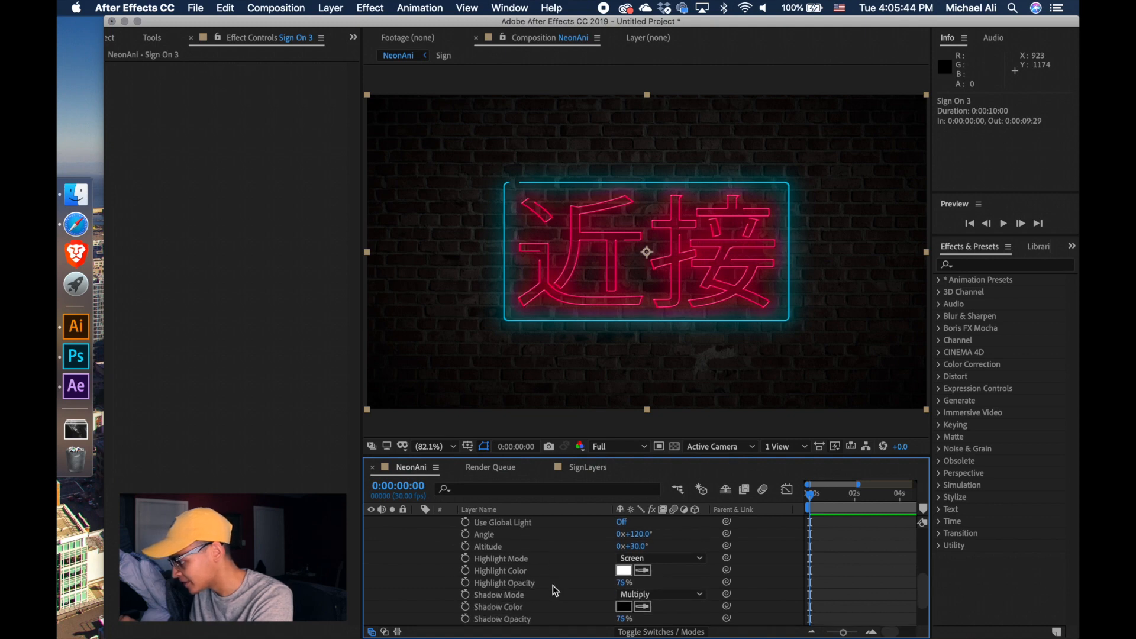
drag(624, 559, 398, 586)
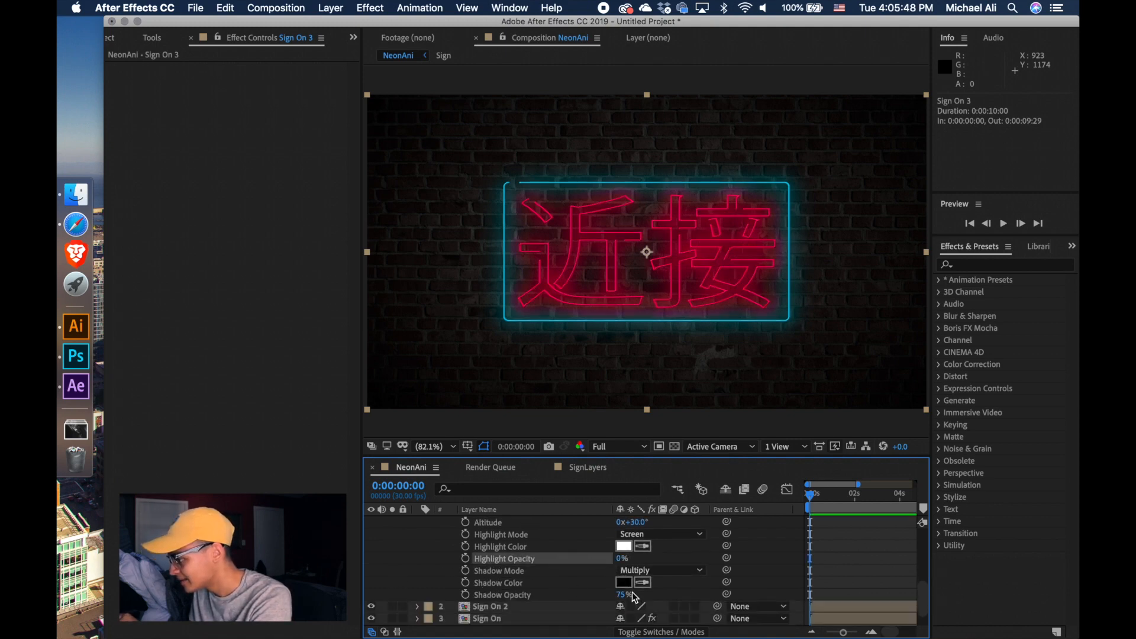
drag(621, 559, 587, 604)
click(624, 564)
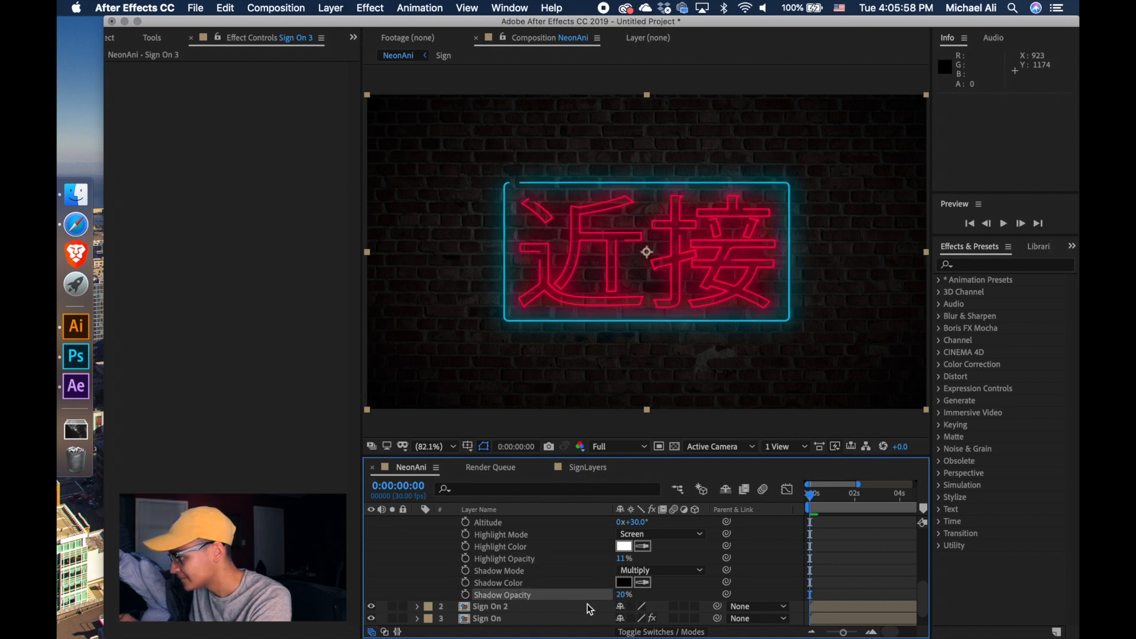
scroll(513, 571, up, 1)
scroll(421, 538, up, 2)
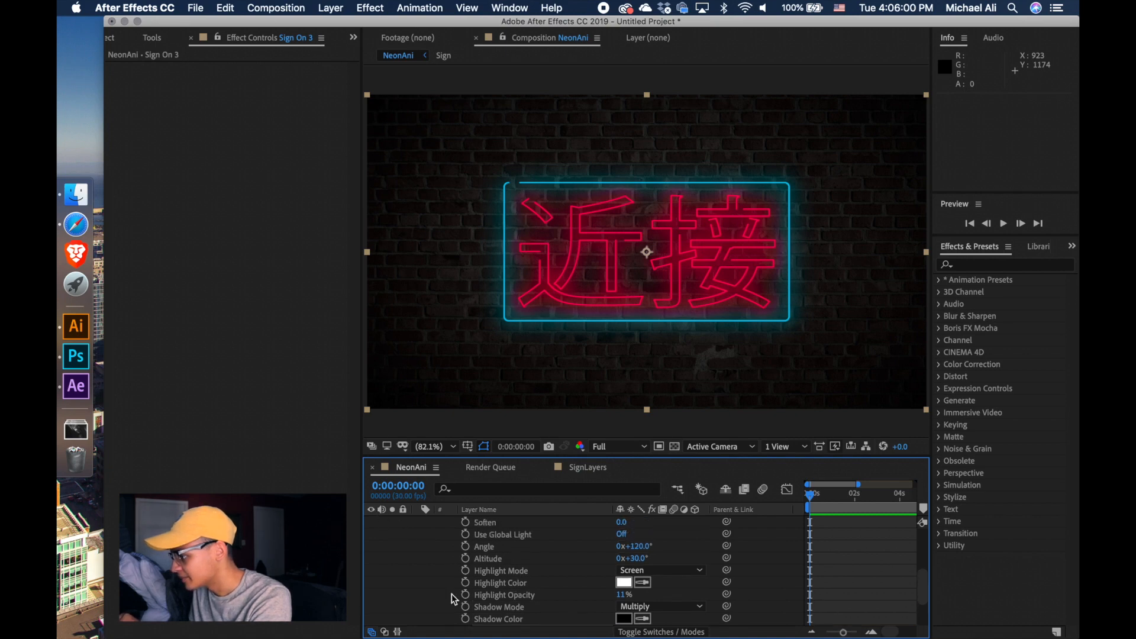
scroll(452, 594, up, 5)
click(419, 522)
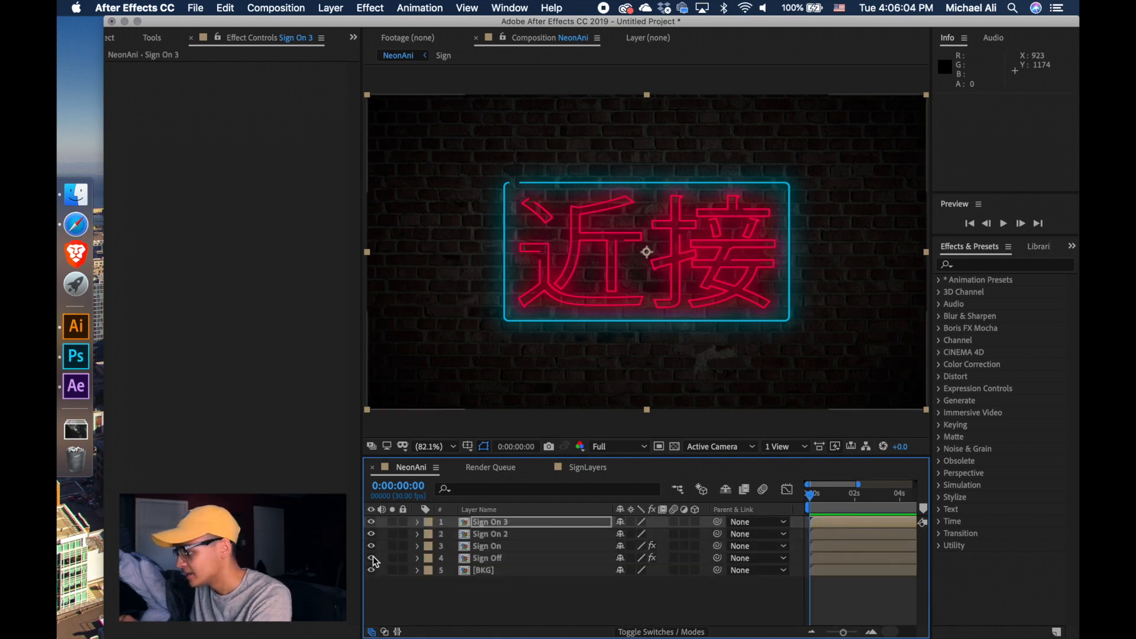
- Pre-compose the Sign On, Sign On 2 and Sign On 3 layers into a new composition named On
shift+click(519, 534)
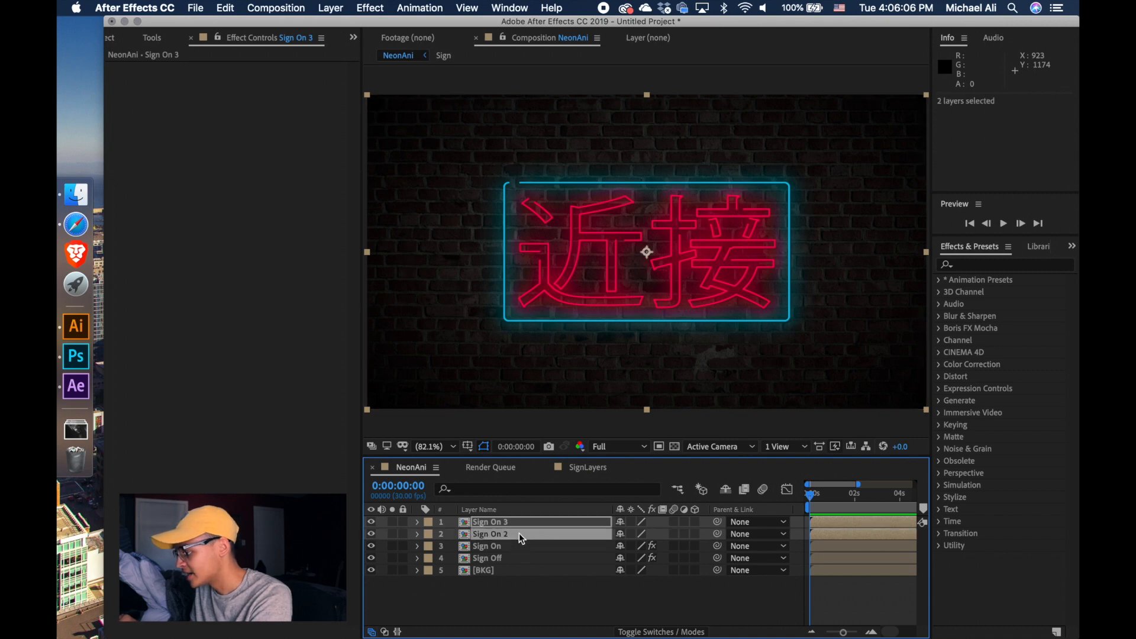
shift+click(520, 542)
right_click(520, 542)
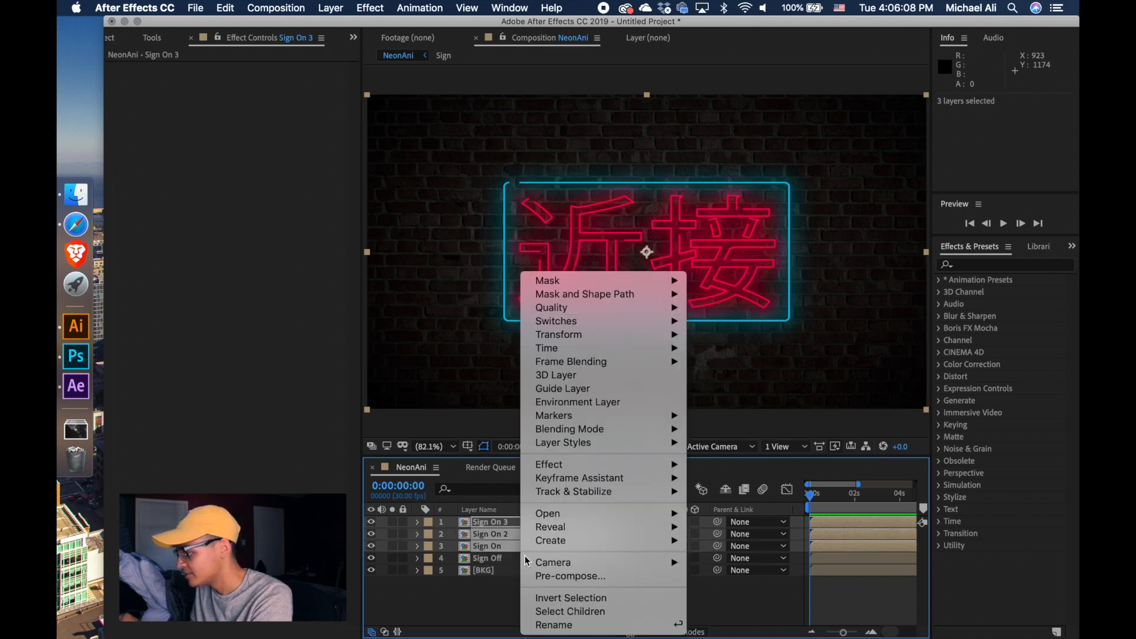
click(564, 576)
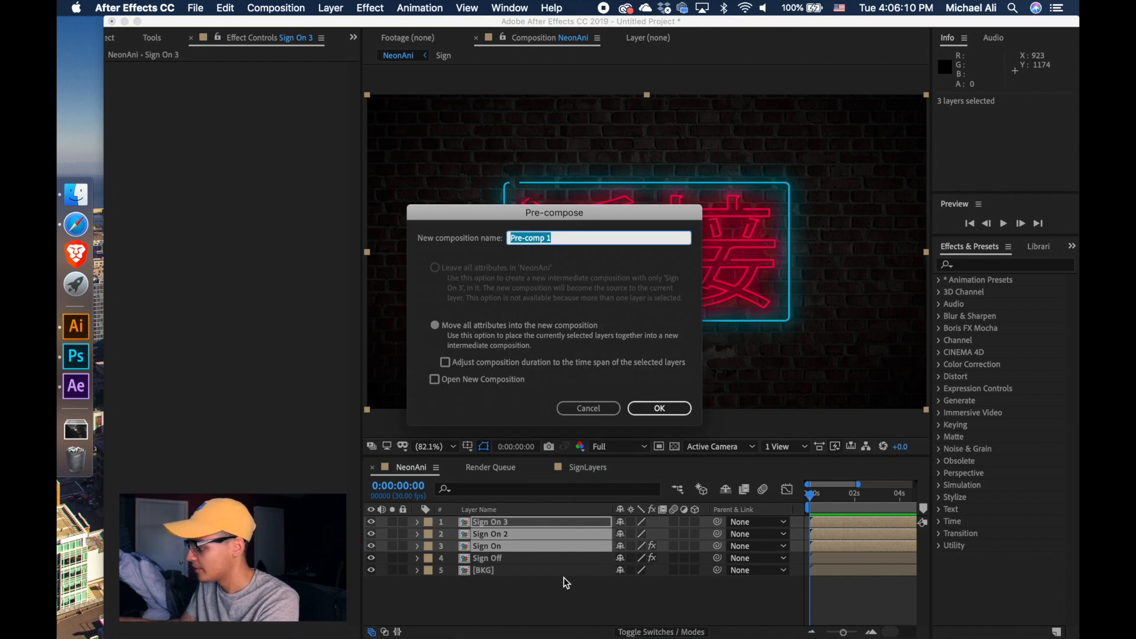
text(On)
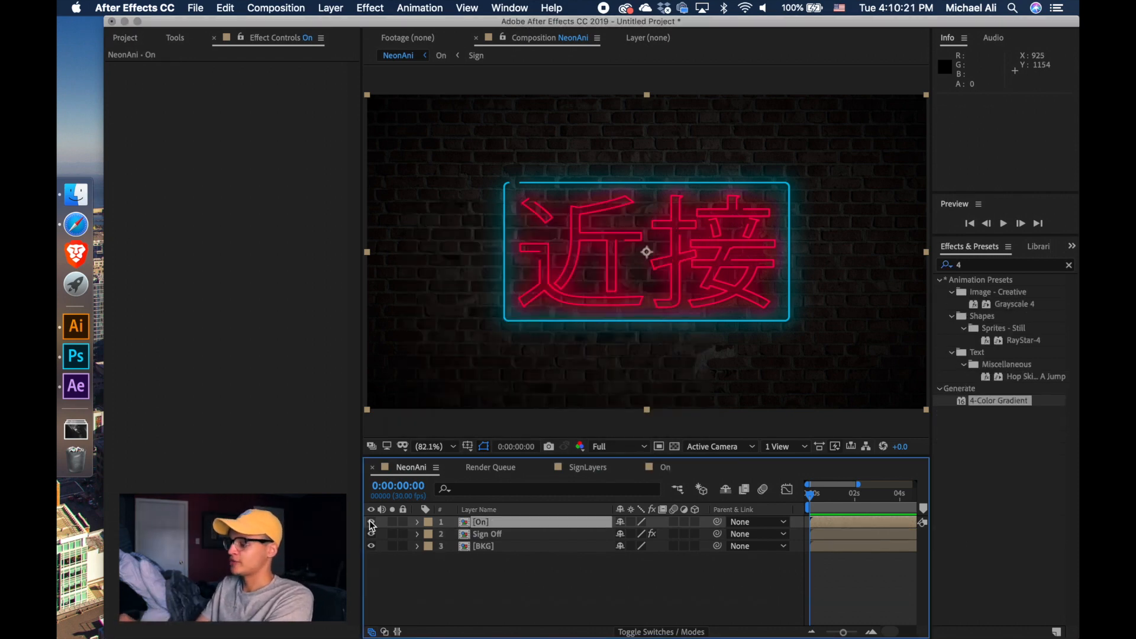
- Compare the sign with the On layer hidden and shown, and make the Sign Off layer visible
click(371, 523)
click(371, 523)
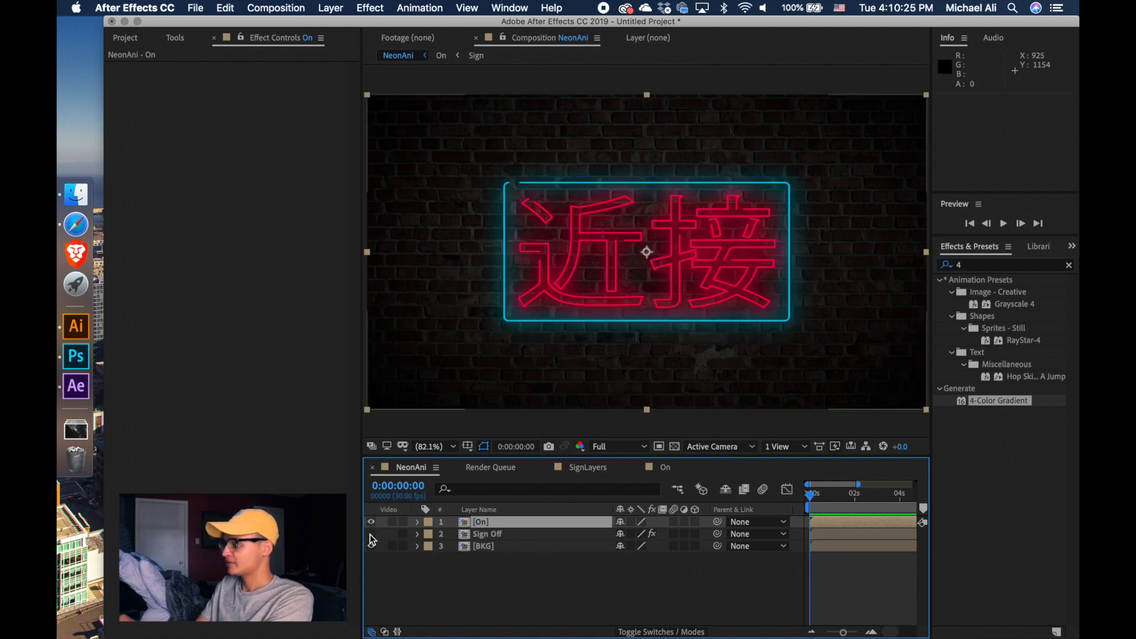
click(371, 523)
click(371, 523)
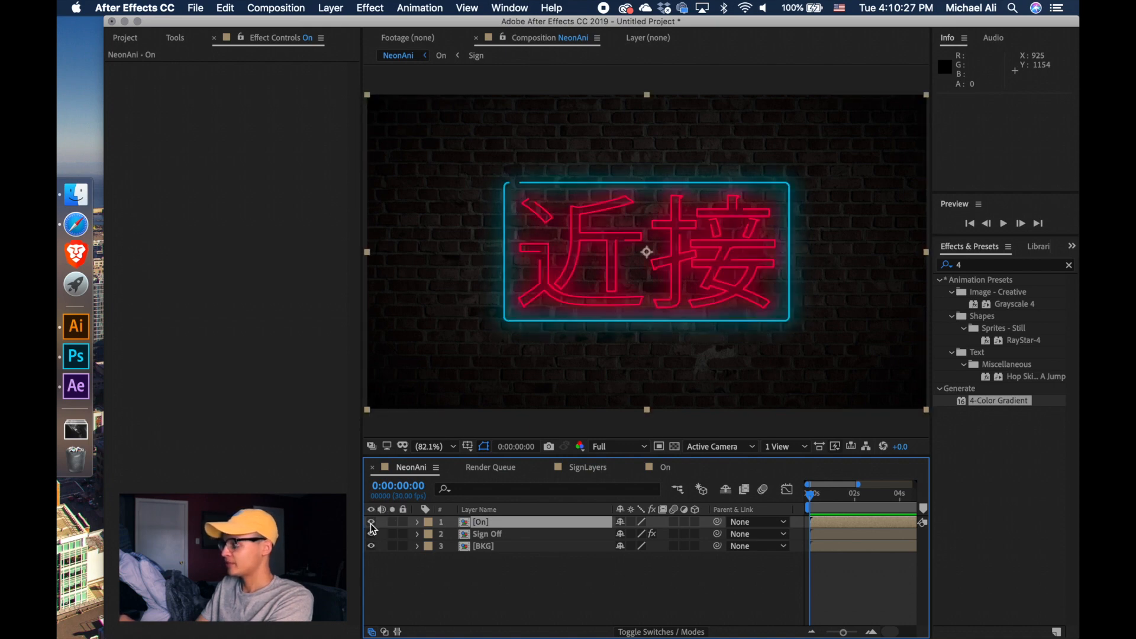
click(371, 523)
click(371, 522)
click(395, 578)
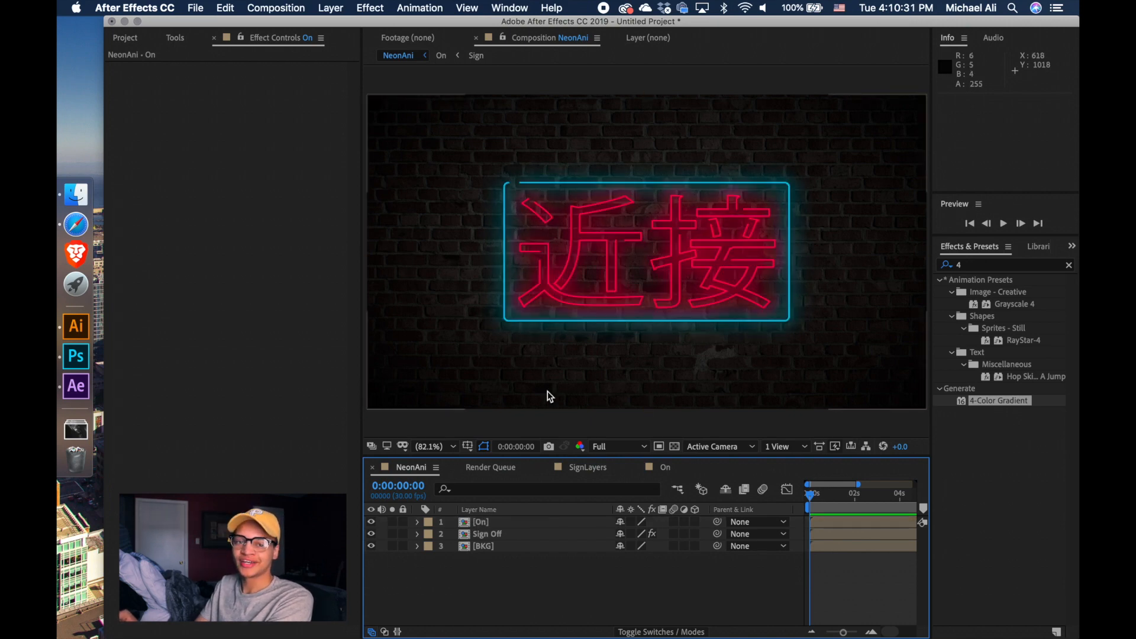
- Create a black 1920 × 1080 px solid named Lights and place it directly below the On layer
click(330, 8)
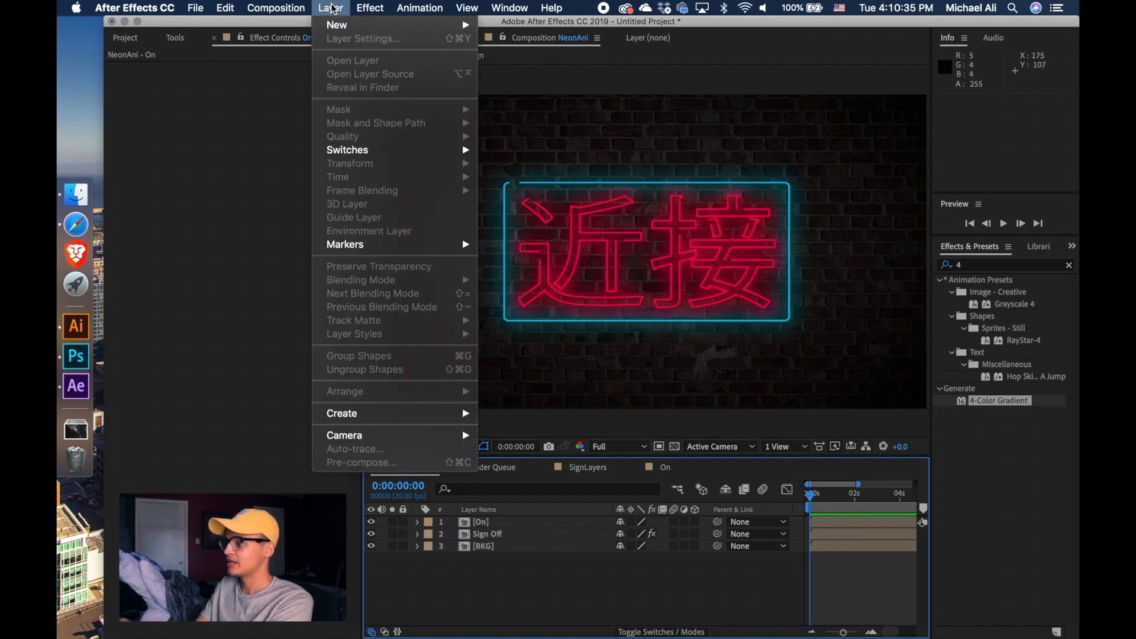
mouse_move(342, 27)
click(507, 42)
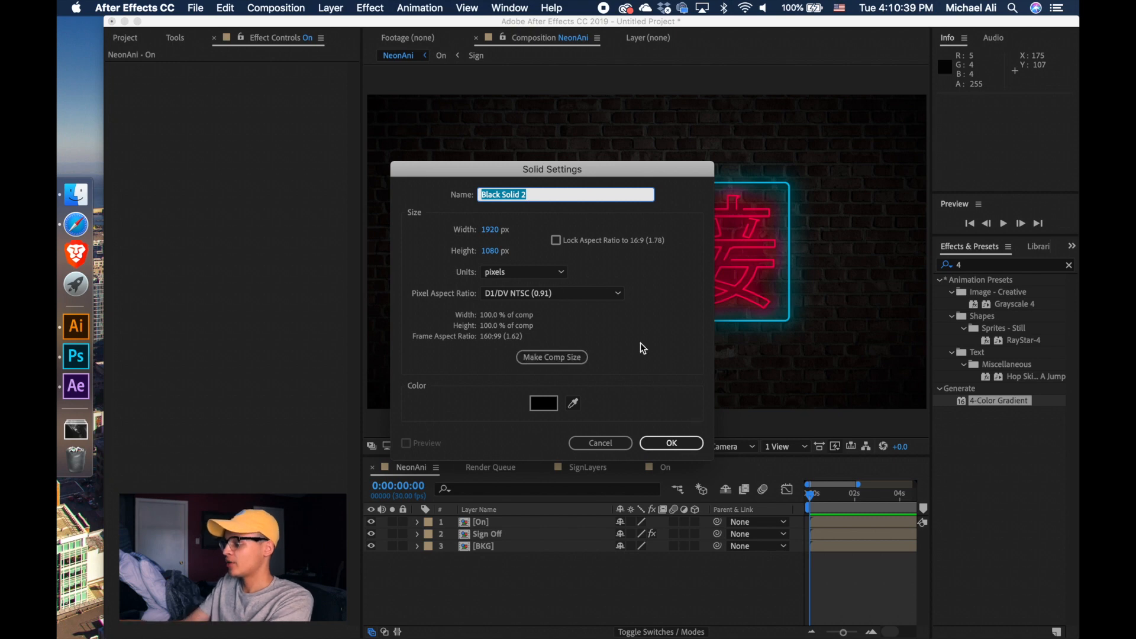
text(Lights)
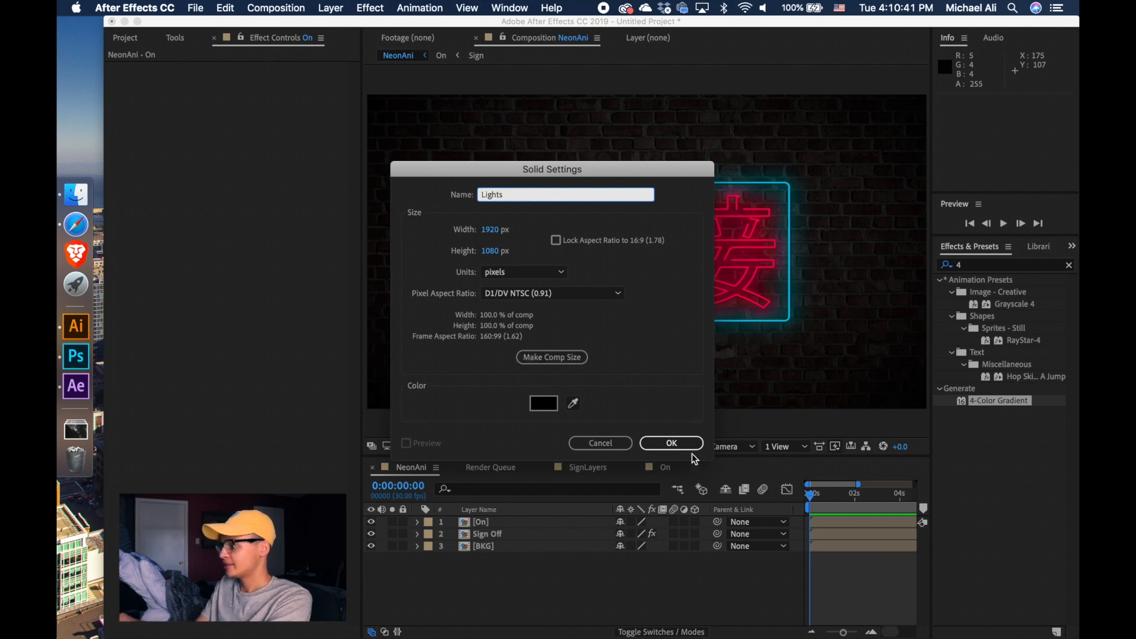
click(691, 449)
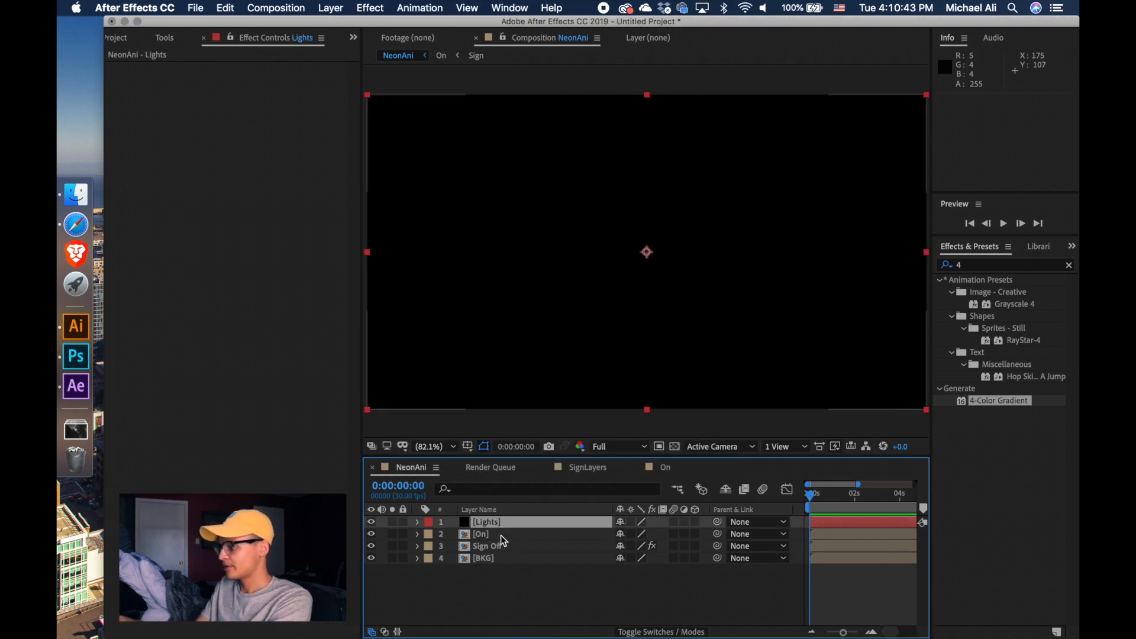
drag(500, 527, 502, 544)
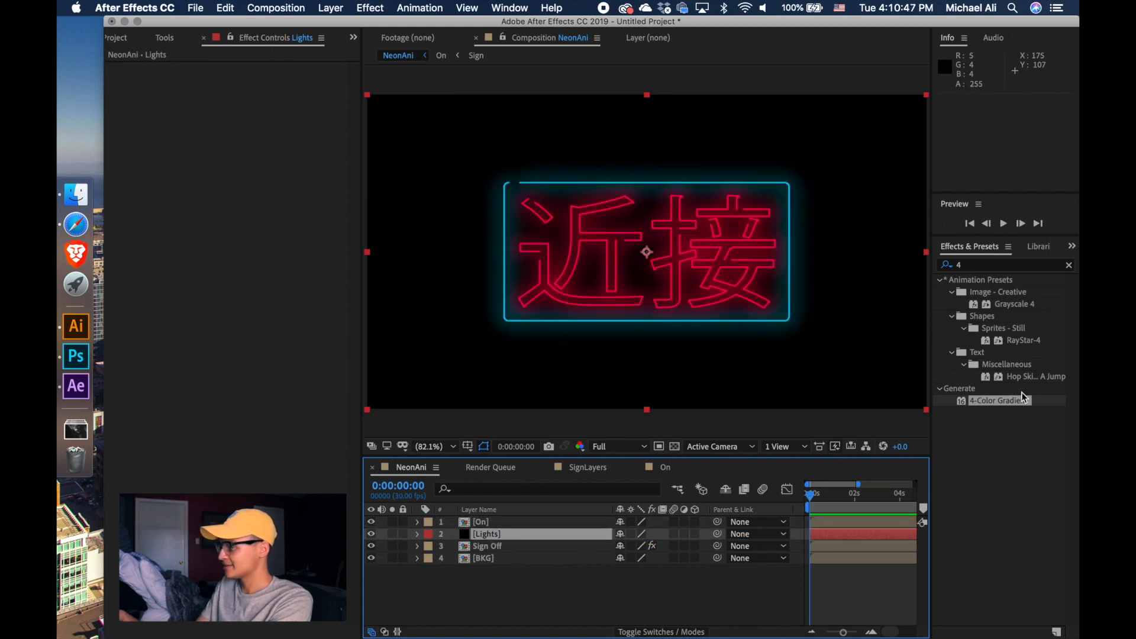
- Apply the 4-Color Gradient effect to the Lights layer and sample Color 1 from the pinkish-red lettering of the sign
drag(1020, 398, 515, 533)
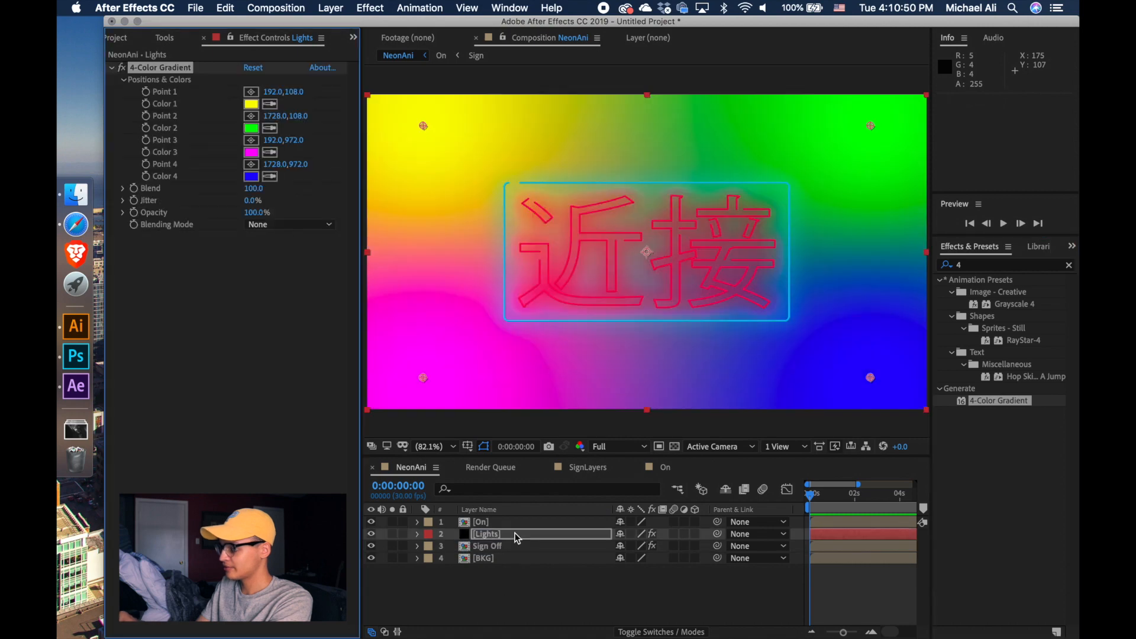
click(270, 104)
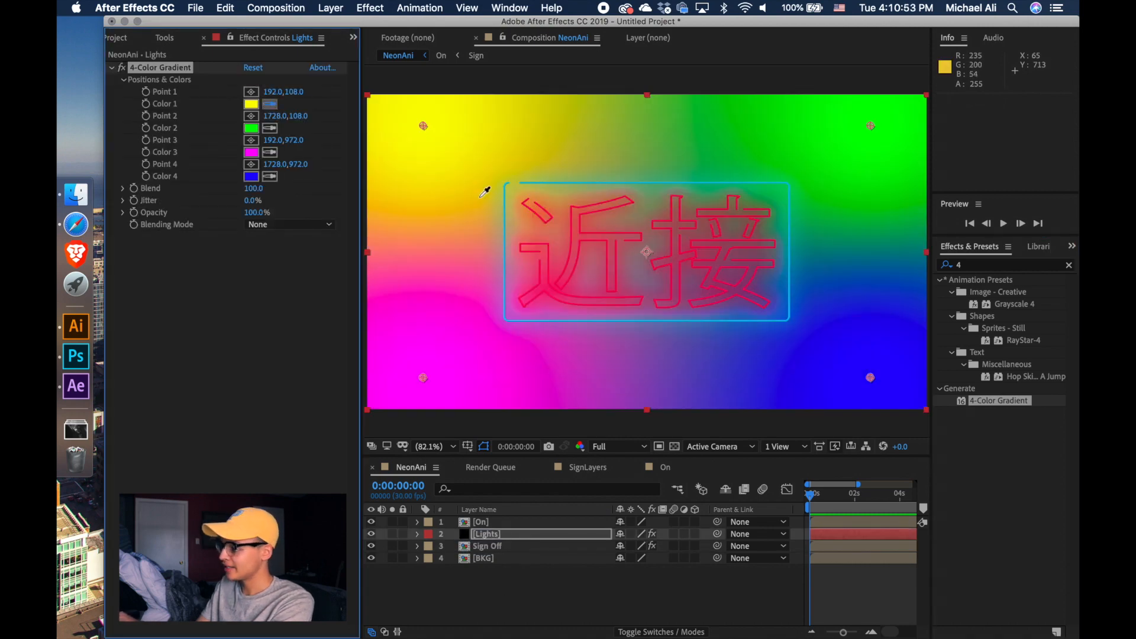
click(543, 217)
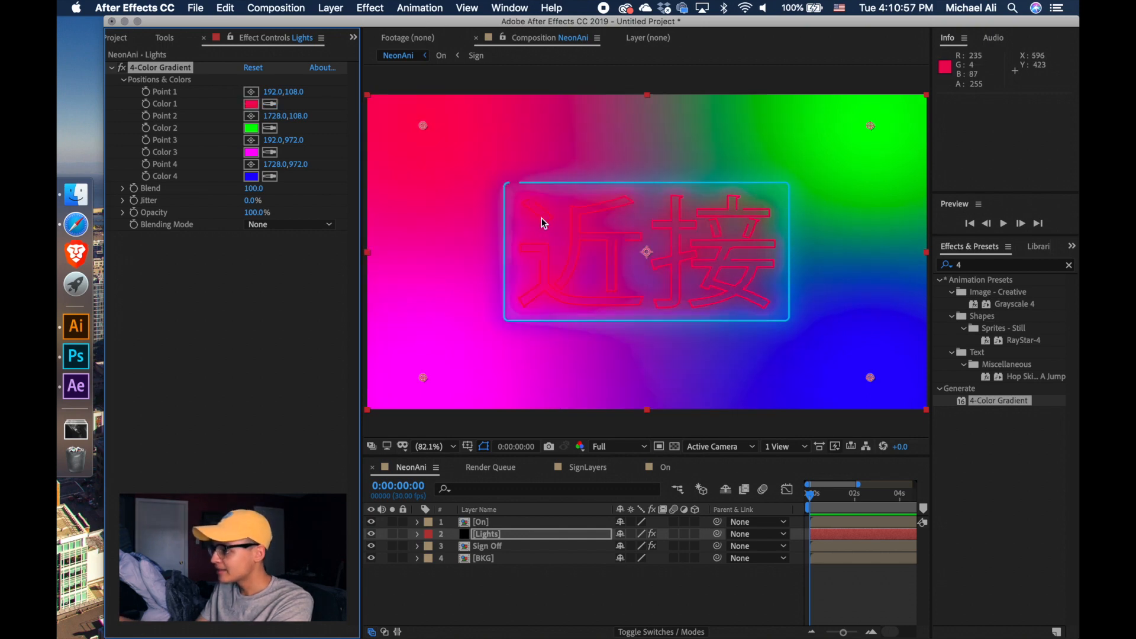
- Sample the gradient's Color 2 from the sign's blue frame and copy that blue to Color 3 and Color 4
click(270, 128)
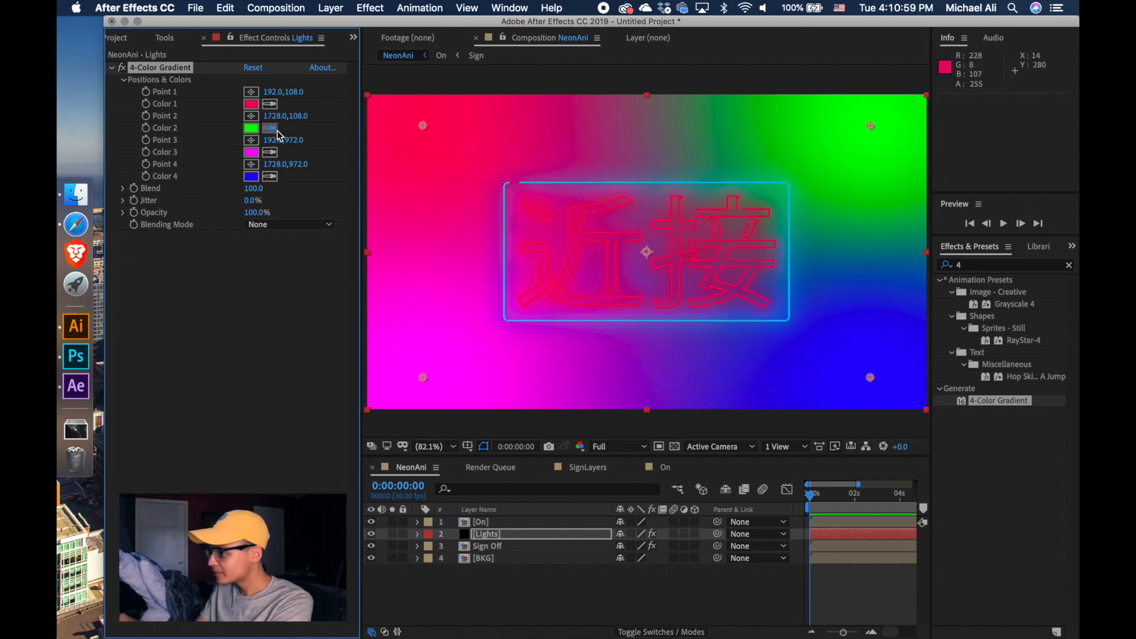
click(507, 320)
click(270, 152)
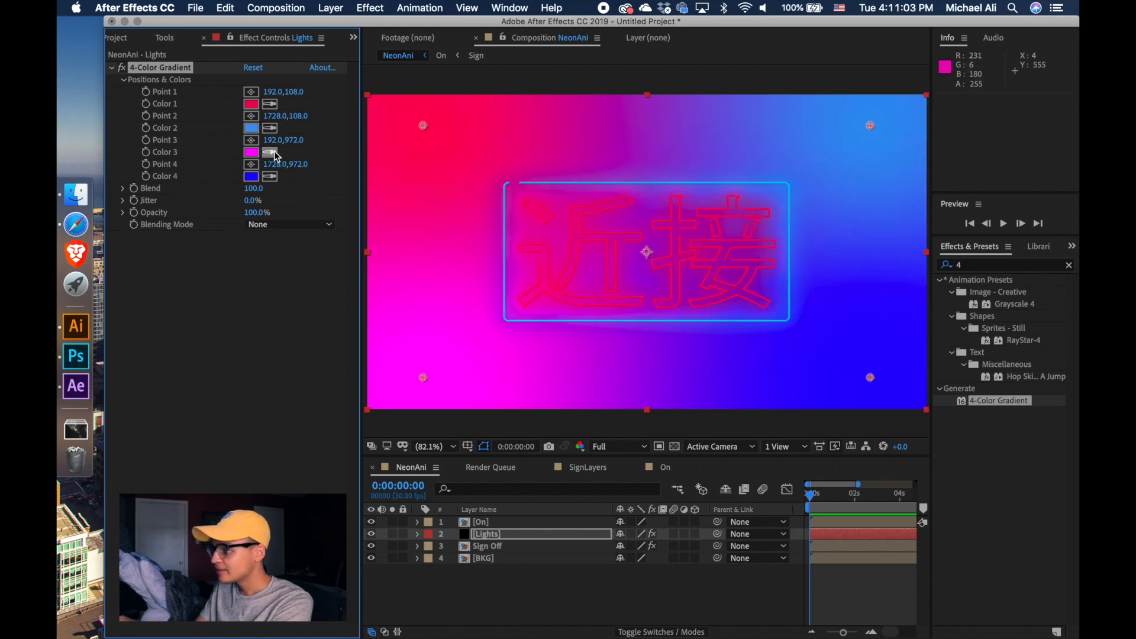
click(251, 127)
click(269, 176)
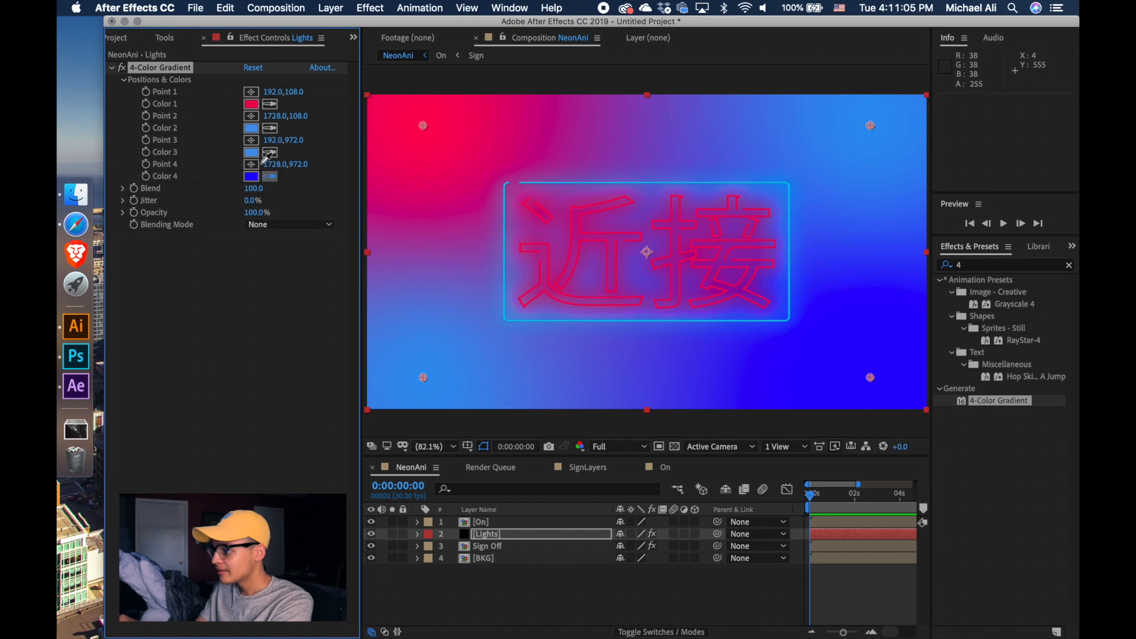
click(253, 154)
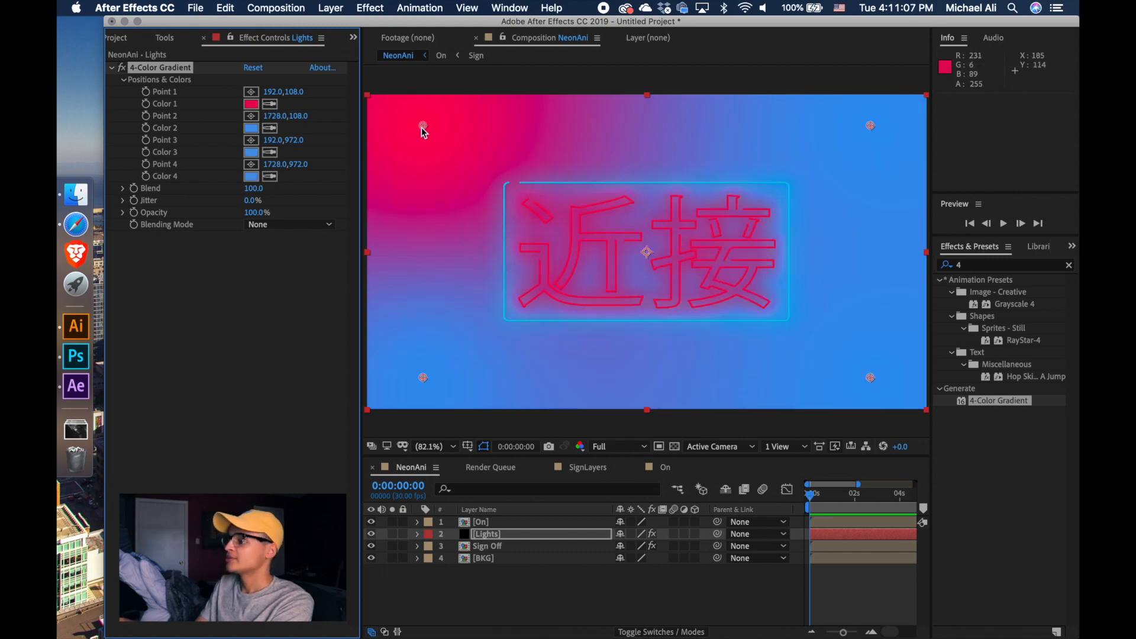
- Move gradient Point 1 to the sign's centre, Point 2 to about 1036, 91, Point 3 to about 484, 1028 and Point 4 to about 1533, 987
drag(423, 126, 646, 258)
drag(426, 380, 508, 398)
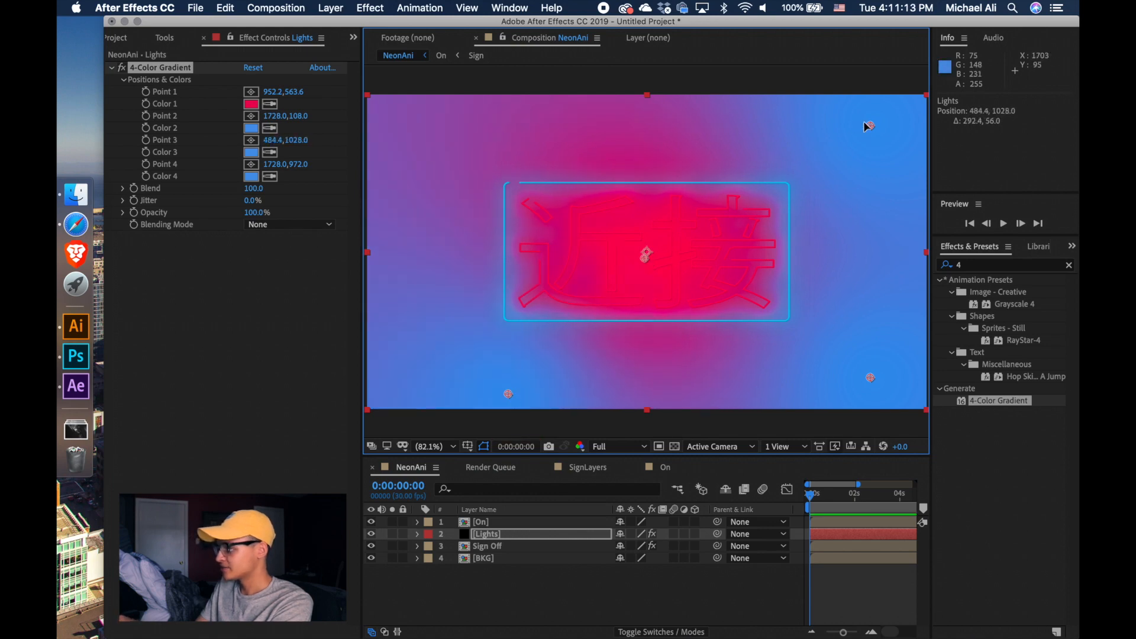
drag(866, 126, 688, 128)
key(super+z)
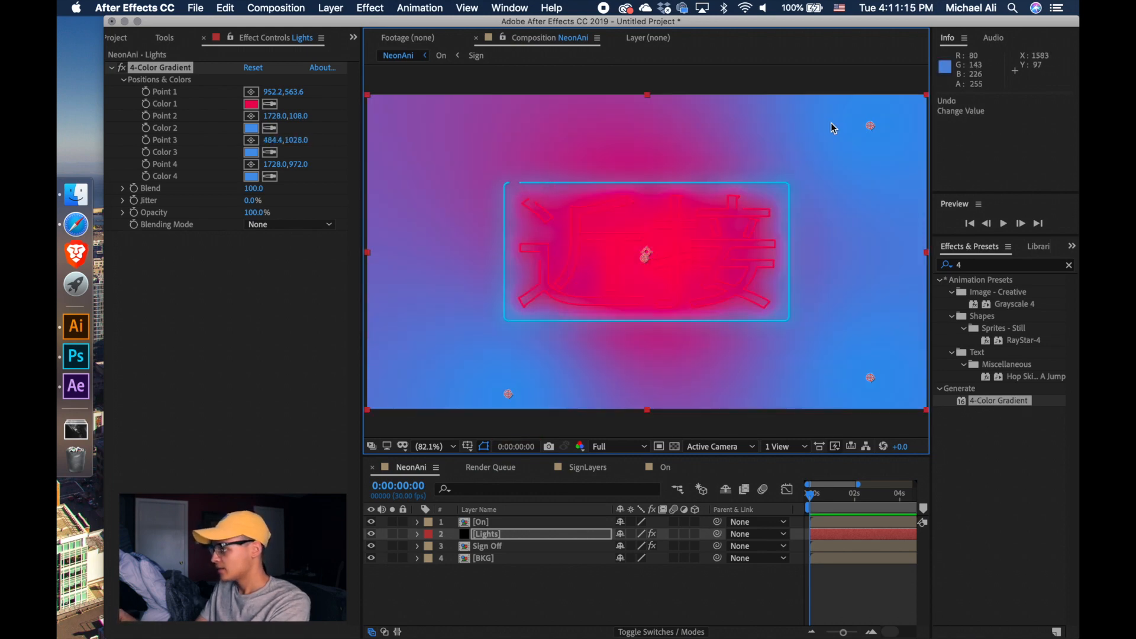
drag(870, 126, 669, 121)
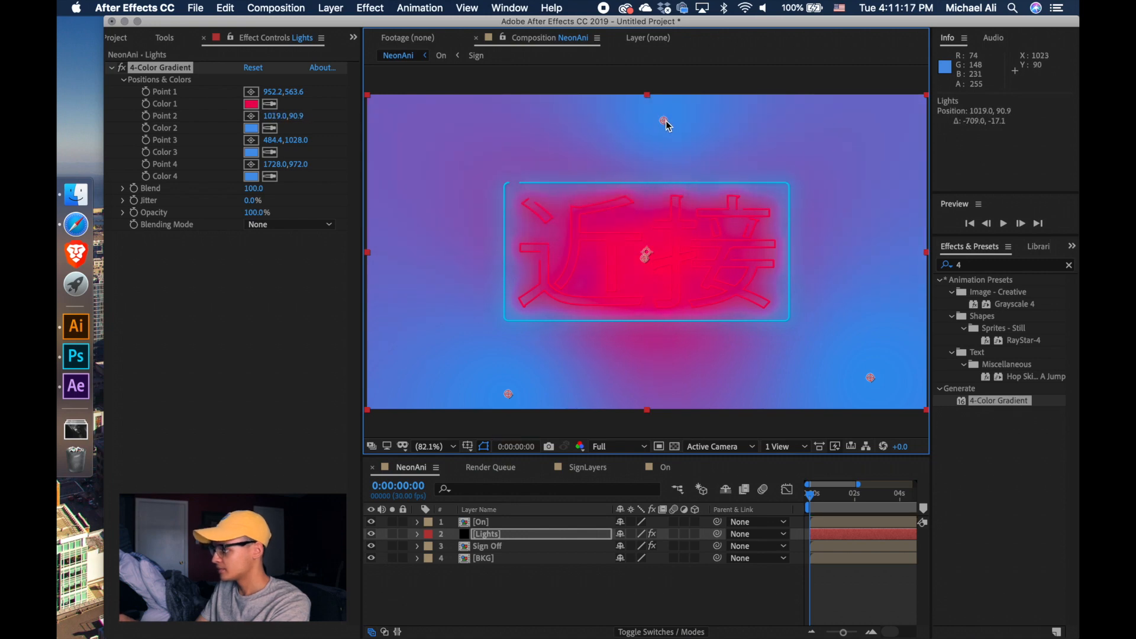
drag(869, 377, 814, 383)
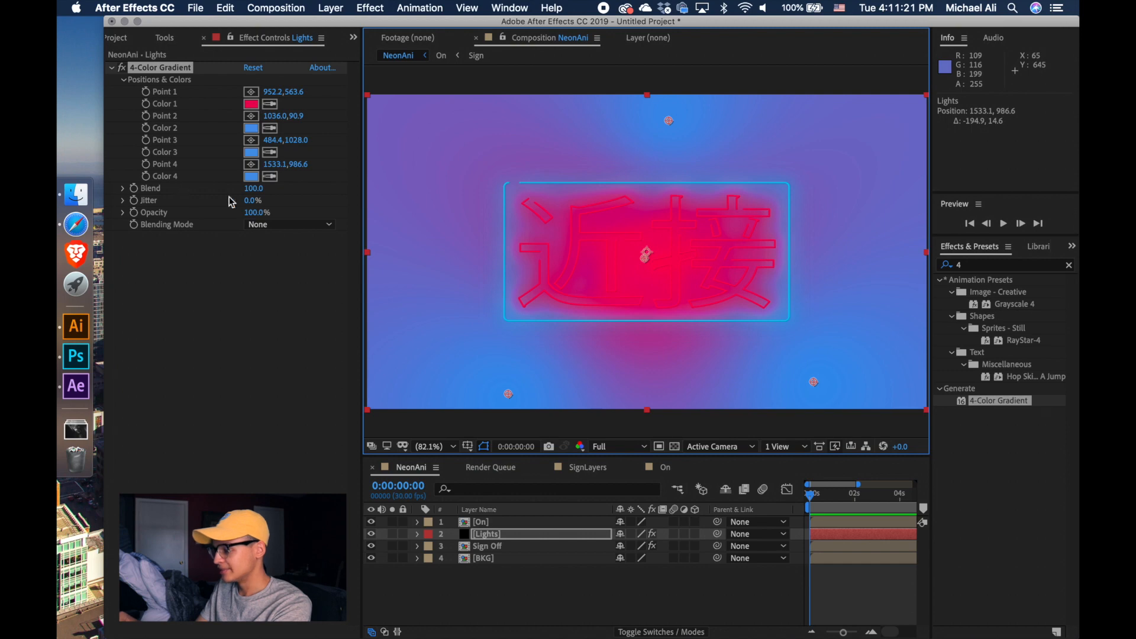
- Set the 4-Color Gradient's Blend to 80 and its Jitter to about 10.2% on the Lights layer
drag(249, 196, 236, 194)
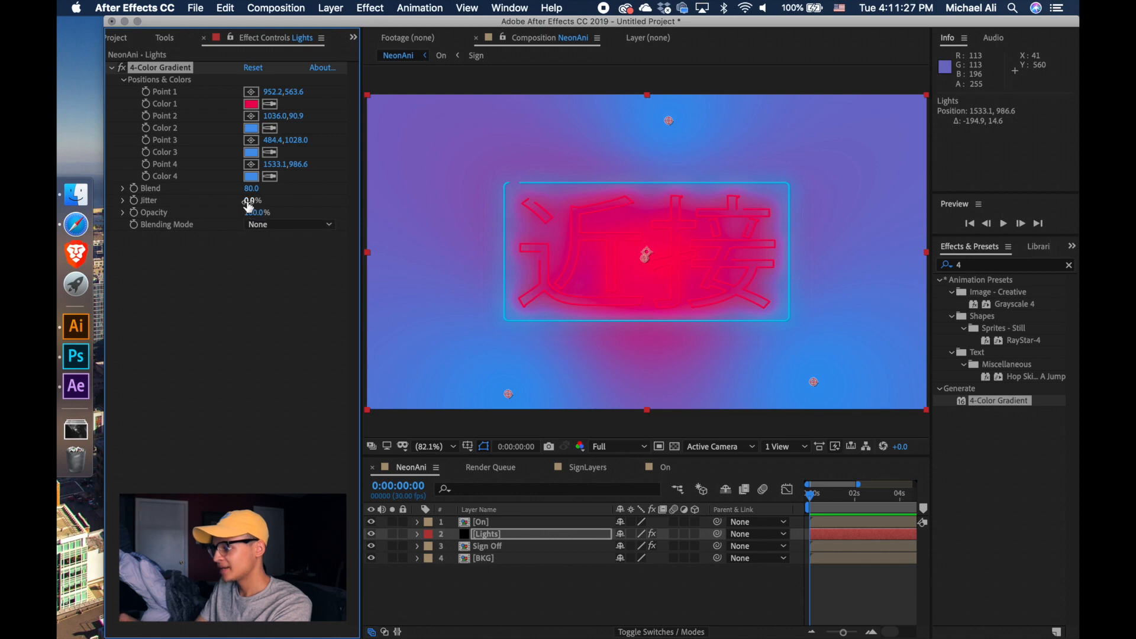
drag(276, 201, 284, 202)
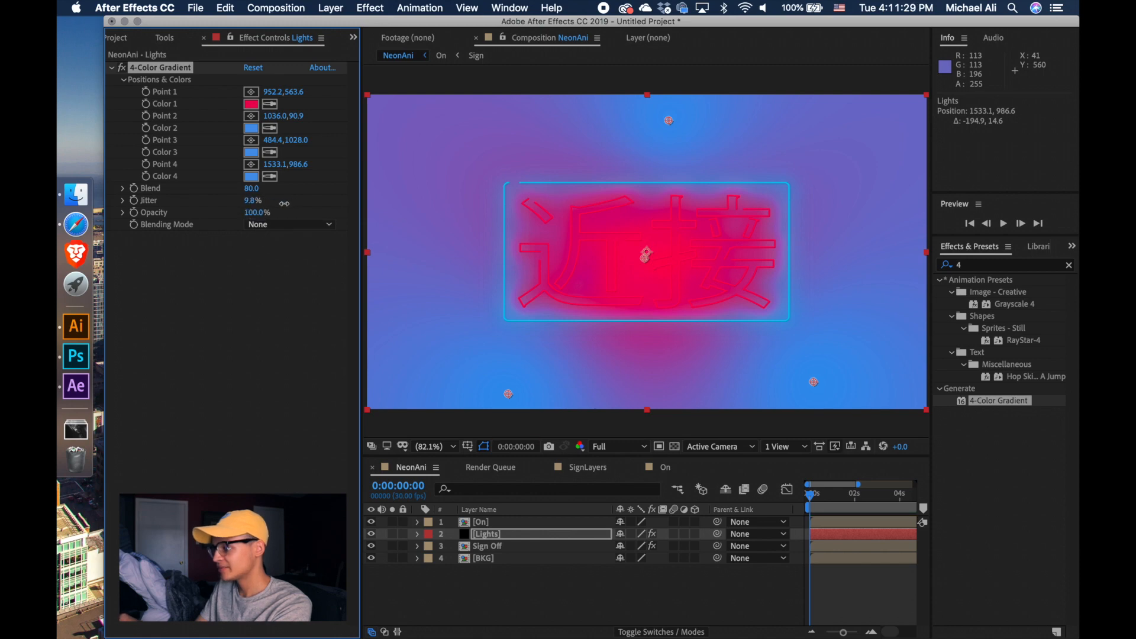
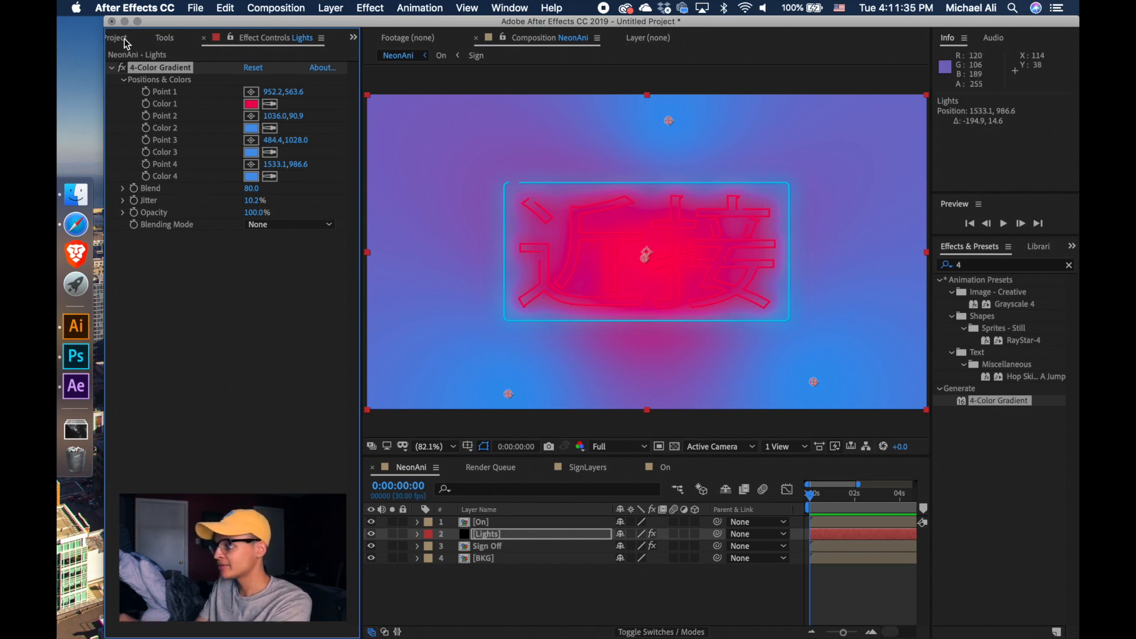
- Draw a closed, rounded seven-point mask around the sign on the Lights layer with the Pen tool, leaving a margin outside the blue frame
click(165, 39)
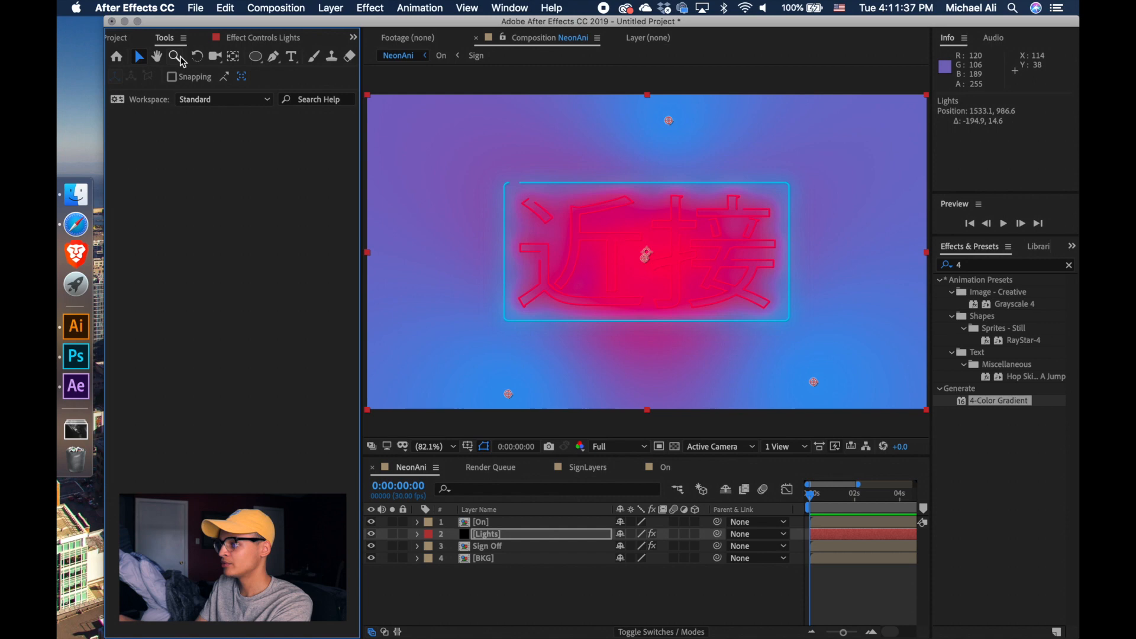
click(274, 57)
click(475, 221)
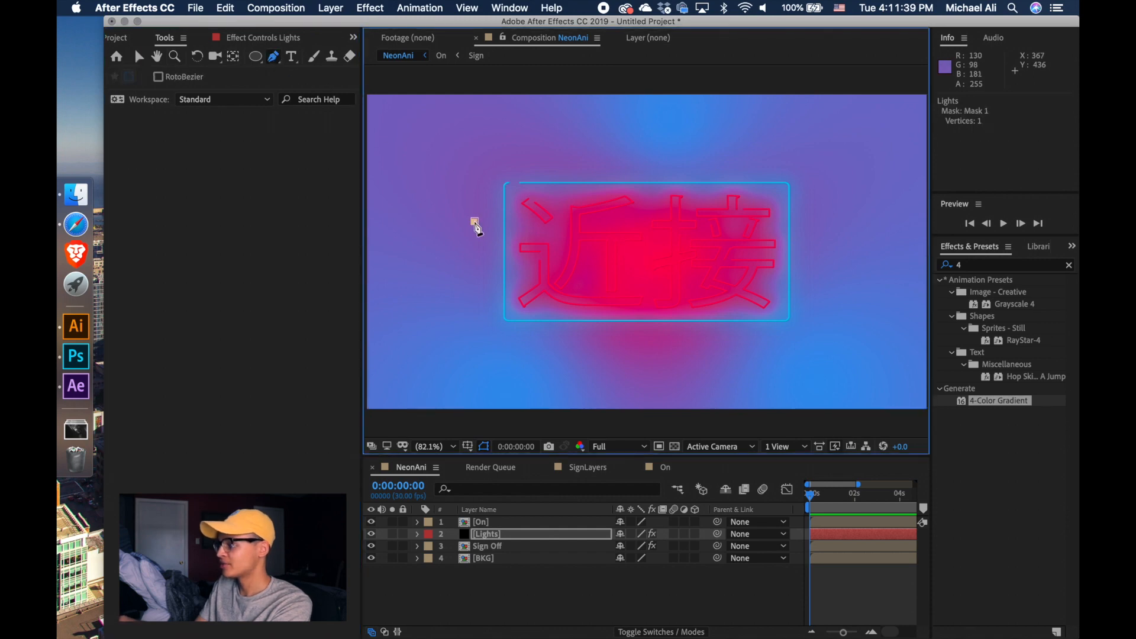
drag(520, 146, 584, 152)
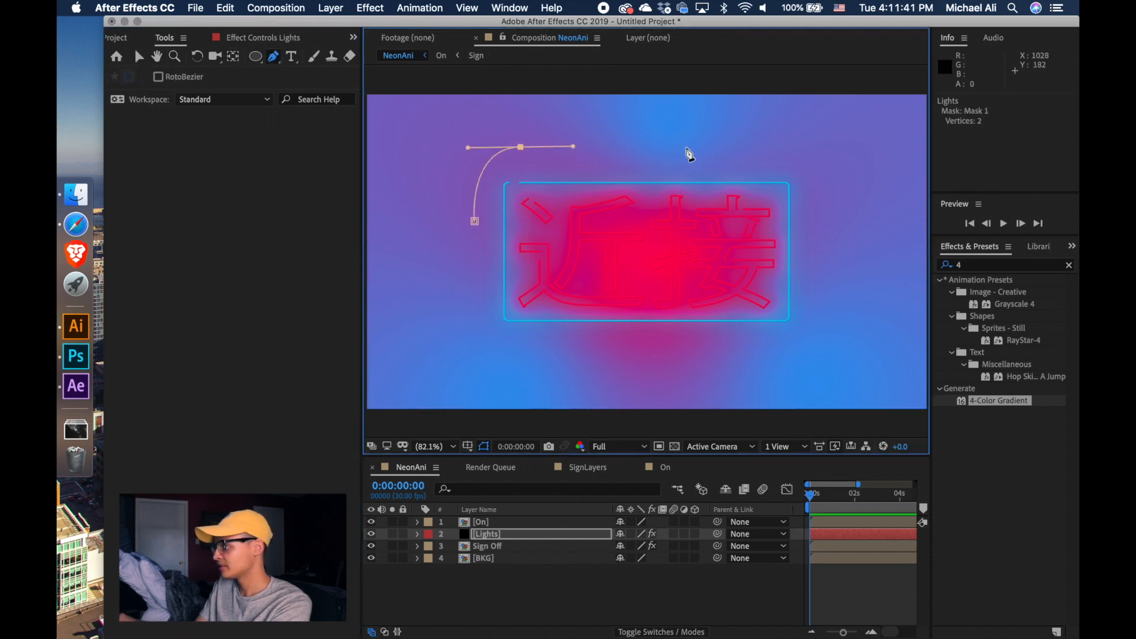
click(701, 147)
drag(812, 180, 823, 206)
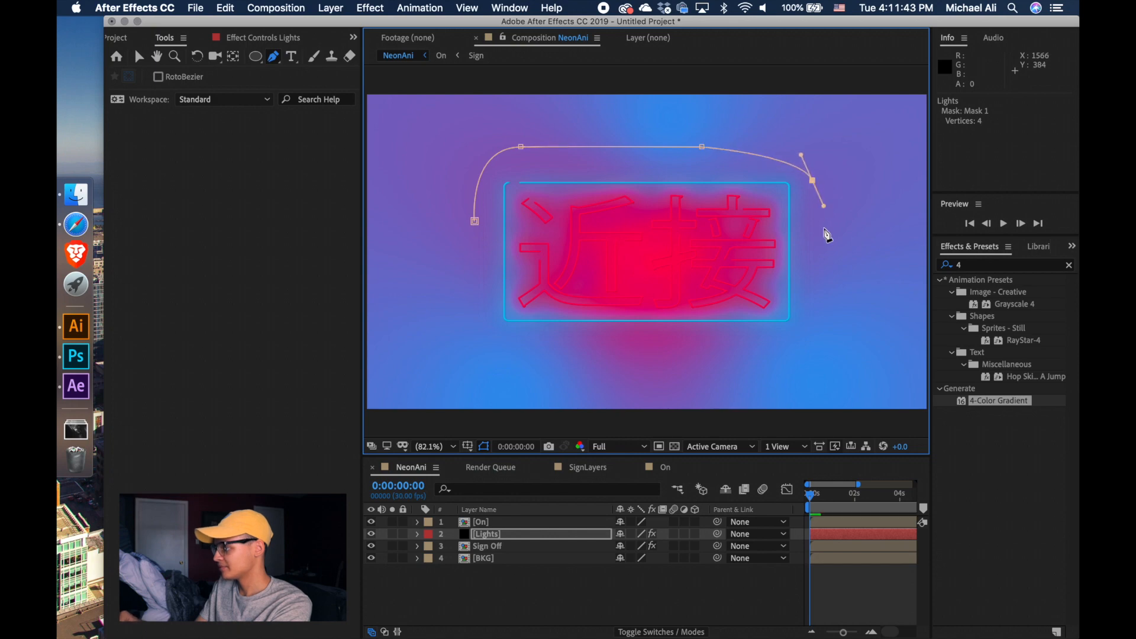
drag(811, 334, 792, 349)
click(680, 359)
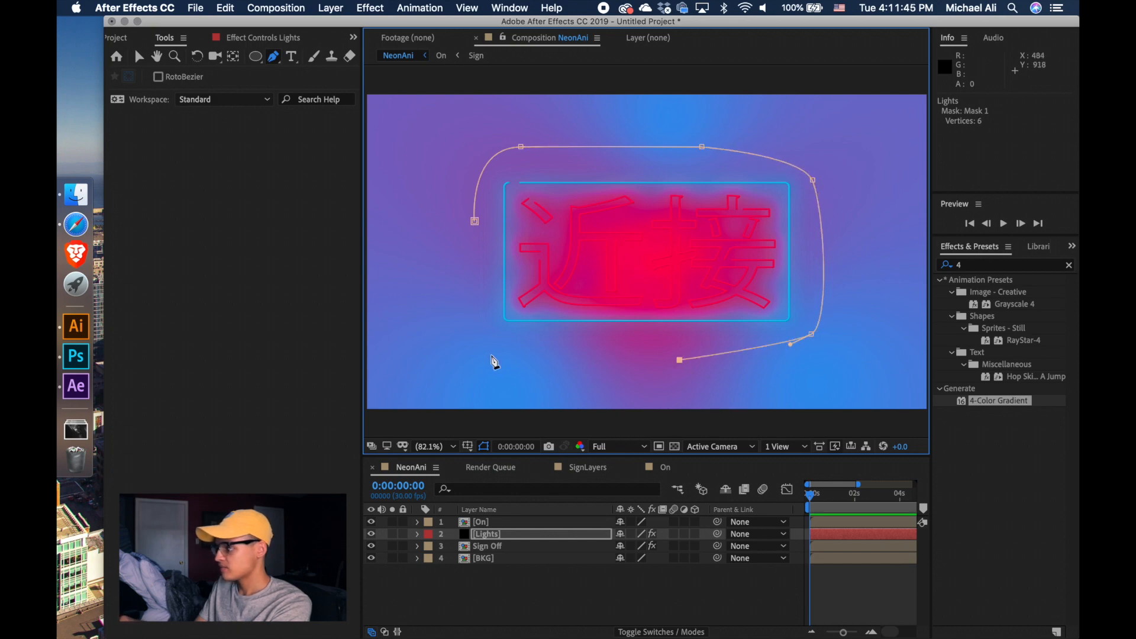
drag(494, 340, 488, 331)
click(474, 220)
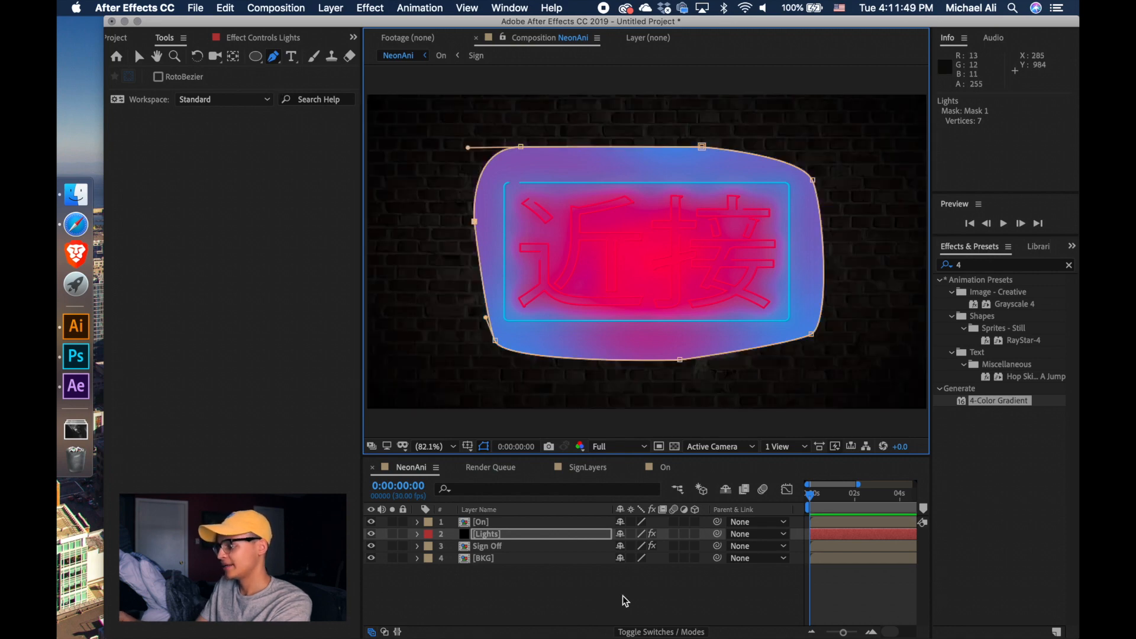
- Feather the Lights layer's mask to about 506 pixels and set the layer's blending mode to Vivid Light
key(f)
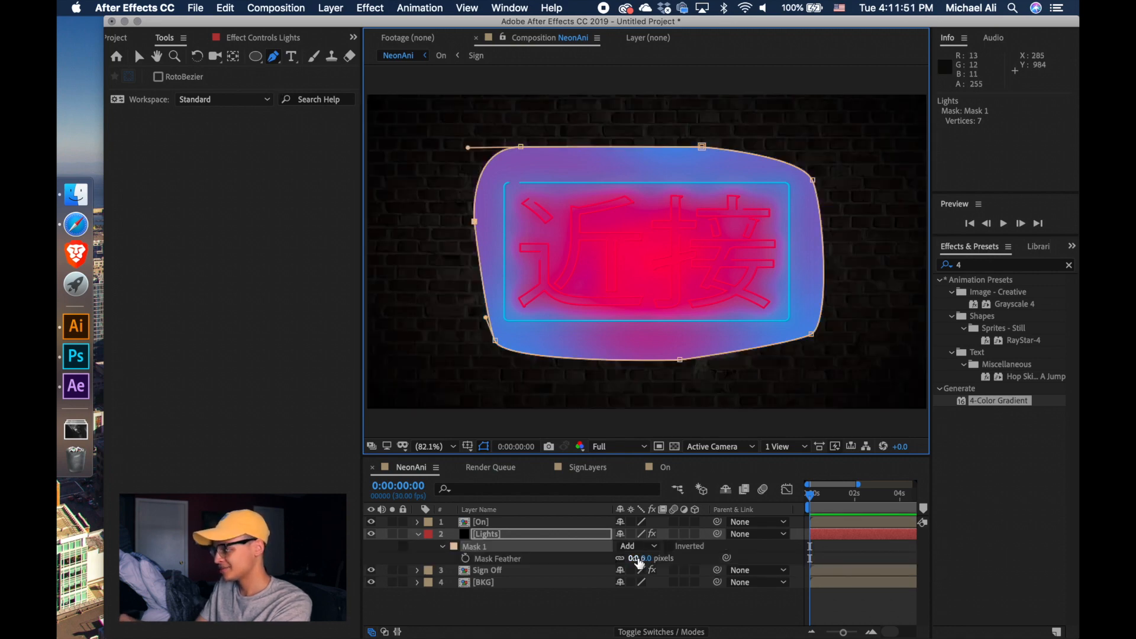
drag(639, 557, 950, 550)
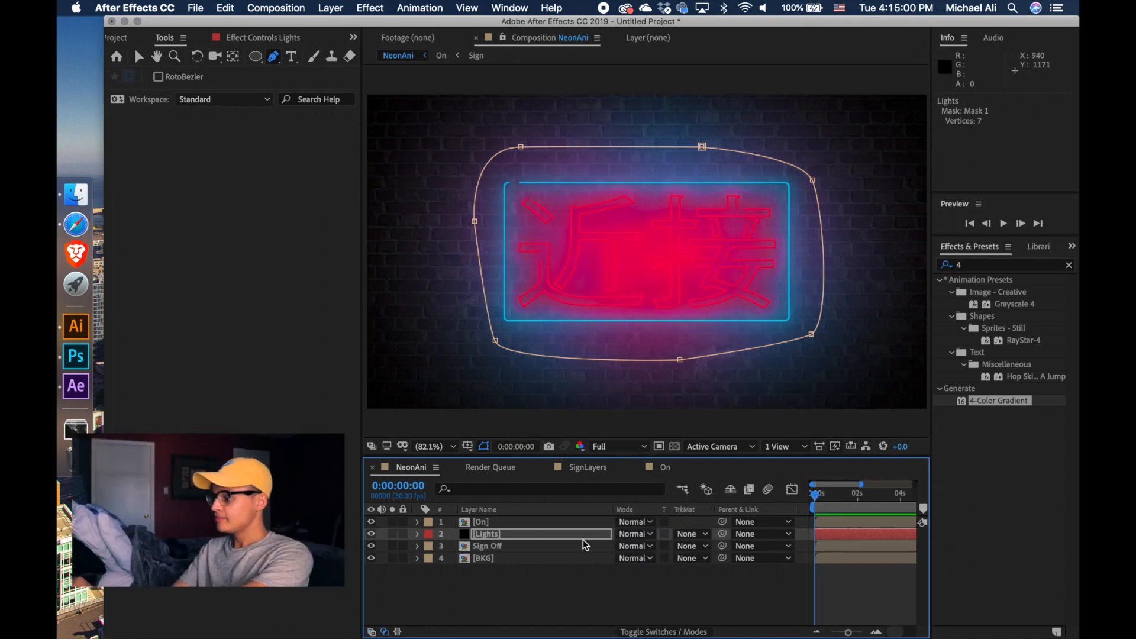
click(638, 536)
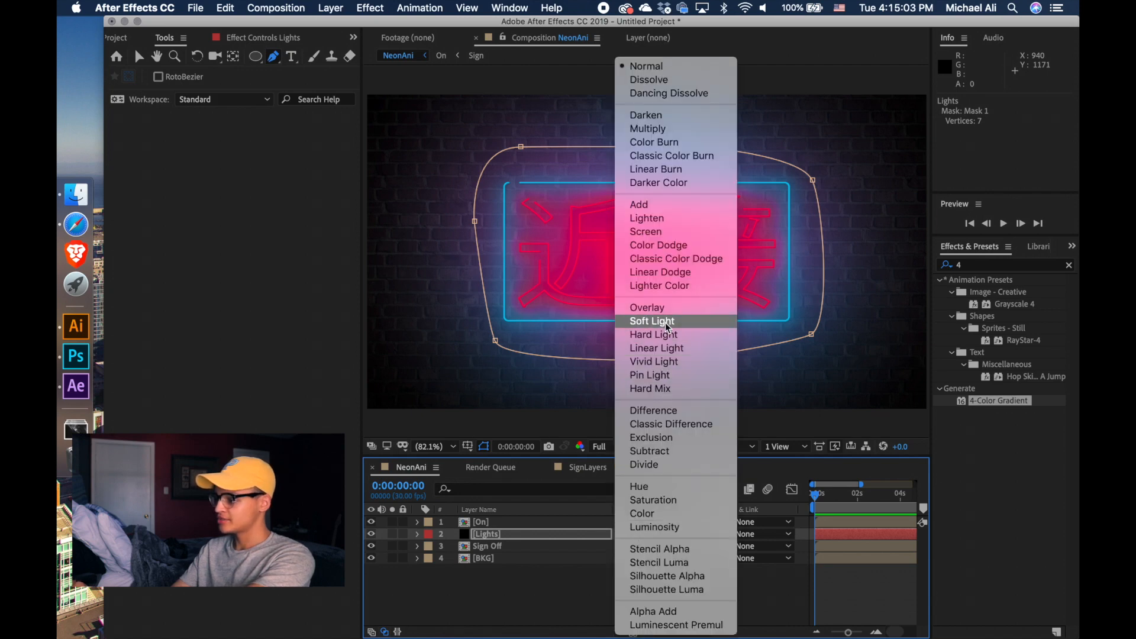
click(676, 362)
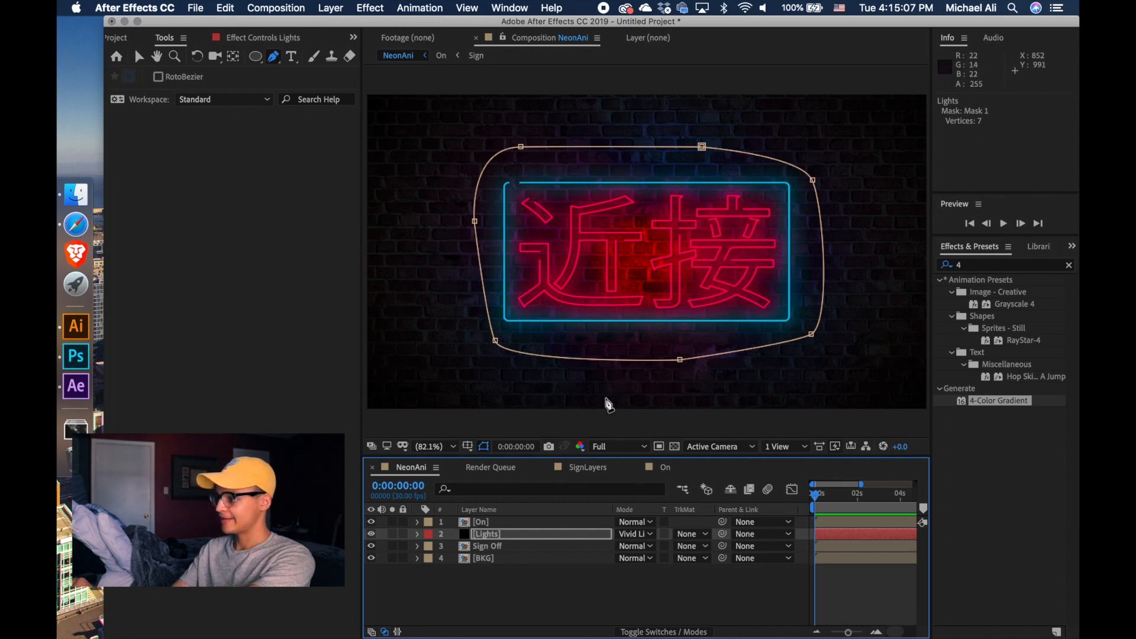
- Increase the Lights mask feather to 574 pixels and set the layer's opacity to 50%
key(f)
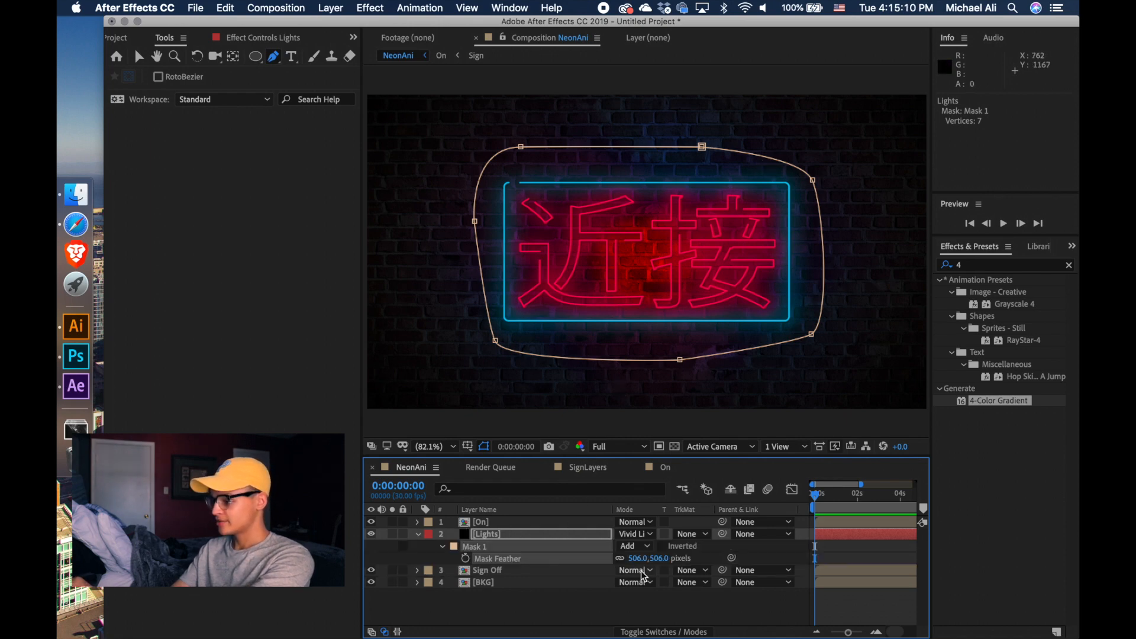
drag(681, 561, 688, 563)
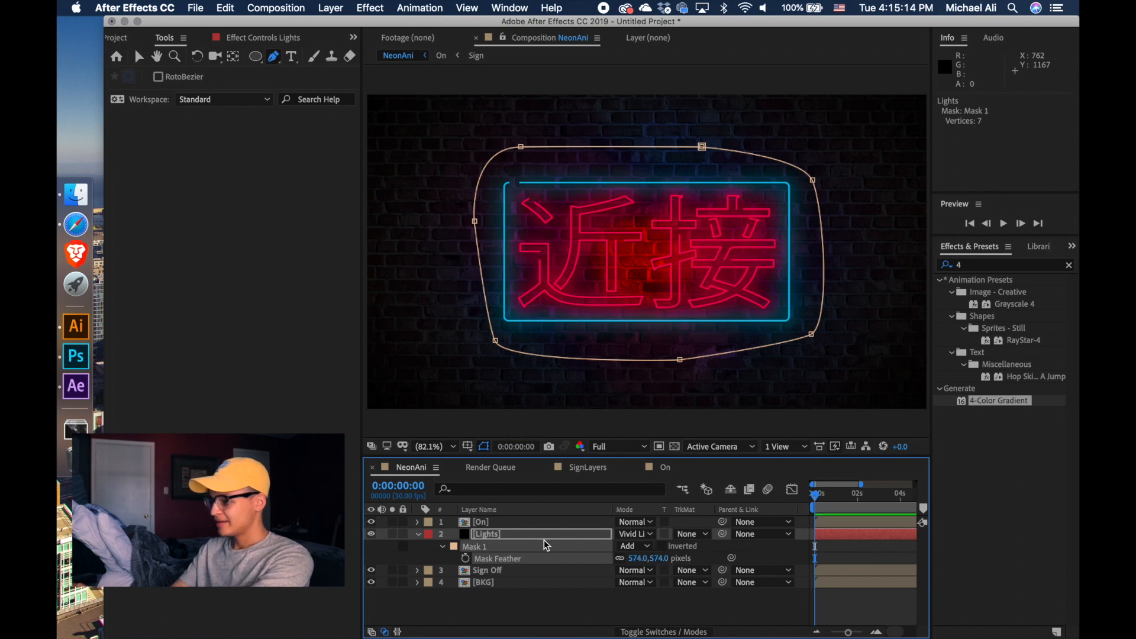
click(445, 548)
key(t)
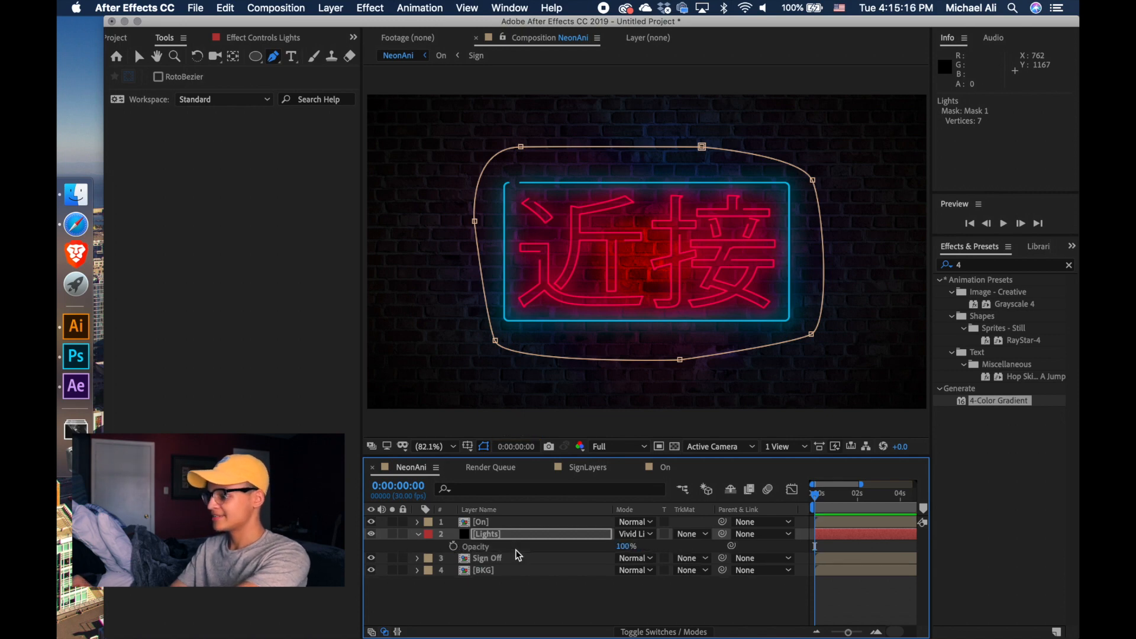
drag(626, 546, 600, 546)
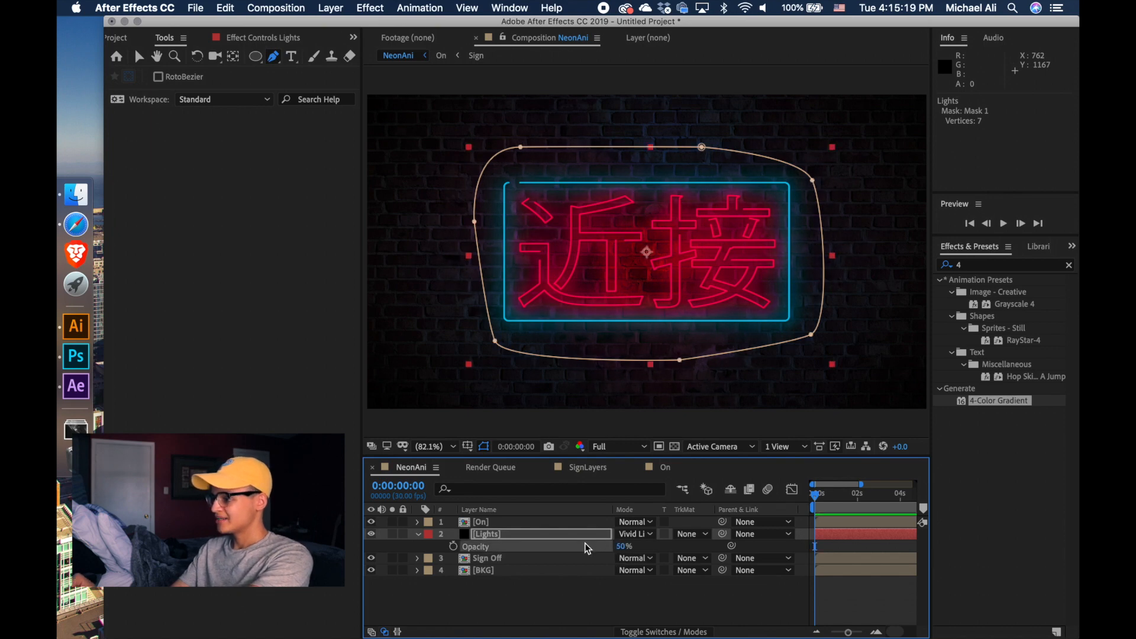
- Switch back to the Selection tool, deselect the Lights layer and collapse its properties
click(399, 413)
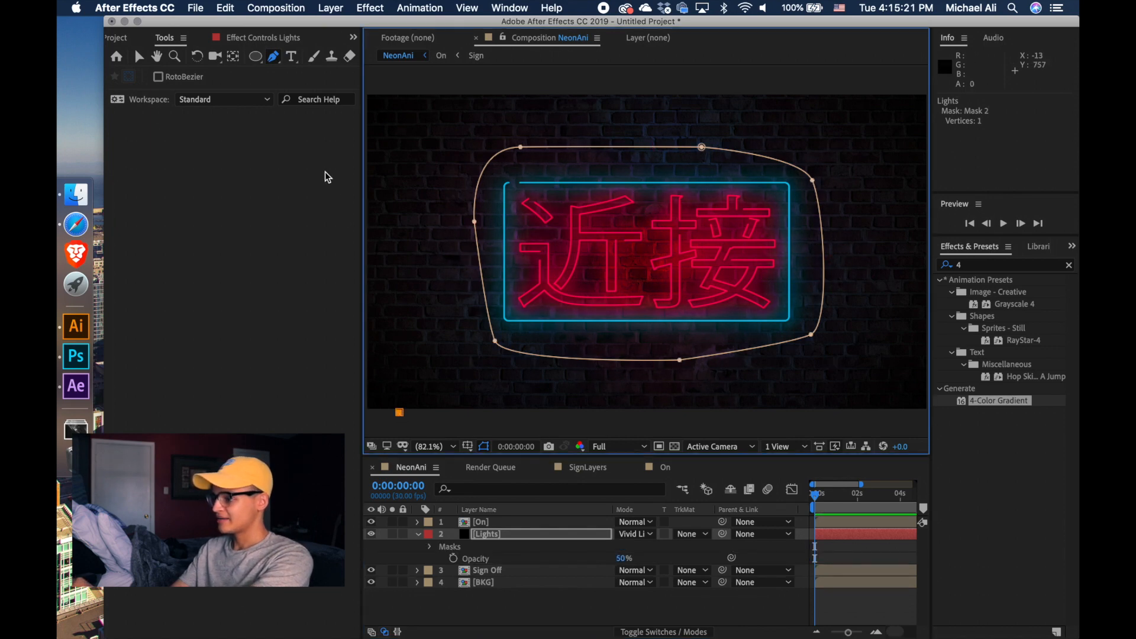
click(139, 56)
click(476, 408)
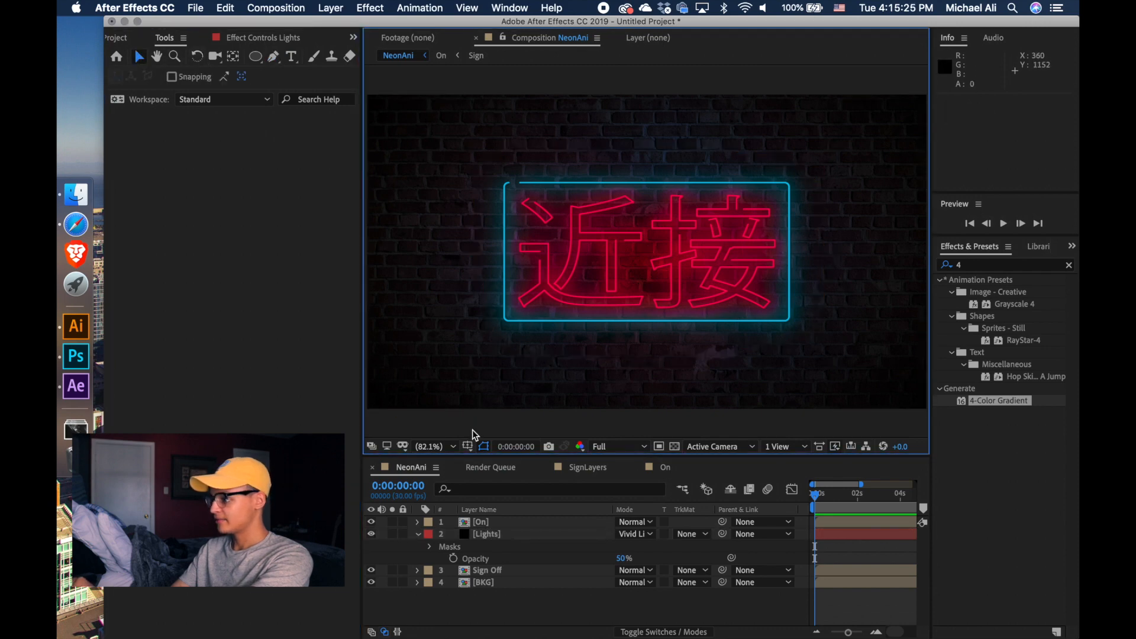
click(418, 533)
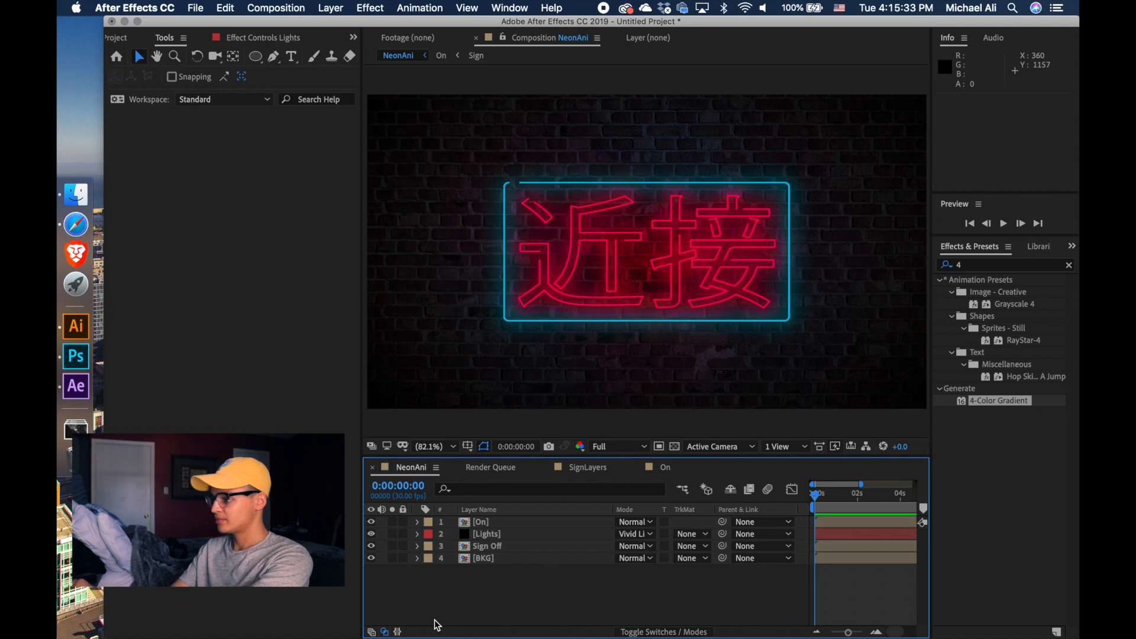
- Compare the sign with the On layer and the Sign Off layer each hidden and shown again
click(372, 522)
click(371, 522)
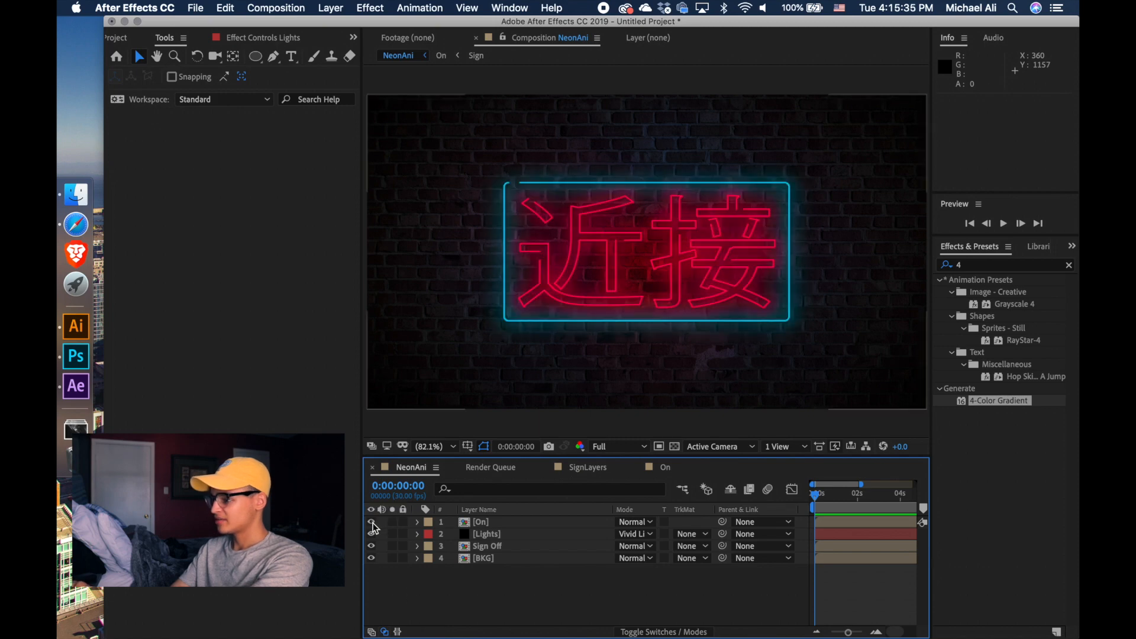
click(371, 522)
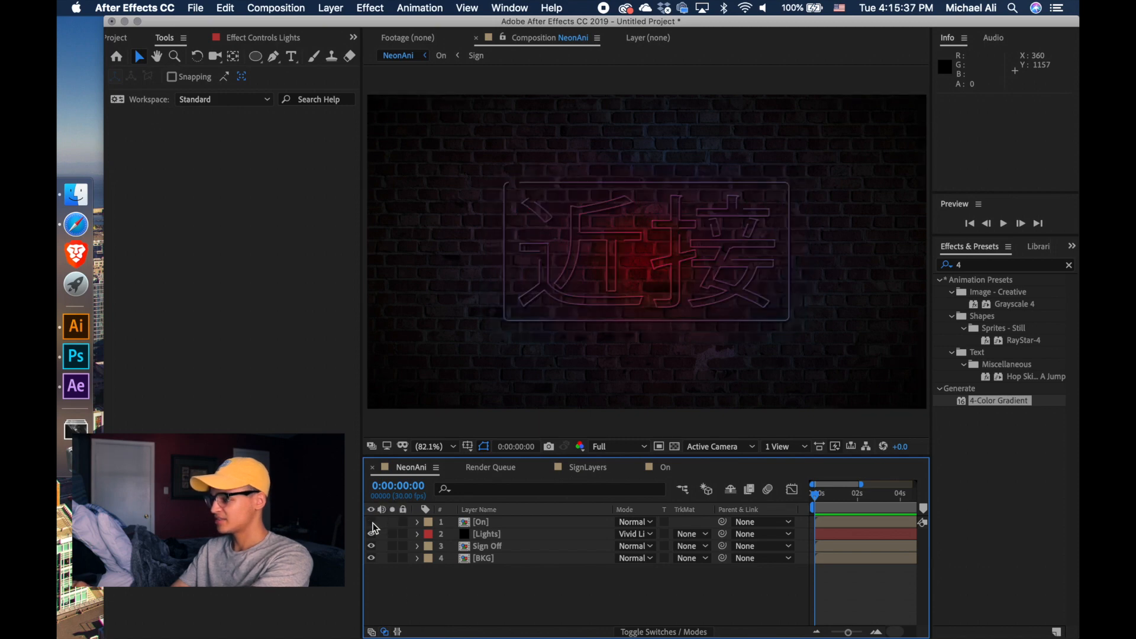
click(371, 522)
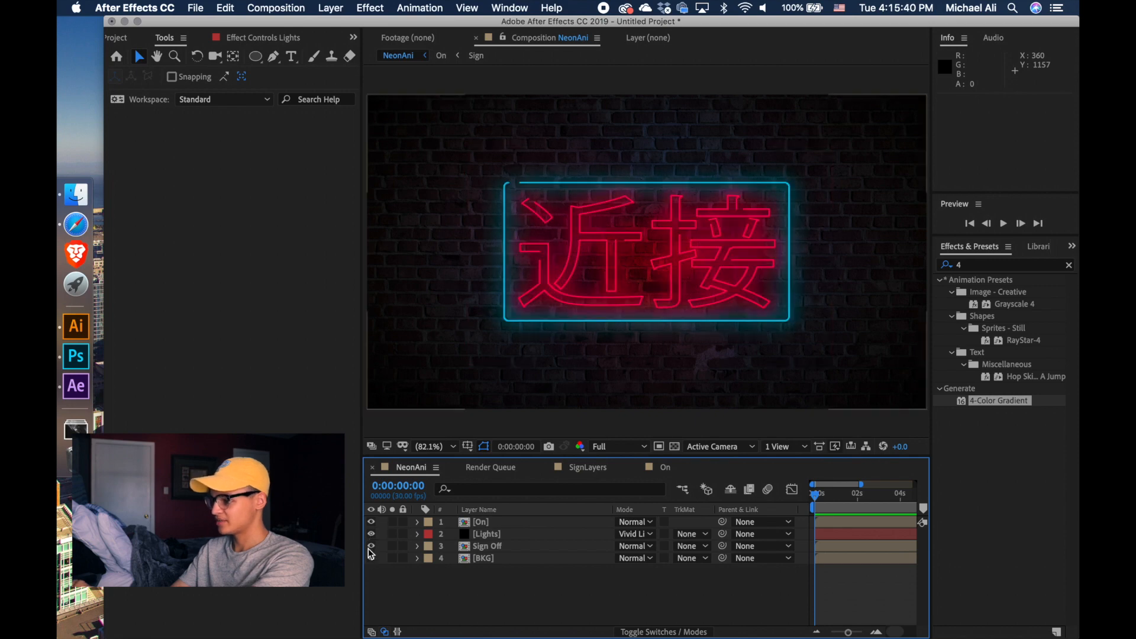
click(371, 547)
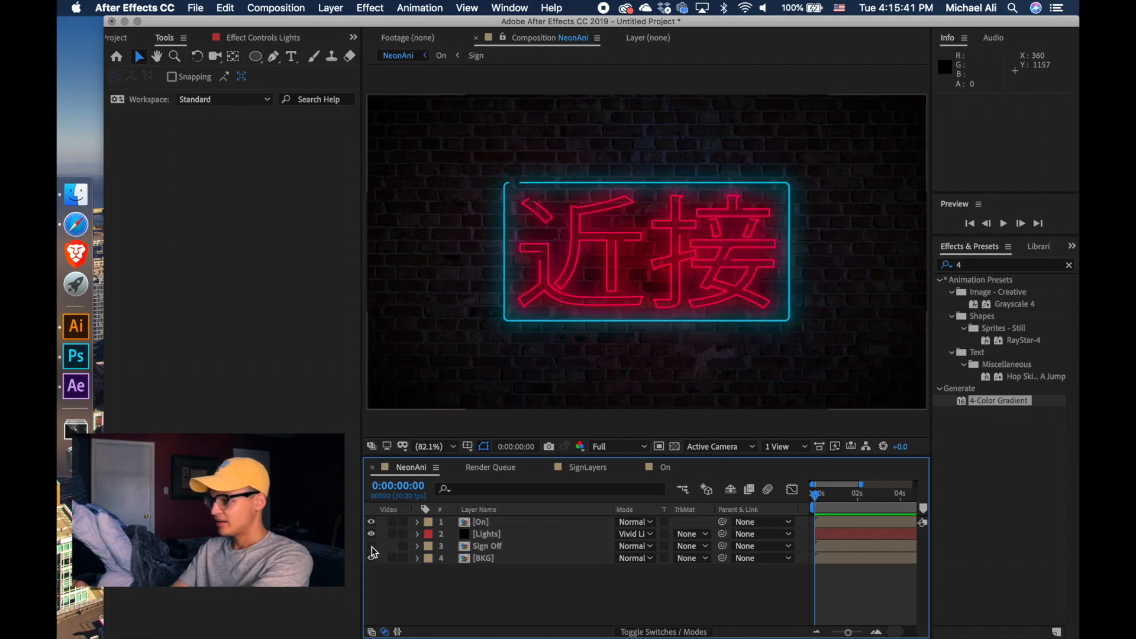
click(371, 547)
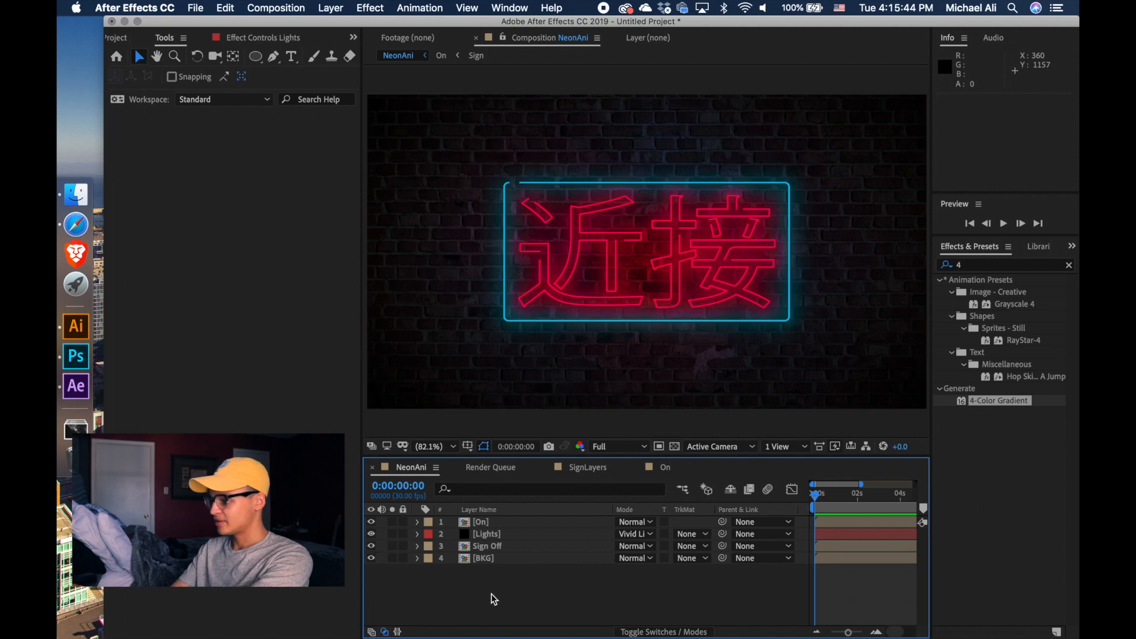
- Select the On and Lights layers together and trim their start to 0:00:01:00
click(548, 535)
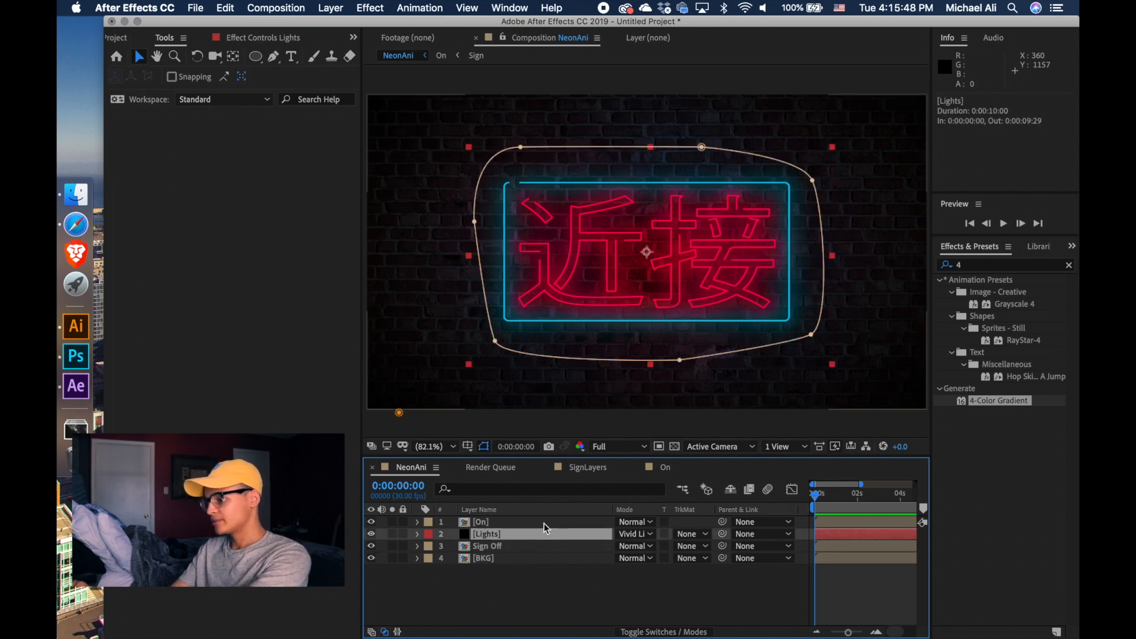
click(552, 560)
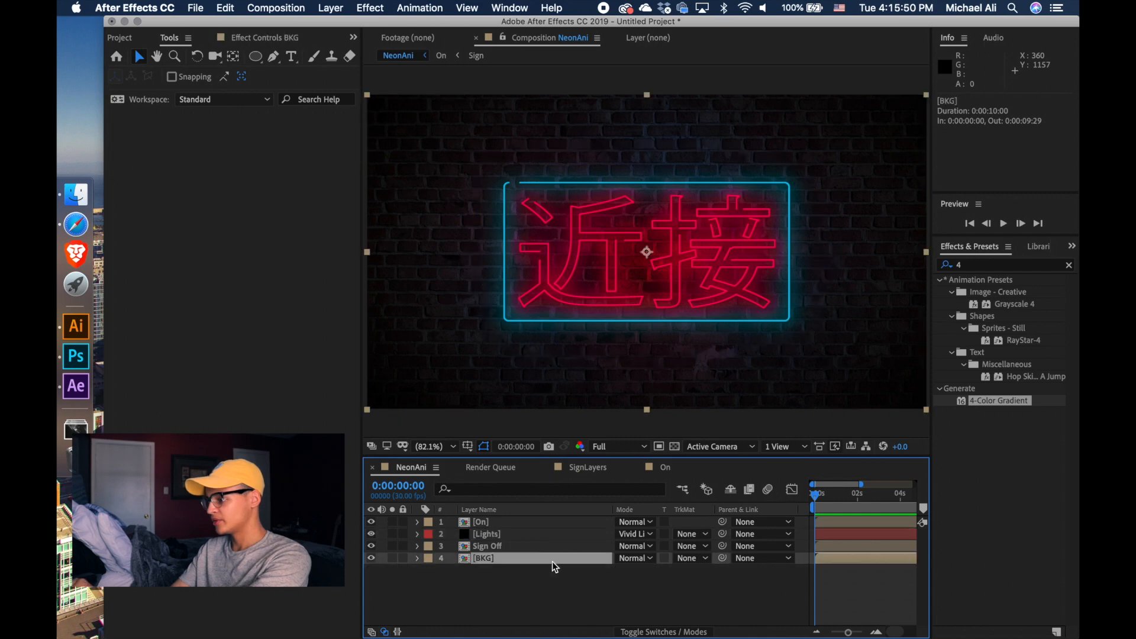
click(555, 534)
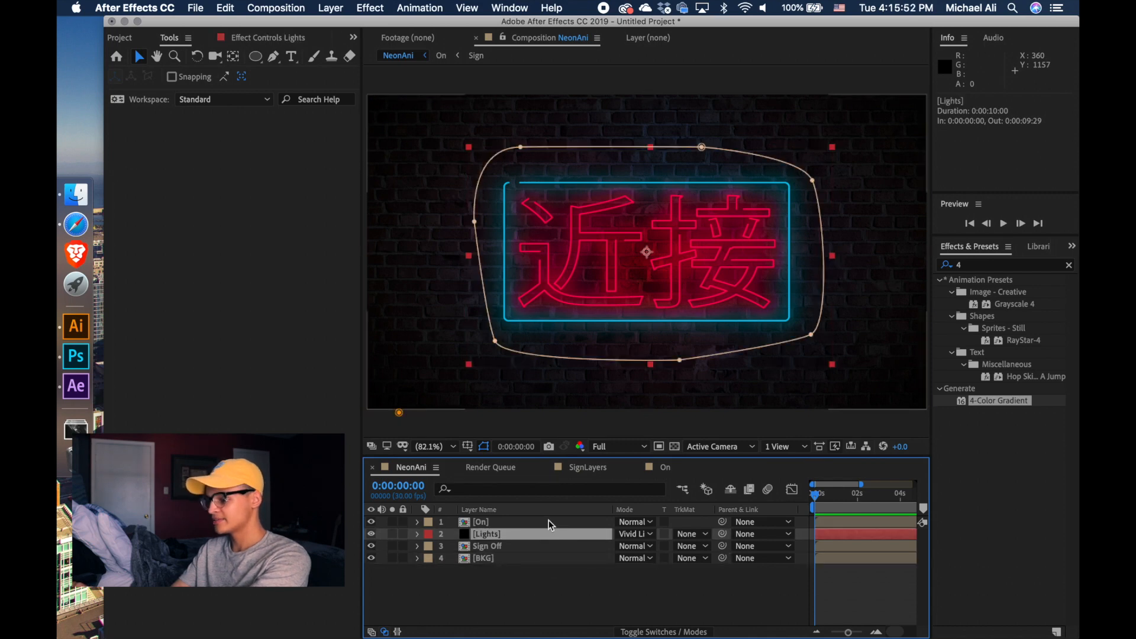
shift+click(549, 520)
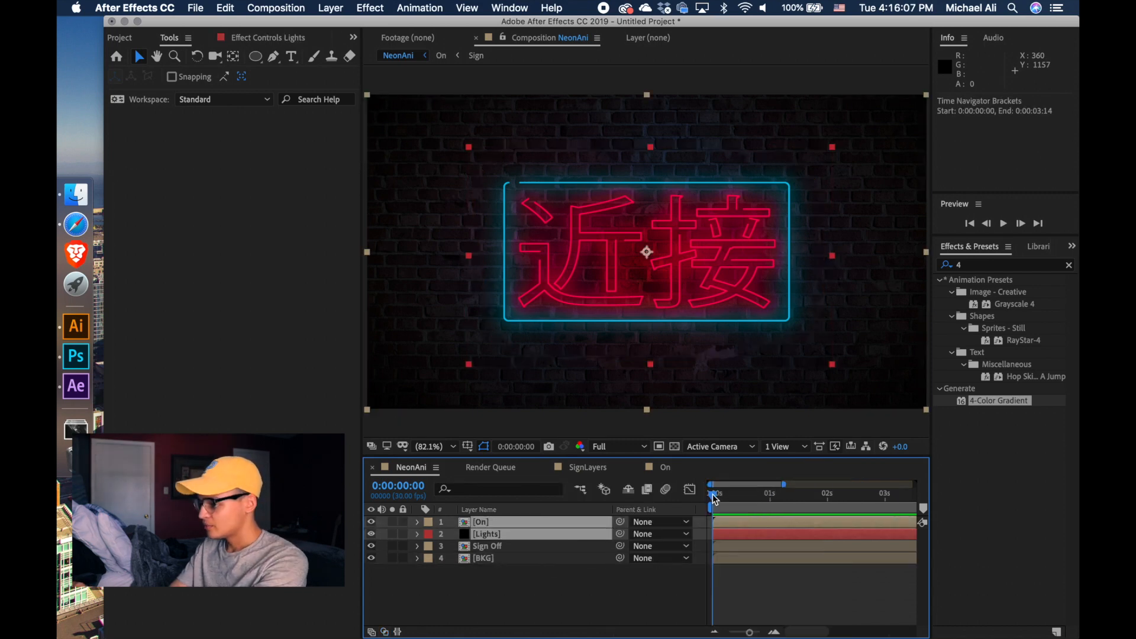
drag(714, 501, 770, 508)
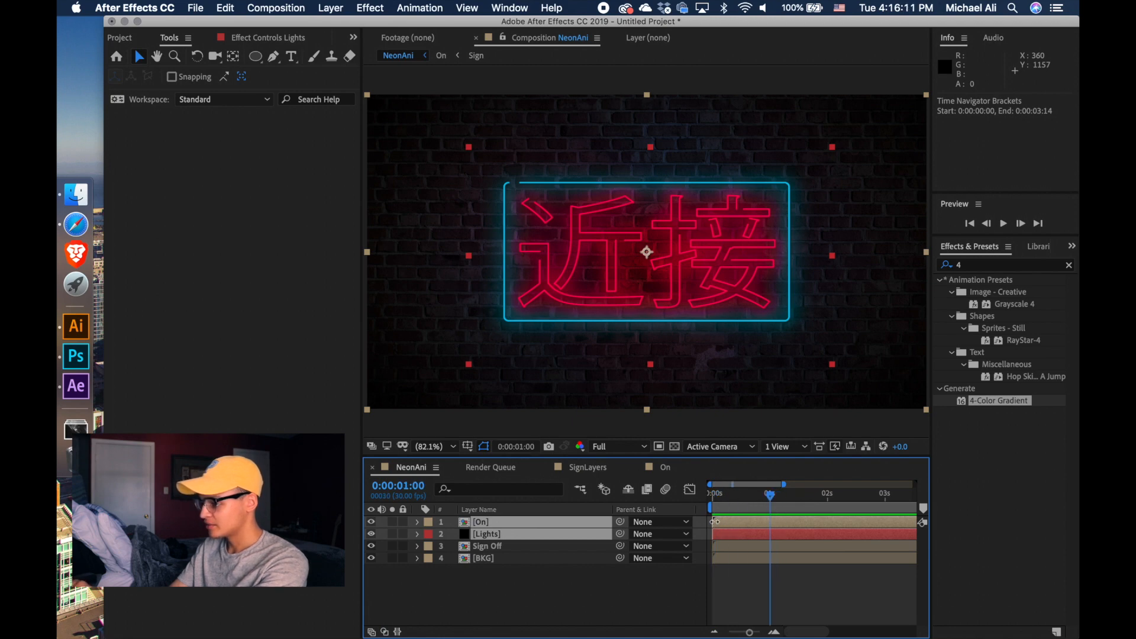
drag(713, 522, 770, 529)
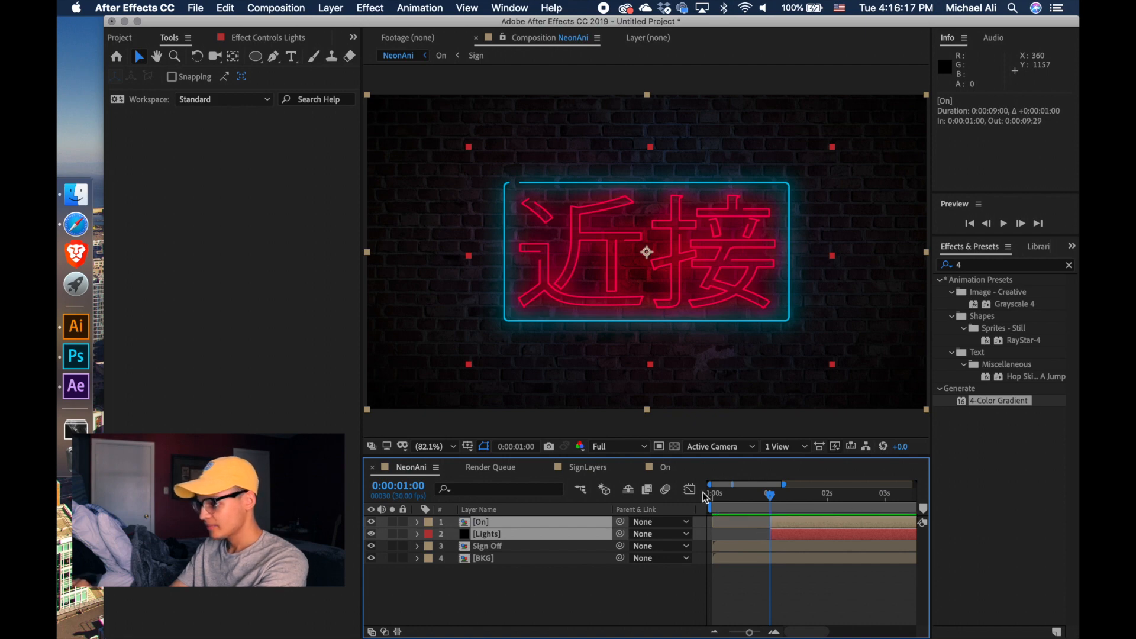
- Reveal the opacity of the On and Lights layers together and keyframe both at 0% at 0:00:01:10
click(647, 588)
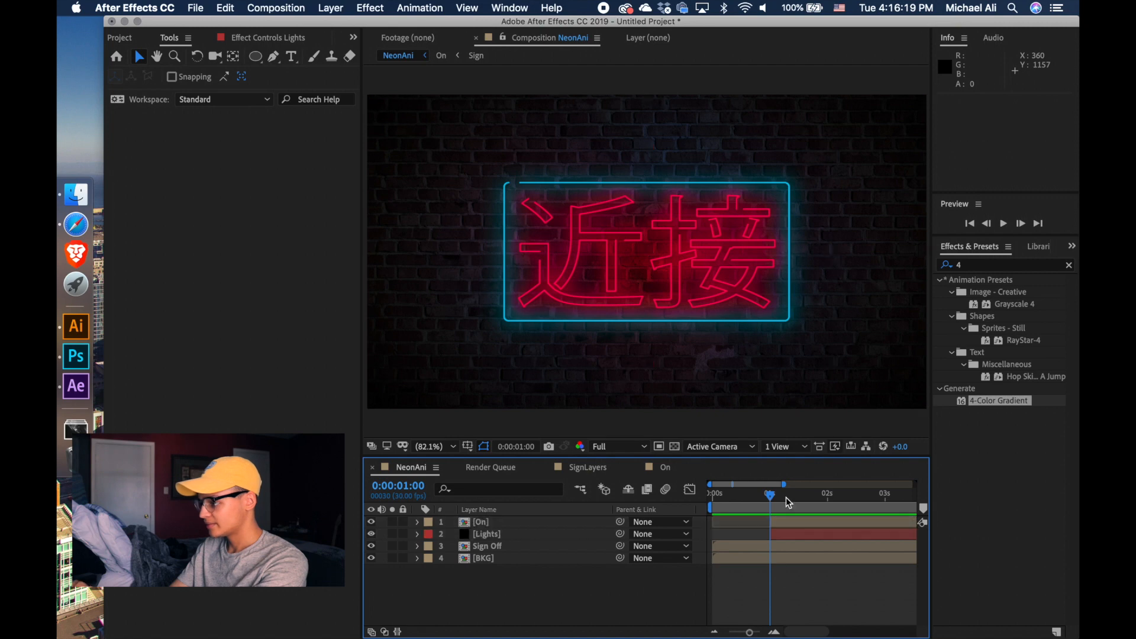
click(486, 523)
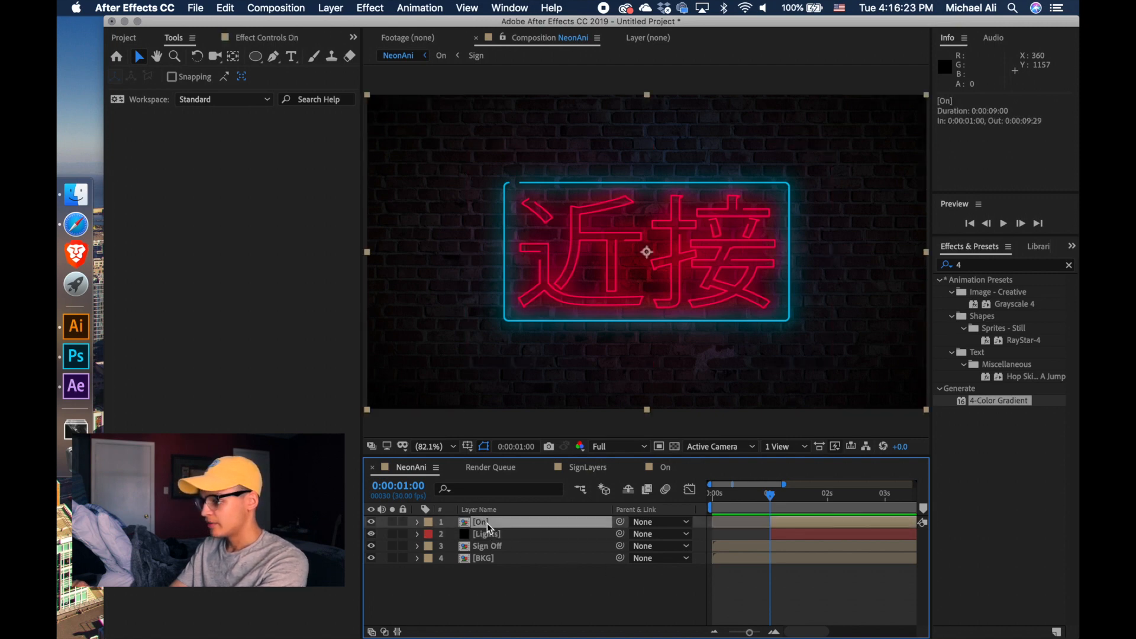
shift+click(492, 530)
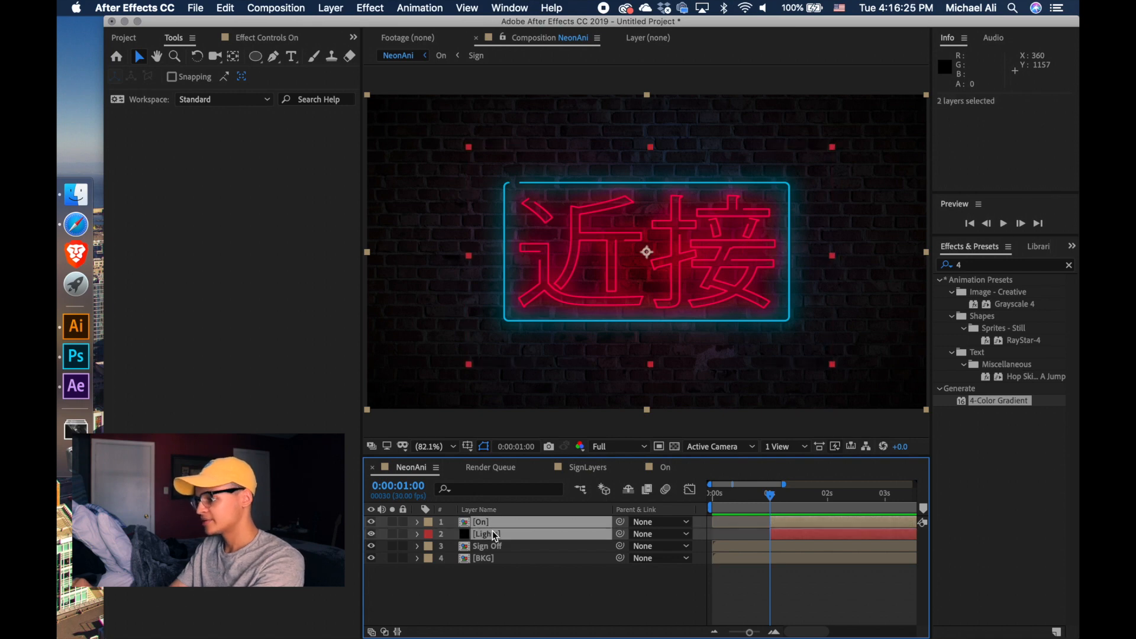
key(t)
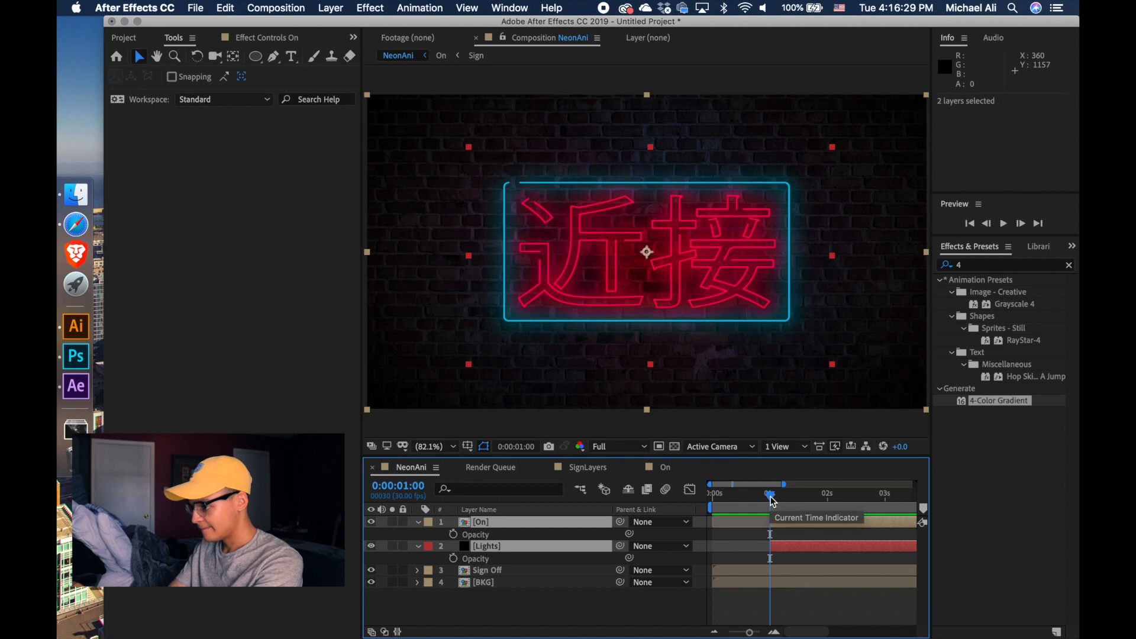
drag(771, 501, 792, 507)
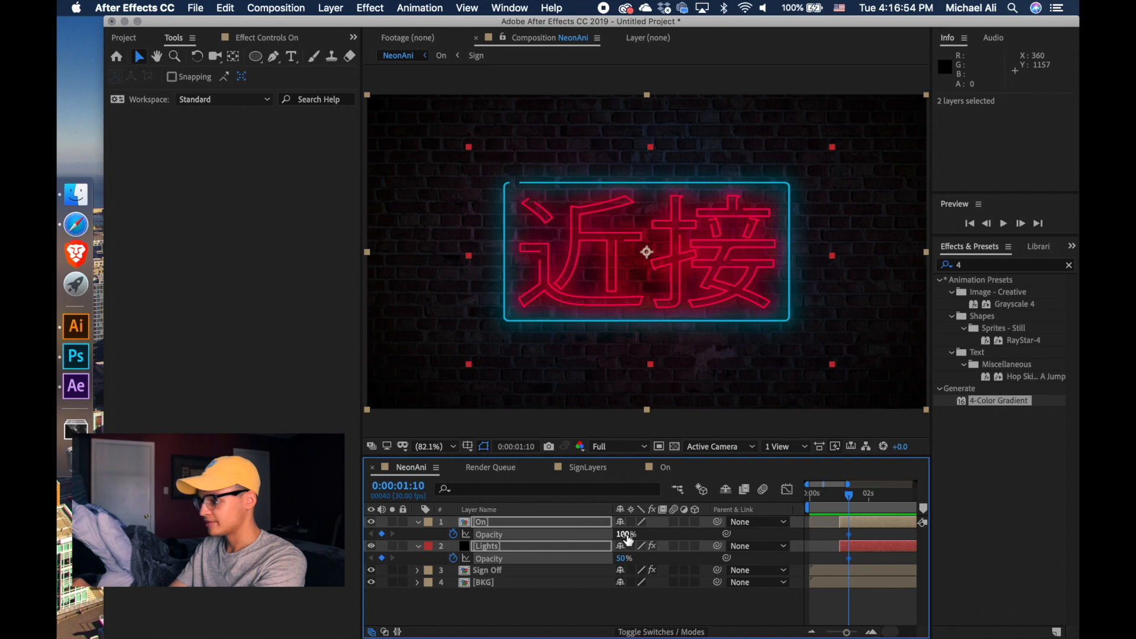
click(628, 535)
text(0)
key(Return)
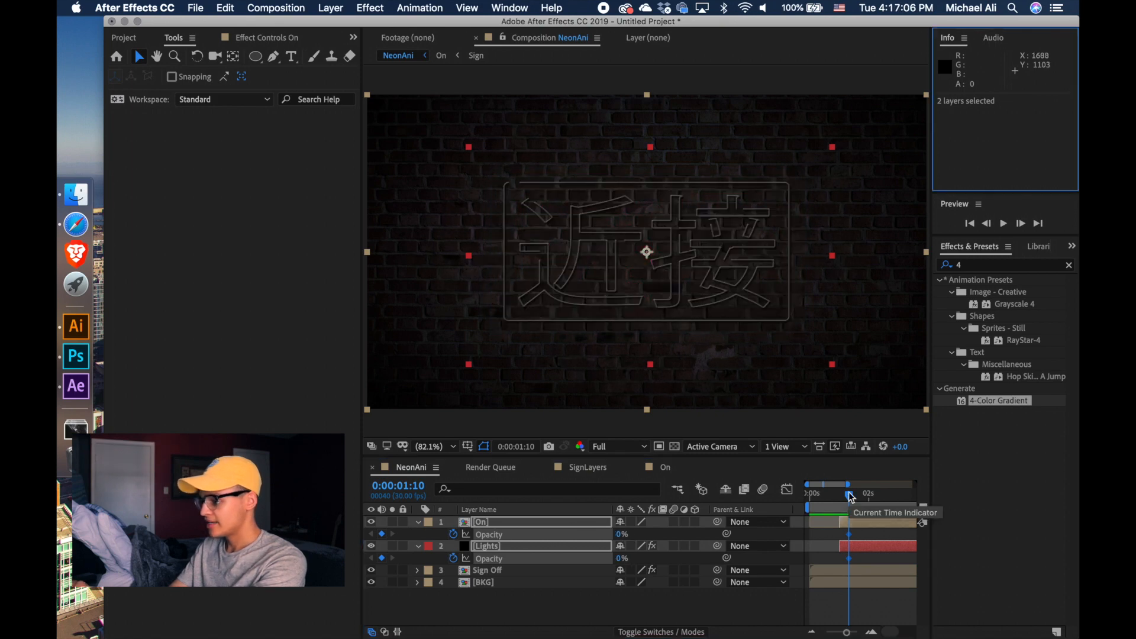
- At 0:00:01:15, keyframe the On layer's opacity at 100% and the Lights layer's opacity at 52%
drag(851, 495, 855, 496)
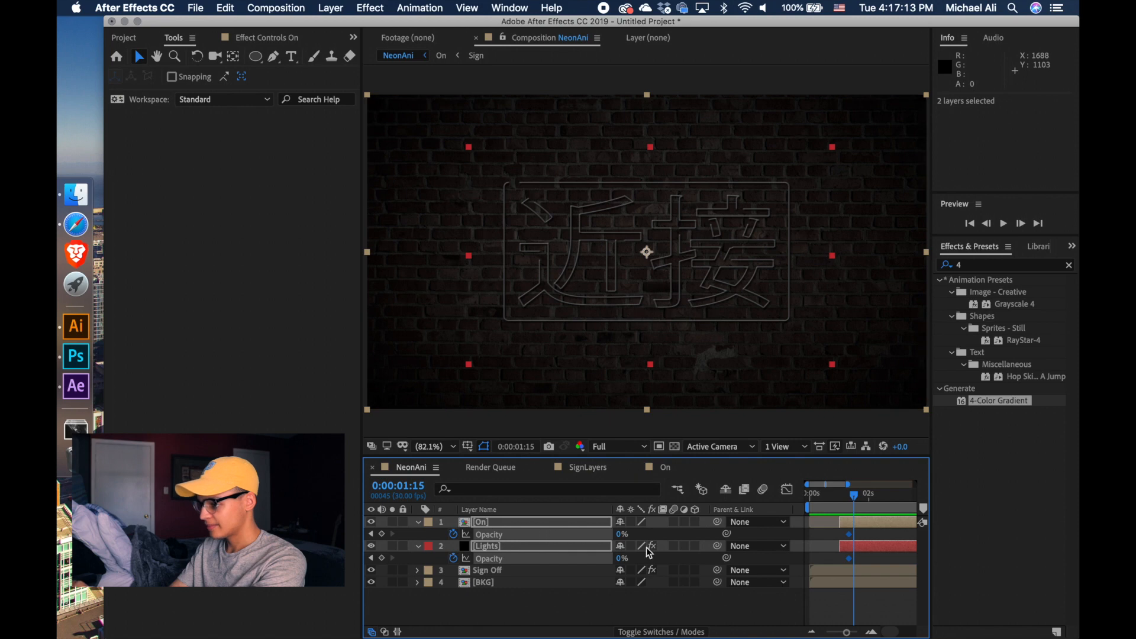
drag(621, 535, 689, 535)
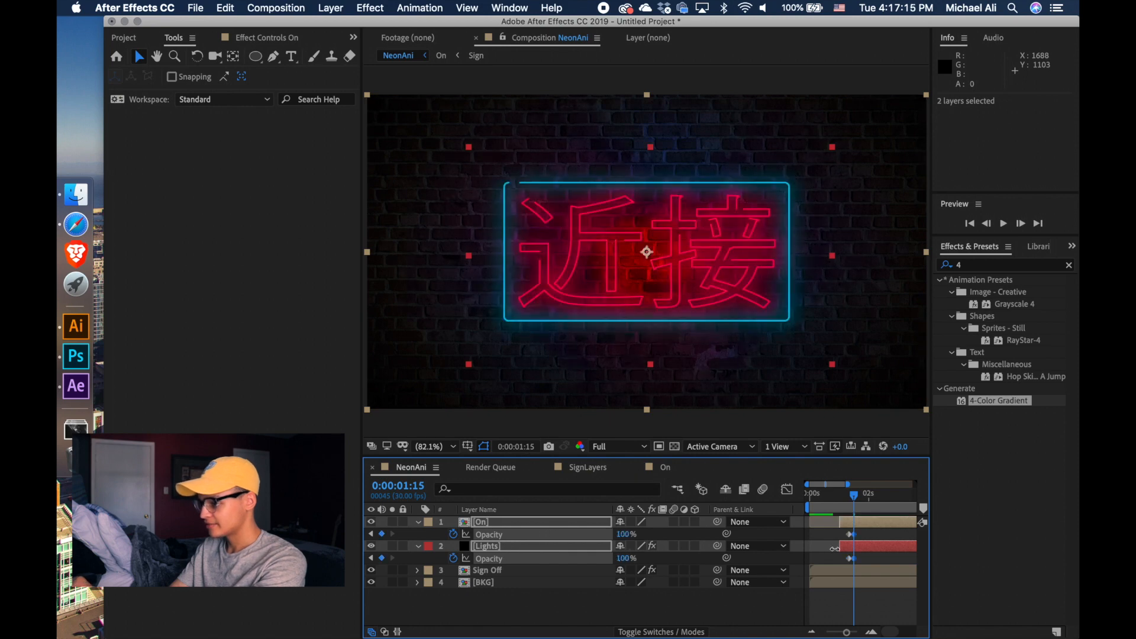
click(504, 601)
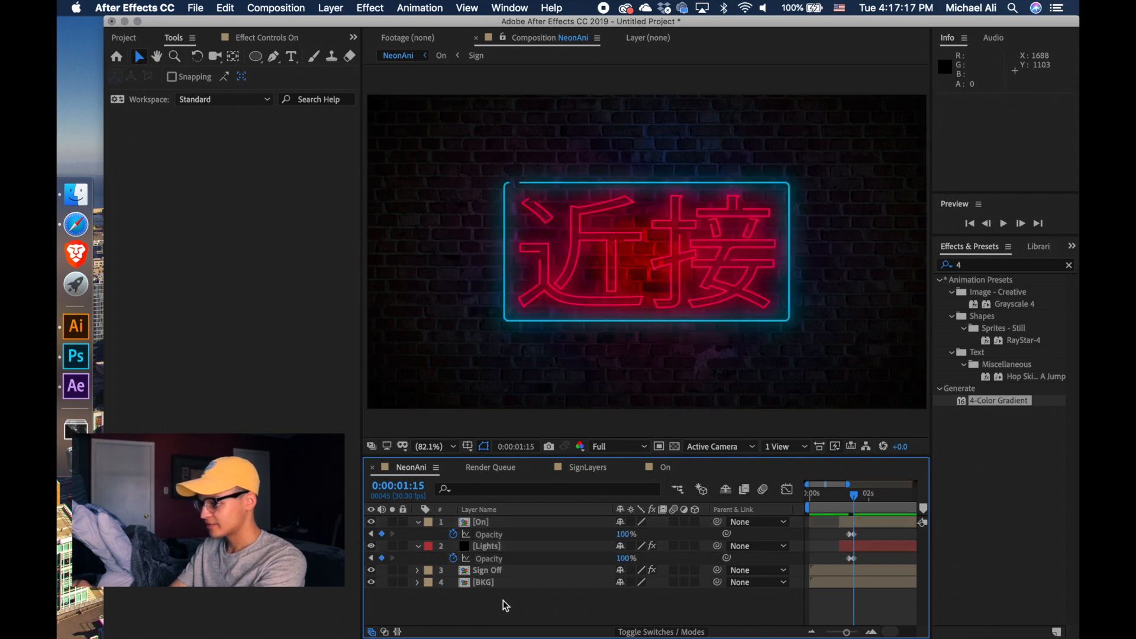
click(524, 560)
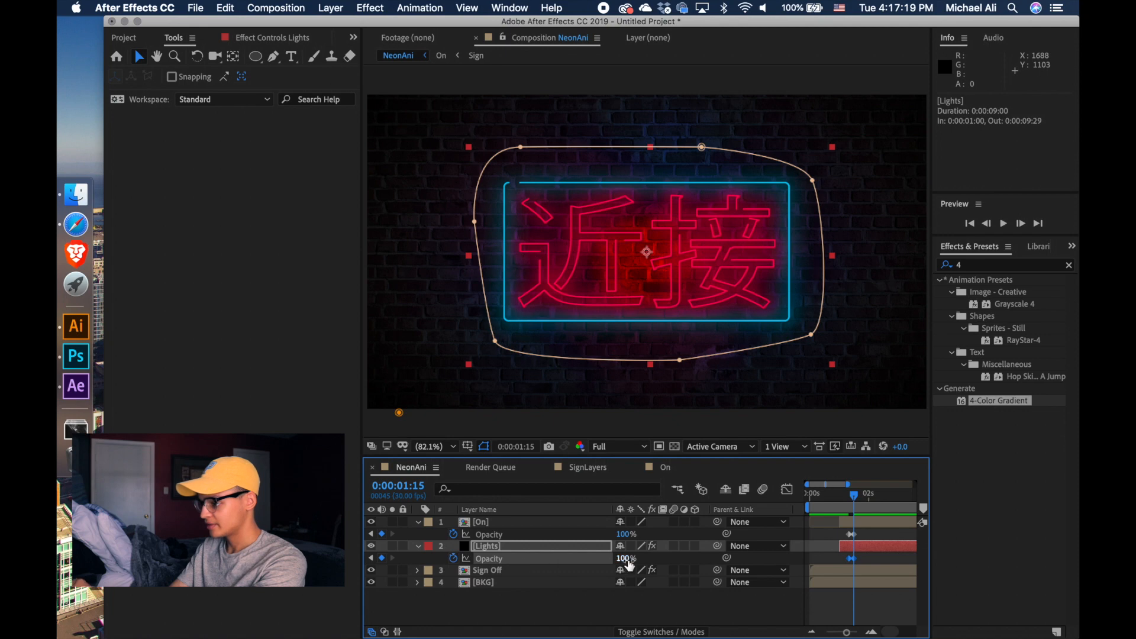
drag(626, 559, 604, 560)
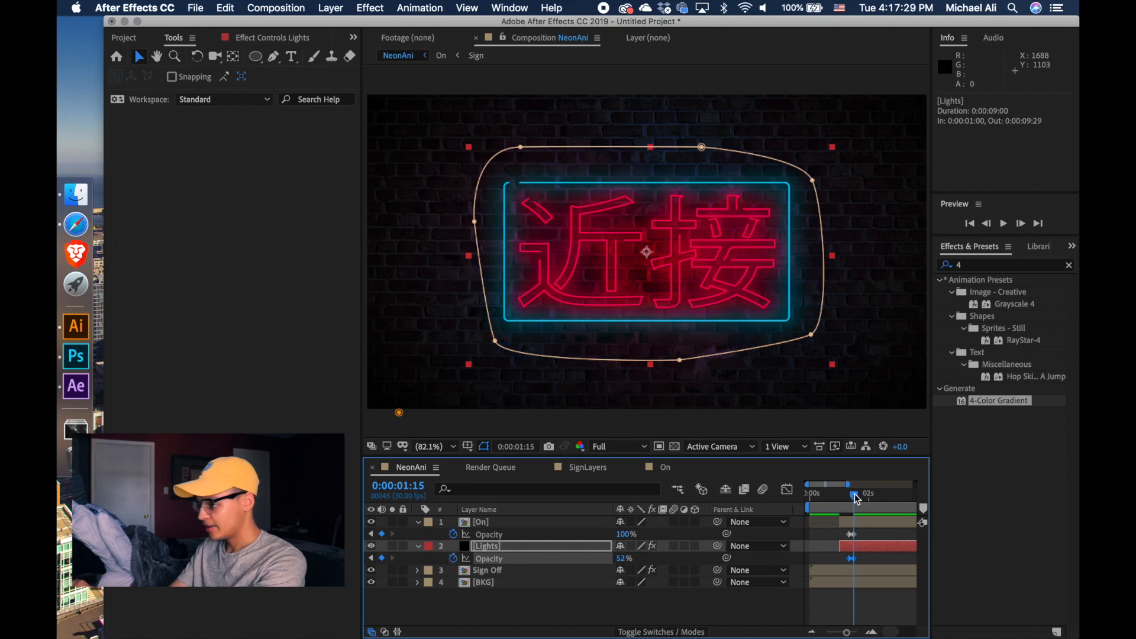
- At 0:00:01:05, keyframe the On layer's opacity at 100% and the Lights layer's at 50%, and preview the flicker
drag(854, 499, 847, 500)
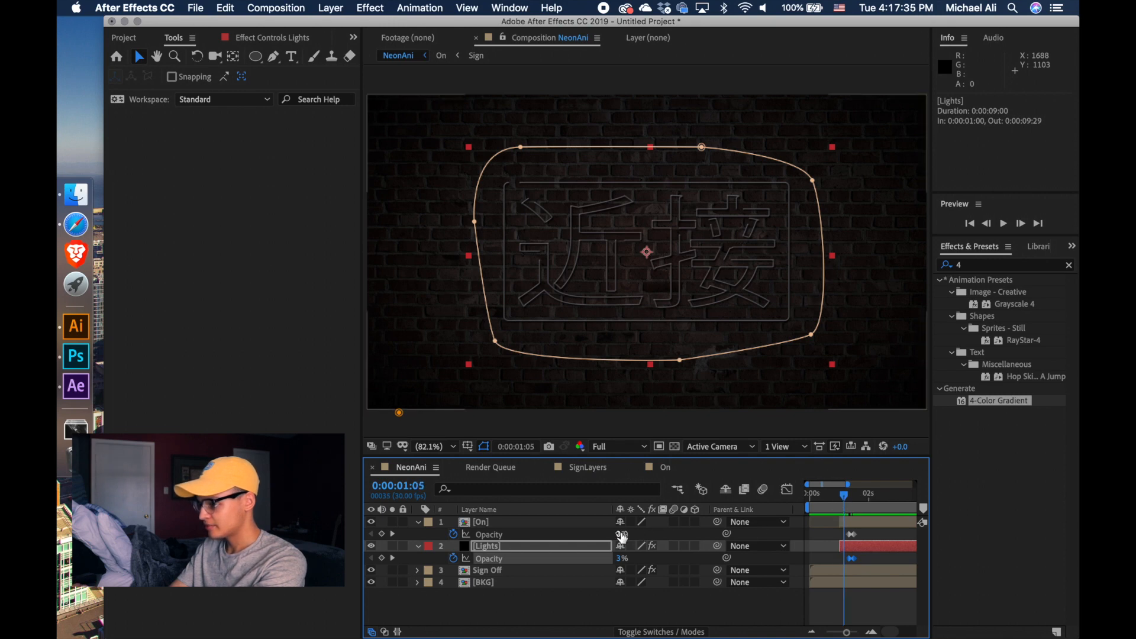
mouse_move(623, 536)
mouse_down()
mouse_move(636, 537)
mouse_move(622, 538)
mouse_up()
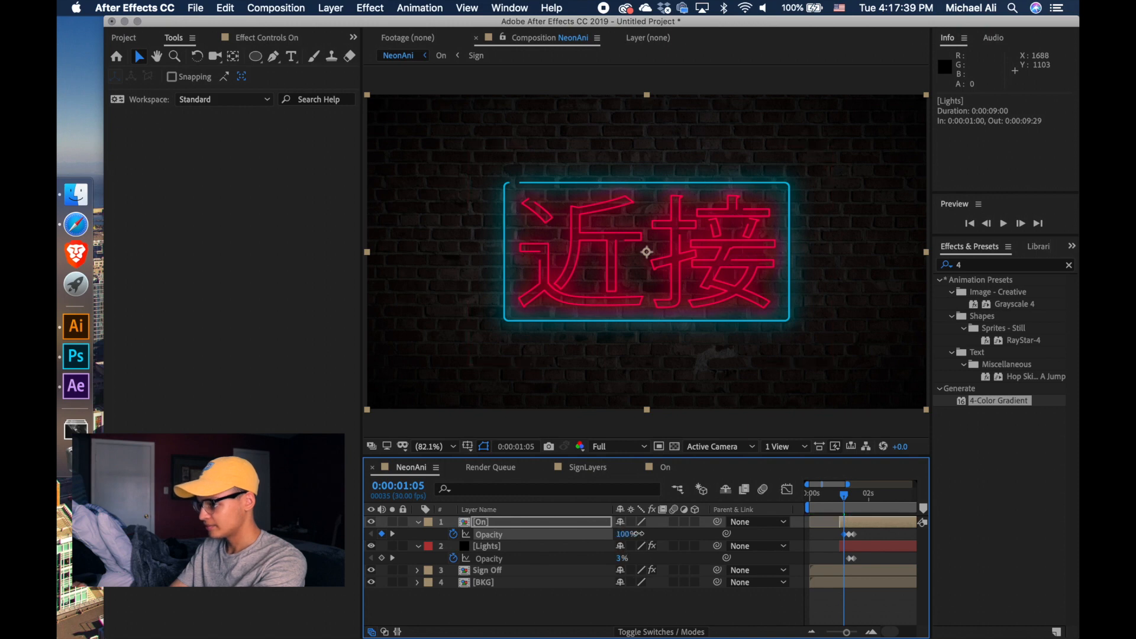
drag(621, 558, 656, 567)
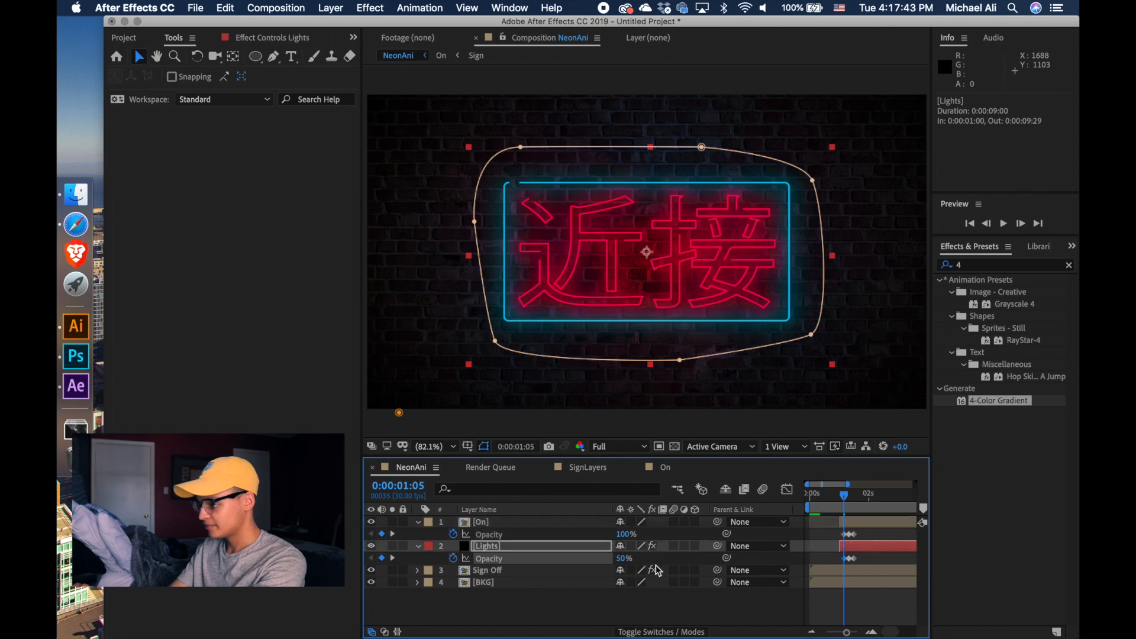
drag(843, 496, 840, 497)
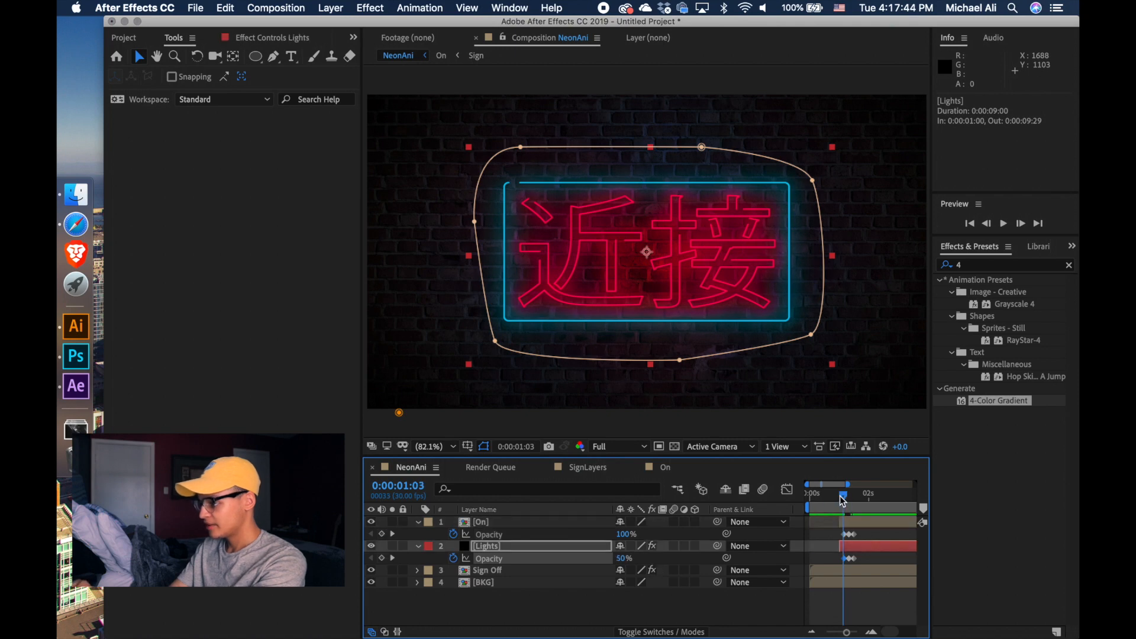
click(759, 597)
key(space)
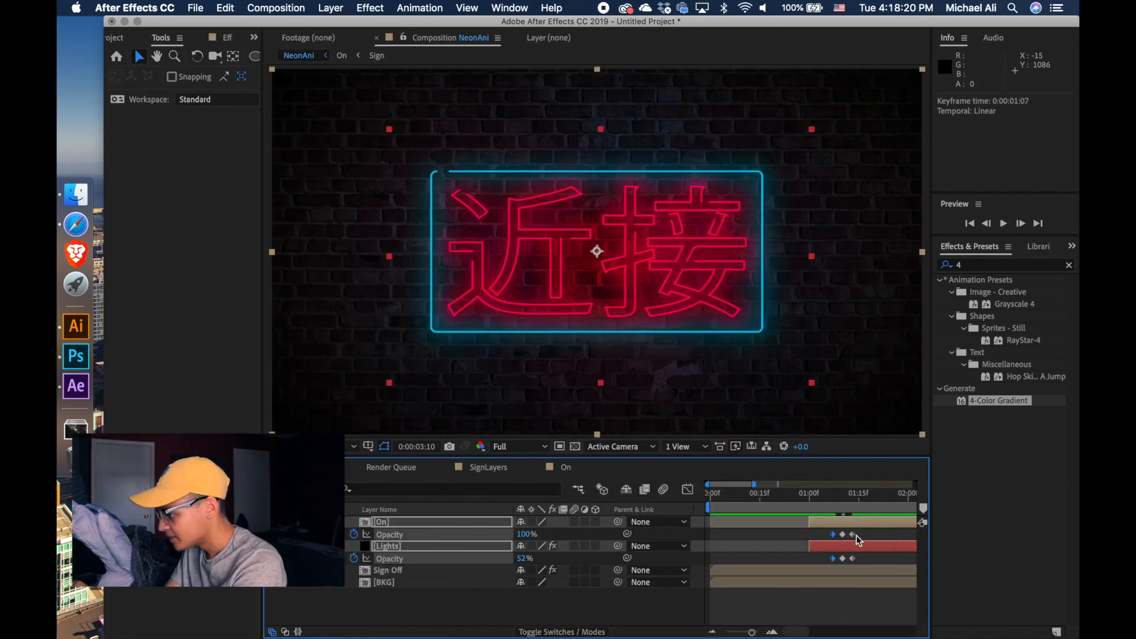
- Apply Easy Ease to all opacity keyframes of the On and Lights layers and preview the animation from the start
shift+click(853, 535)
shift+click(843, 535)
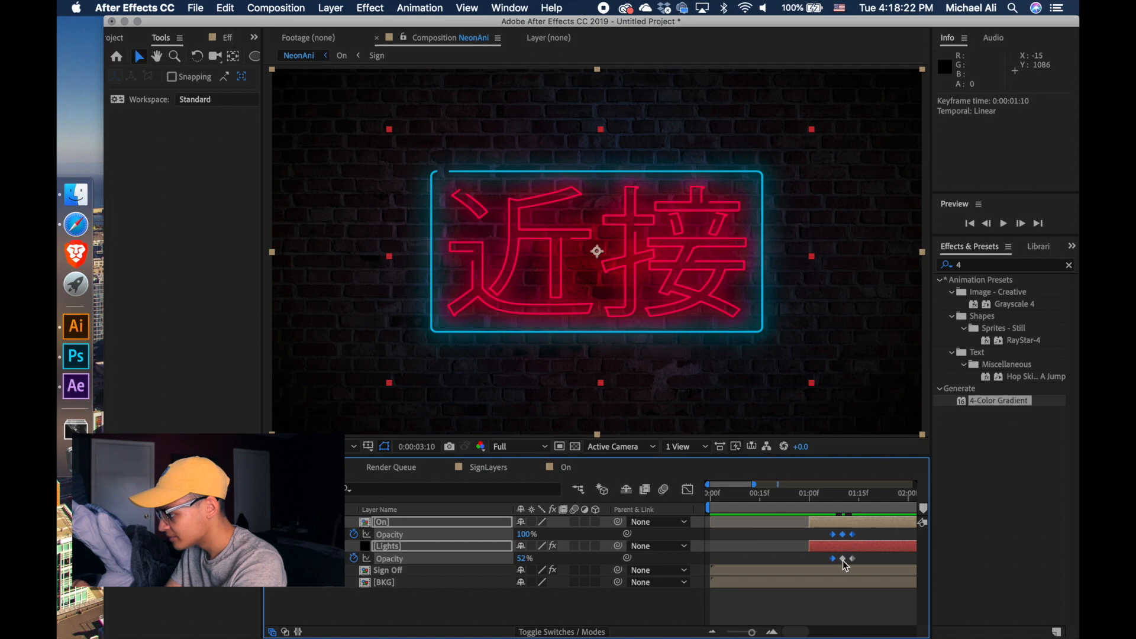
right_click(850, 559)
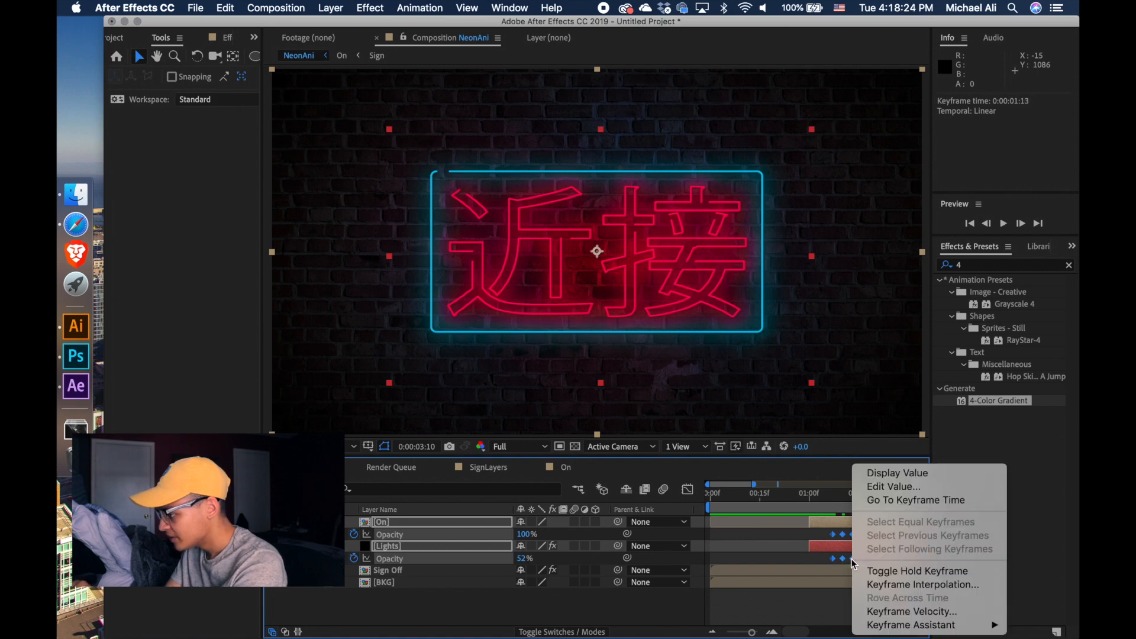
mouse_move(888, 628)
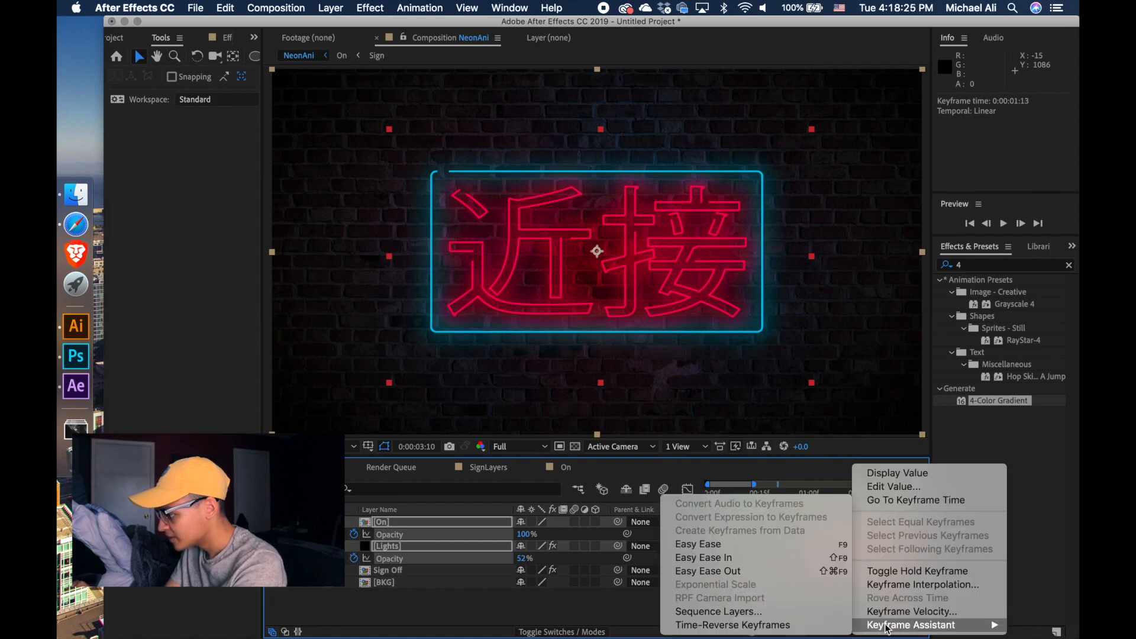
click(773, 548)
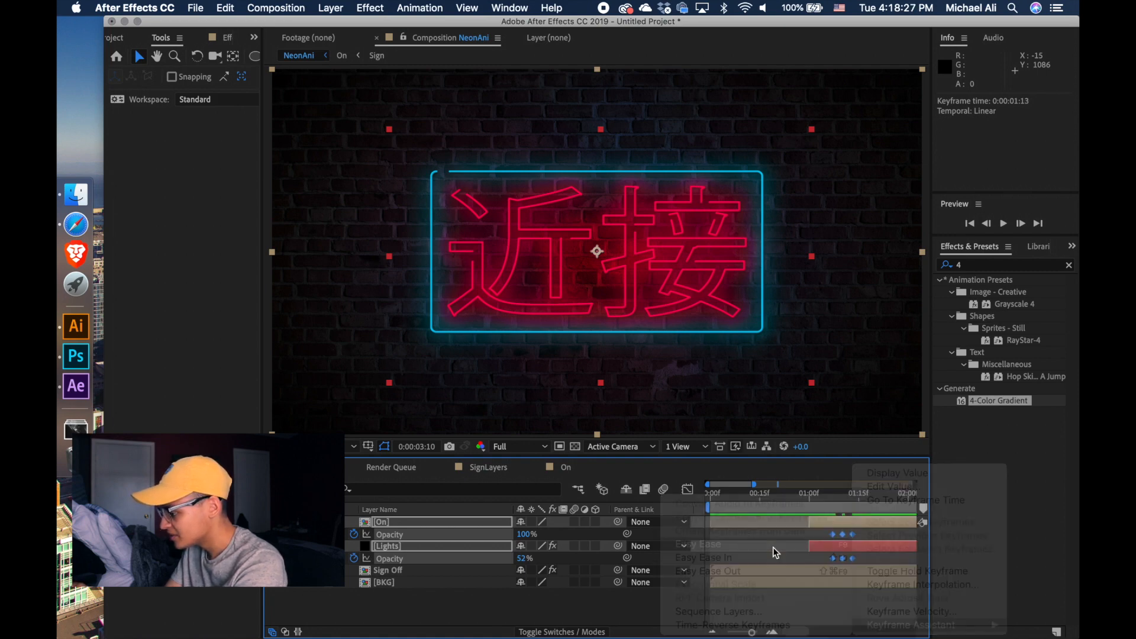
click(803, 497)
click(712, 502)
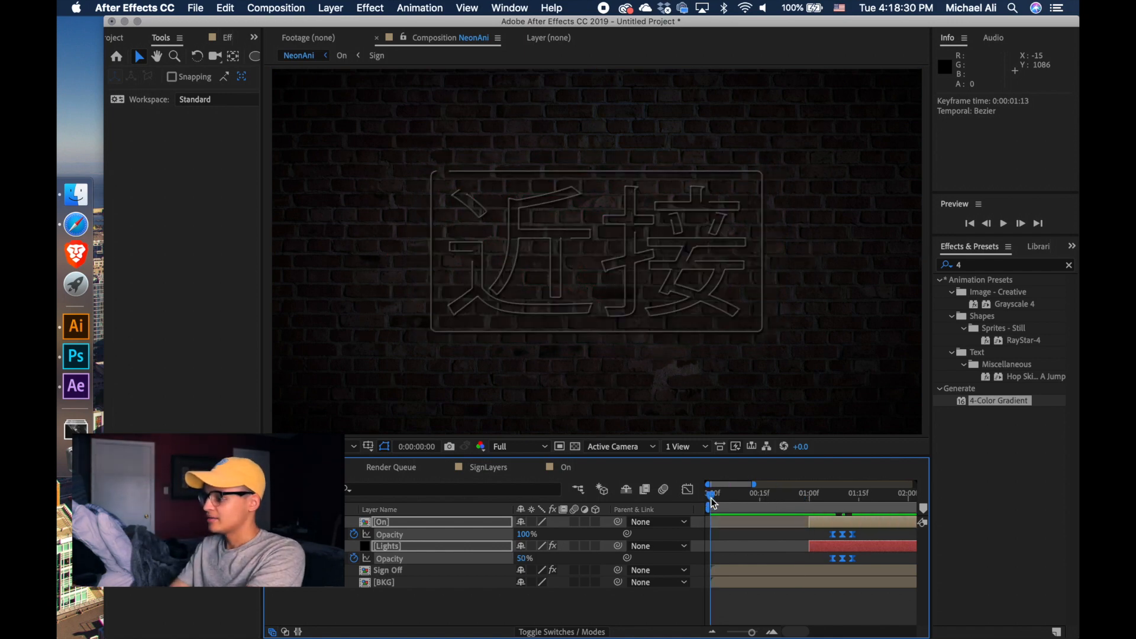
key(space)
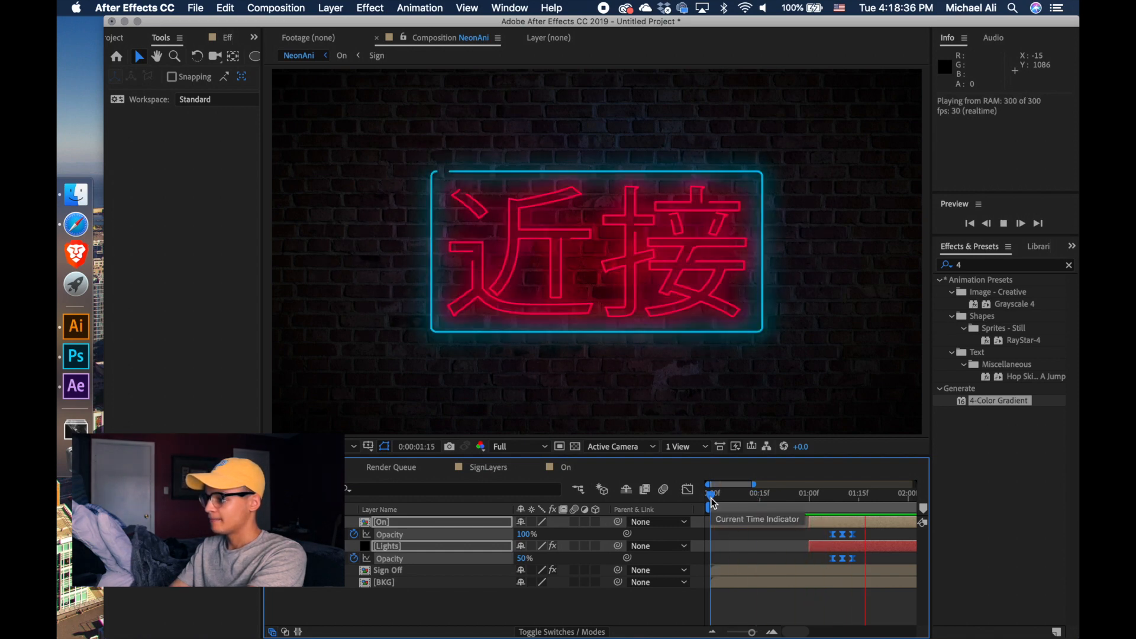
key(space)
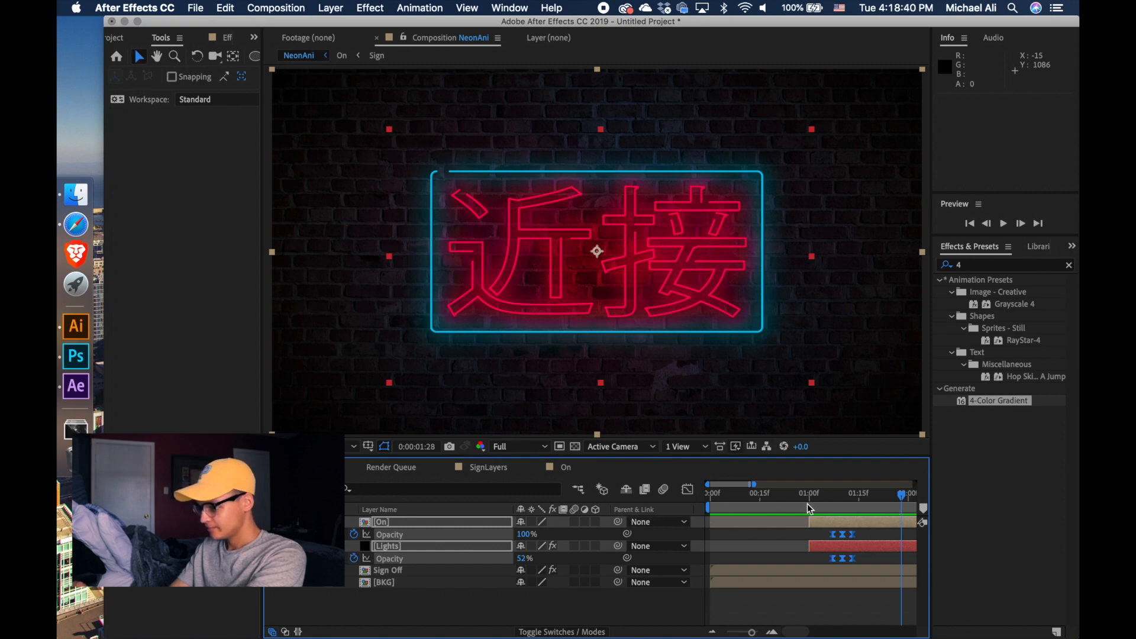
- Copy the three opacity keyframes of the On layer and of the Lights layer to 0:00:02:11 on their own layers
scroll(769, 537, down, 10)
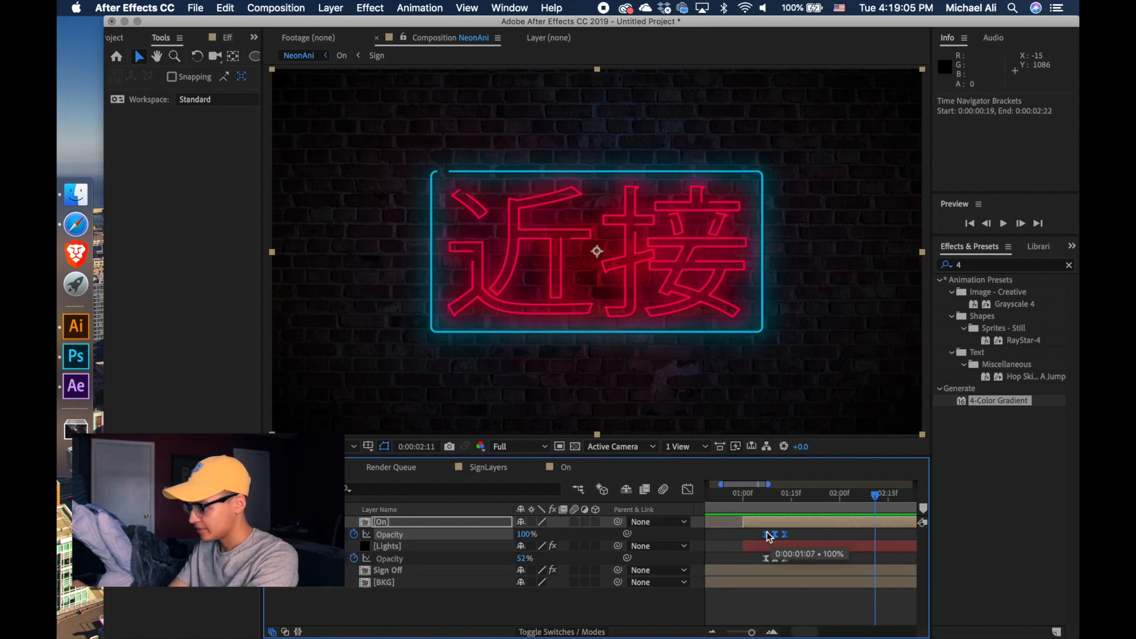
drag(756, 532, 794, 535)
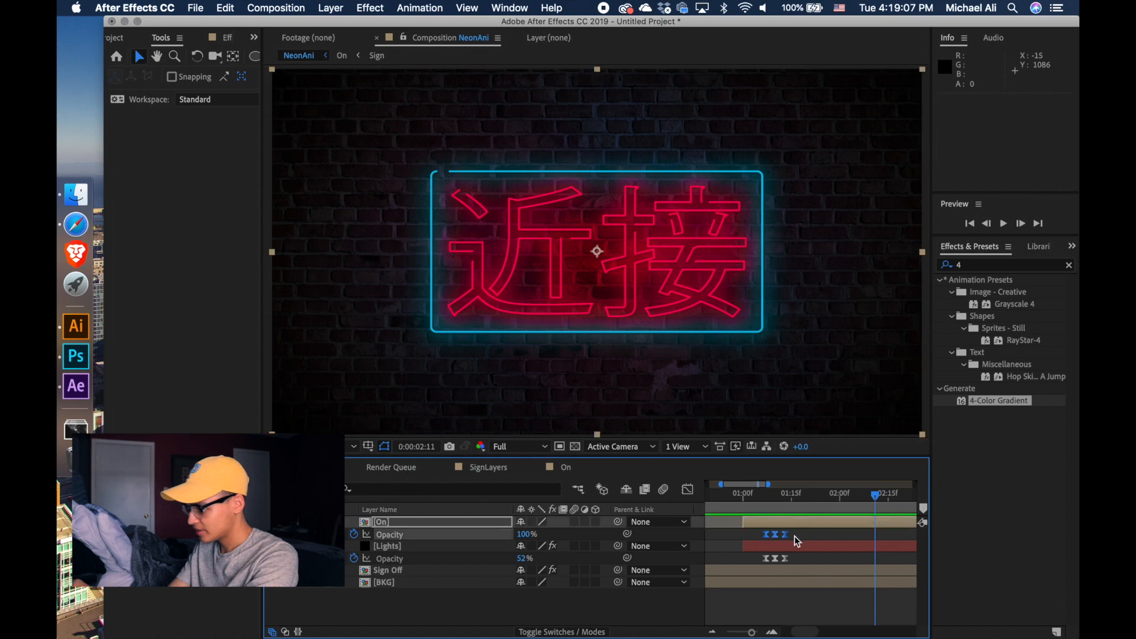
key(super+c)
key(super+v)
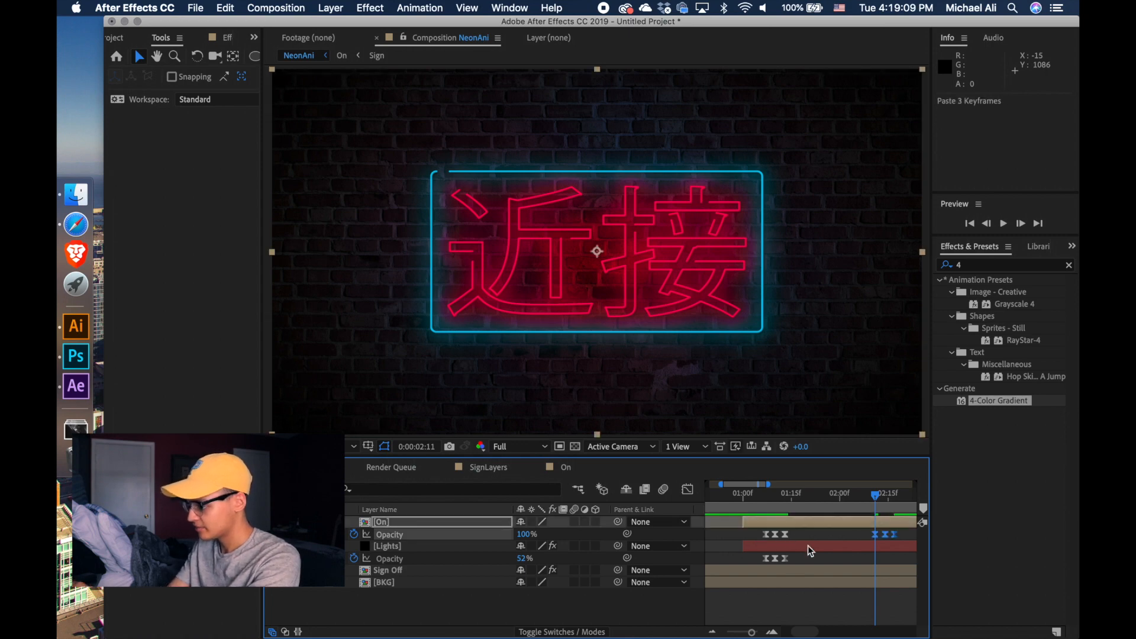
click(875, 560)
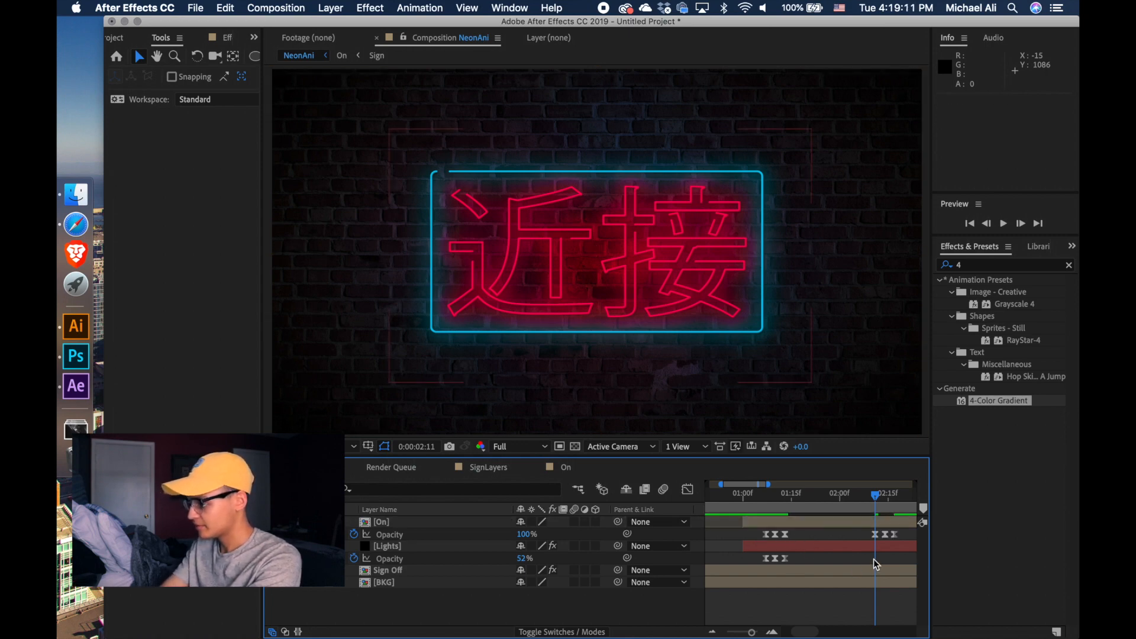
drag(760, 553, 794, 562)
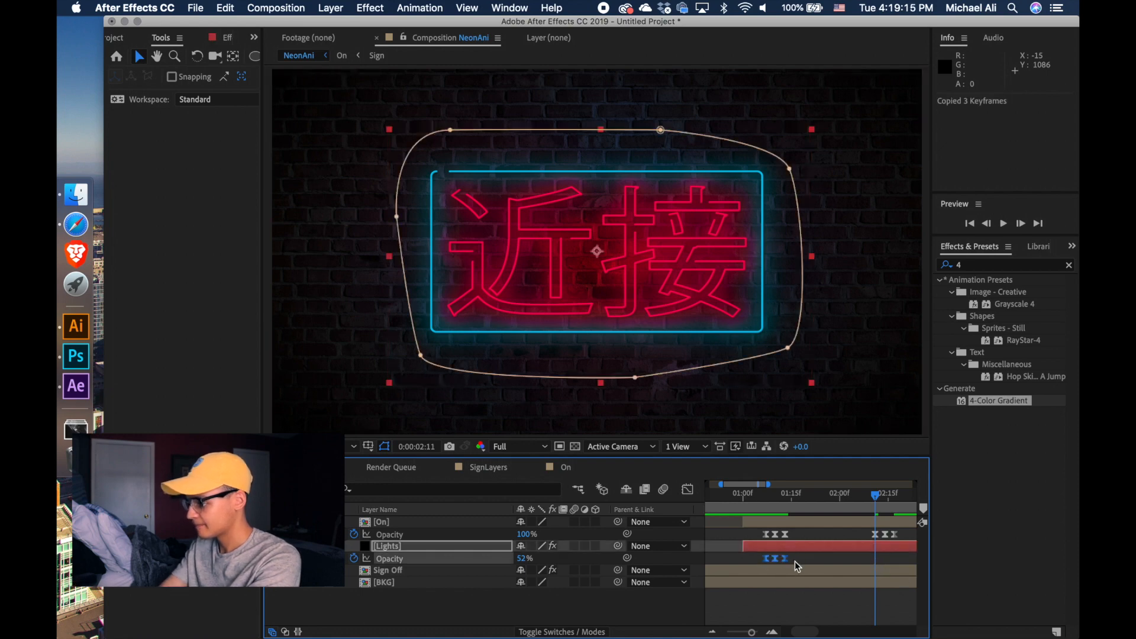
key(super+c)
key(super+b)
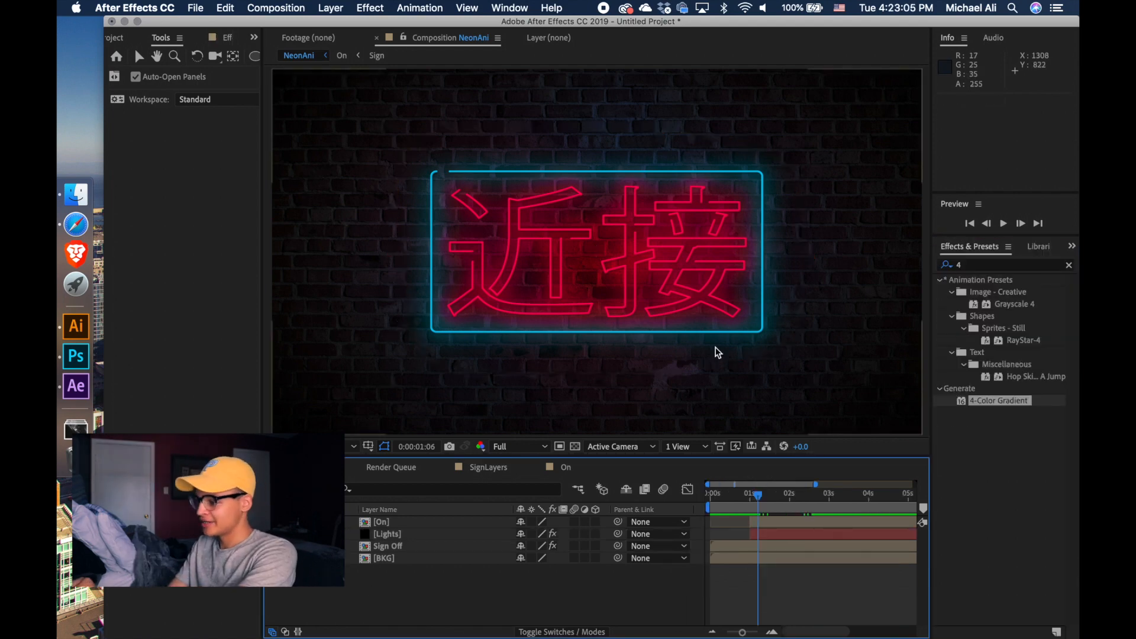
- In the On composition, add an opacity expression to the Sign On 3 layer with wiggle(60,20) on a line below transform.opacity
click(559, 467)
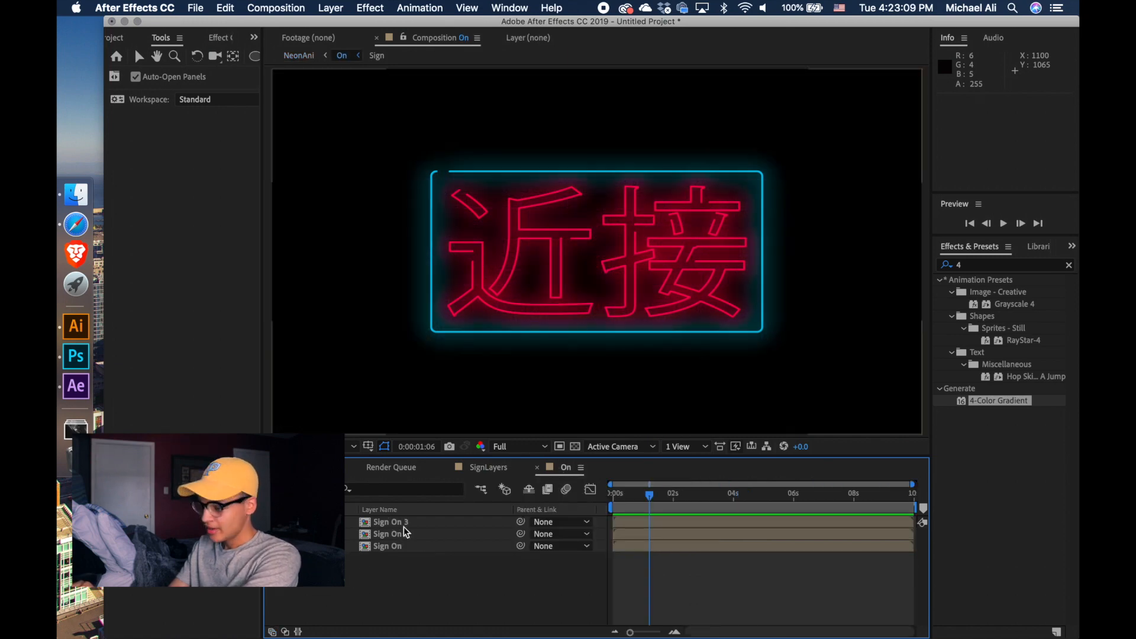
drag(407, 562, 410, 513)
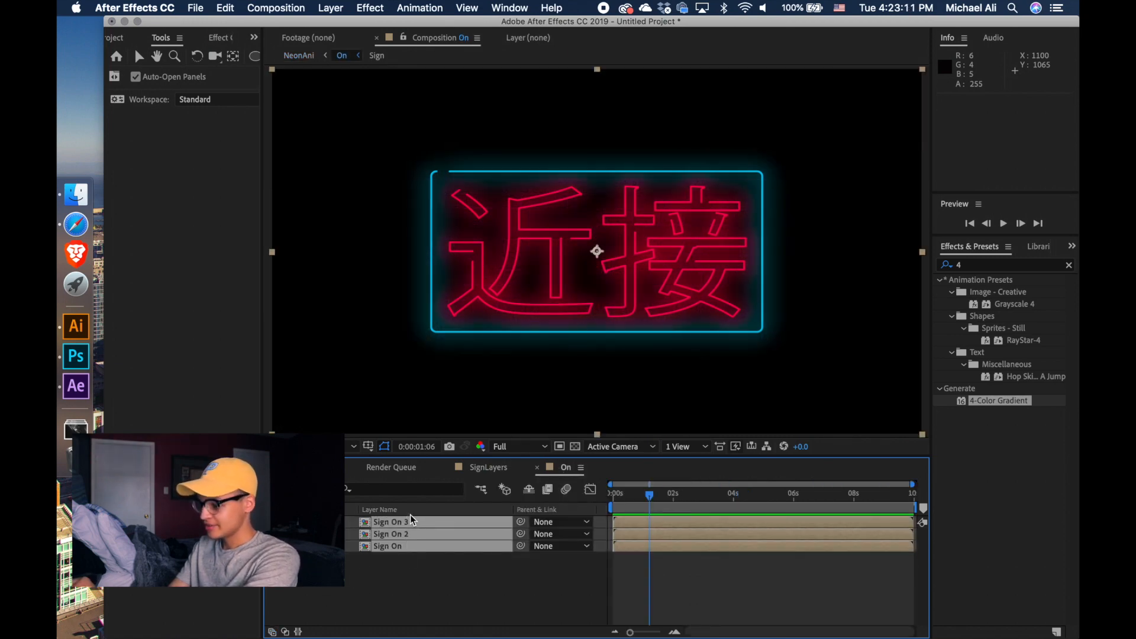
key(t)
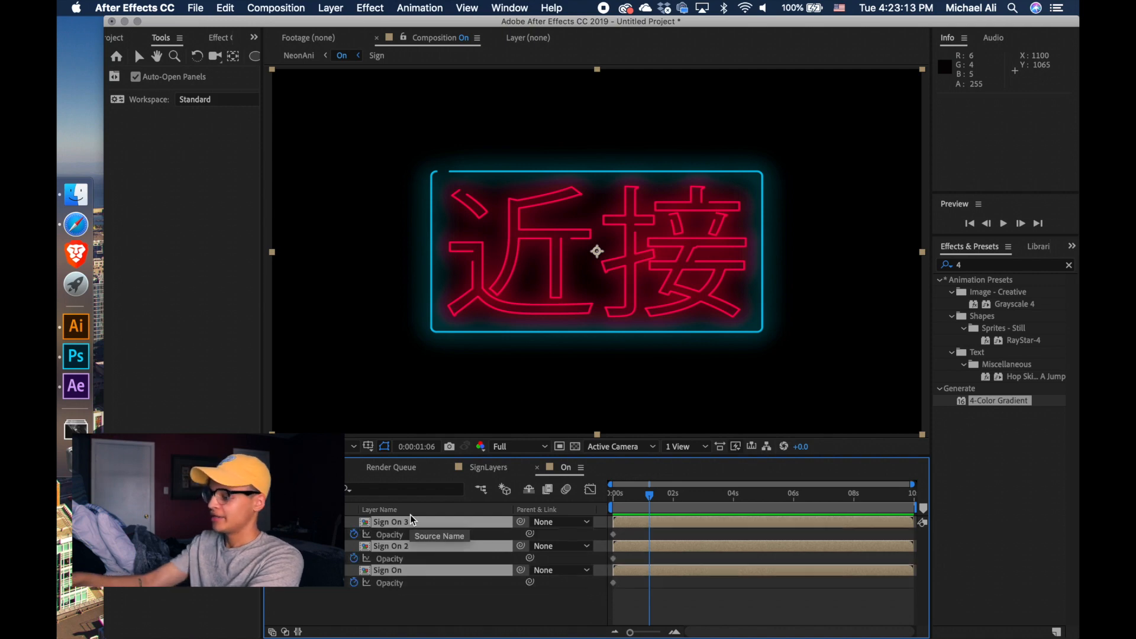
alt+click(354, 535)
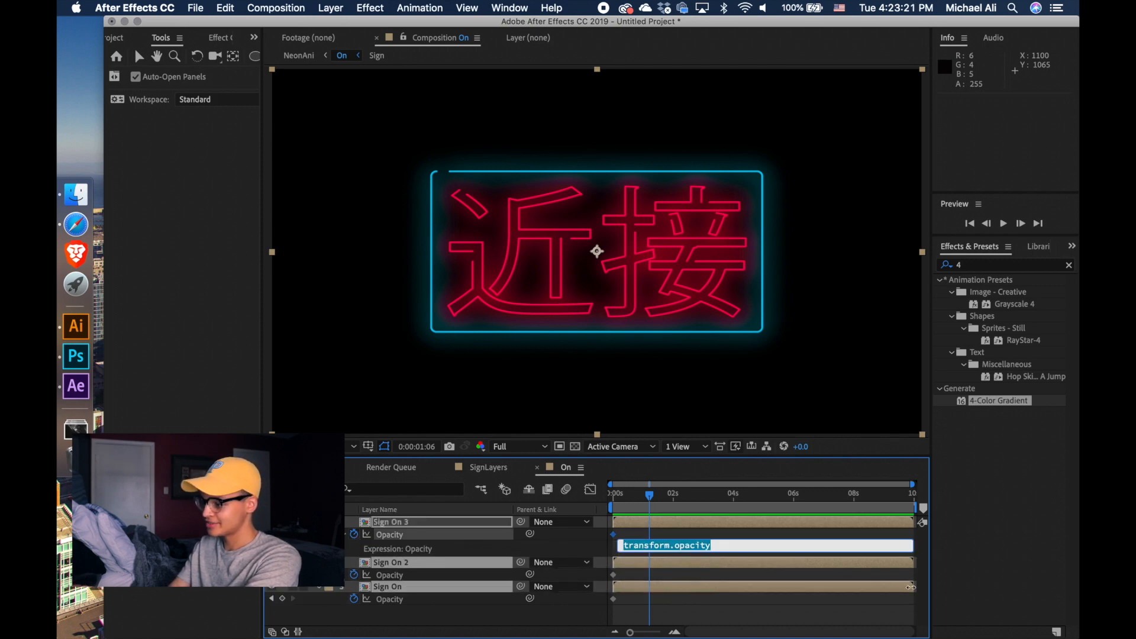
click(739, 547)
key(Return)
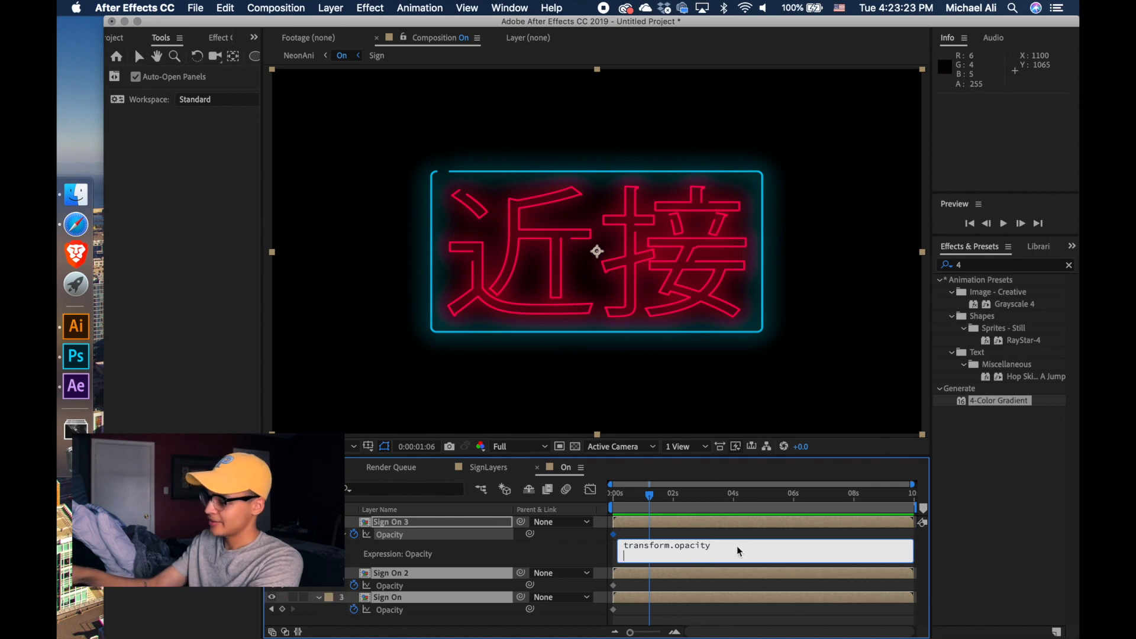
text(wi)
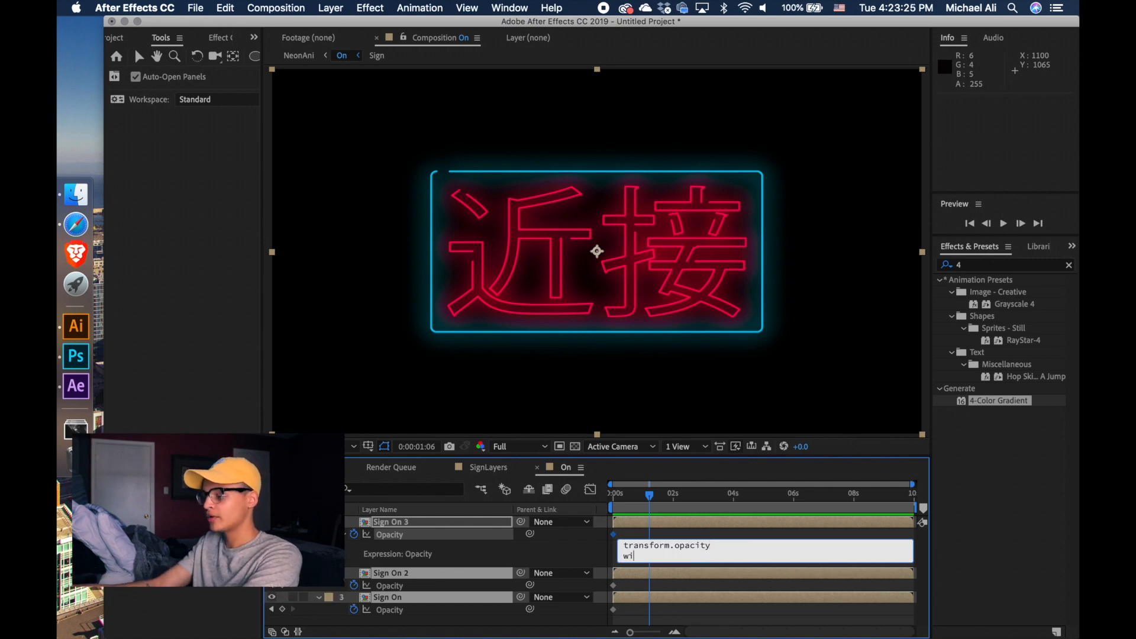
text(ggle(60,20)
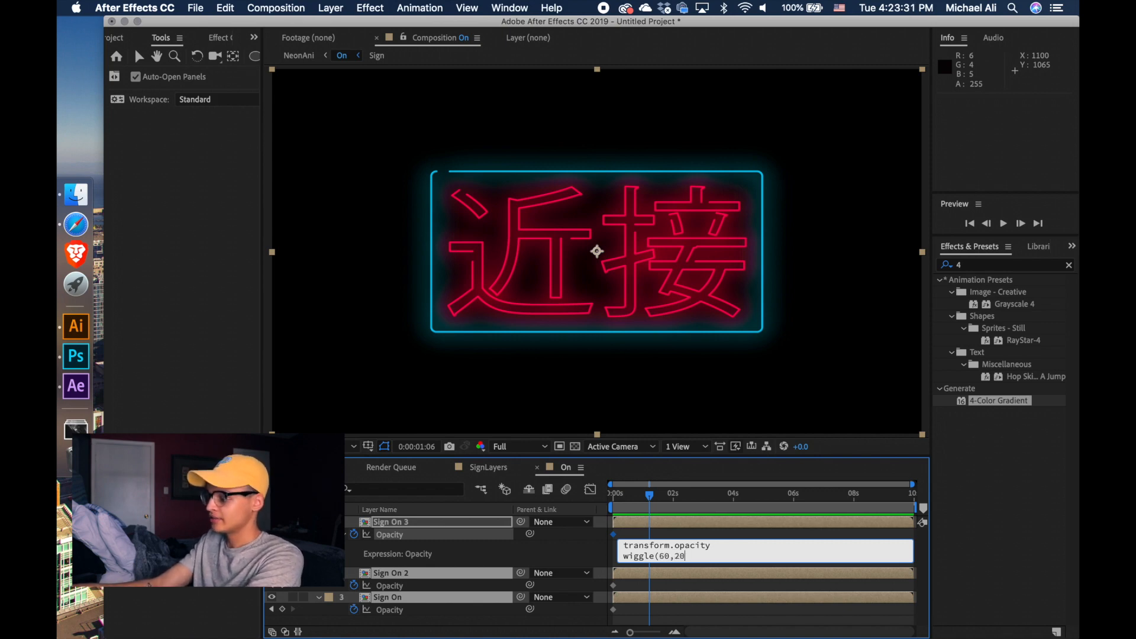
text())
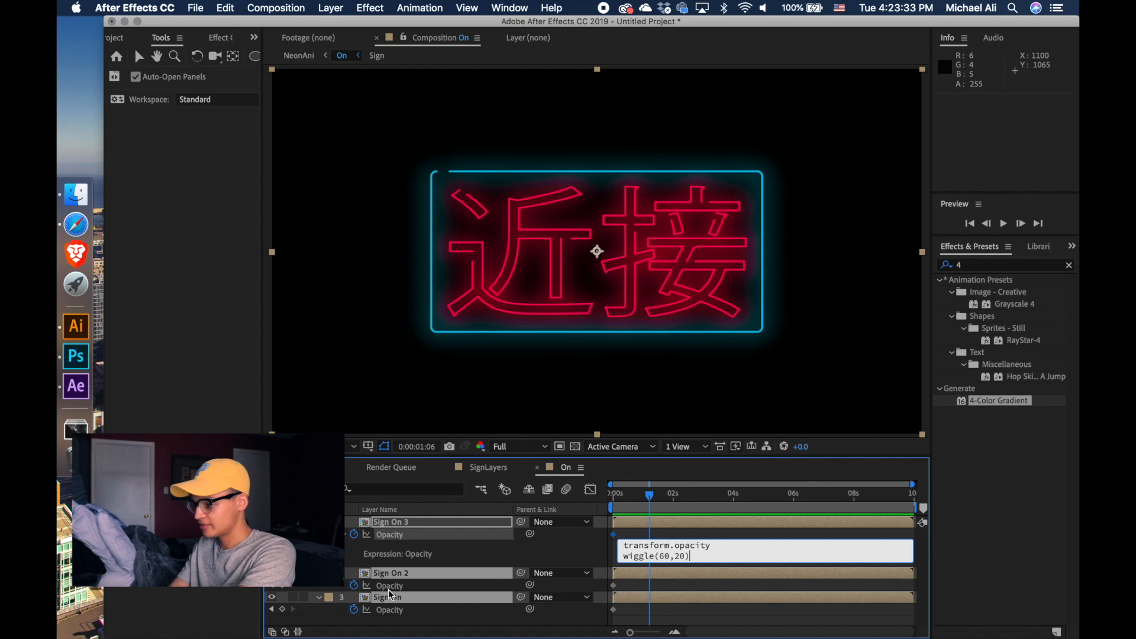
- Add wiggle(60,20) on a second line of a new opacity expression for the Sign On 2 layer
alt+click(354, 586)
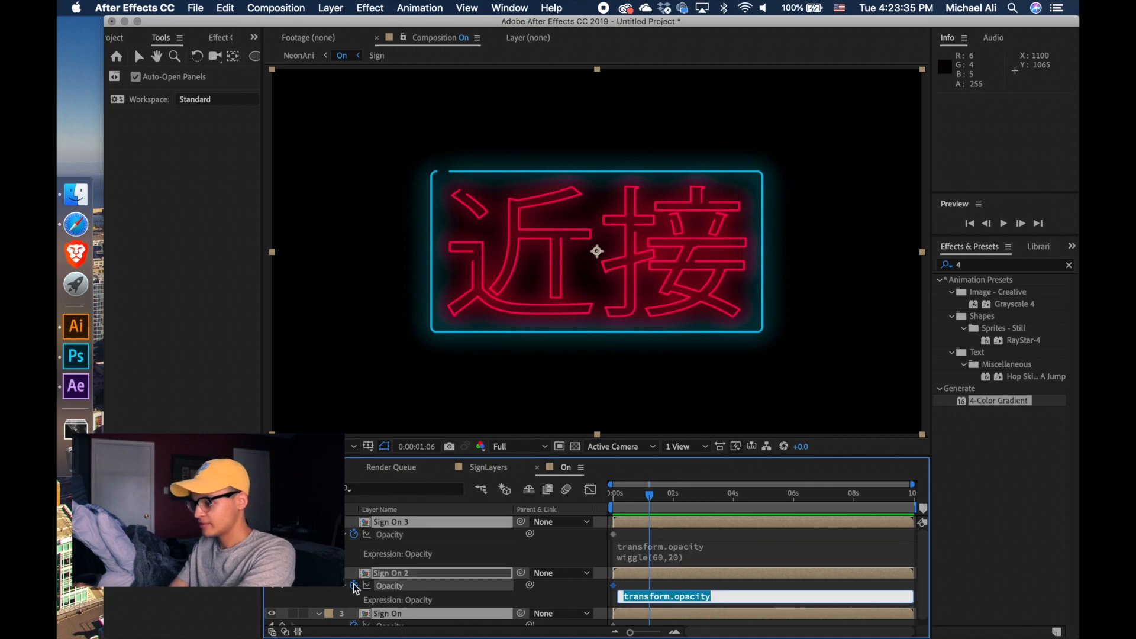
click(738, 594)
key(Return)
text(wiggle(60,20))
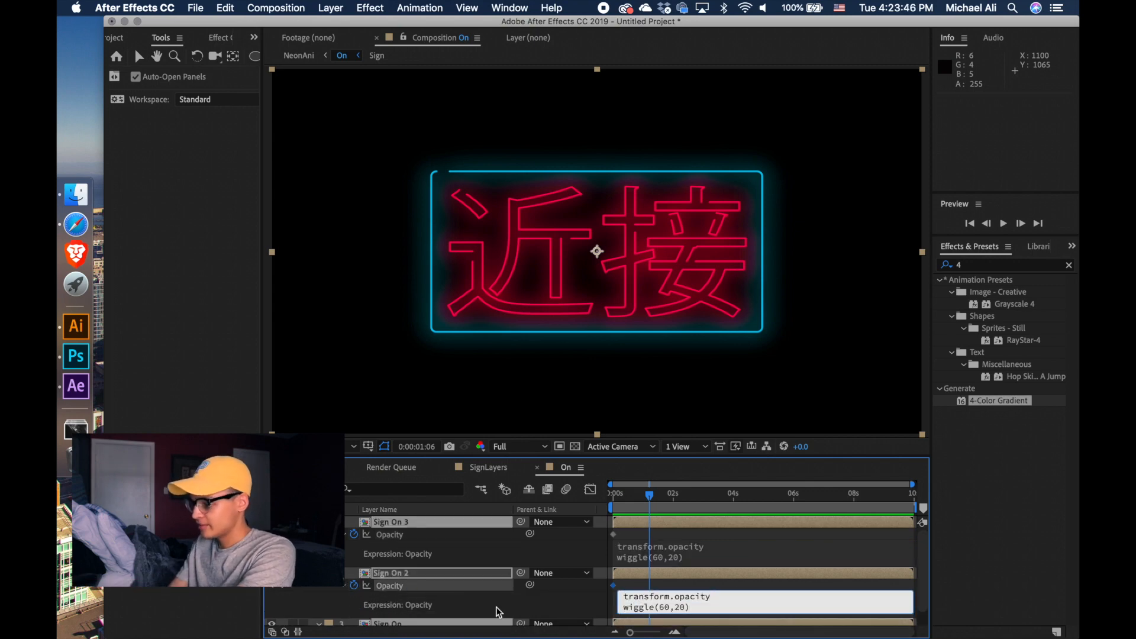
- Give the Sign On layer's opacity the same two-line expression ending in wiggle(60,20)
alt+click(354, 623)
click(731, 619)
key(Return)
text(wiggle(60,20))
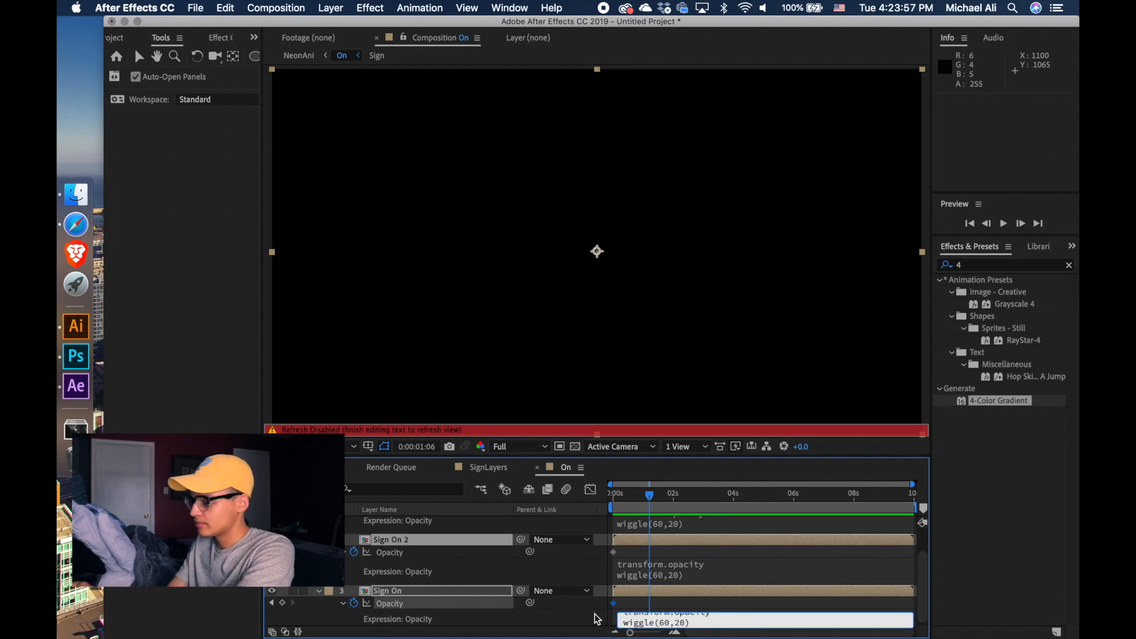
- Return to the NeonAni composition and preview the wiggling sign glow from about 1.5 seconds
click(313, 468)
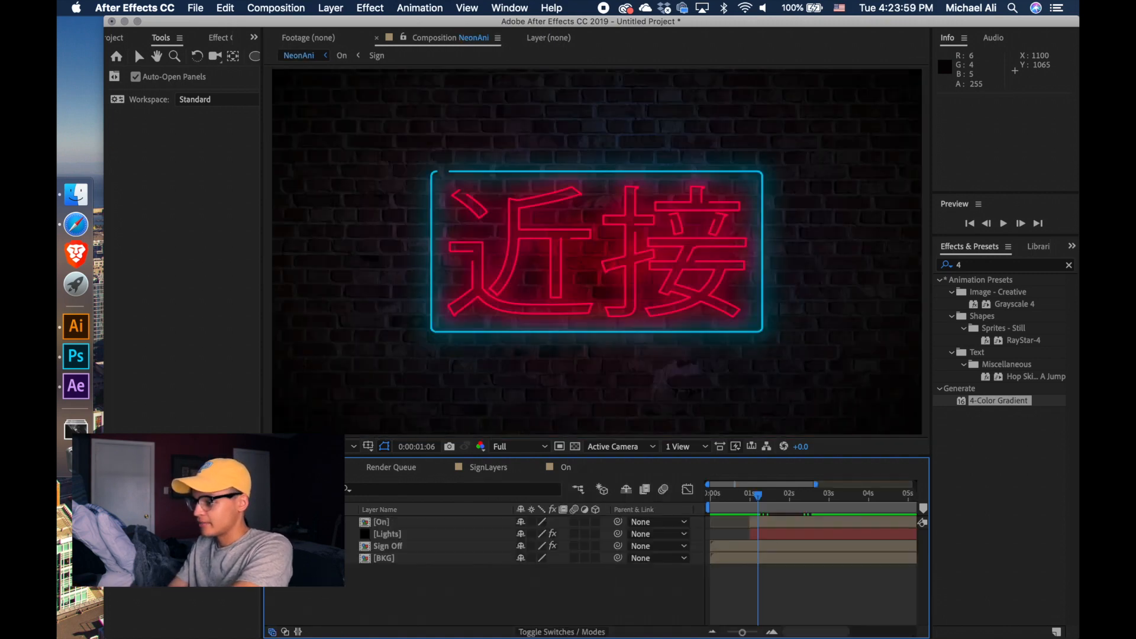
drag(761, 501, 771, 501)
key(space)
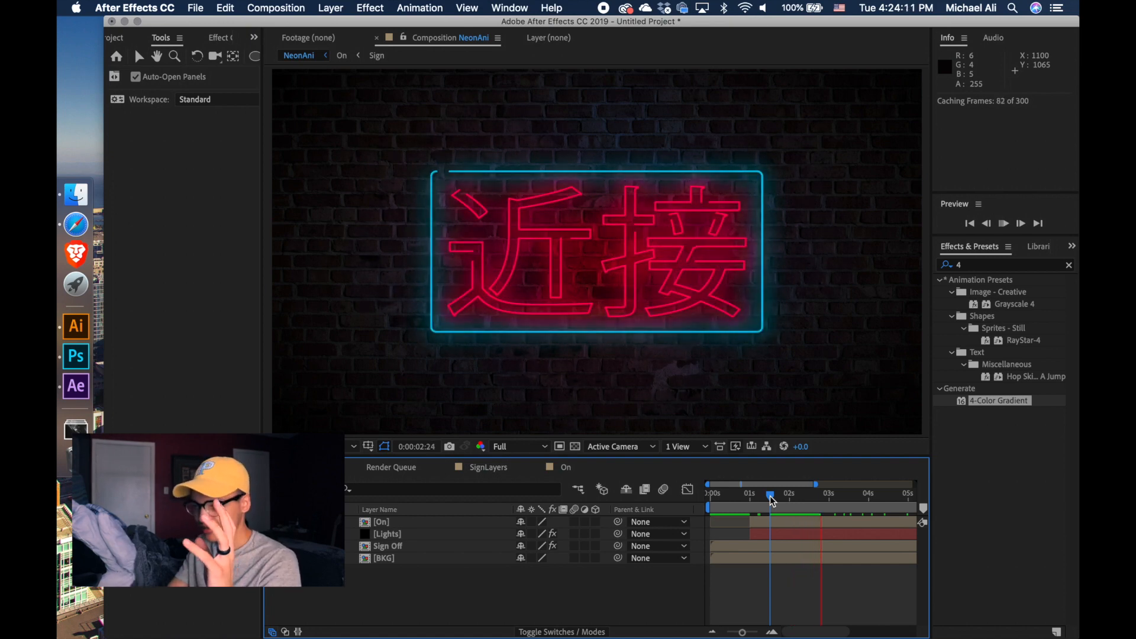
key(space)
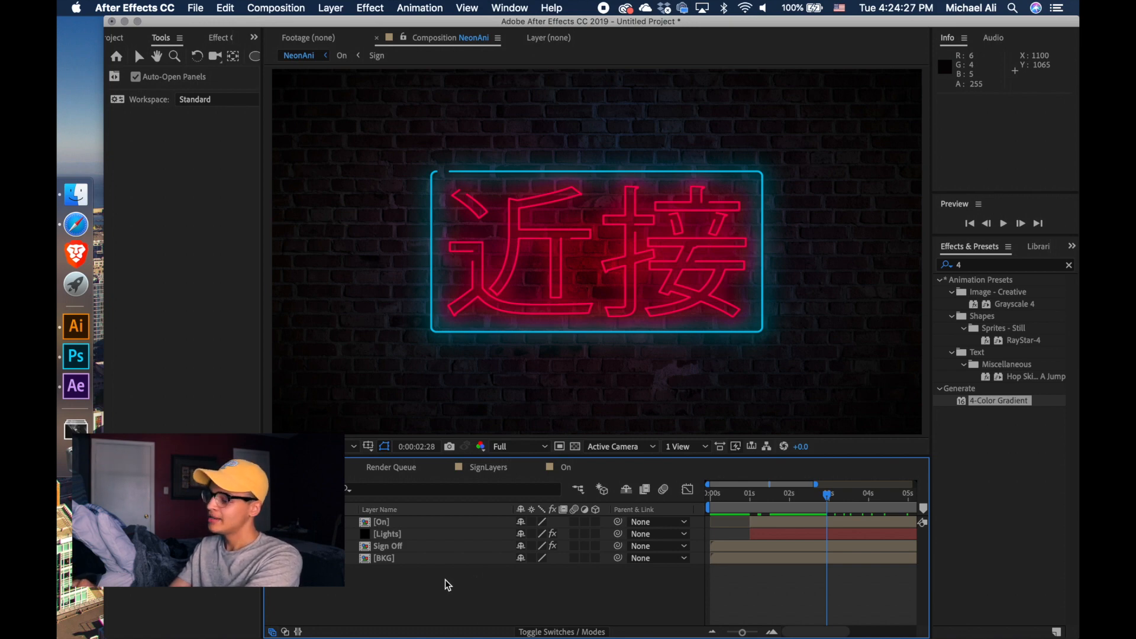
- Pre-compose the On, Lights, Sign Off and BKG layers into a new composition named SIgnDone, moving all attributes into it
drag(445, 580, 427, 517)
right_click(428, 517)
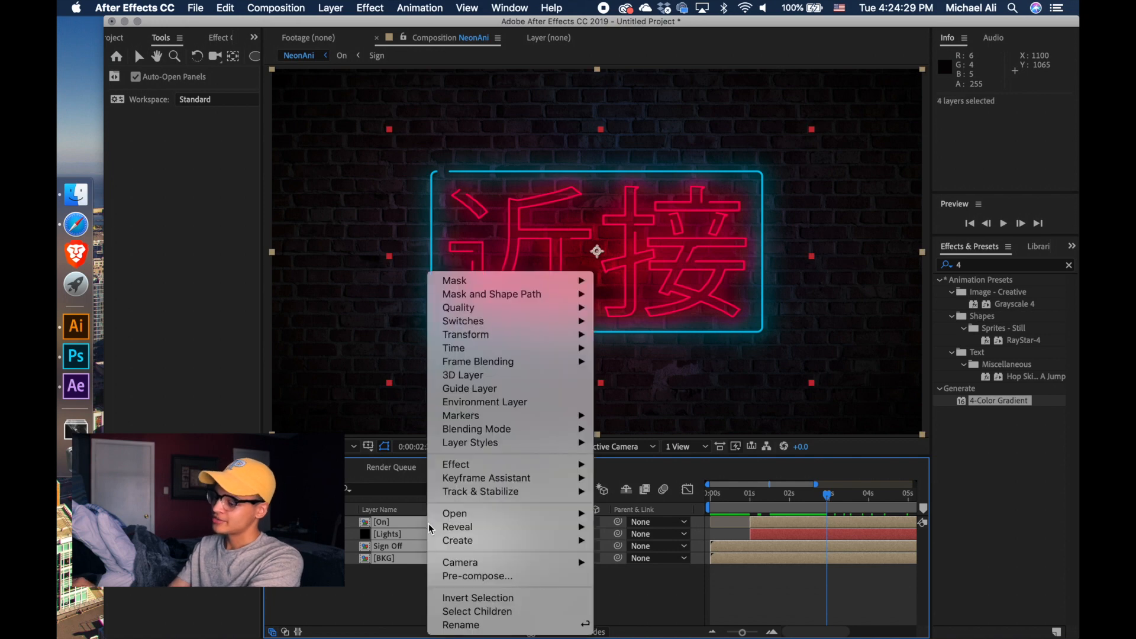
click(498, 577)
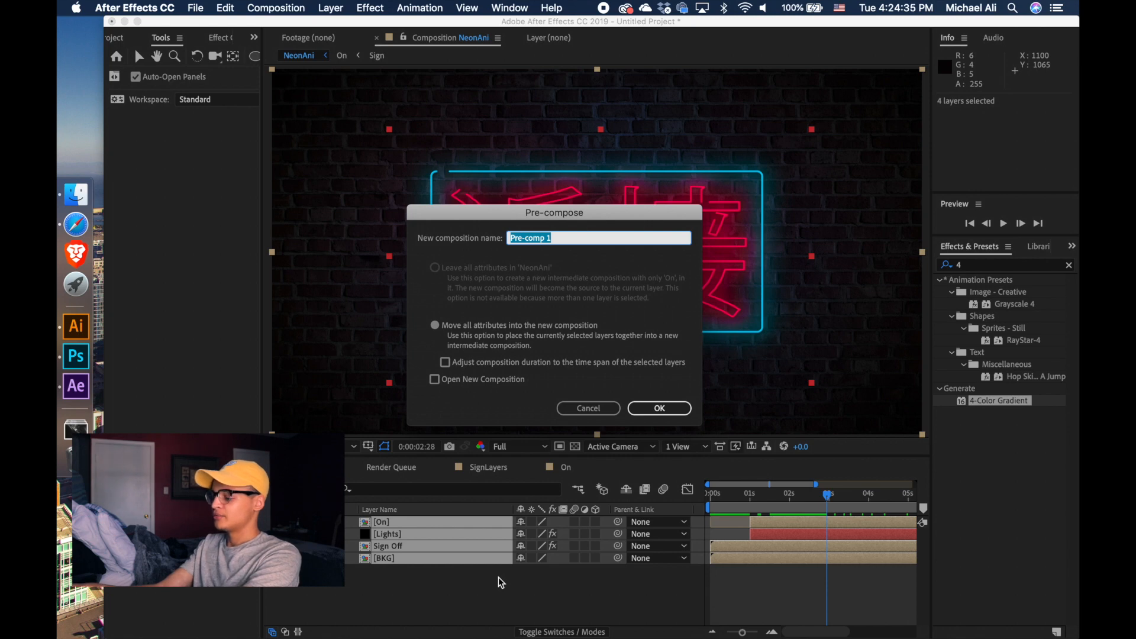
text(Si)
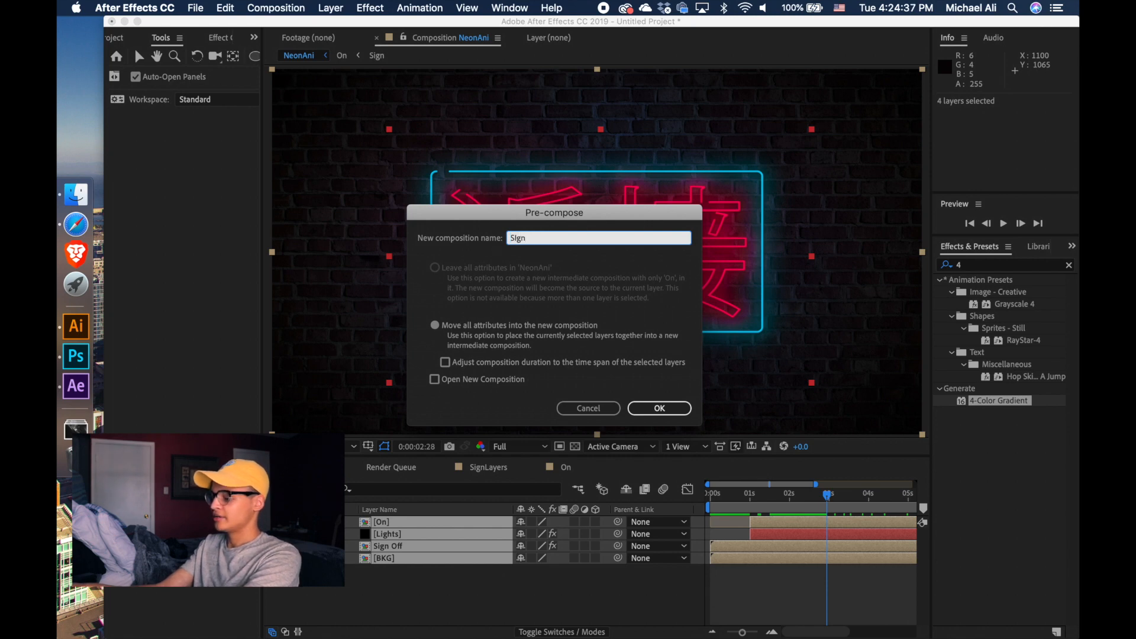
text(gnDone)
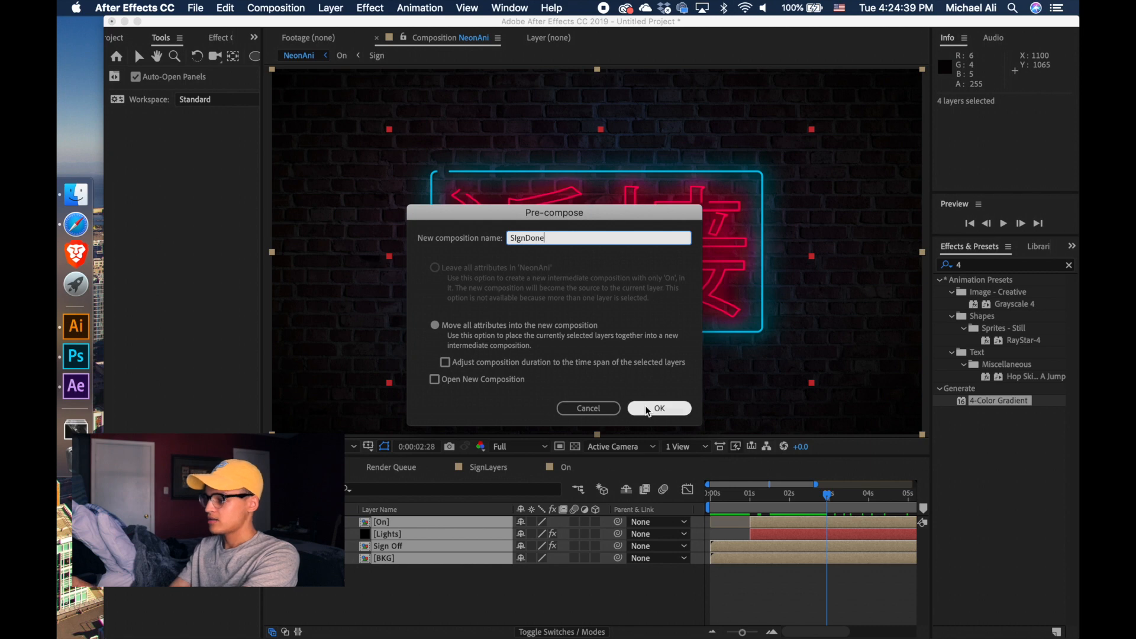
click(645, 406)
click(559, 588)
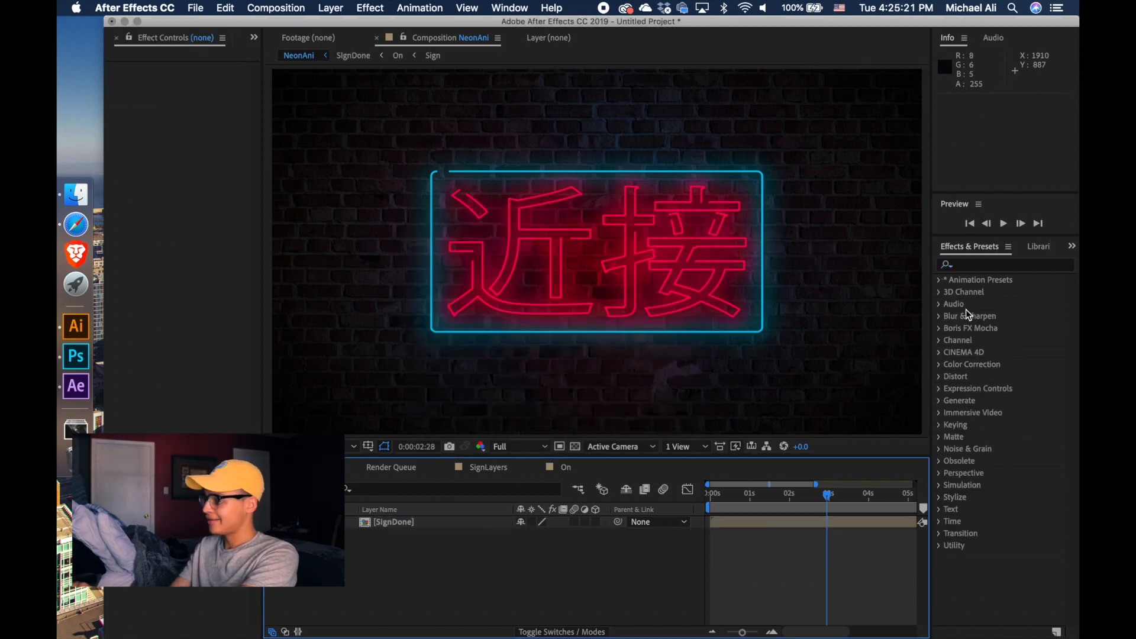
- Find the CC Rainfall effect, apply it to the SIgnDone layer and preview the rain from the start
click(1017, 265)
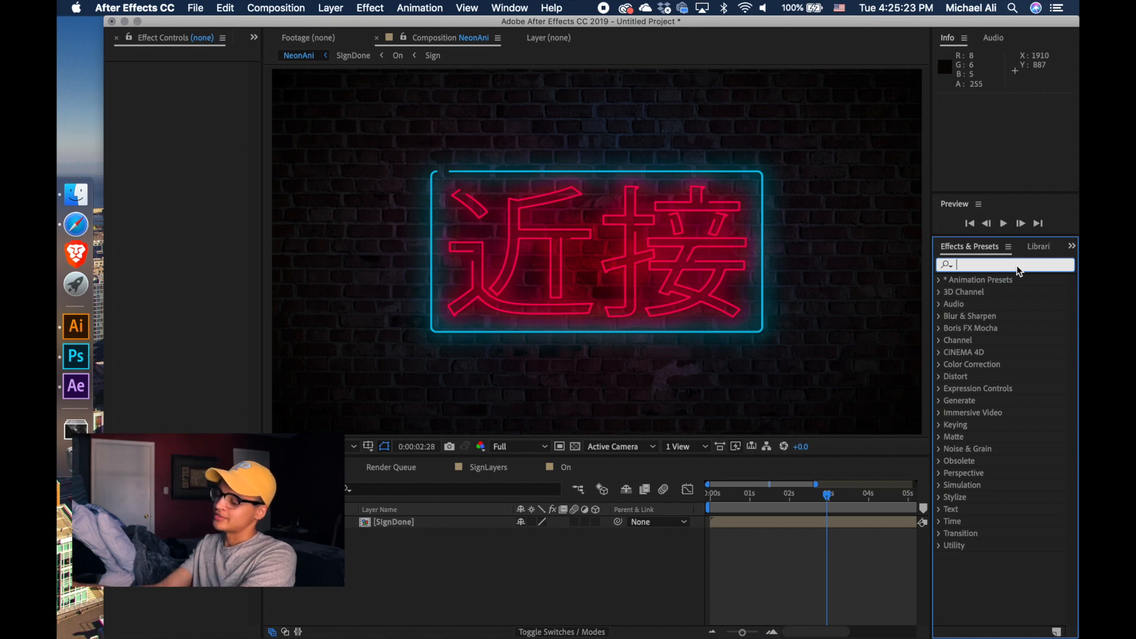
text(cc rain)
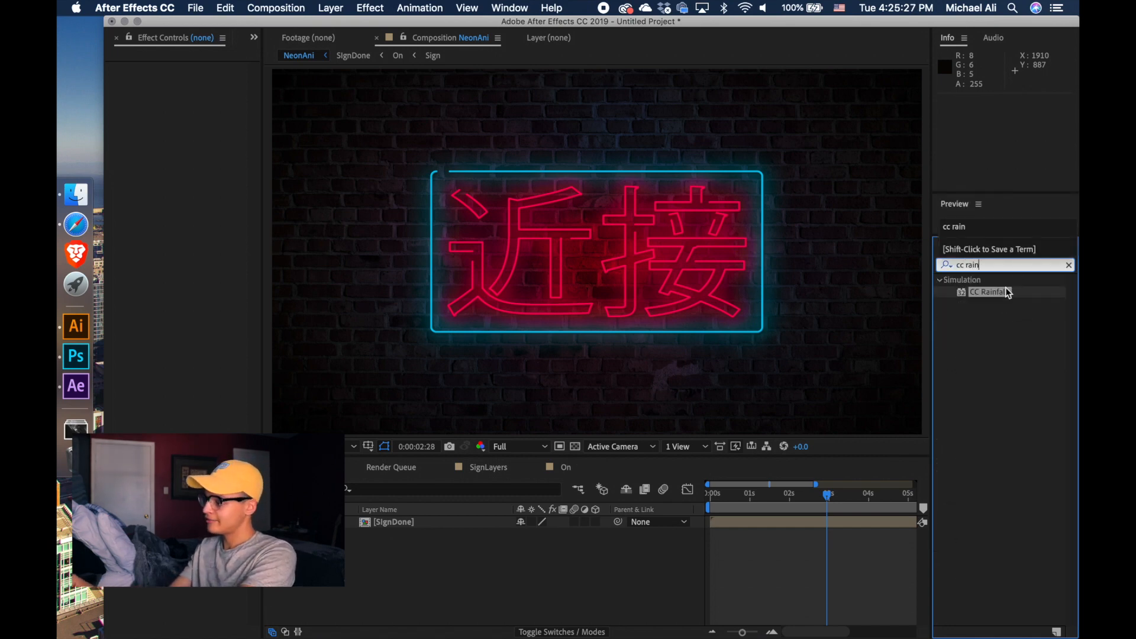
drag(1008, 293, 488, 523)
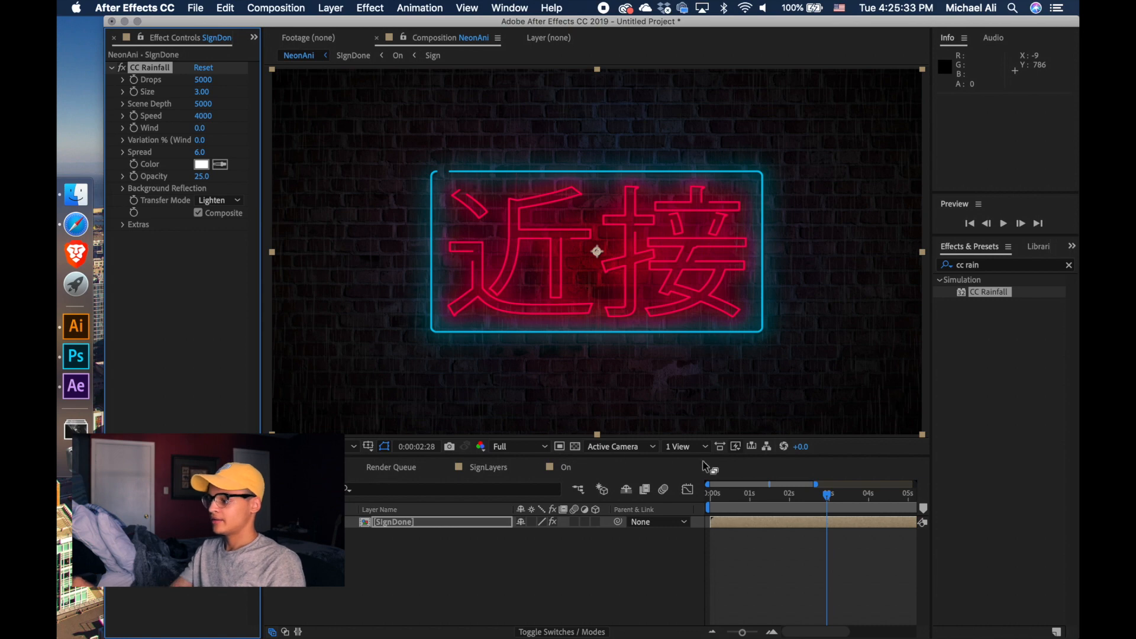
click(708, 497)
key(space)
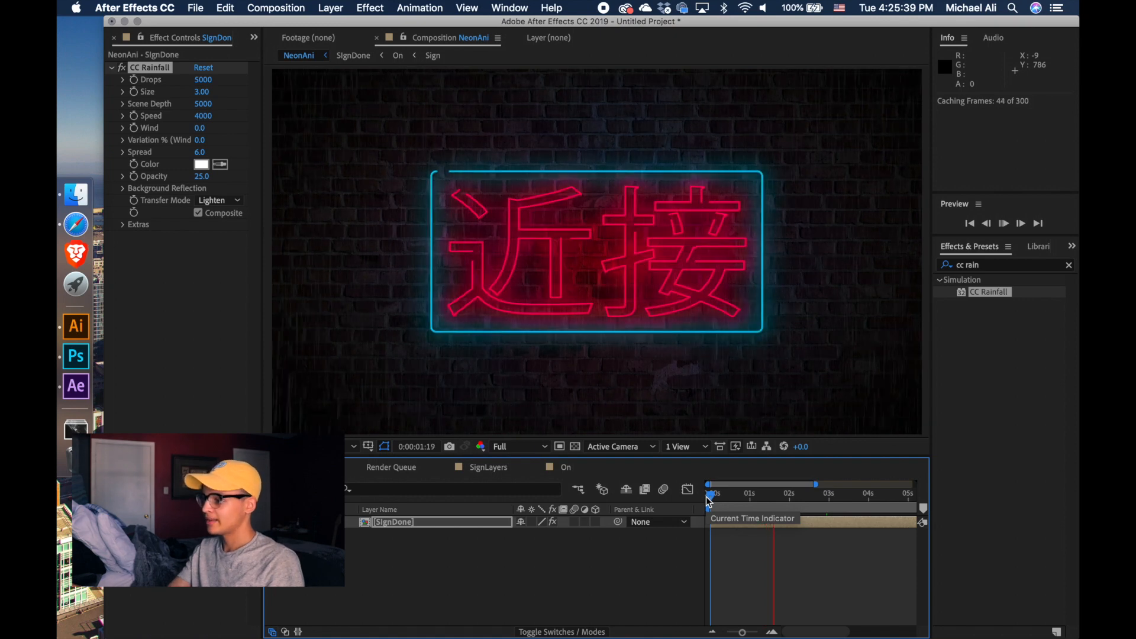
key(space)
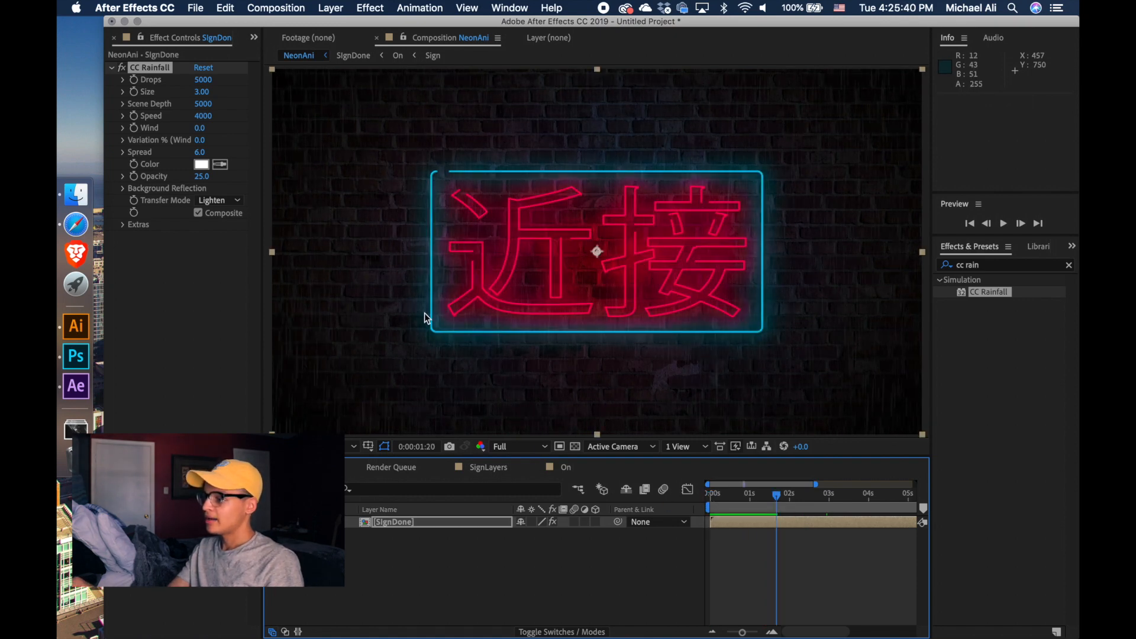
- Set CC Rainfall's opacity to 100 and its wind to -1560, and preview the slanted rain
click(730, 496)
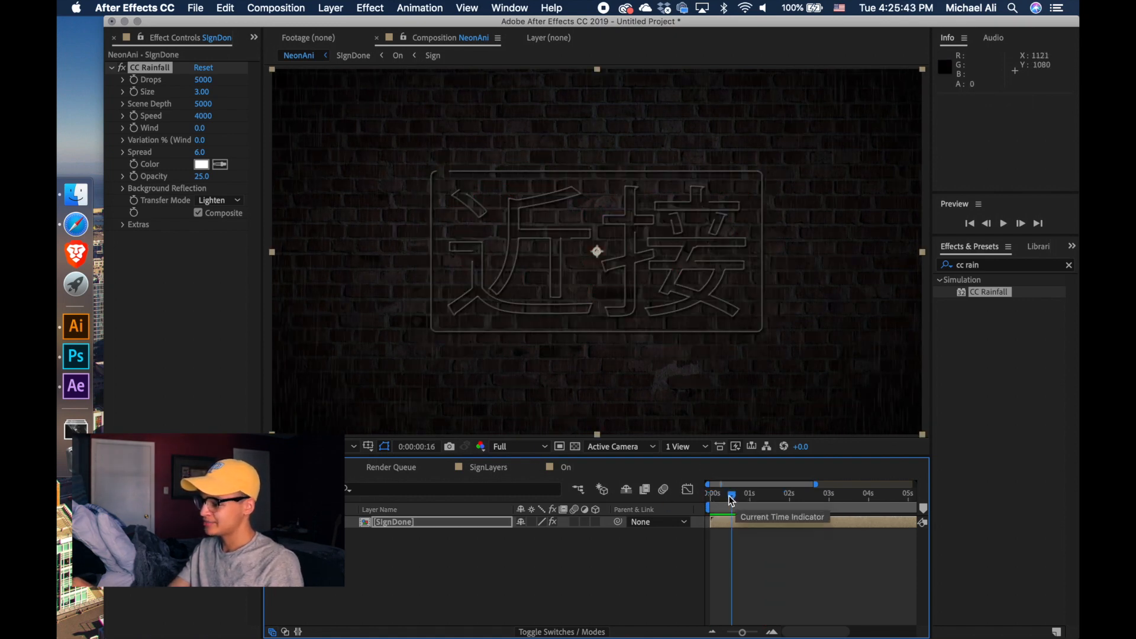
drag(729, 495, 725, 495)
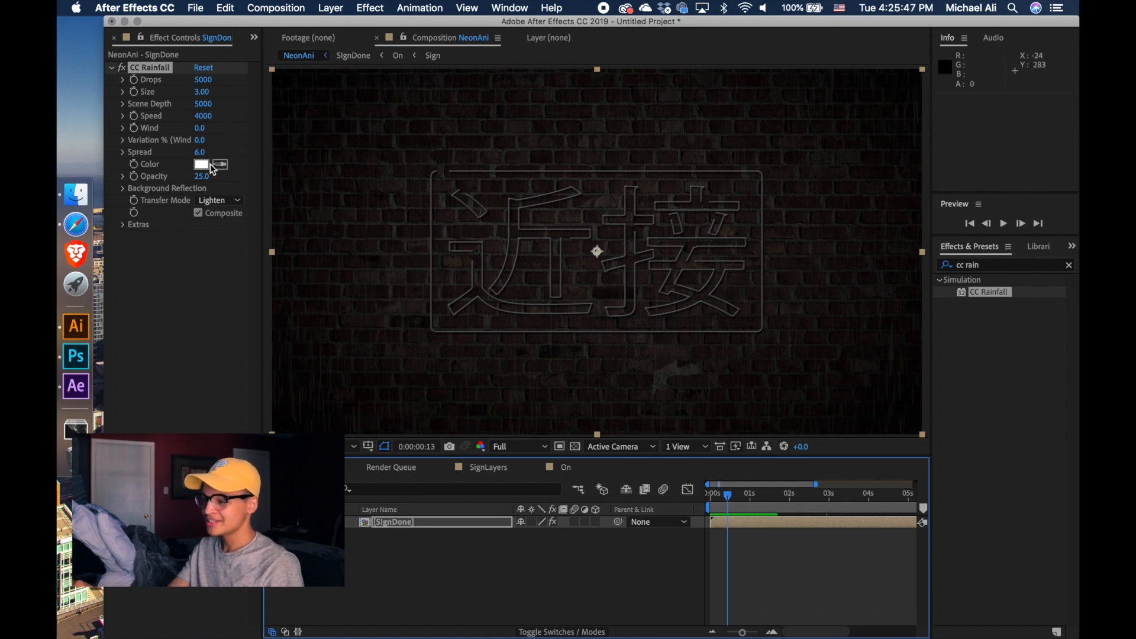
drag(208, 183, 272, 188)
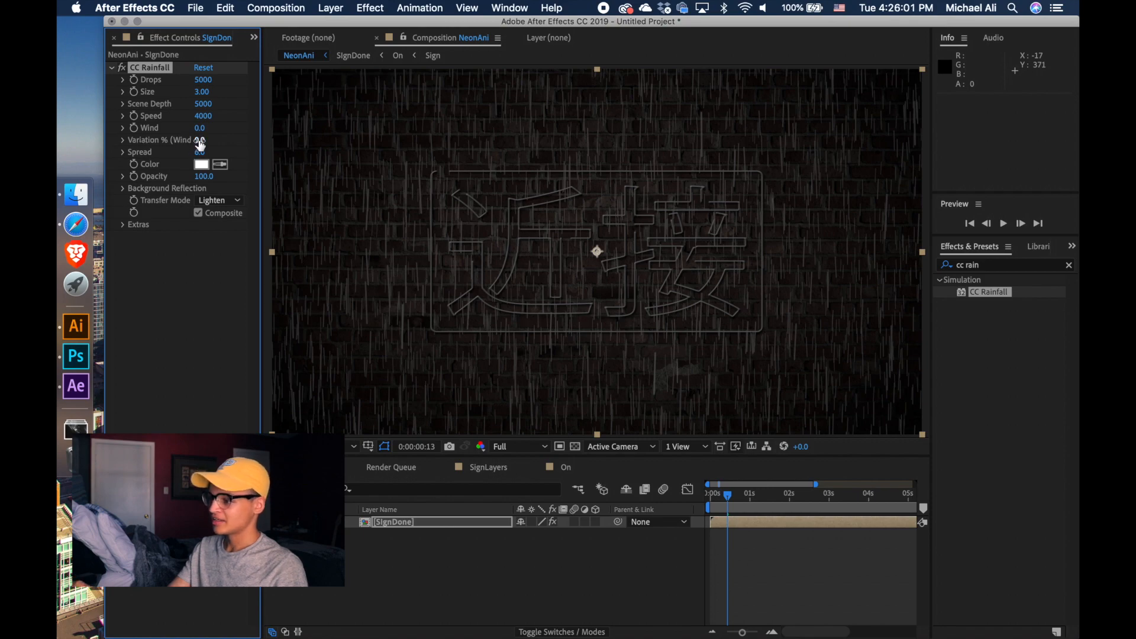
drag(200, 128, 90, 130)
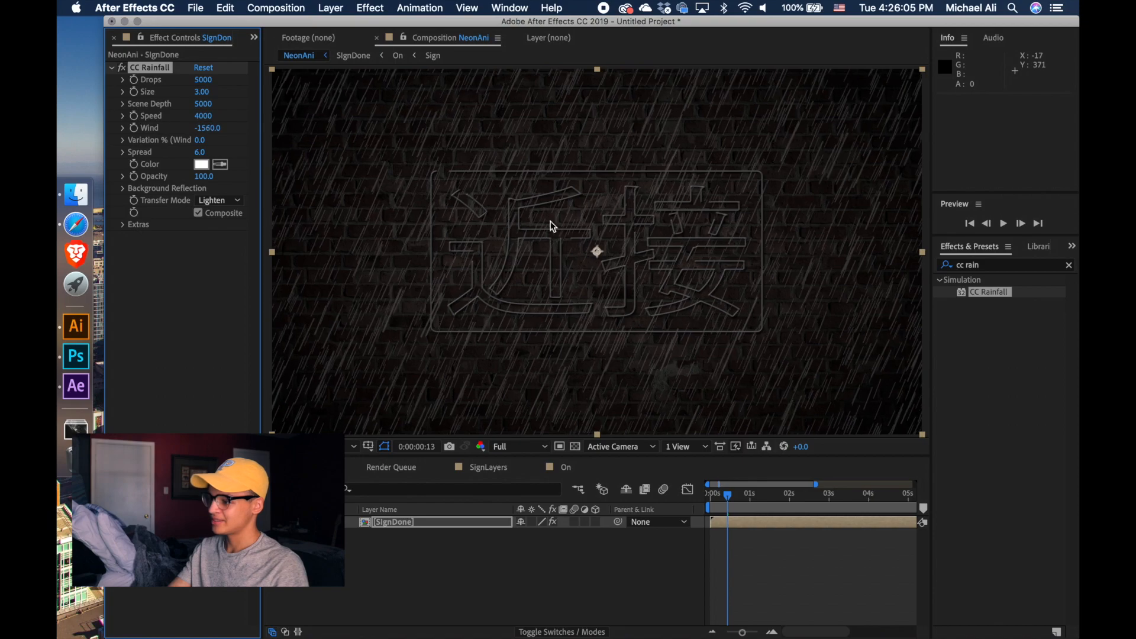
click(714, 493)
key(space)
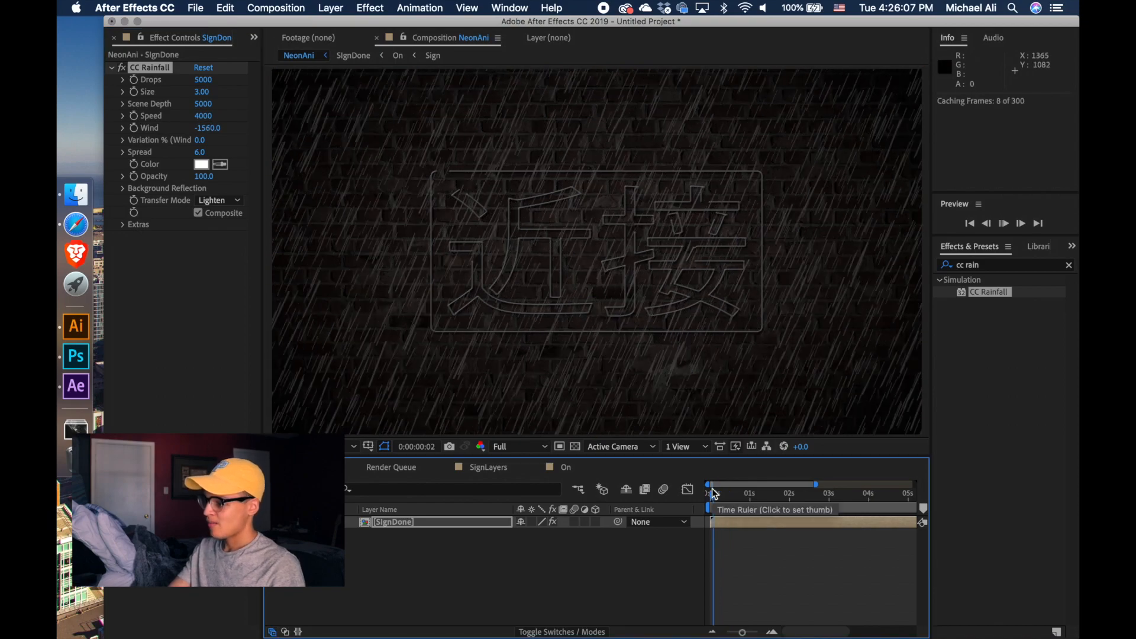
key(space)
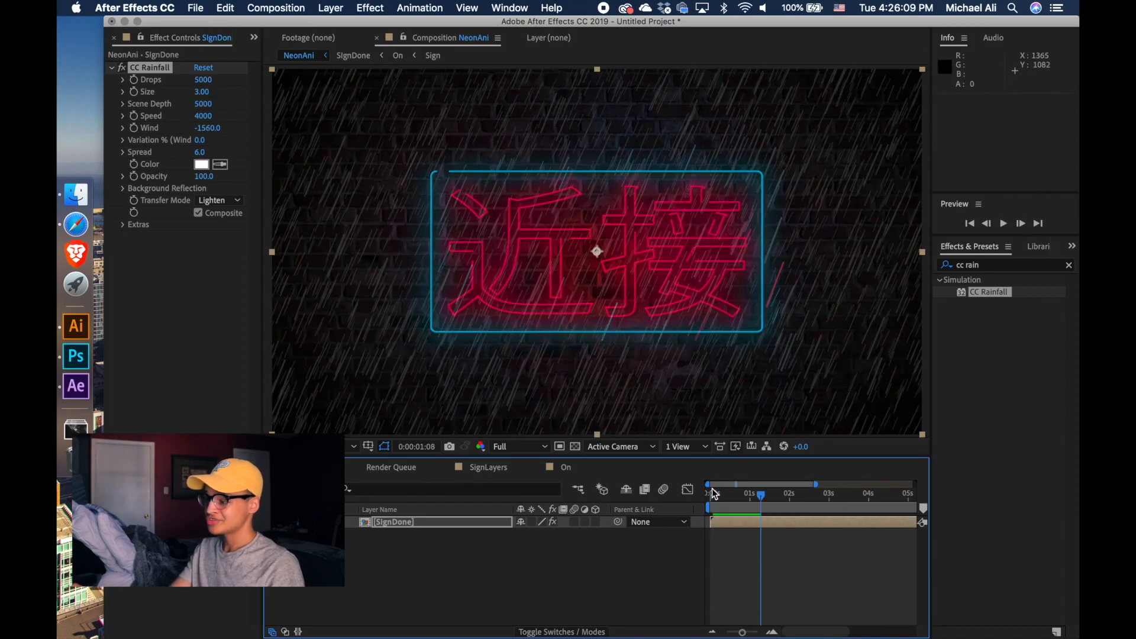
- Adjust CC Rainfall to 2500 drops, speed 1690, spread 0.8 and opacity 68, and preview the animation from the start
click(714, 493)
click(213, 79)
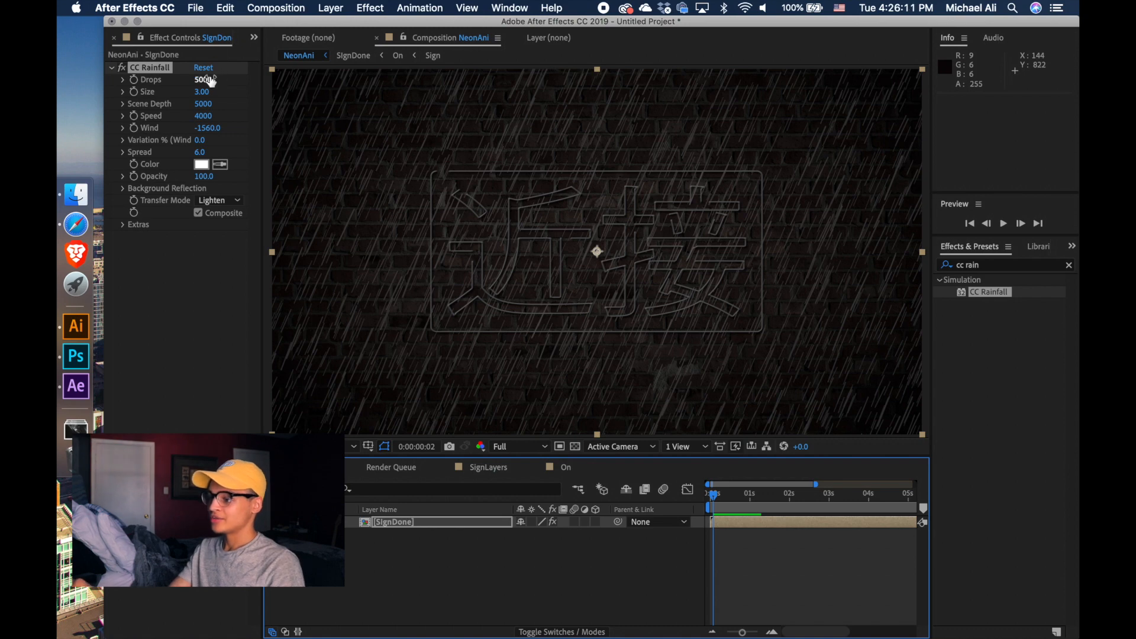
text(400)
key(Return)
drag(178, 77, 186, 77)
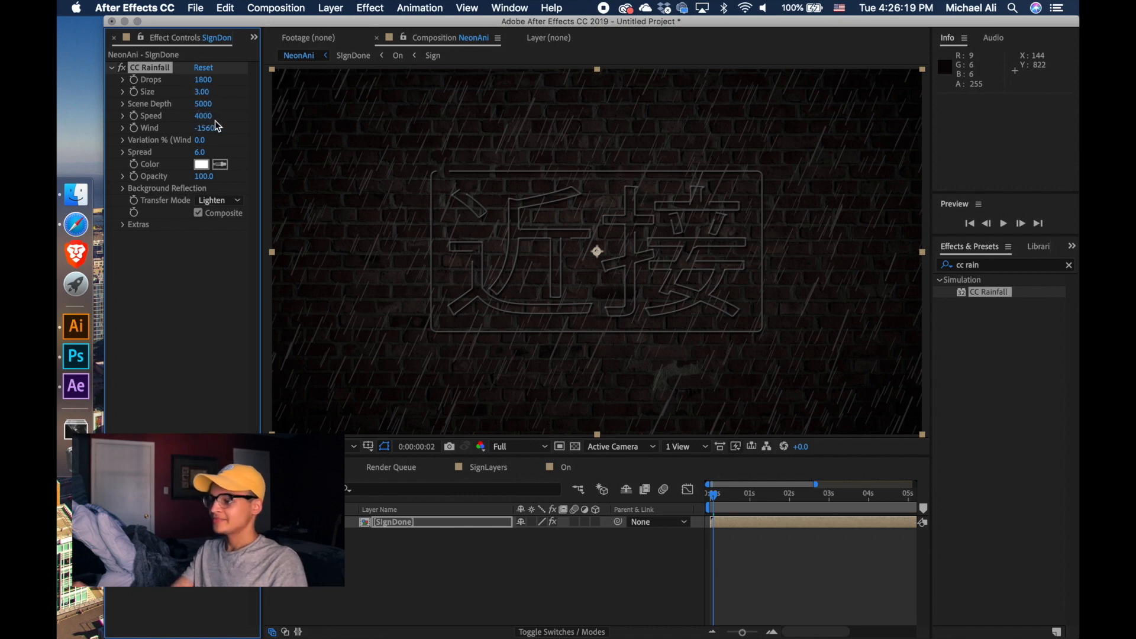
drag(203, 116, 59, 136)
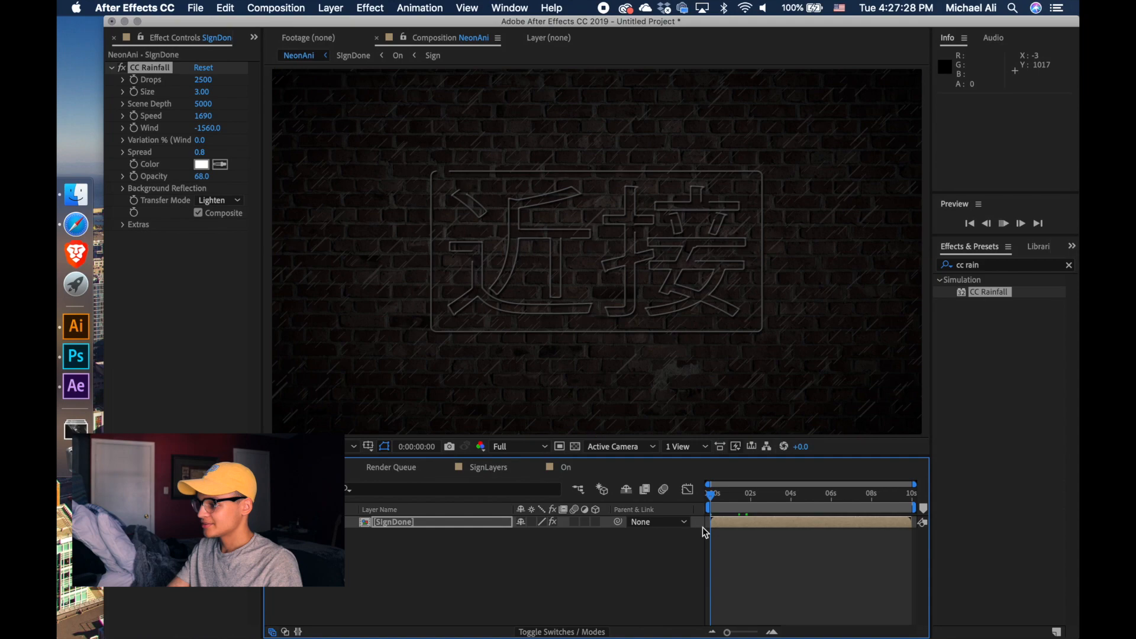
key(space)
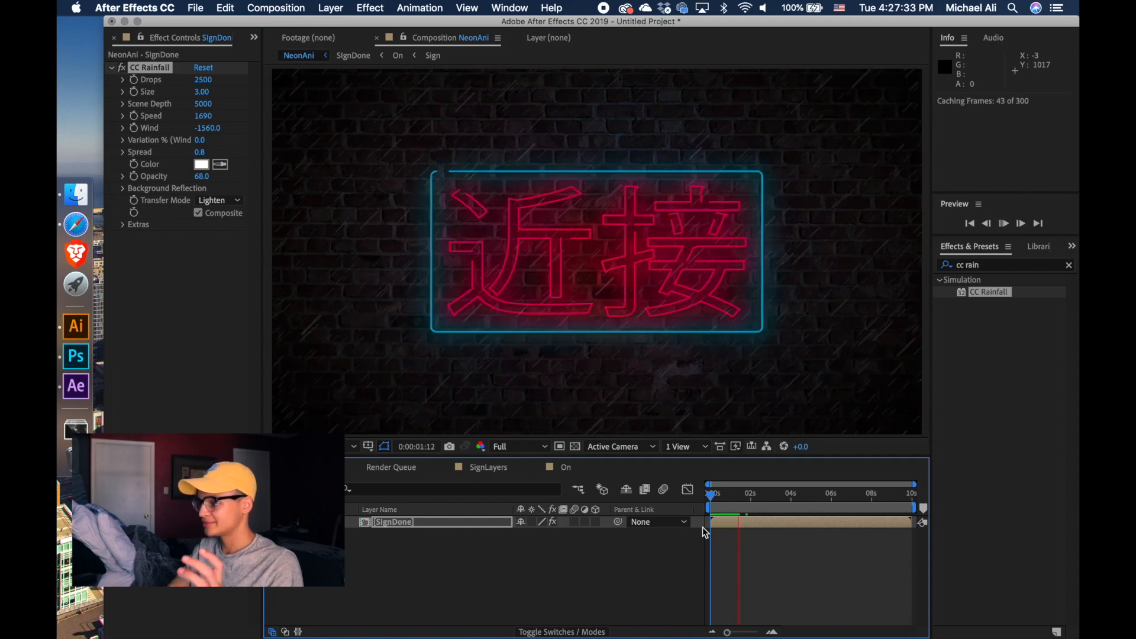
key(space)
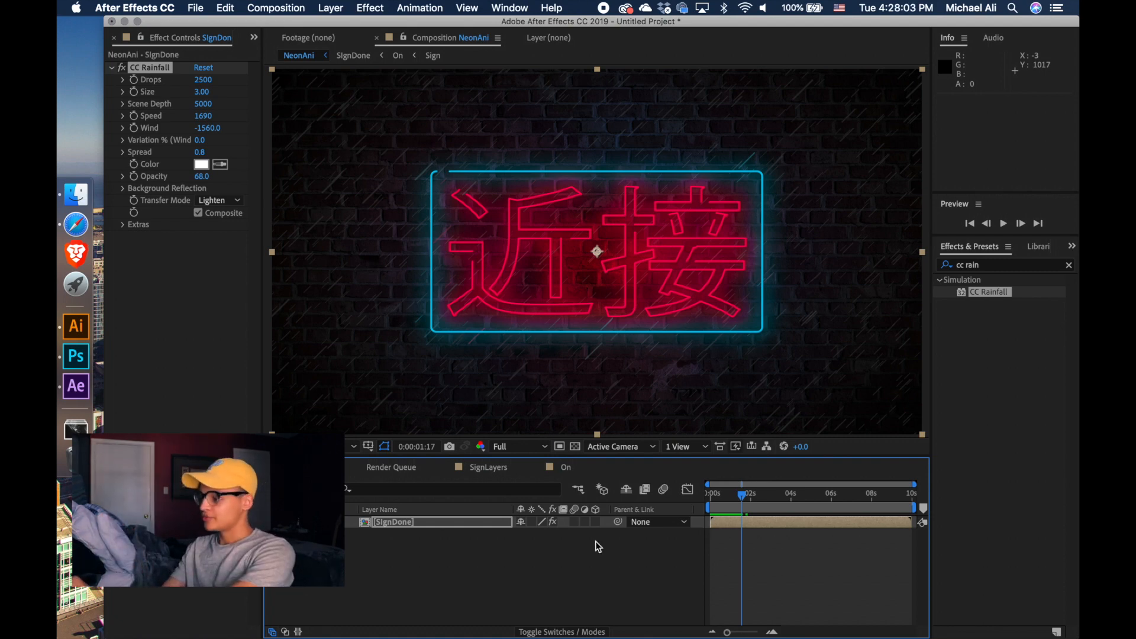
- Add a two-node camera with the Custom preset to the NeonAni composition and make the SIgnDone layer 3D
click(598, 546)
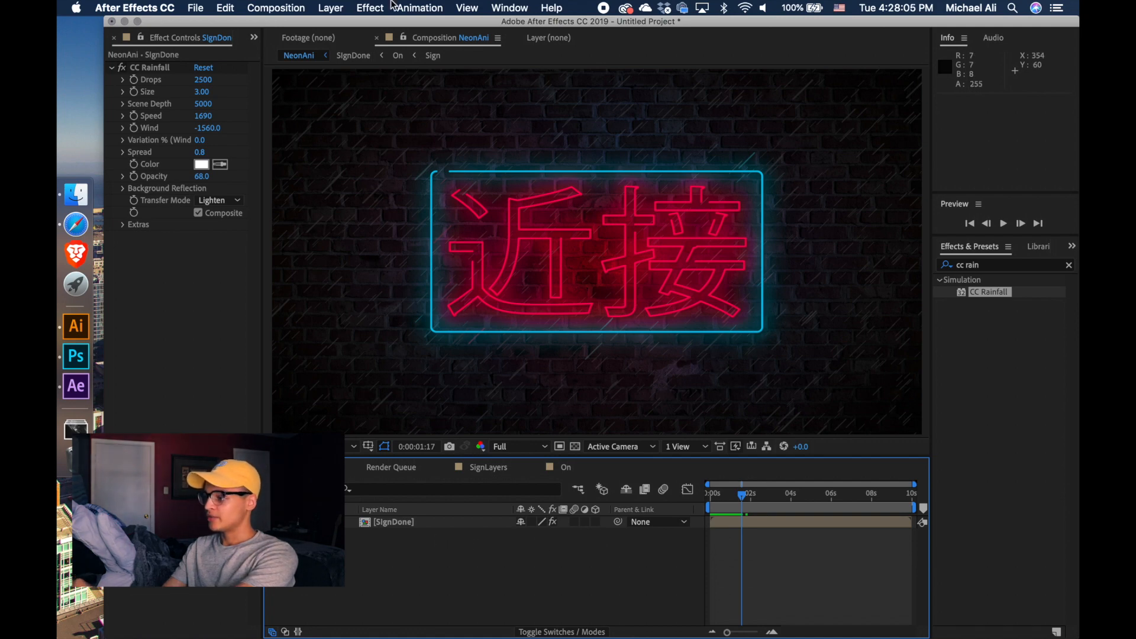
click(339, 7)
mouse_move(359, 26)
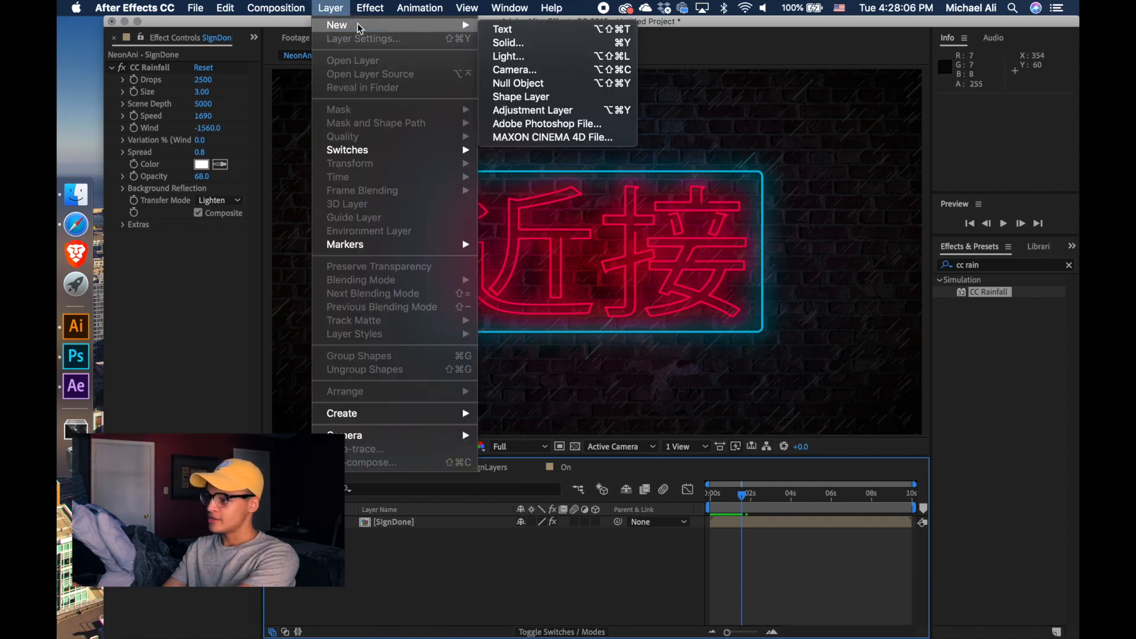
click(492, 68)
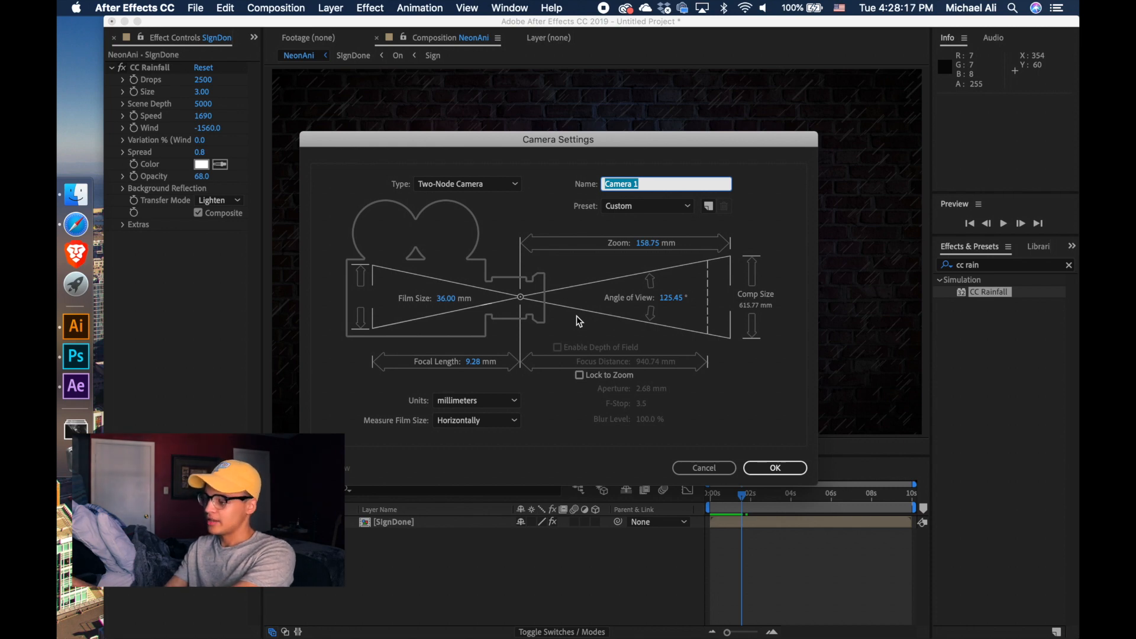
click(762, 470)
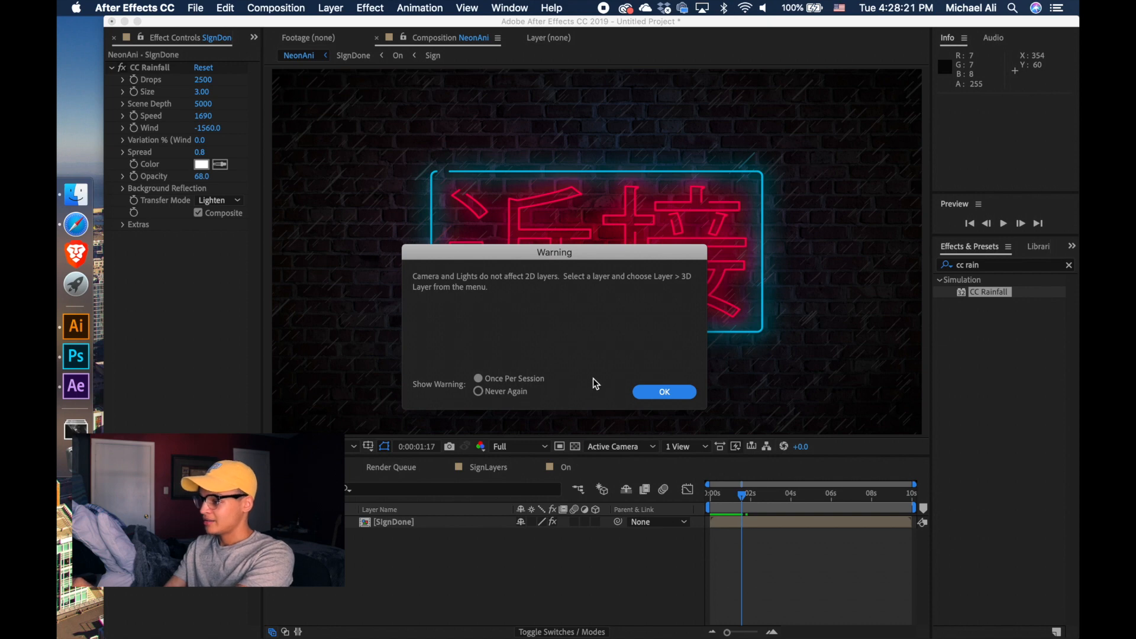
click(665, 392)
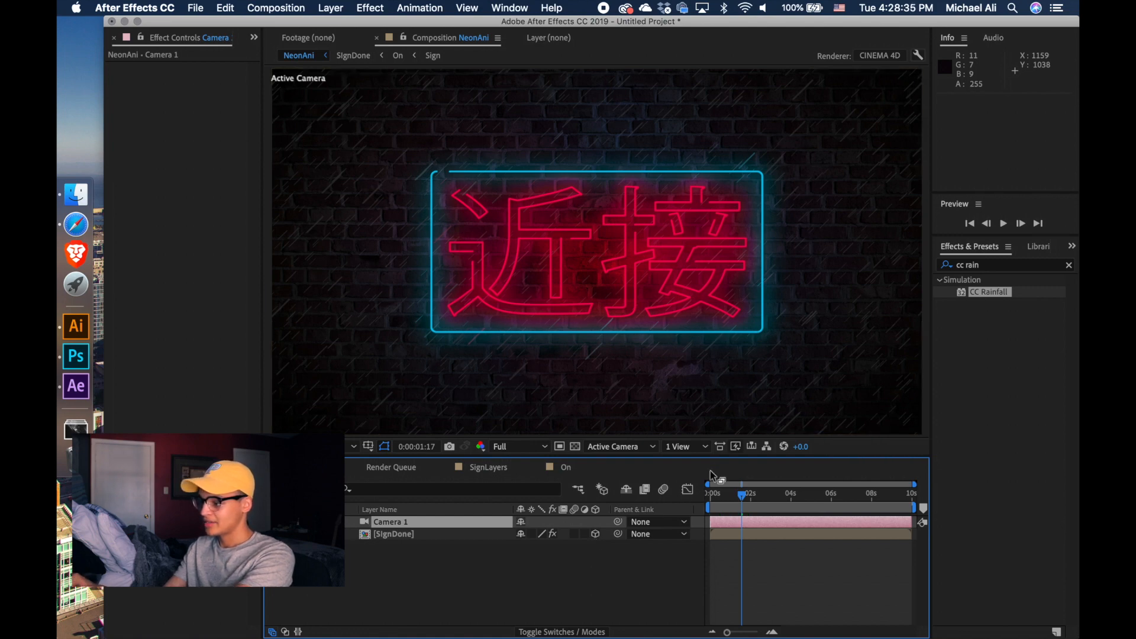
- Switch the viewer to two horizontal views, try moving the camera toward the sign in the top view, and undo the move
click(675, 447)
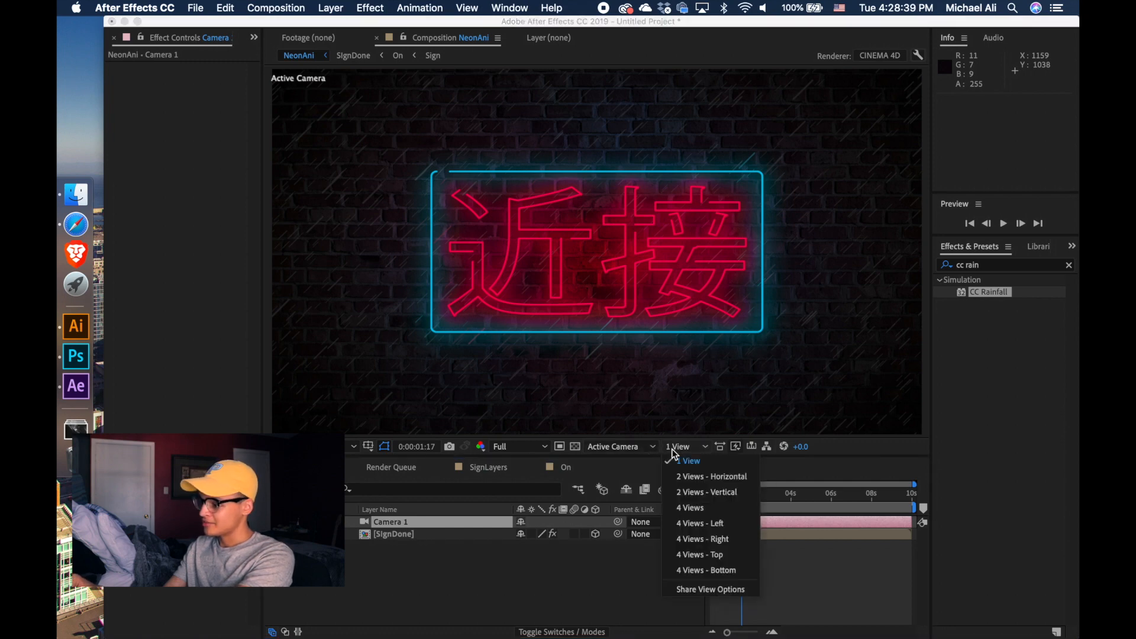
click(687, 476)
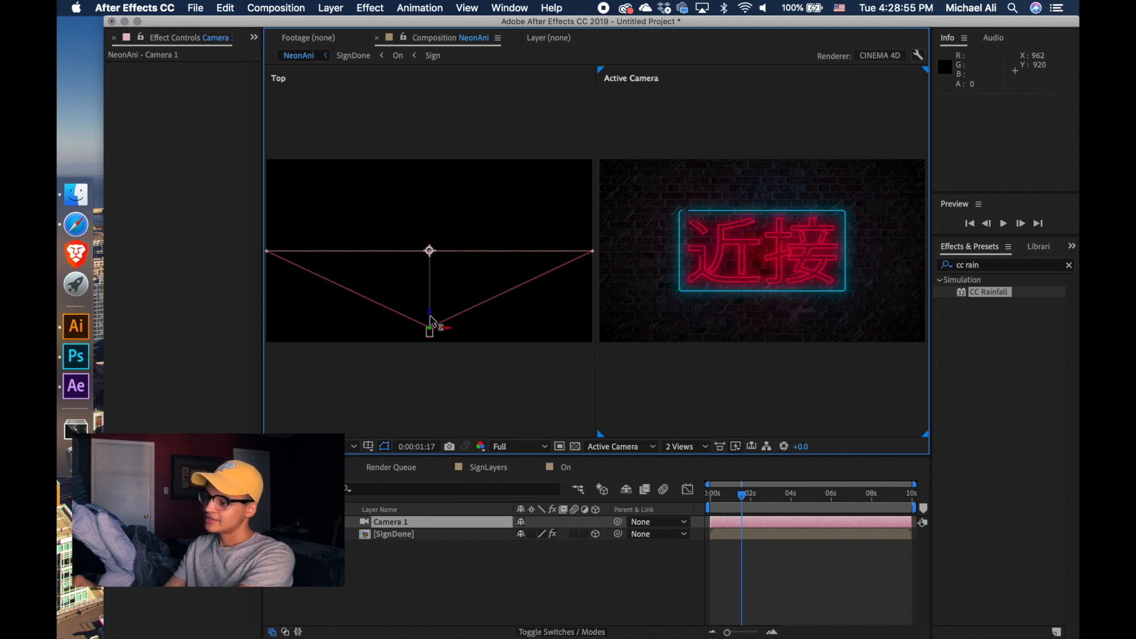
drag(430, 317, 431, 289)
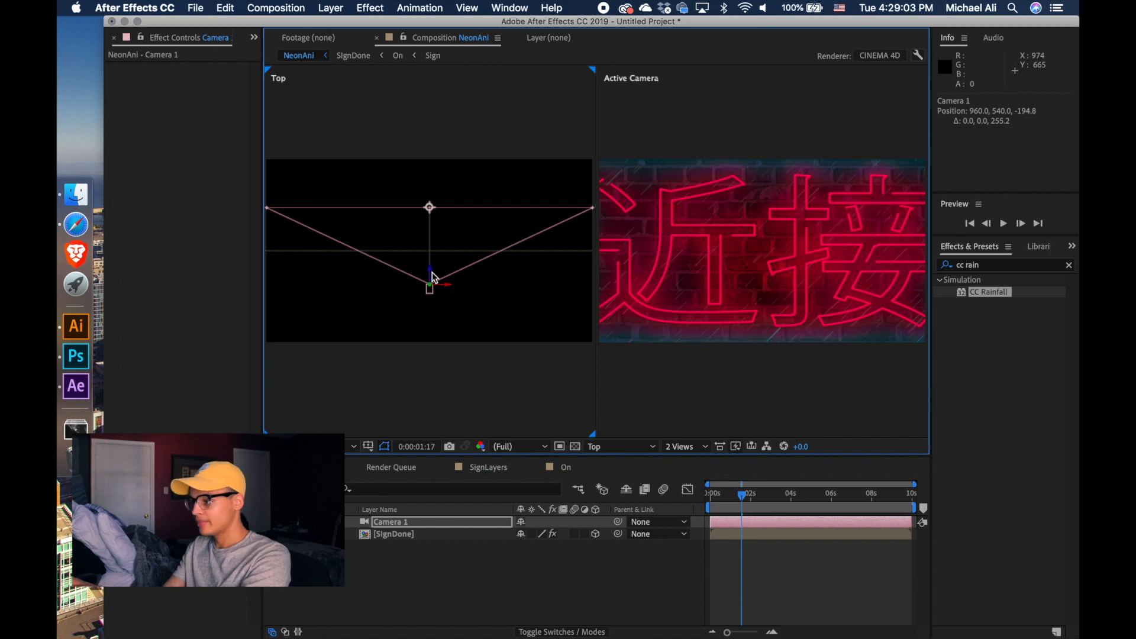
key(super+z)
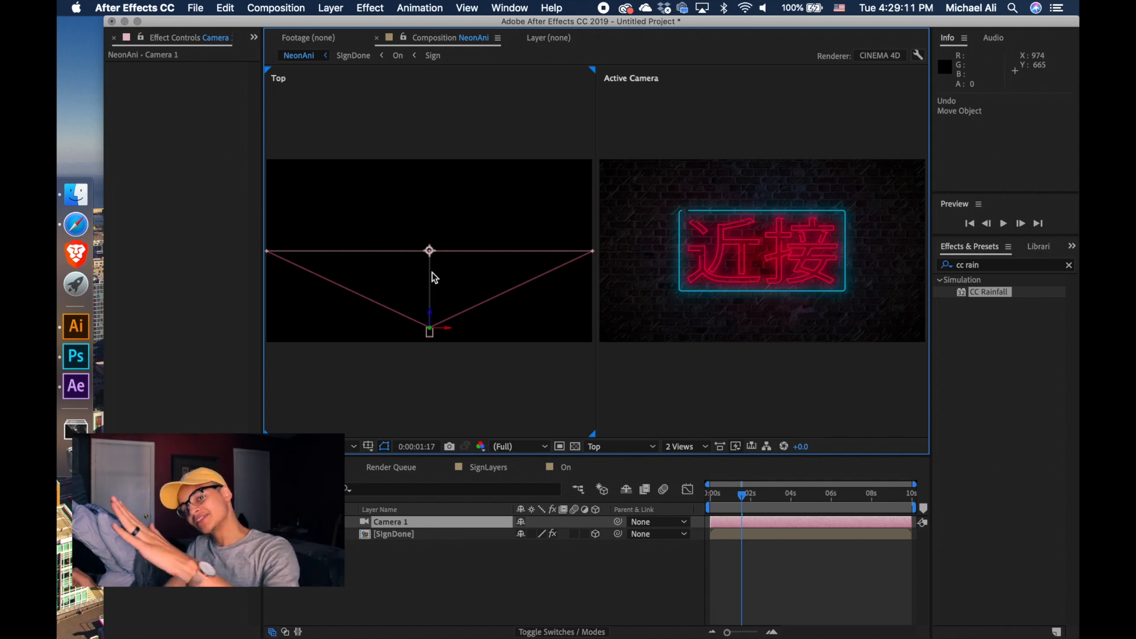
- At 0 seconds, set starting keyframes for the camera's Point of Interest, Position, Orientation, and X, Y and Z Rotation
drag(741, 501, 701, 496)
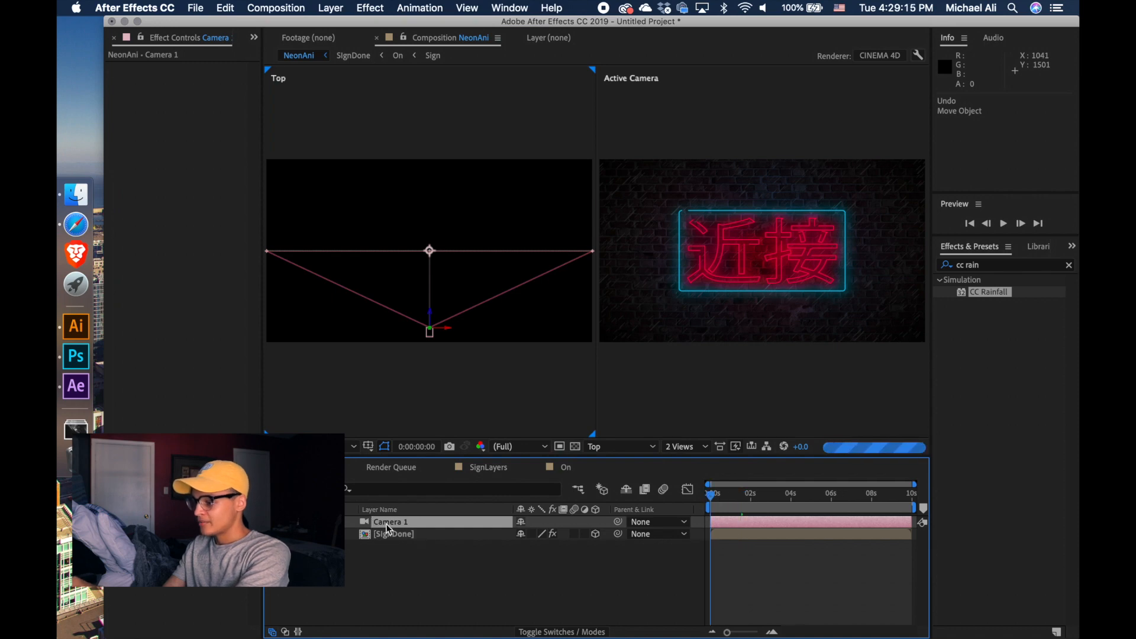
click(353, 521)
click(330, 534)
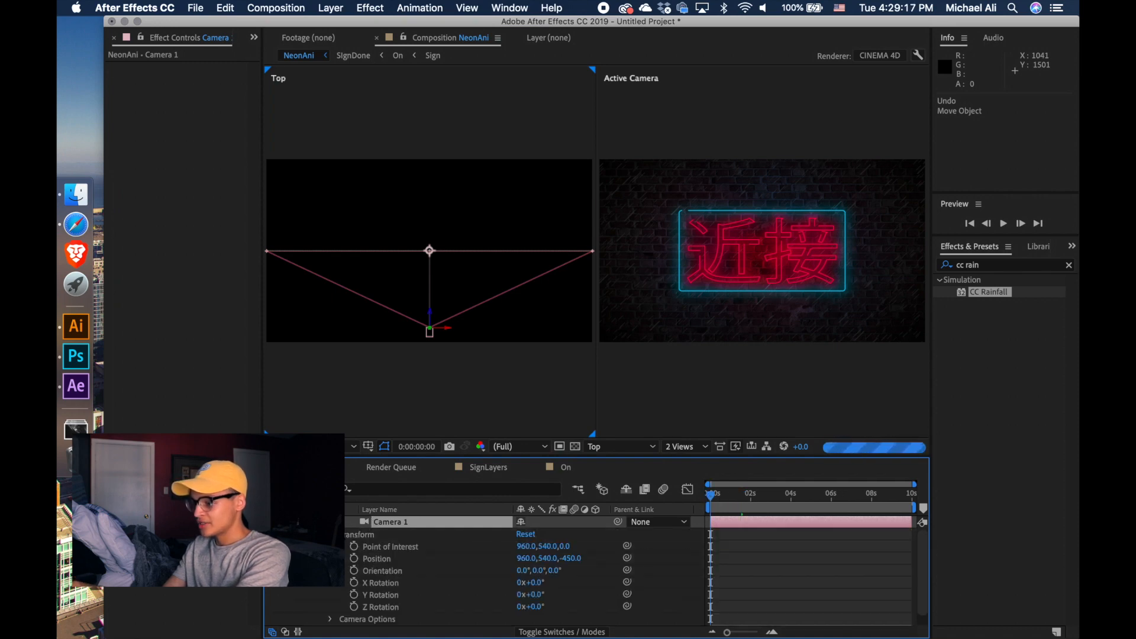
click(354, 559)
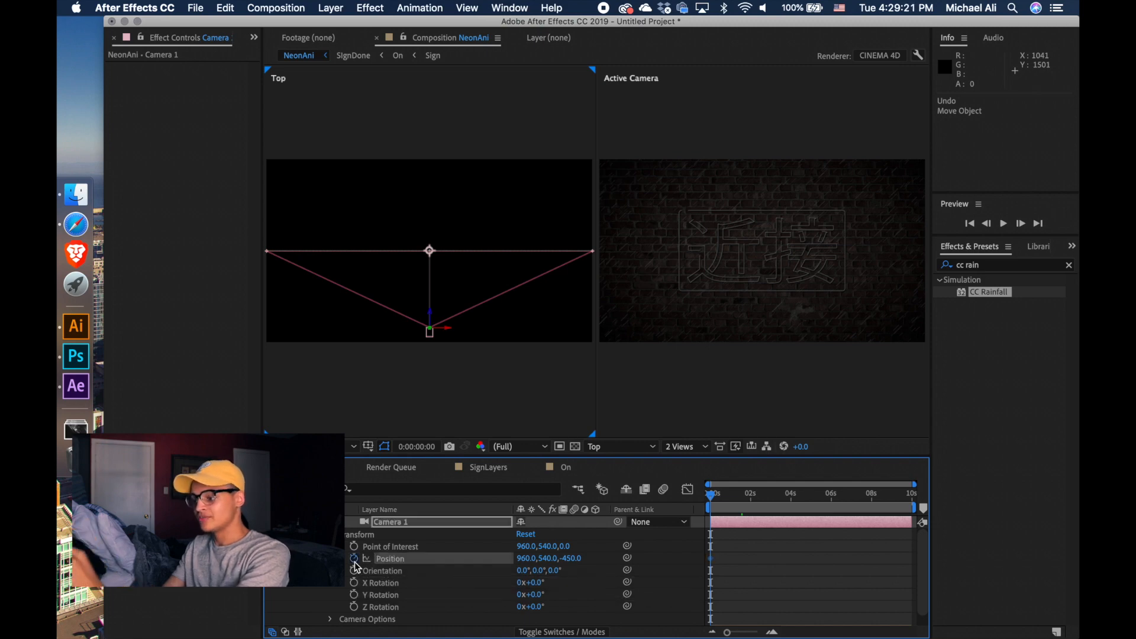
click(354, 546)
click(353, 571)
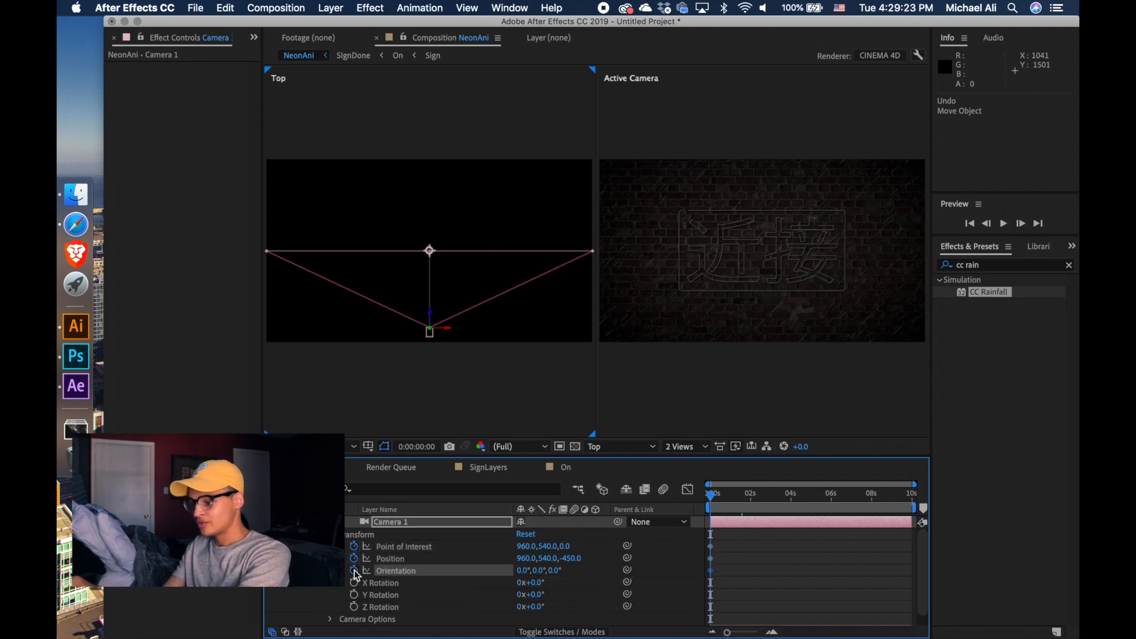
click(353, 583)
click(353, 595)
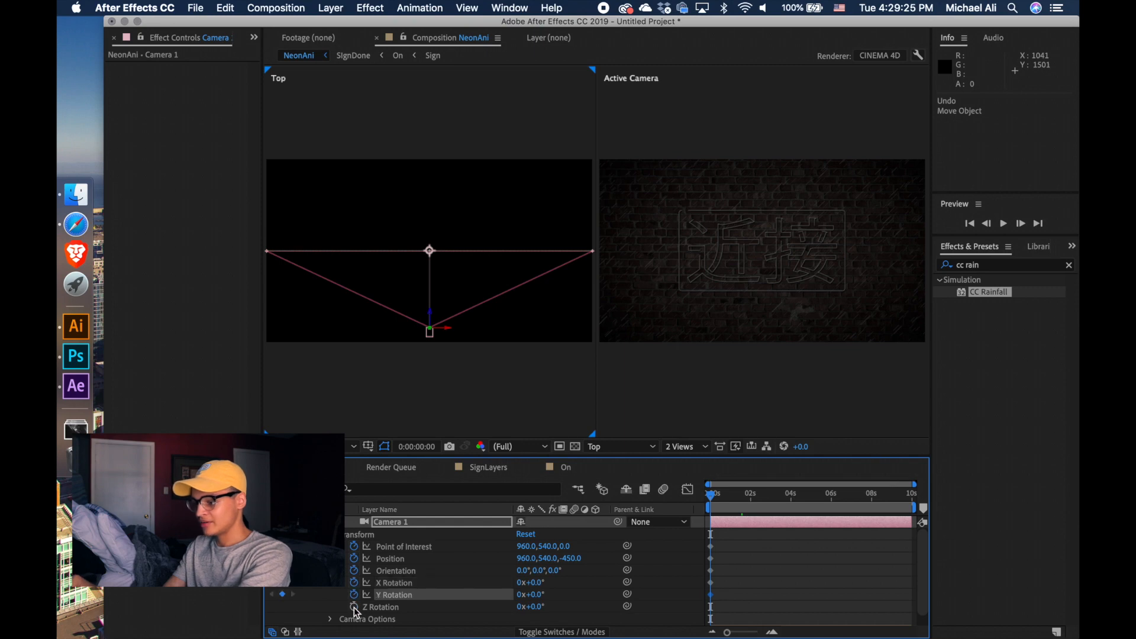
click(353, 607)
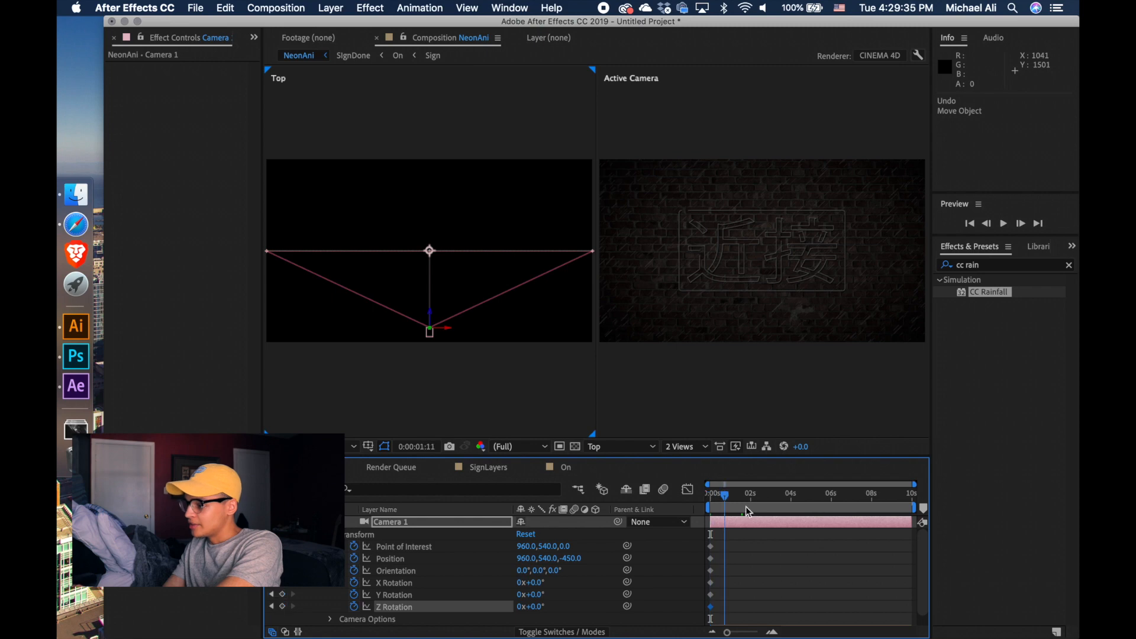
- At about 6 seconds, keyframe the camera's position at 960, 542, -325.7 and collapse the camera's properties
drag(745, 506, 832, 520)
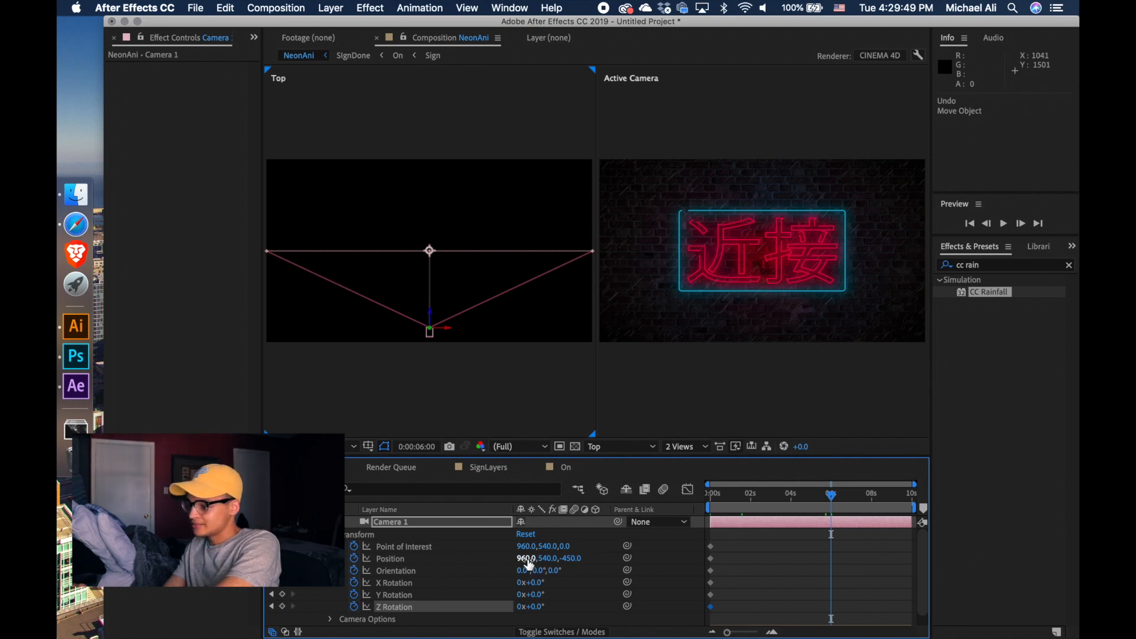
drag(546, 566, 671, 566)
mouse_move(536, 558)
mouse_down()
mouse_move(549, 523)
mouse_move(551, 579)
mouse_move(589, 557)
mouse_move(556, 565)
mouse_move(532, 548)
mouse_move(540, 561)
mouse_move(521, 565)
mouse_up()
drag(832, 494, 832, 518)
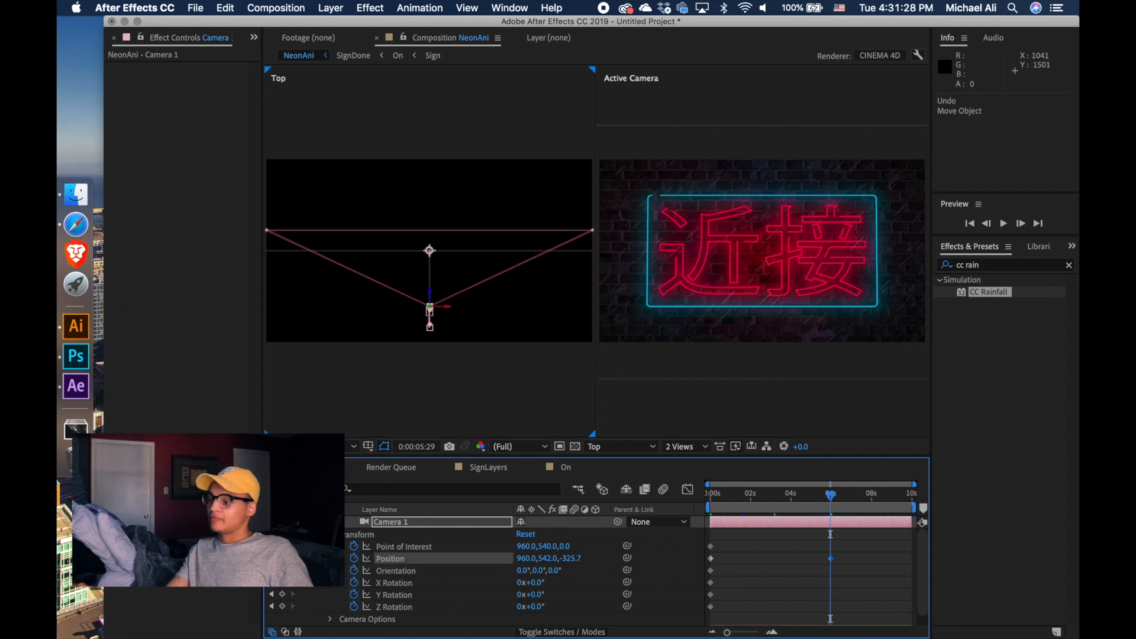
click(330, 535)
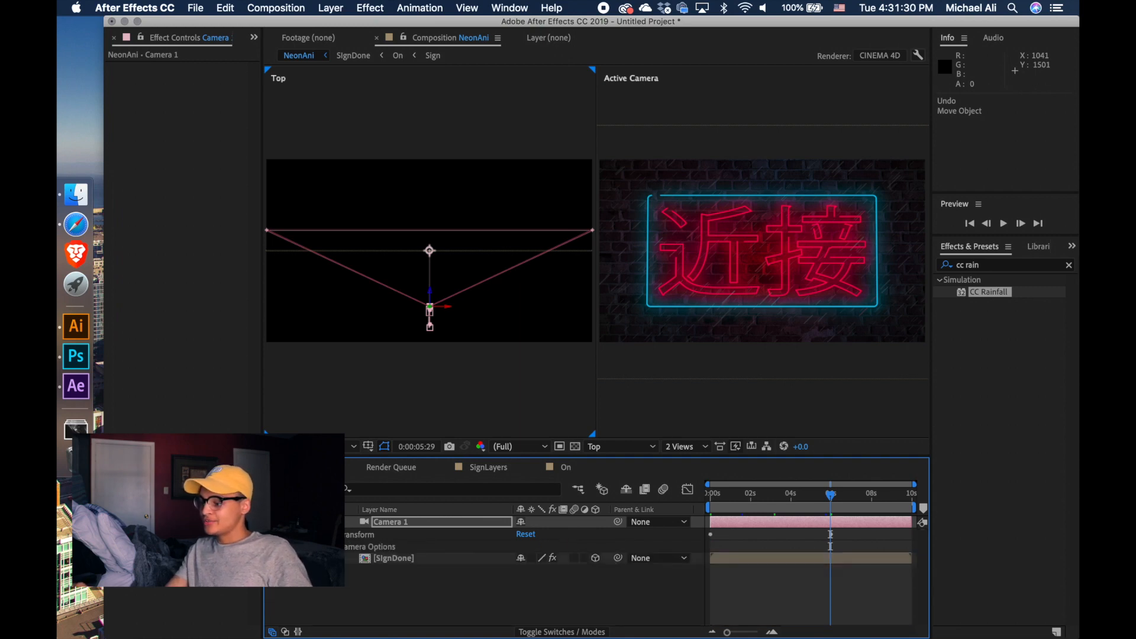
click(314, 521)
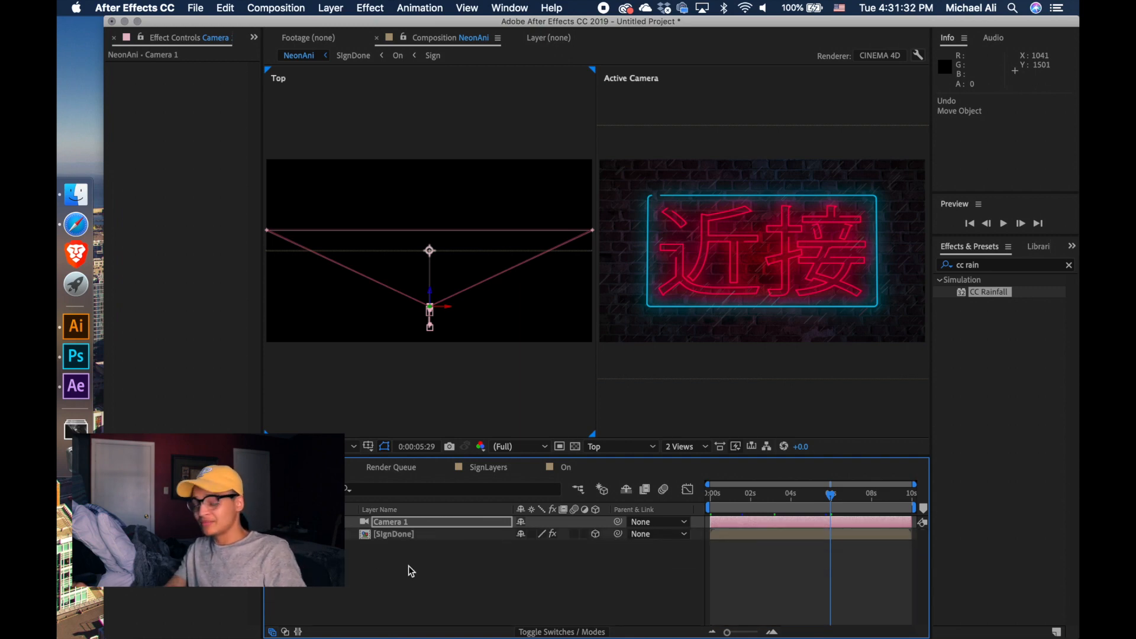
- Add the NeonAni composition to the render queue
click(392, 467)
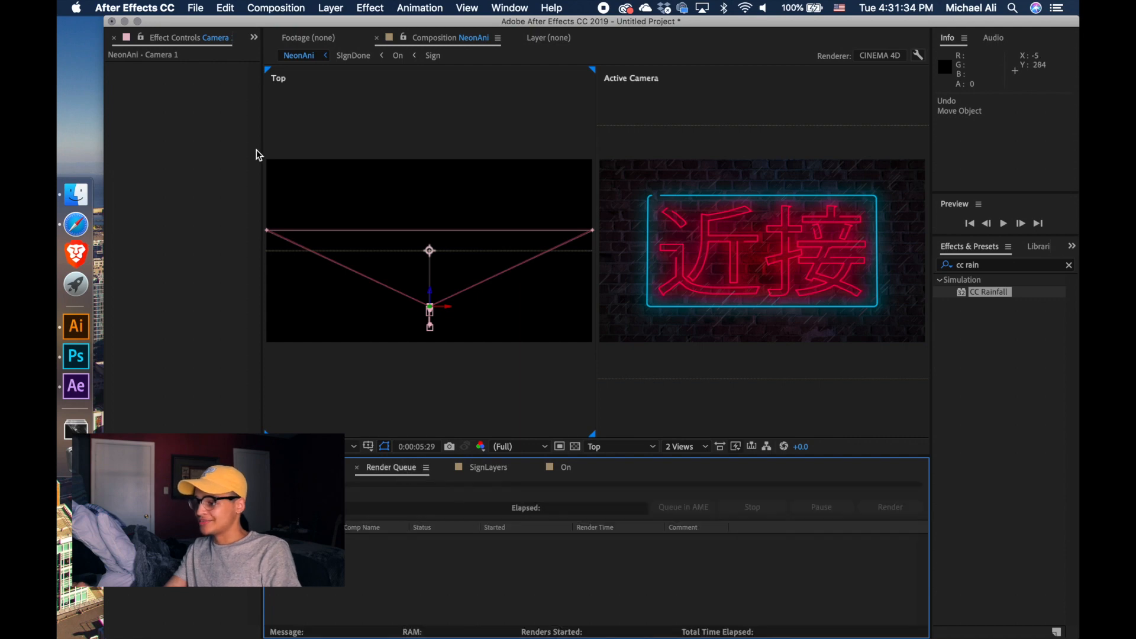
click(294, 57)
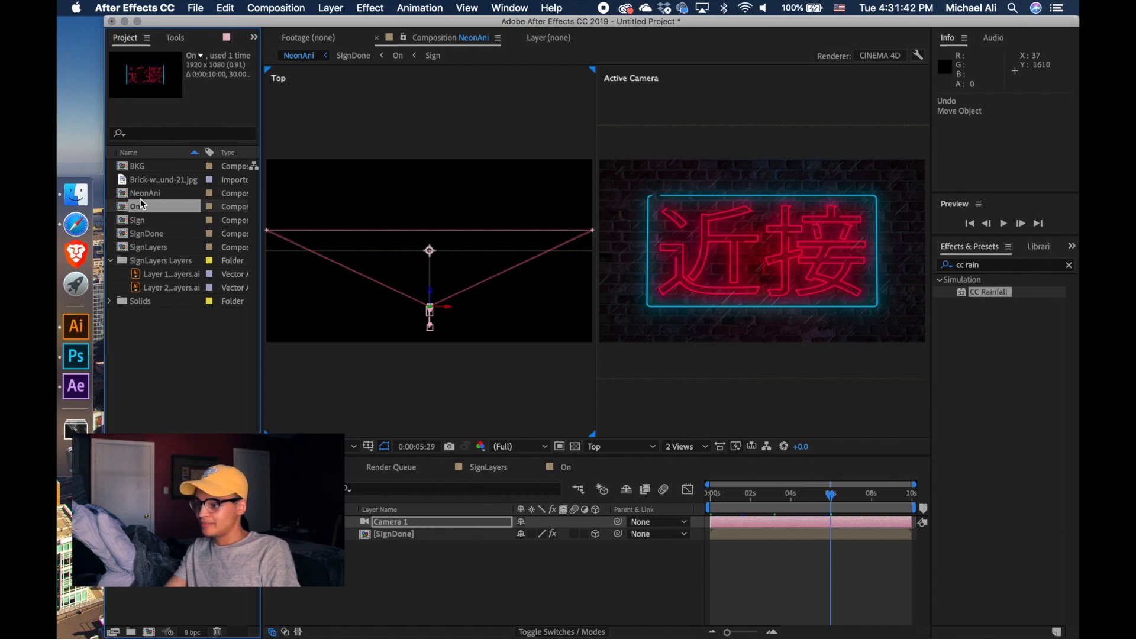
drag(141, 194, 407, 571)
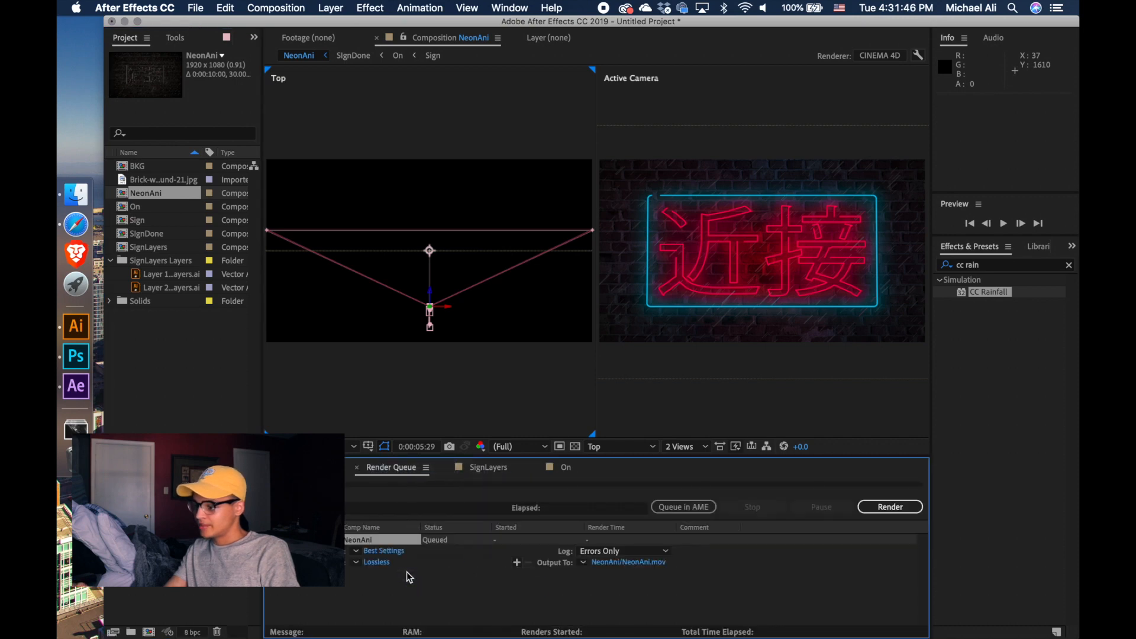